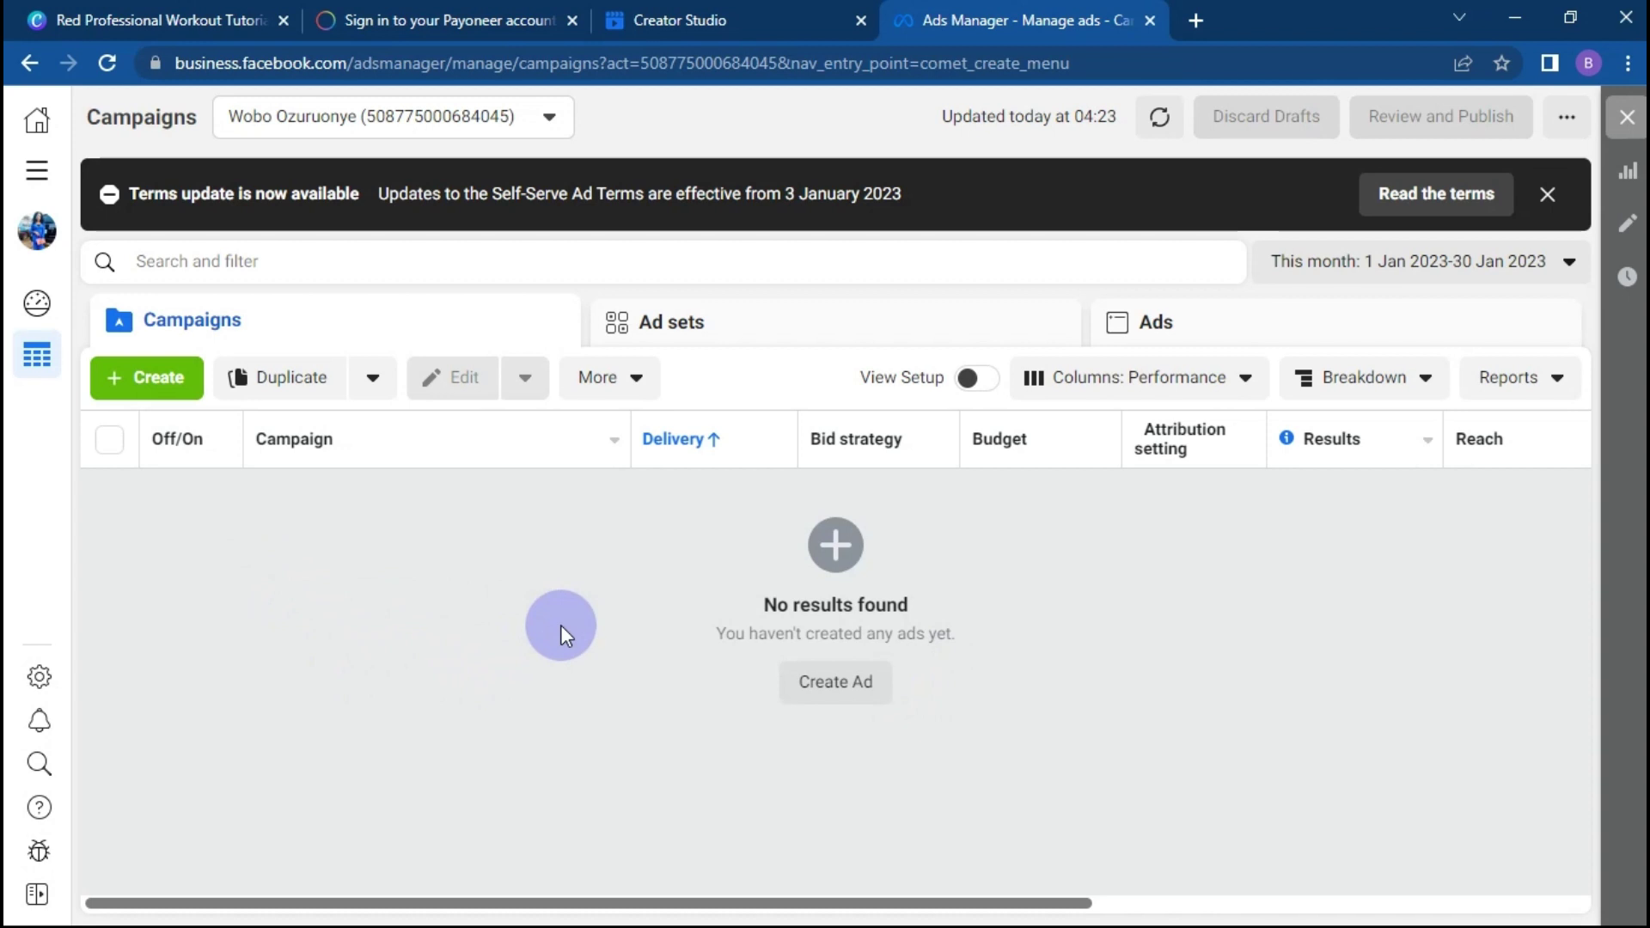
# Step: Create a new campaign with the Sales objective and continue to its settings
pyautogui.click(154, 388)
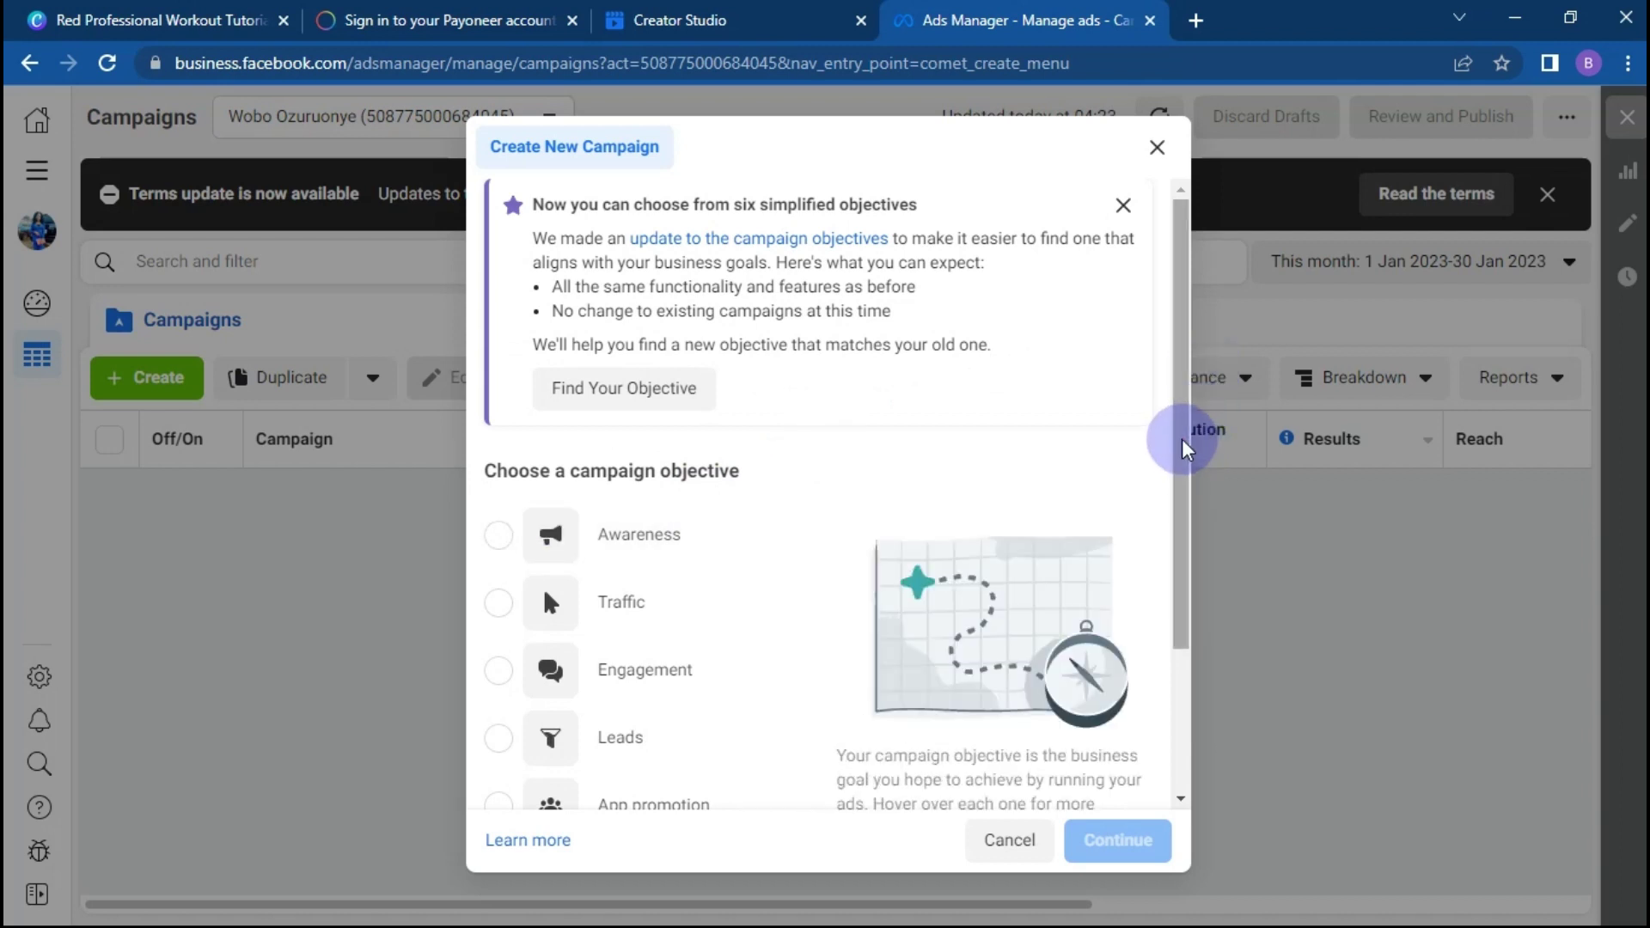
pyautogui.moveTo(1178, 434); pyautogui.dragTo(1183, 567)
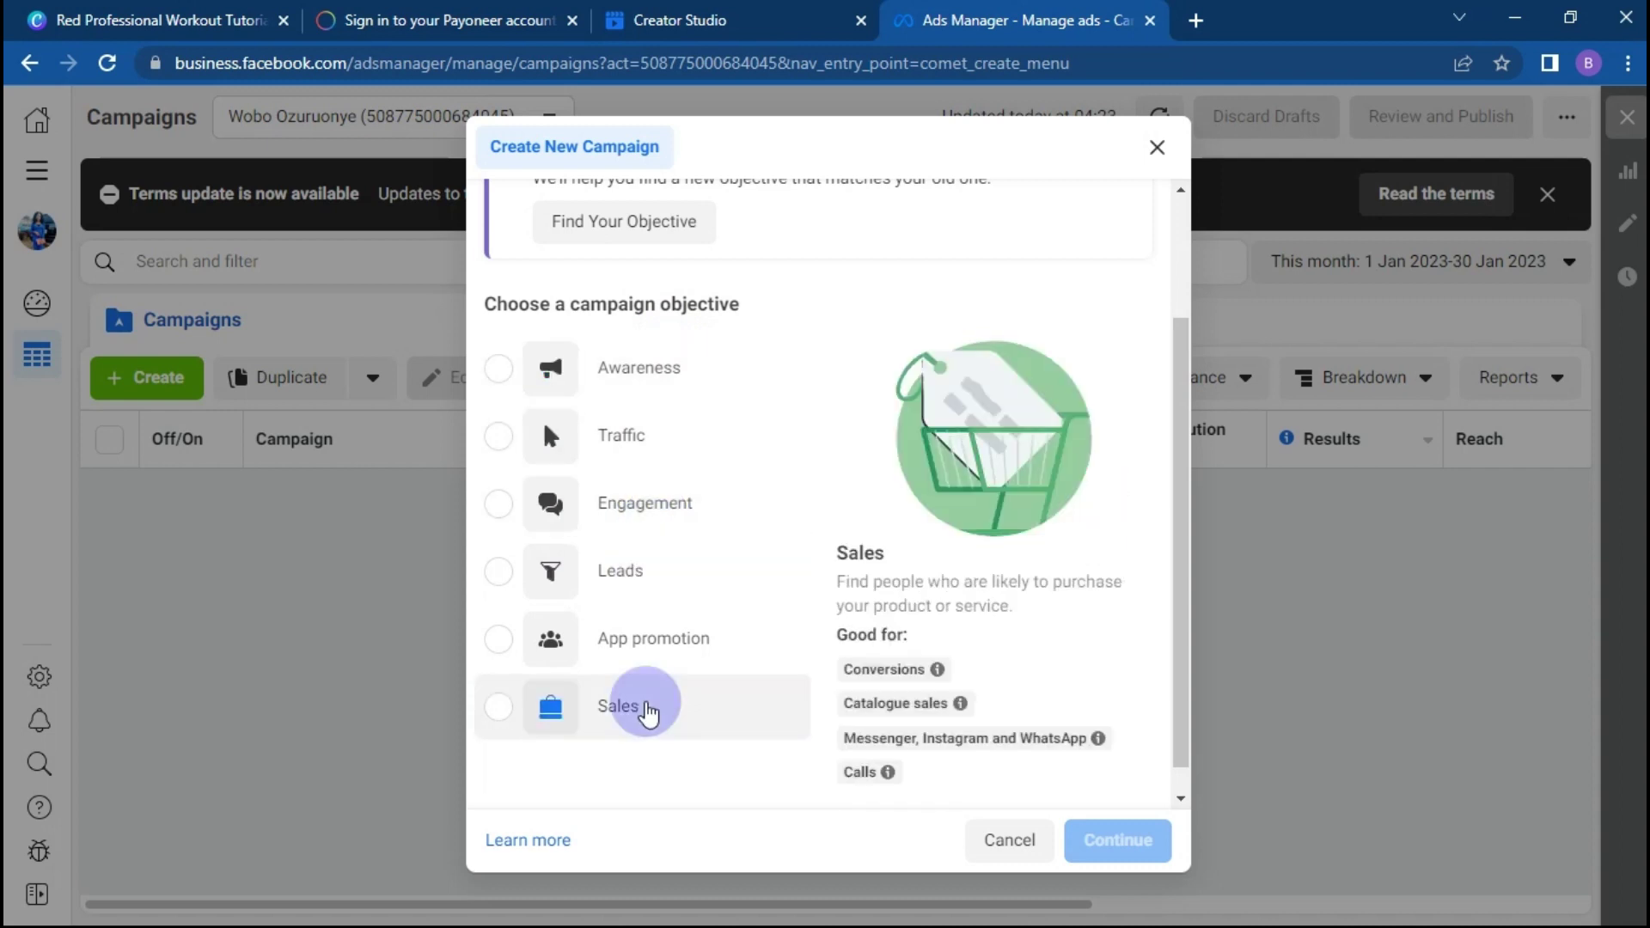
pyautogui.click(647, 712)
pyautogui.click(1109, 847)
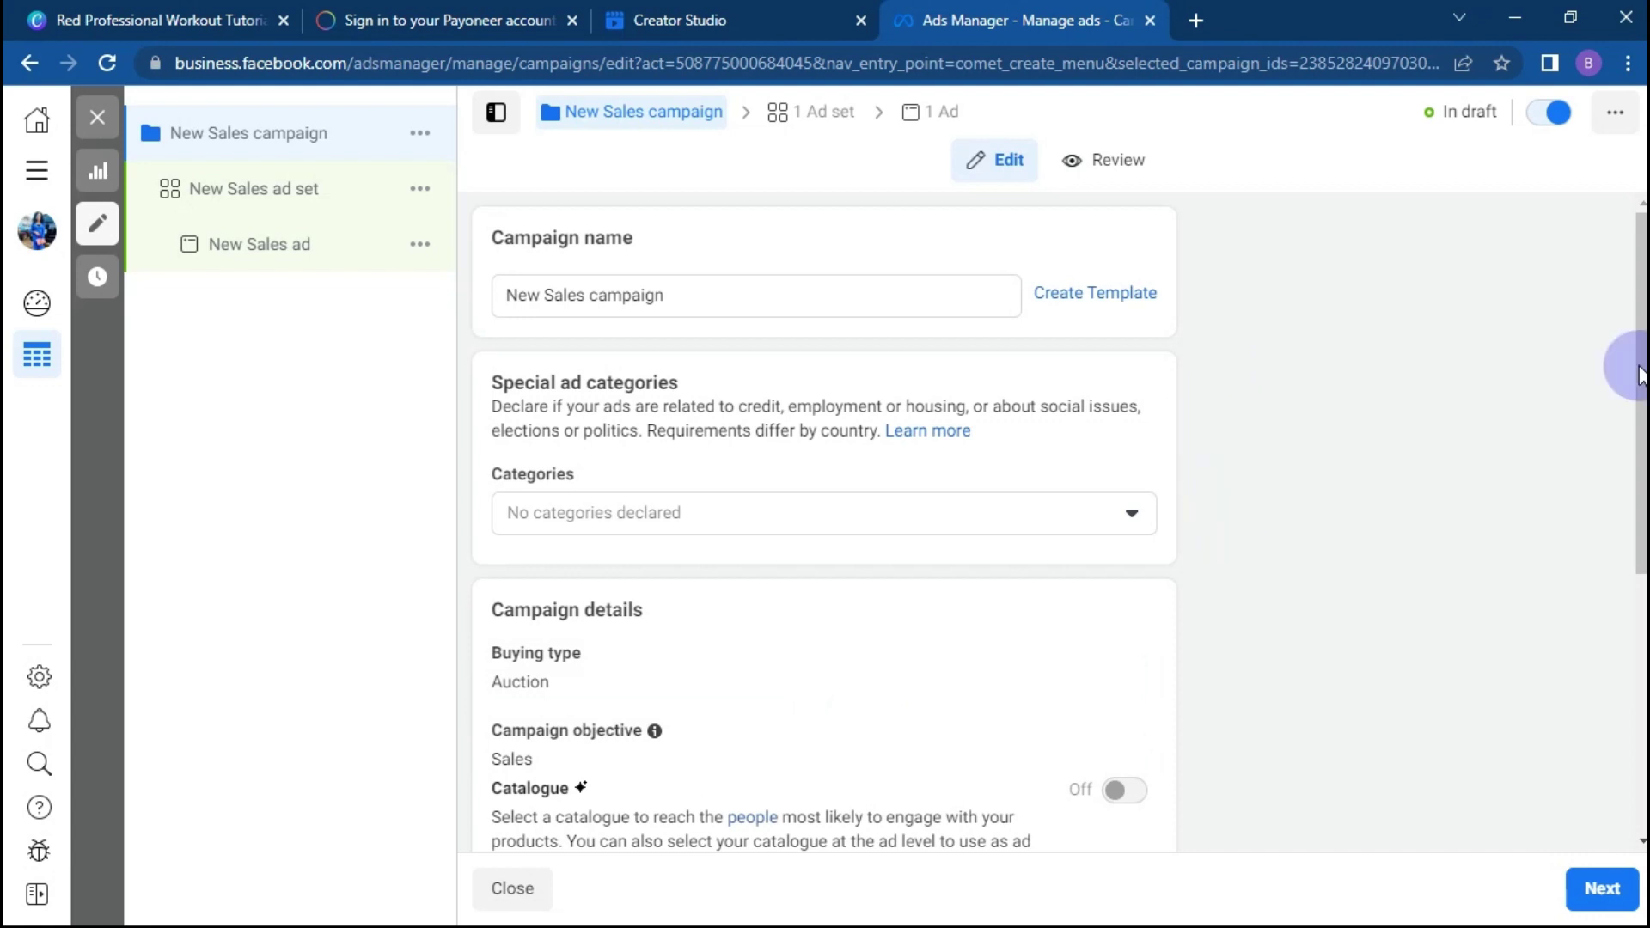
# Step: Rename the campaign as Development
pyautogui.moveTo(1639, 368)
pyautogui.mouseDown()
pyautogui.moveTo(1641, 414)
pyautogui.moveTo(1641, 364)
pyautogui.mouseUp()
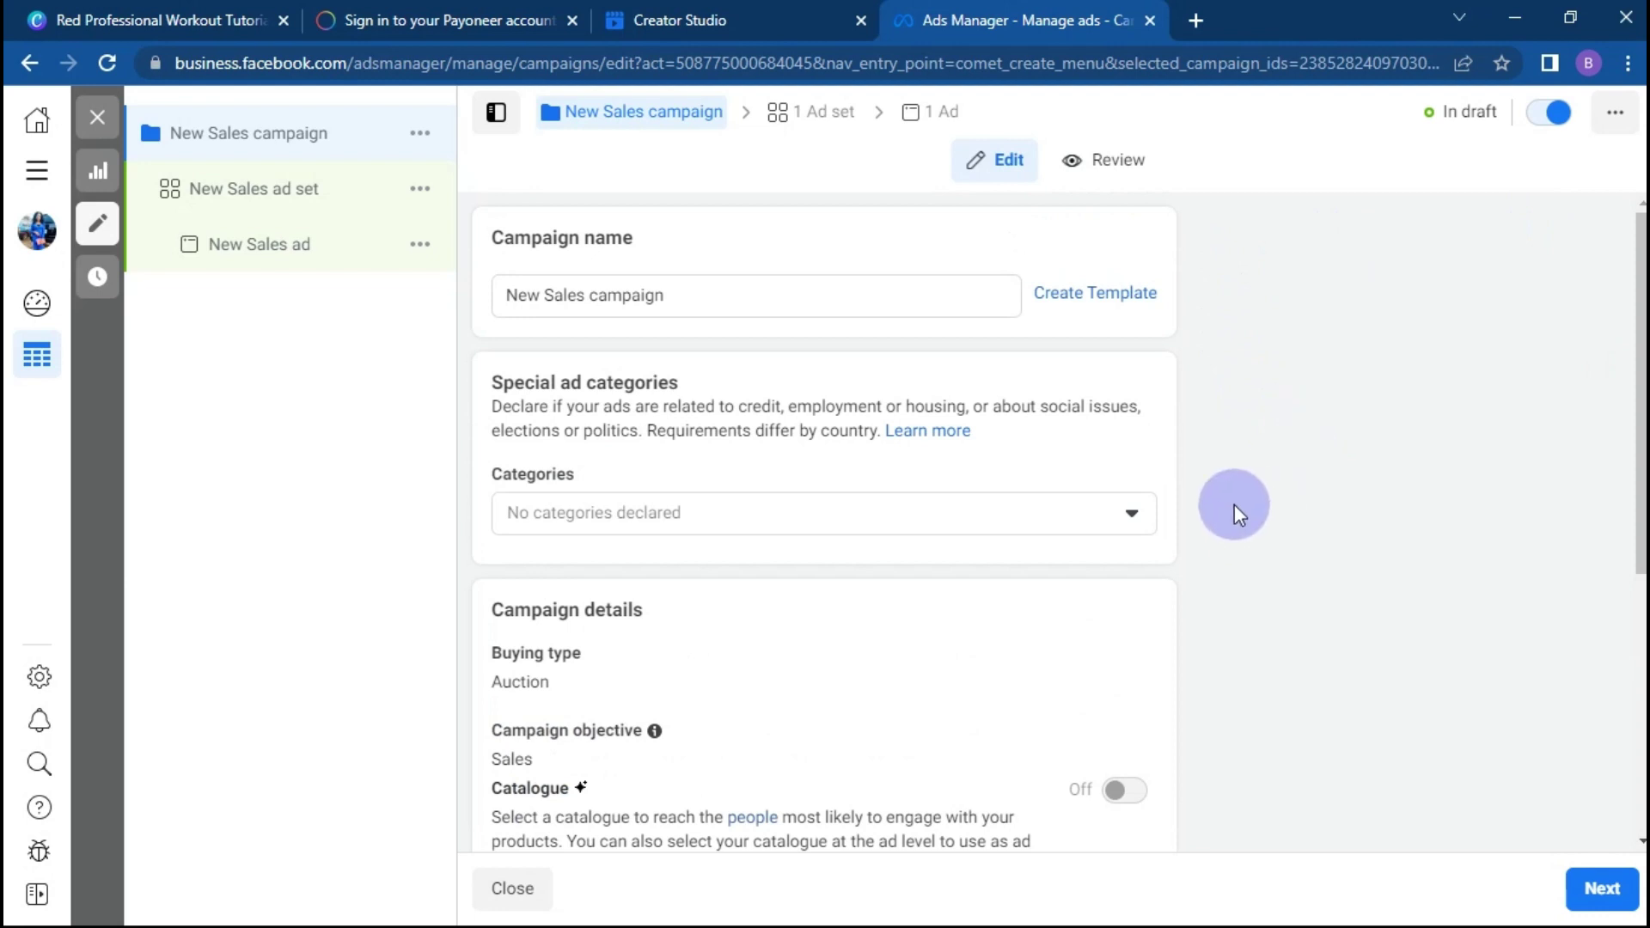
pyautogui.moveTo(688, 298); pyautogui.dragTo(445, 291)
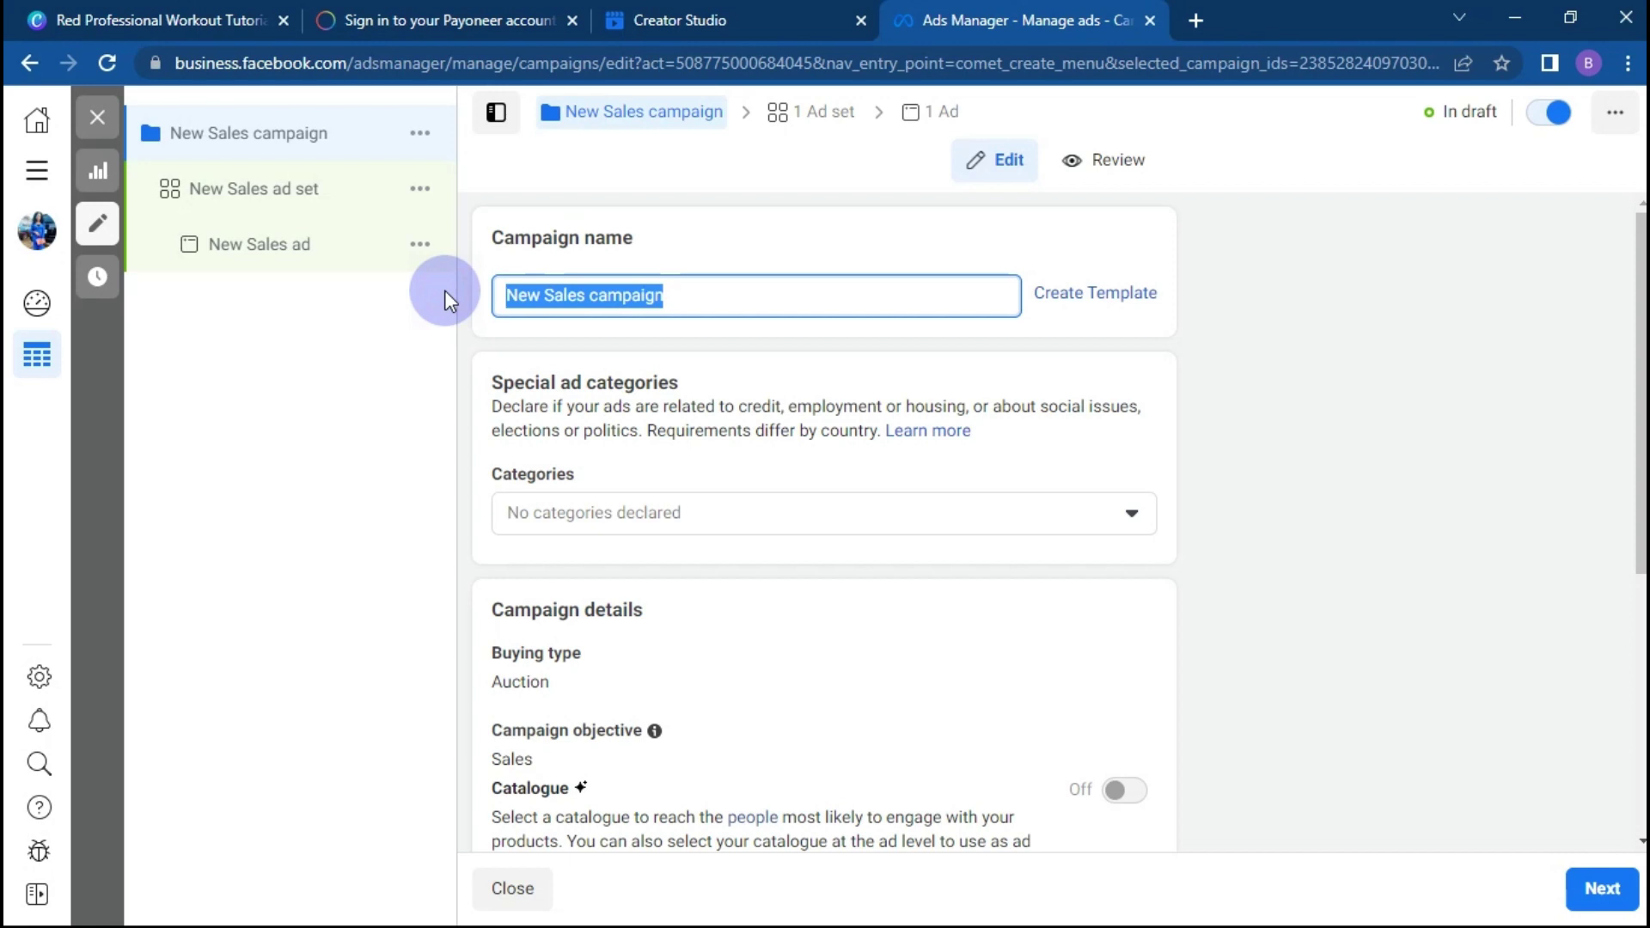
pyautogui.write('Dev')
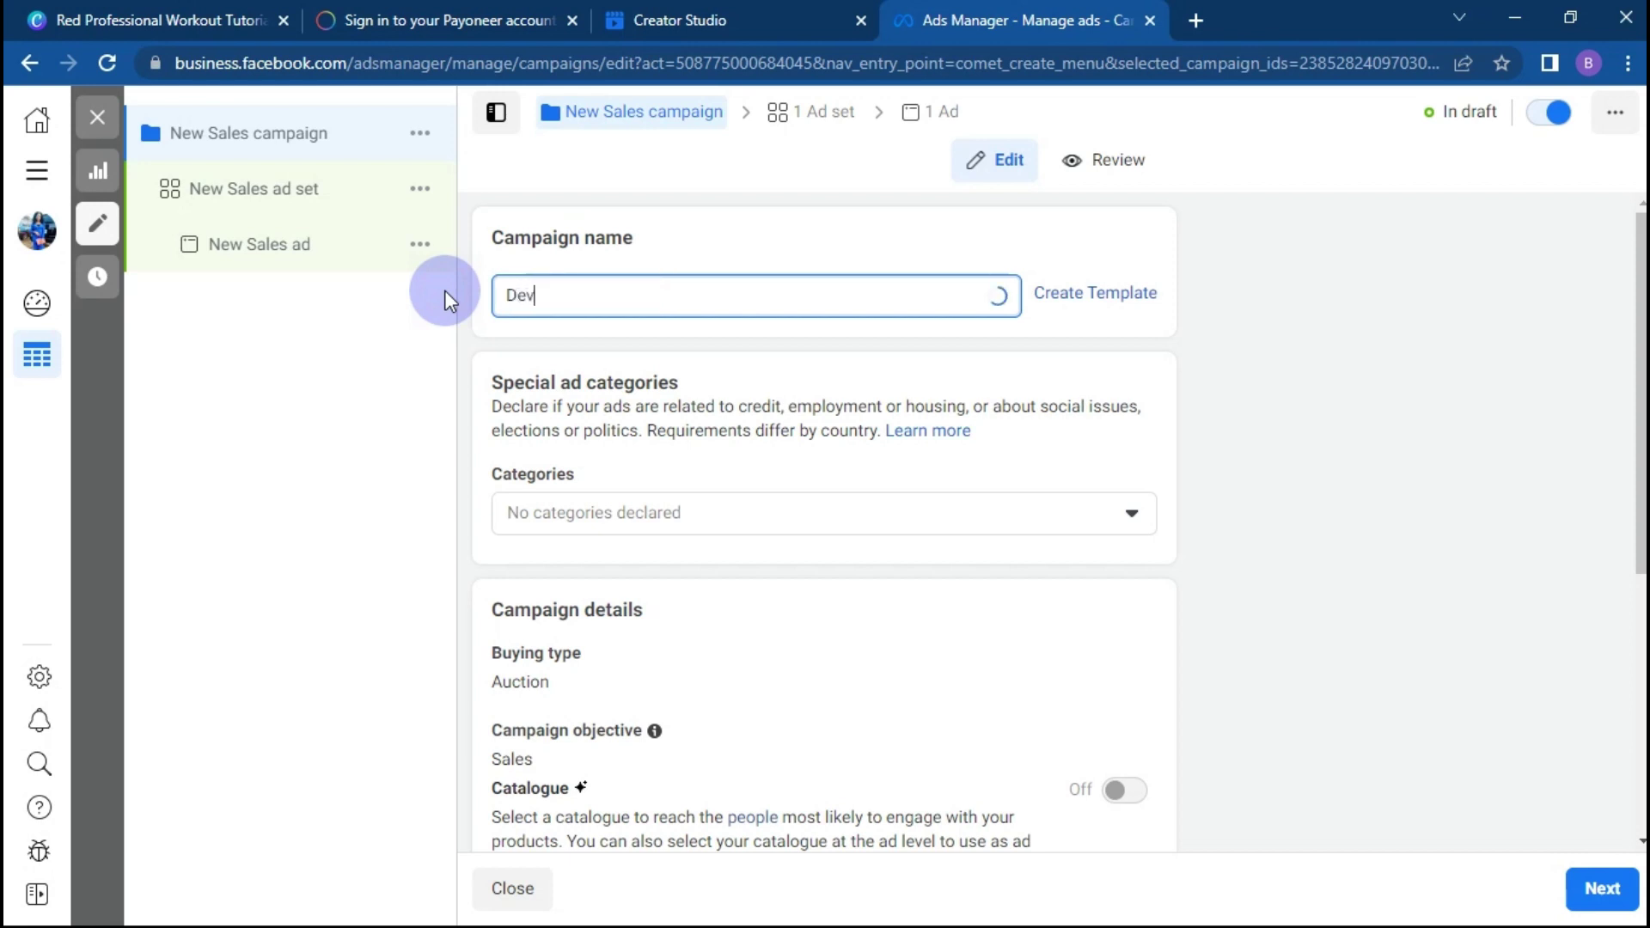
pyautogui.write('elopmne')
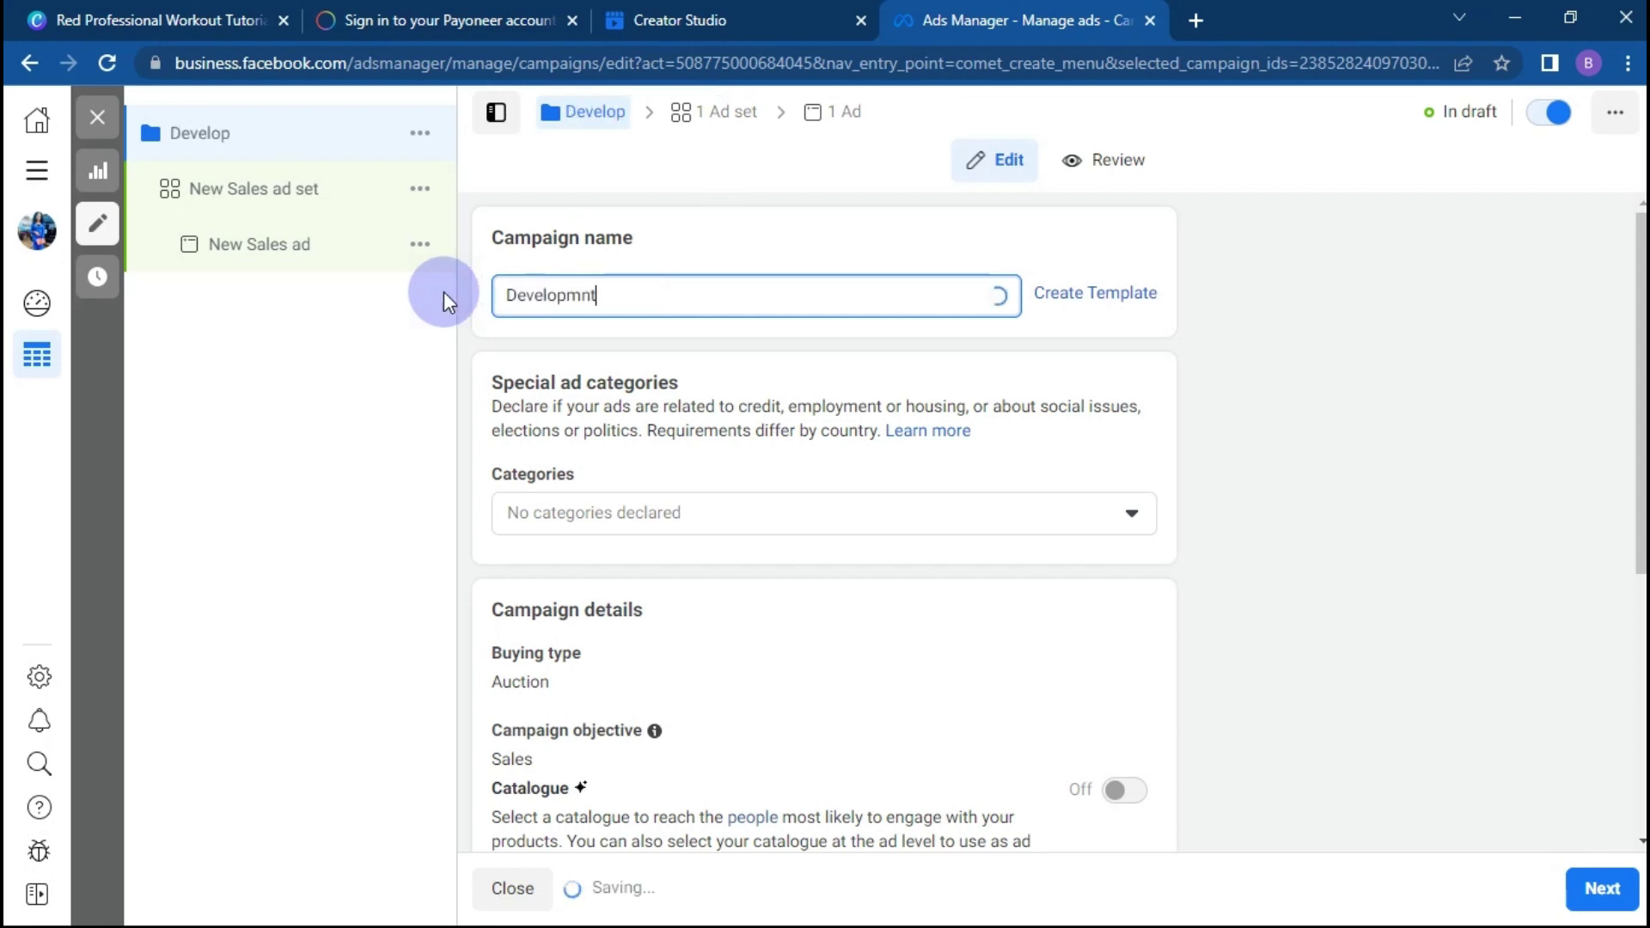
pyautogui.press('BackSpace')
pyautogui.write('ent')
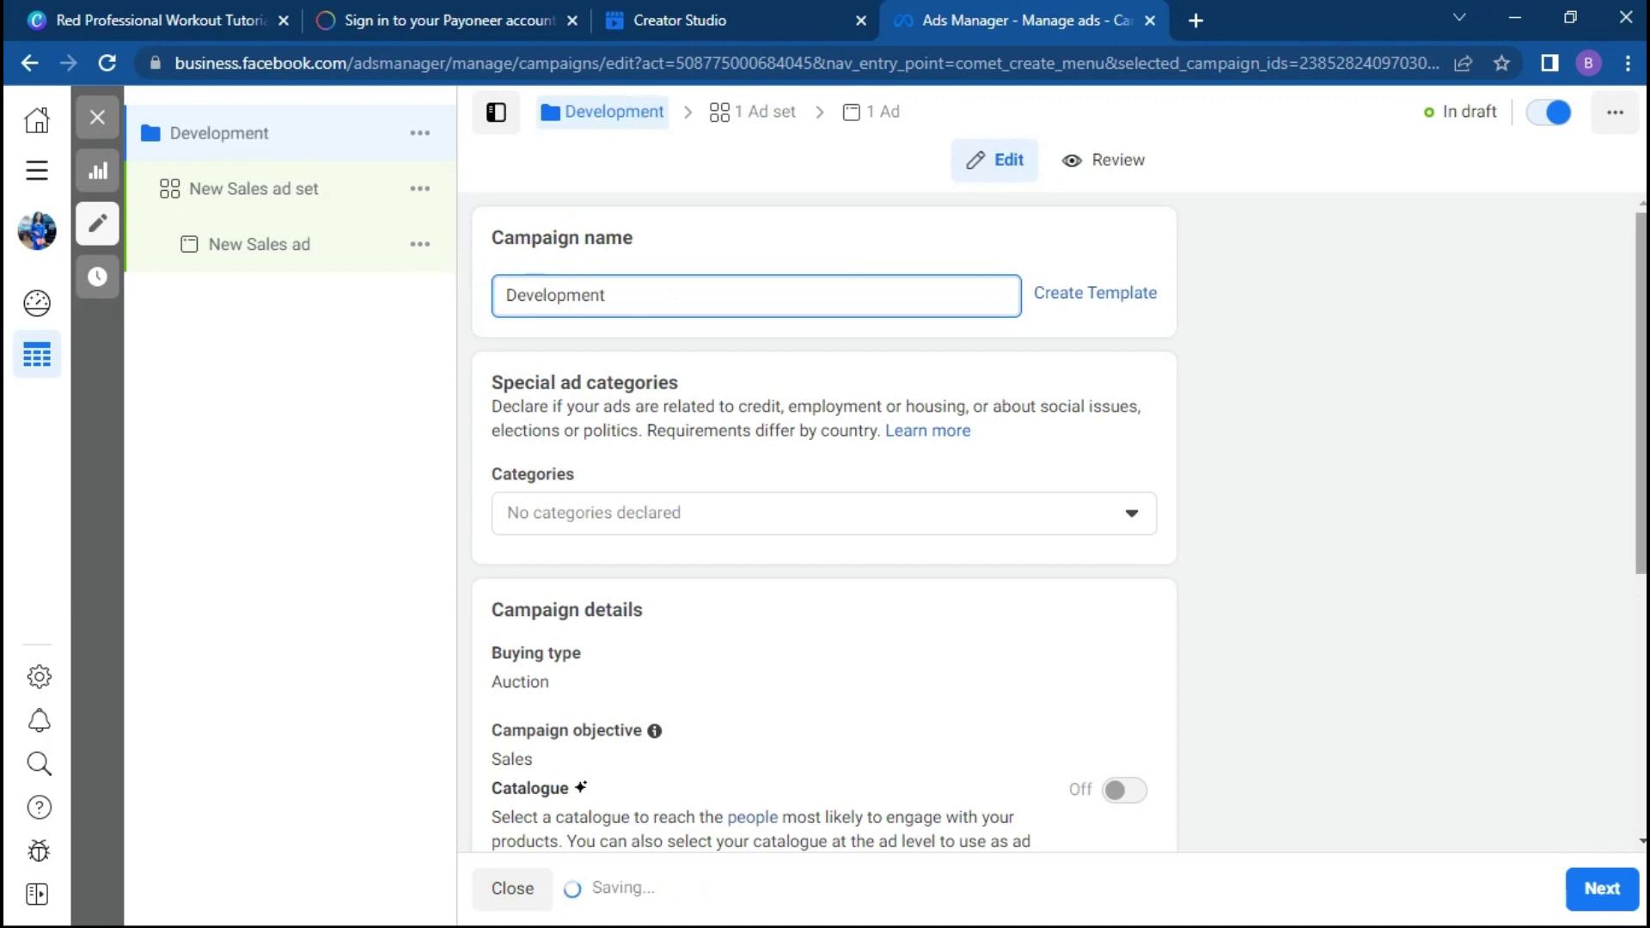
# Step: Turn on Advantage campaign budget and set the daily budget to ₦10,000
pyautogui.scroll(-3, 823, 516)
pyautogui.scroll(-2, 1224, 675)
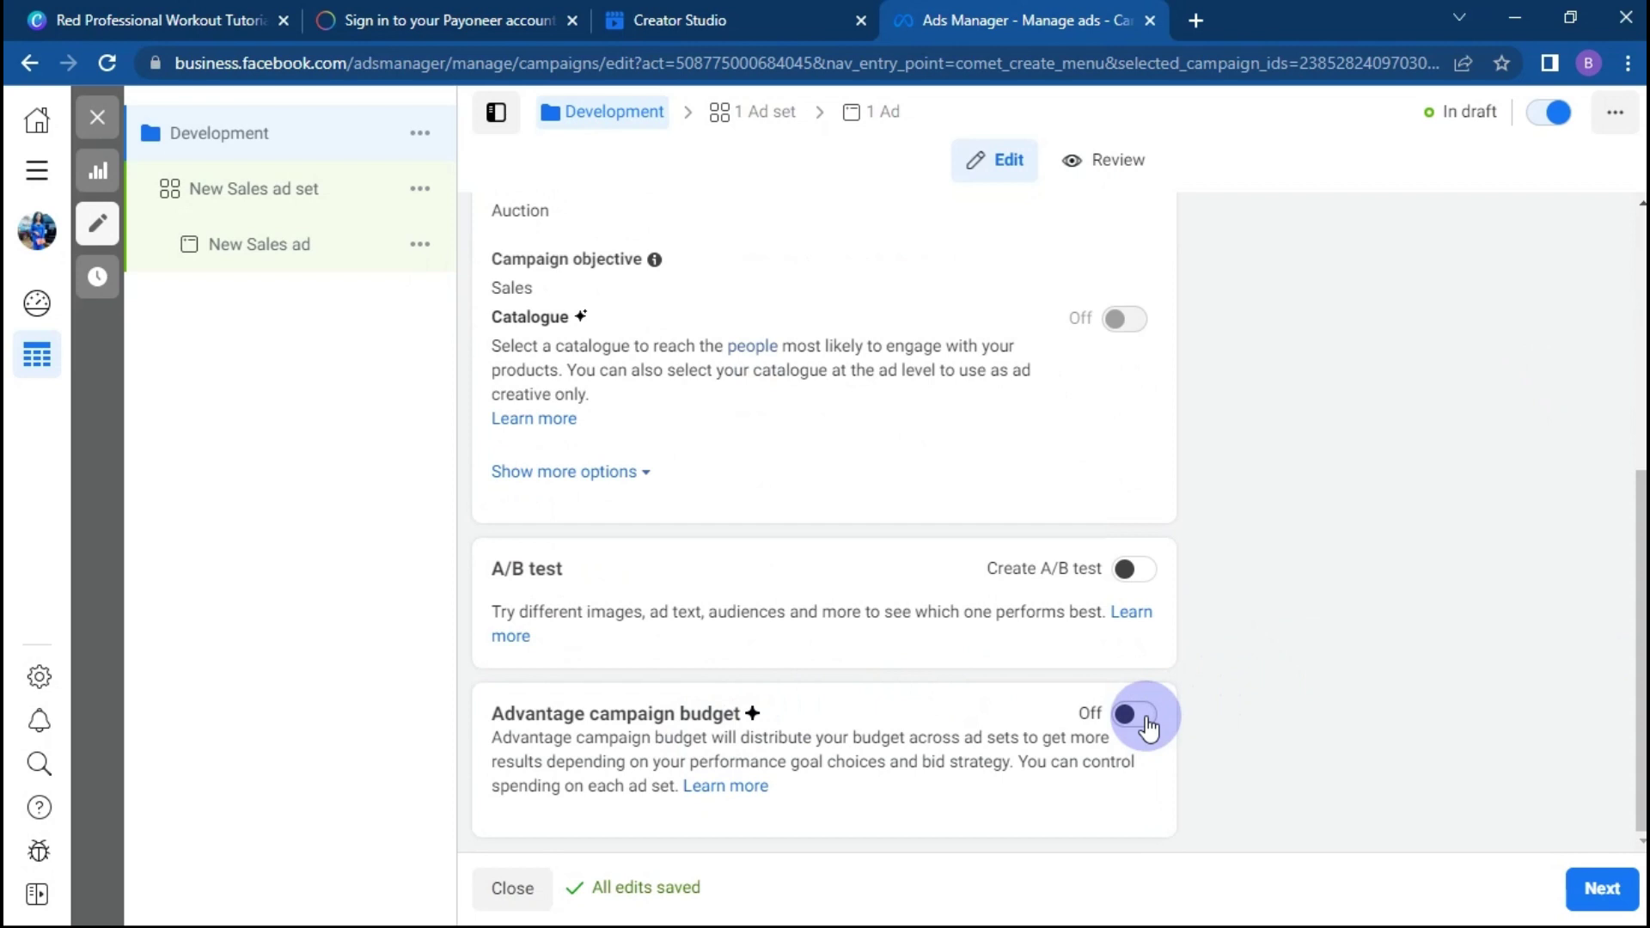
pyautogui.click(1148, 728)
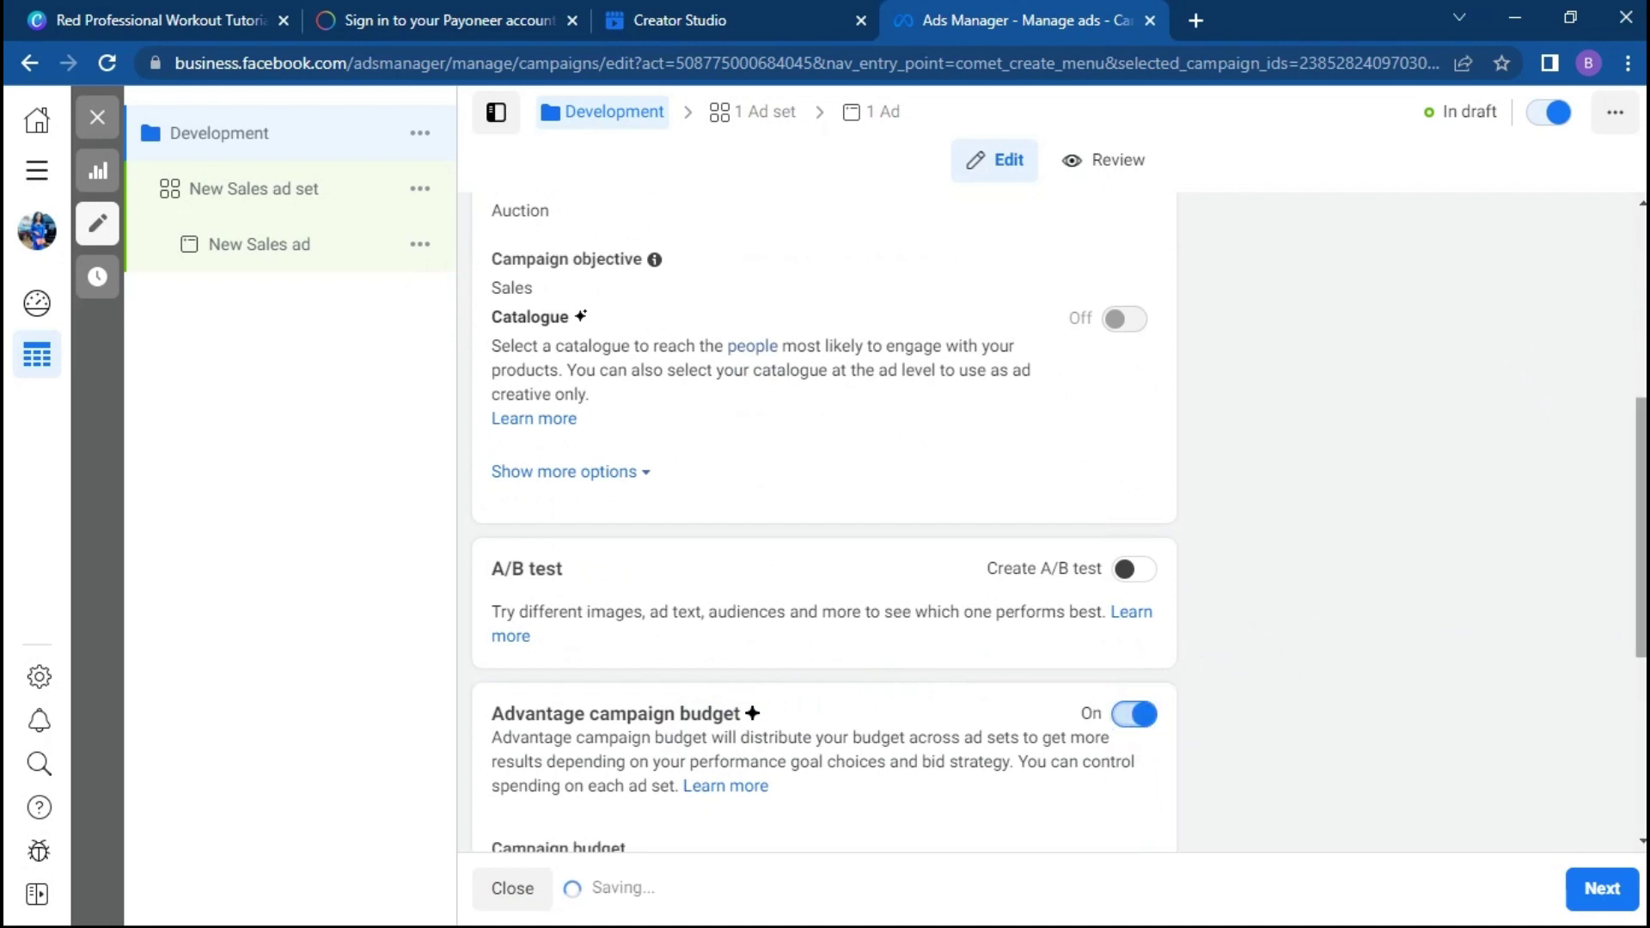
pyautogui.scroll(-3, 823, 550)
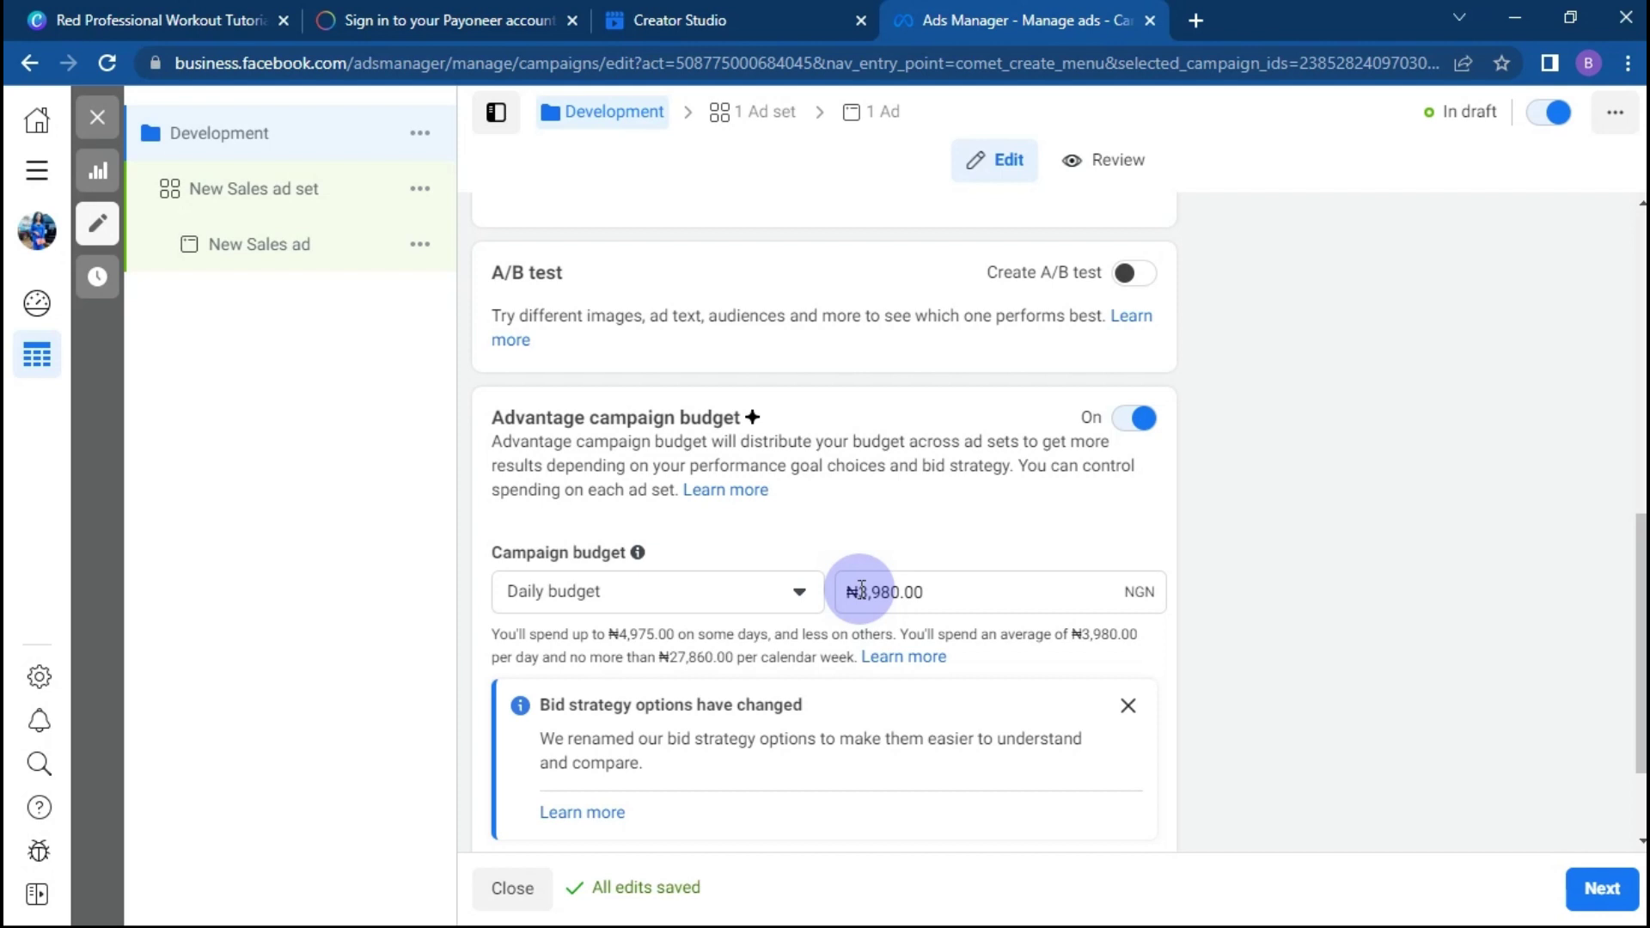
pyautogui.moveTo(861, 590); pyautogui.dragTo(973, 590)
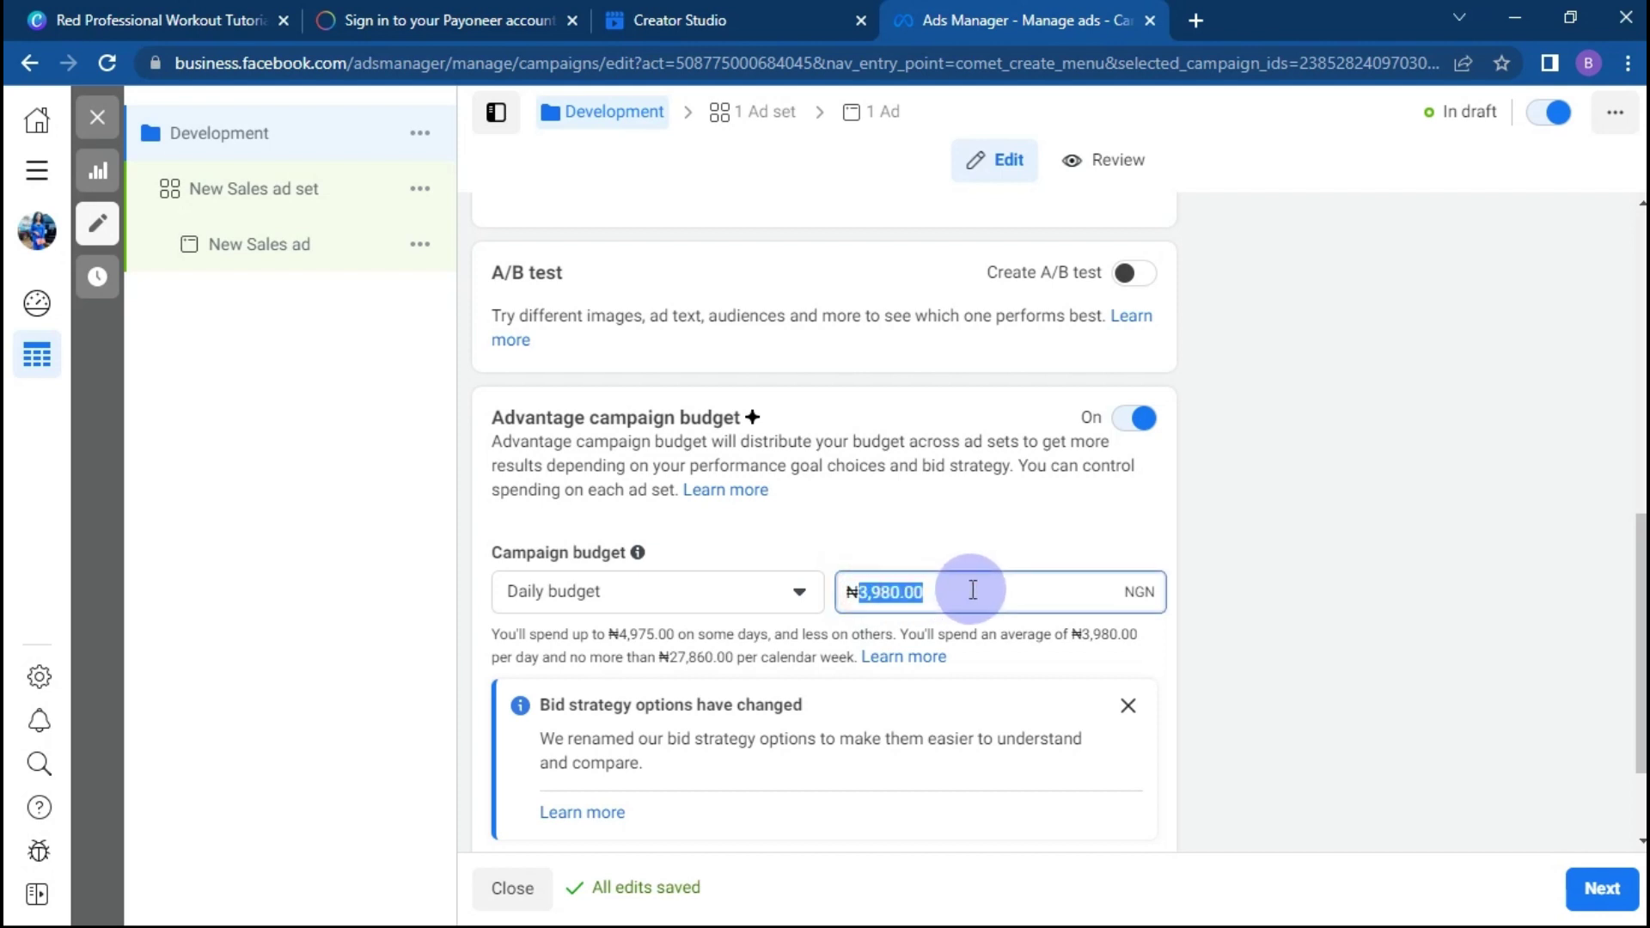
pyautogui.write('10000')
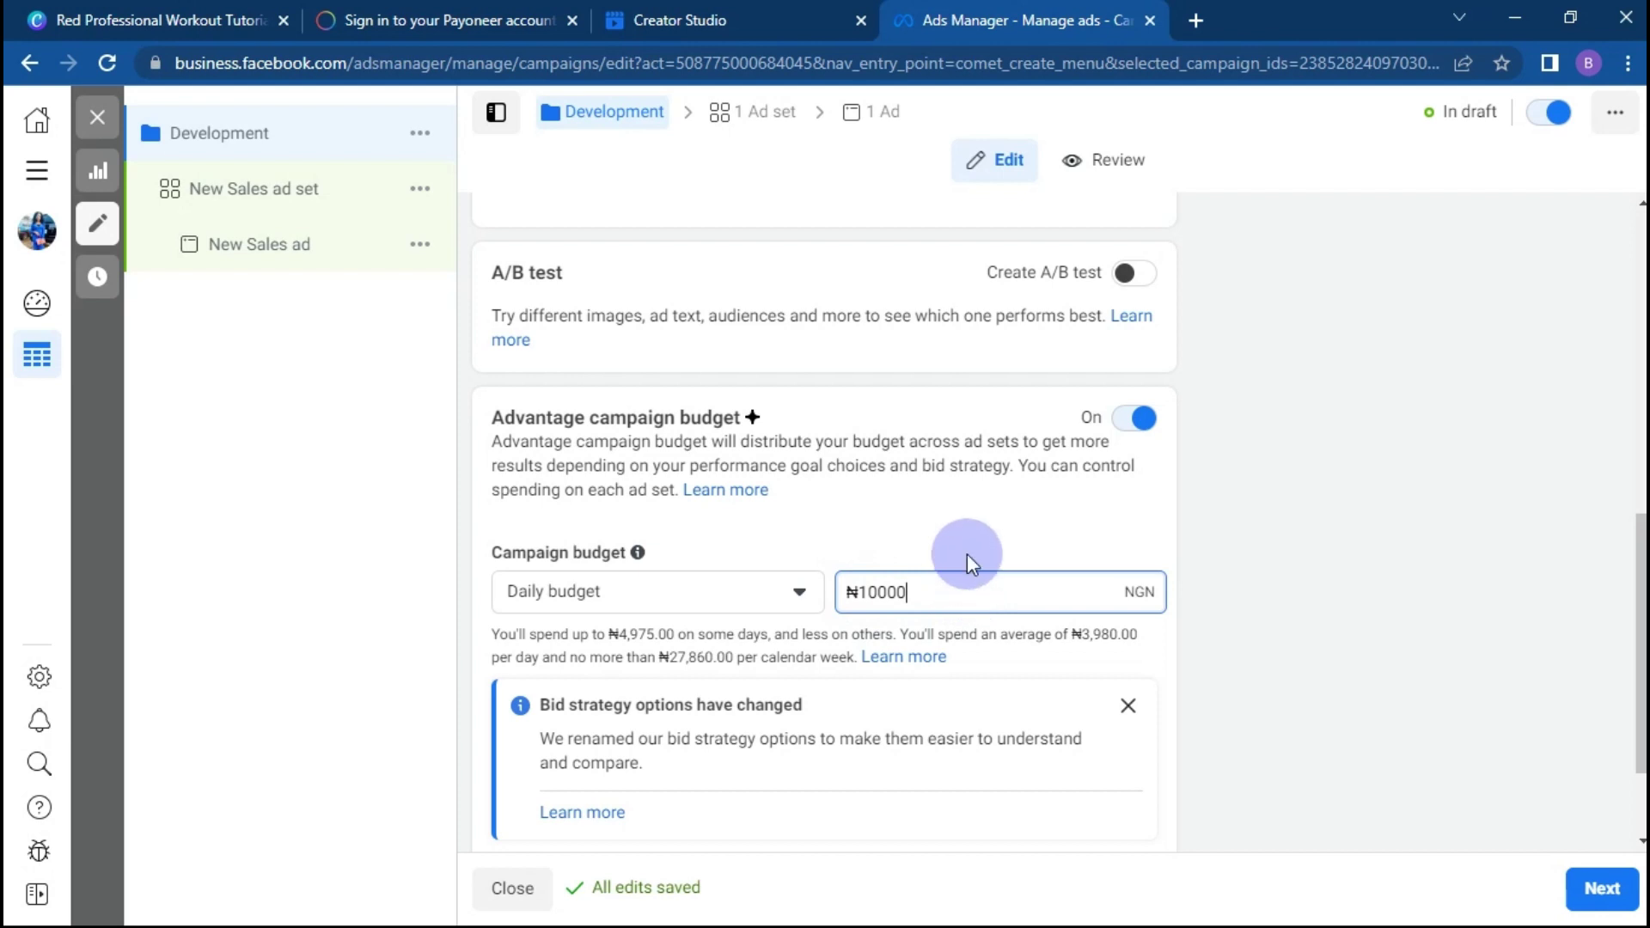
pyautogui.click(967, 553)
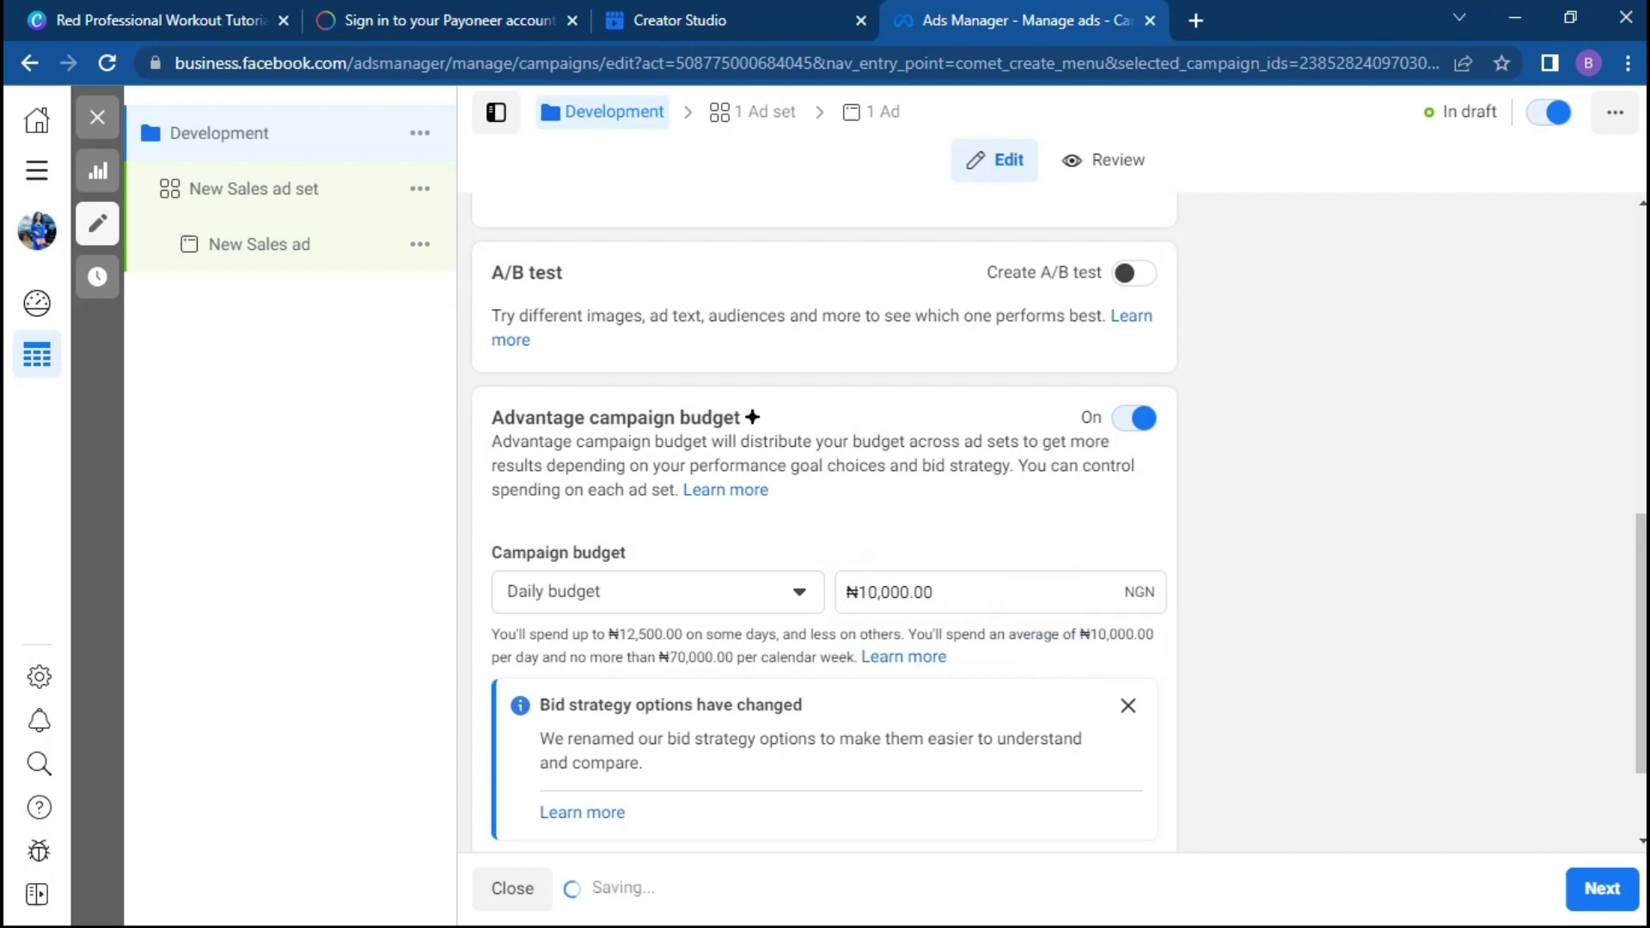
# Step: Review the campaign's A/B test, budget and bid strategy settings, and continue to the ad set
pyautogui.moveTo(1637, 593); pyautogui.dragTo(1625, 401)
pyautogui.scroll(2, 823, 516)
pyautogui.scroll(-8, 823, 515)
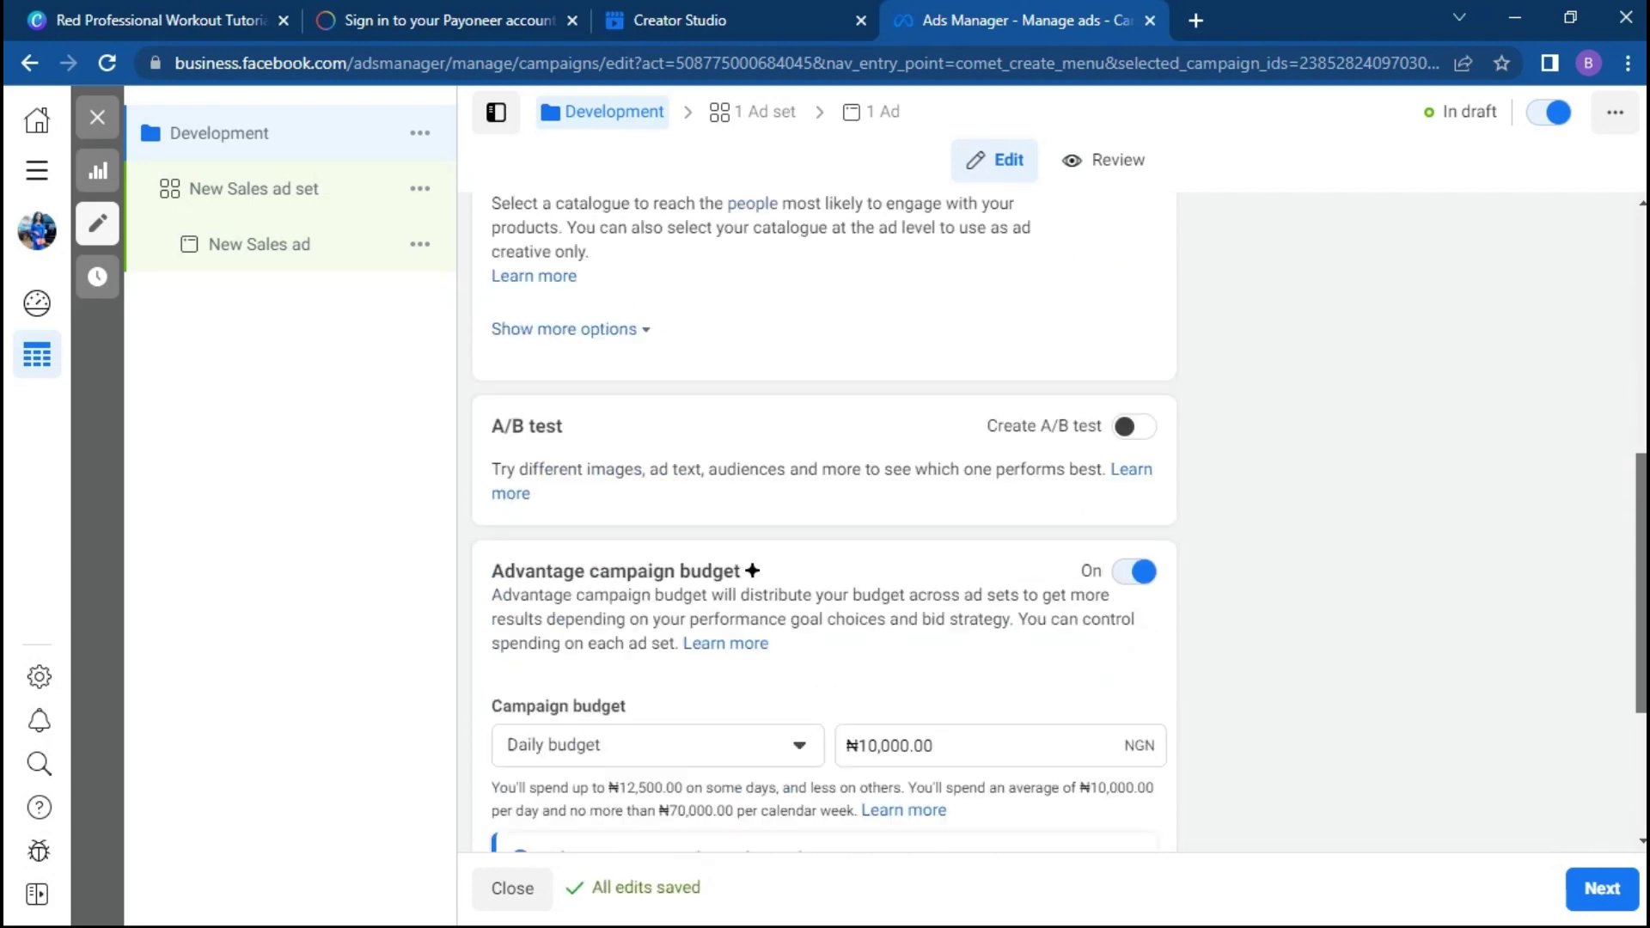
pyautogui.scroll(-1, 824, 515)
pyautogui.scroll(5, 823, 516)
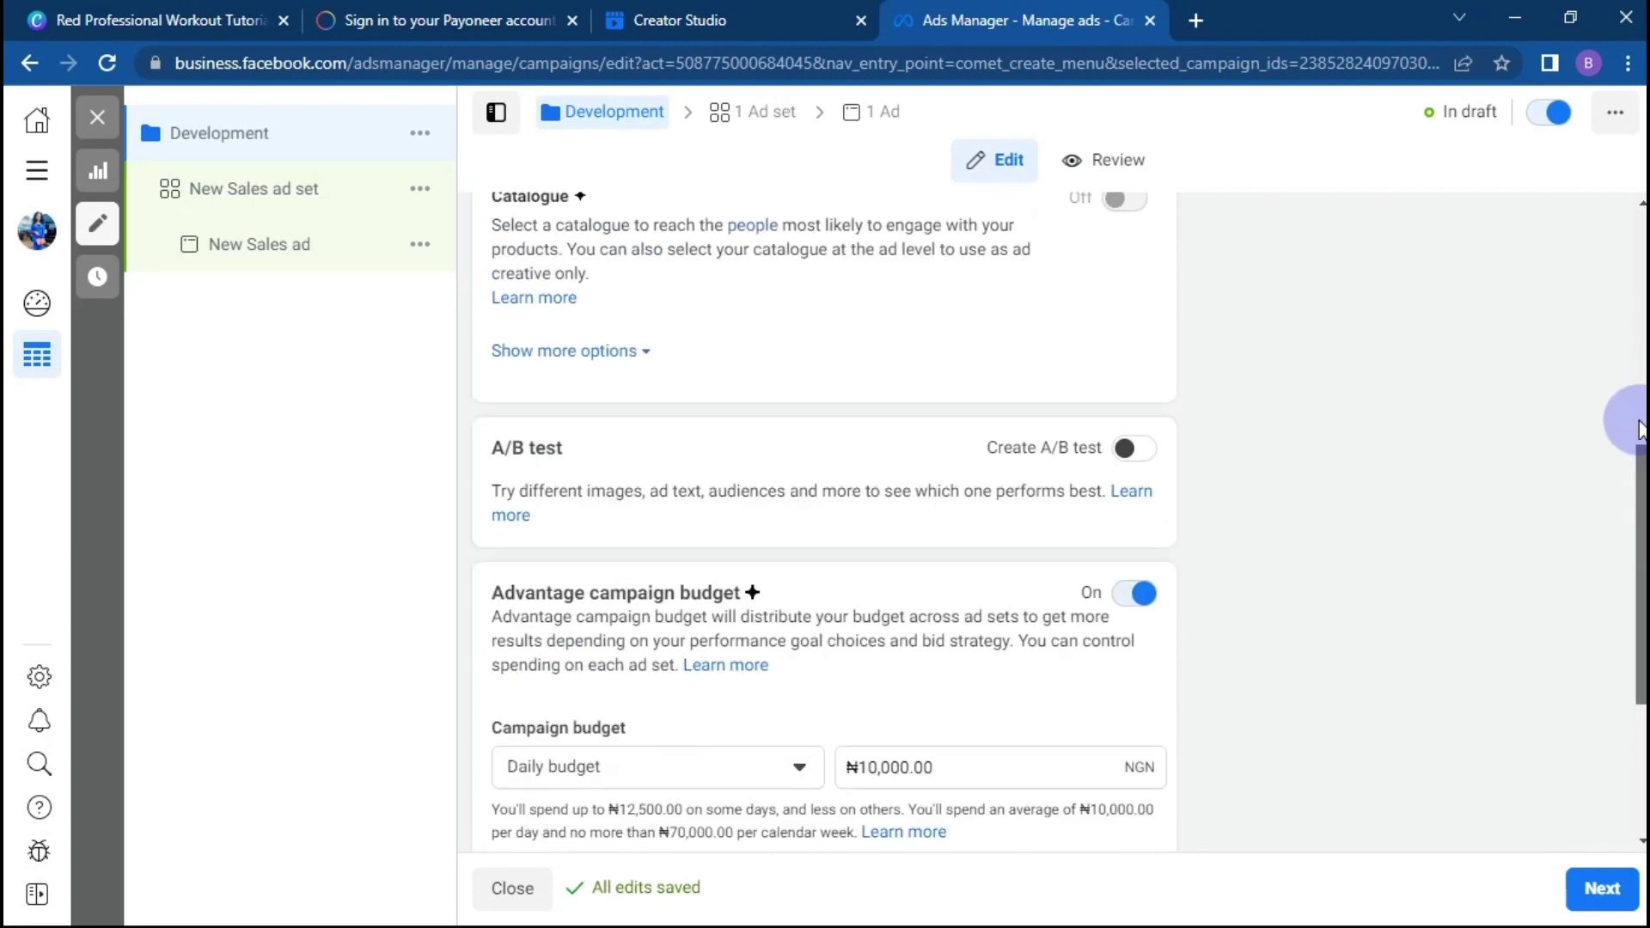
pyautogui.scroll(-5, 824, 516)
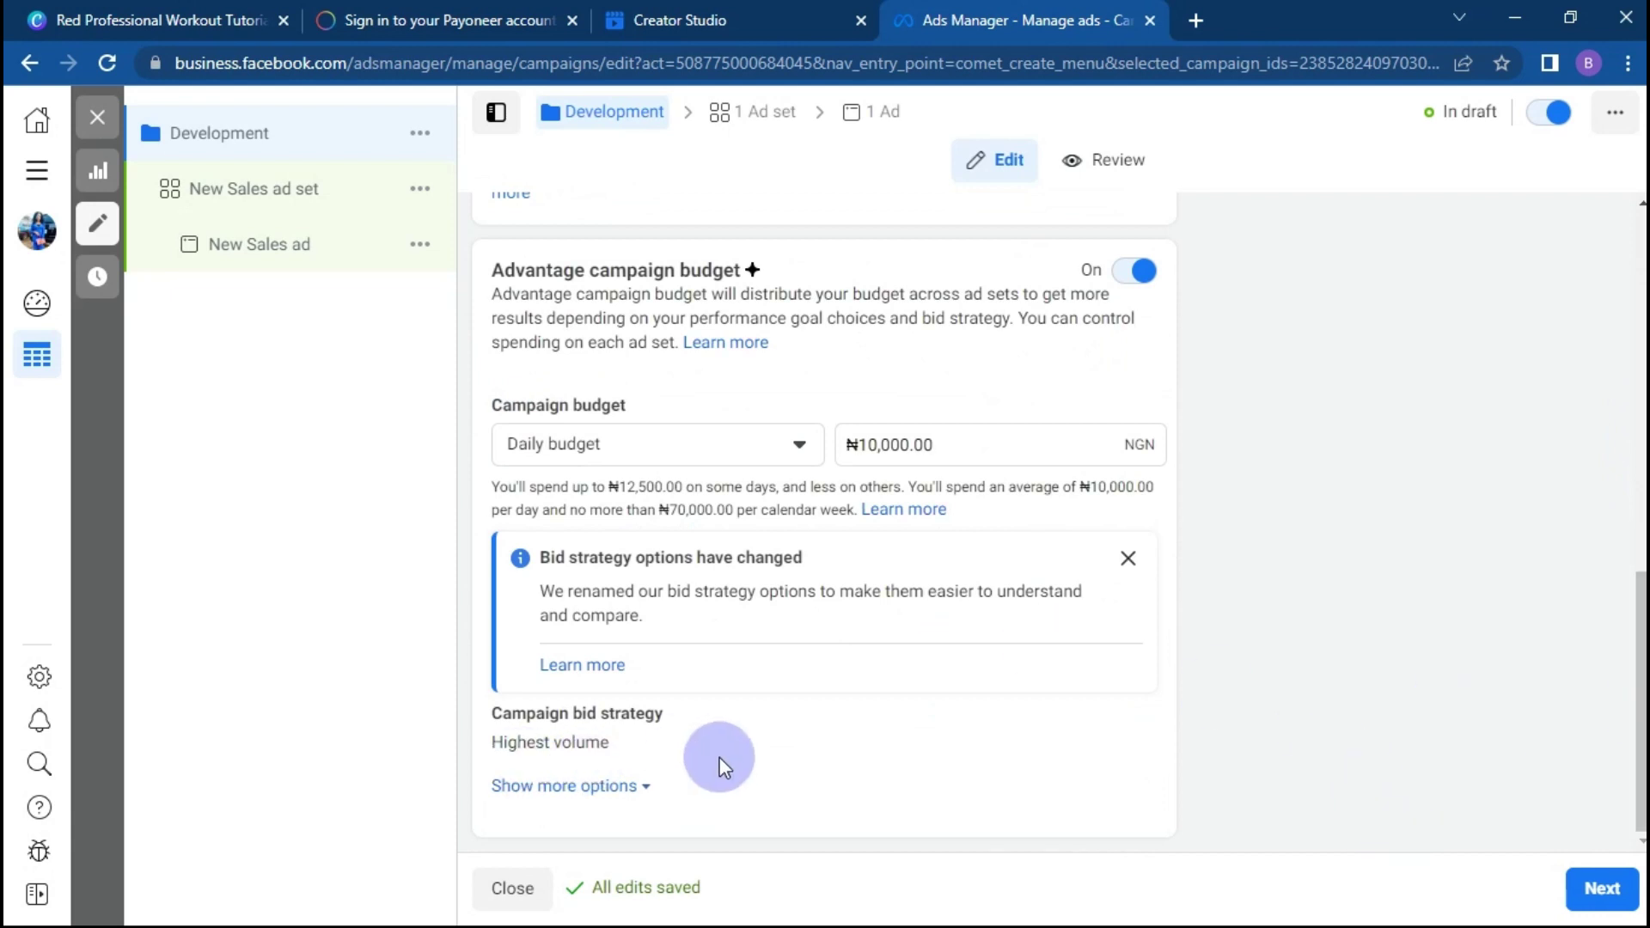
pyautogui.moveTo(1103, 741)
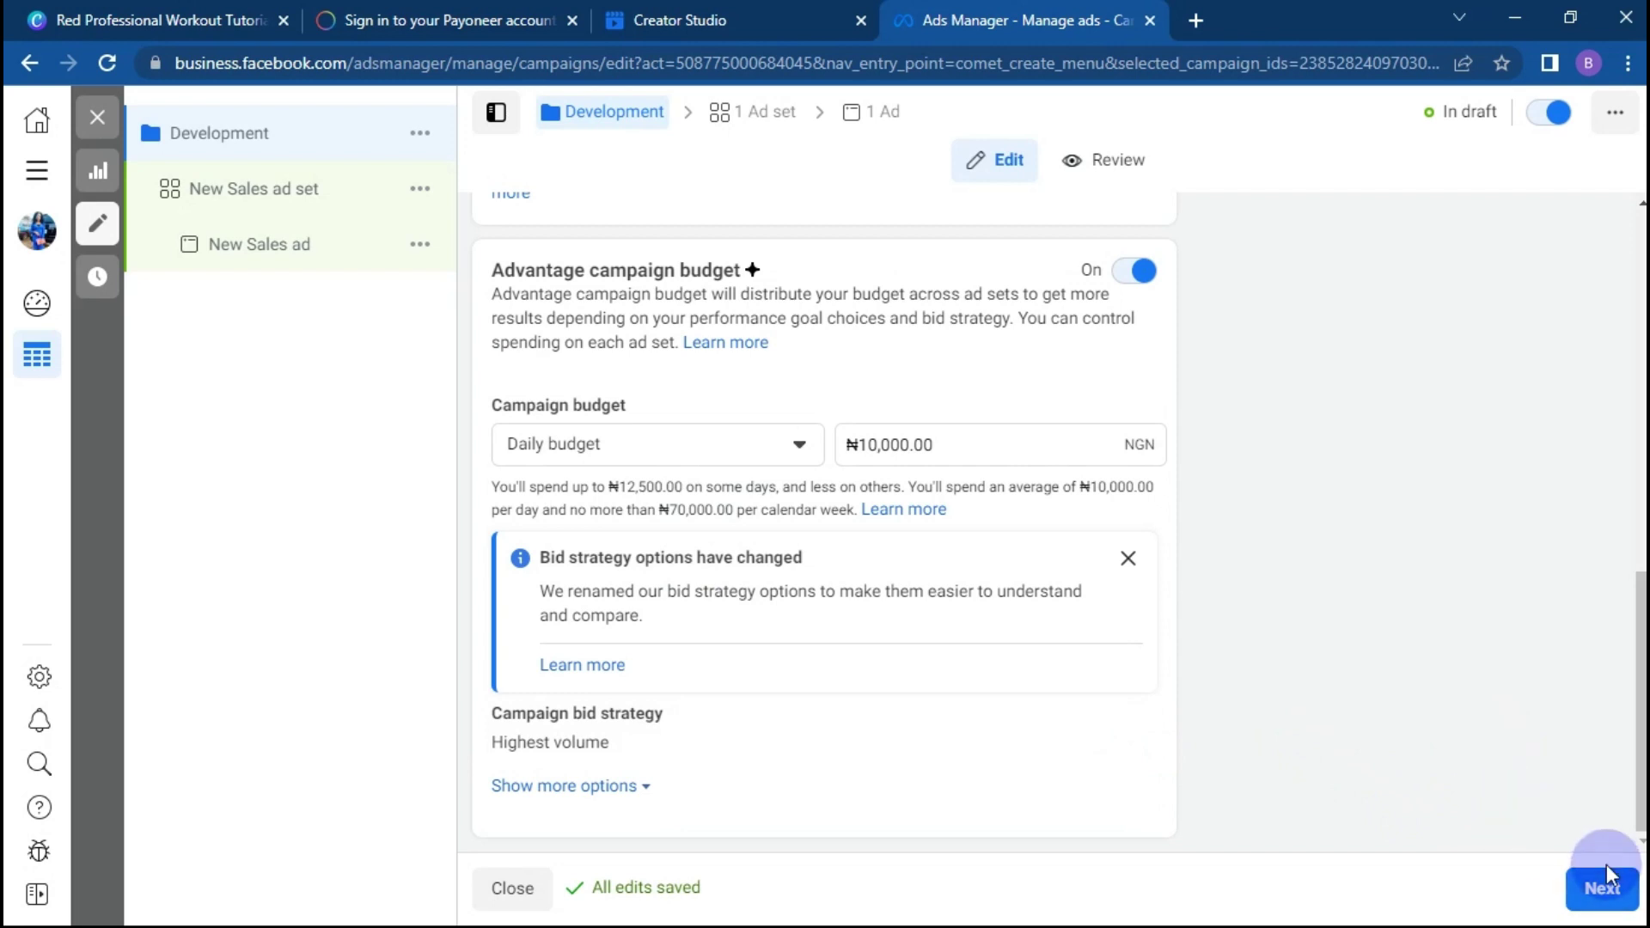
pyautogui.click(1603, 890)
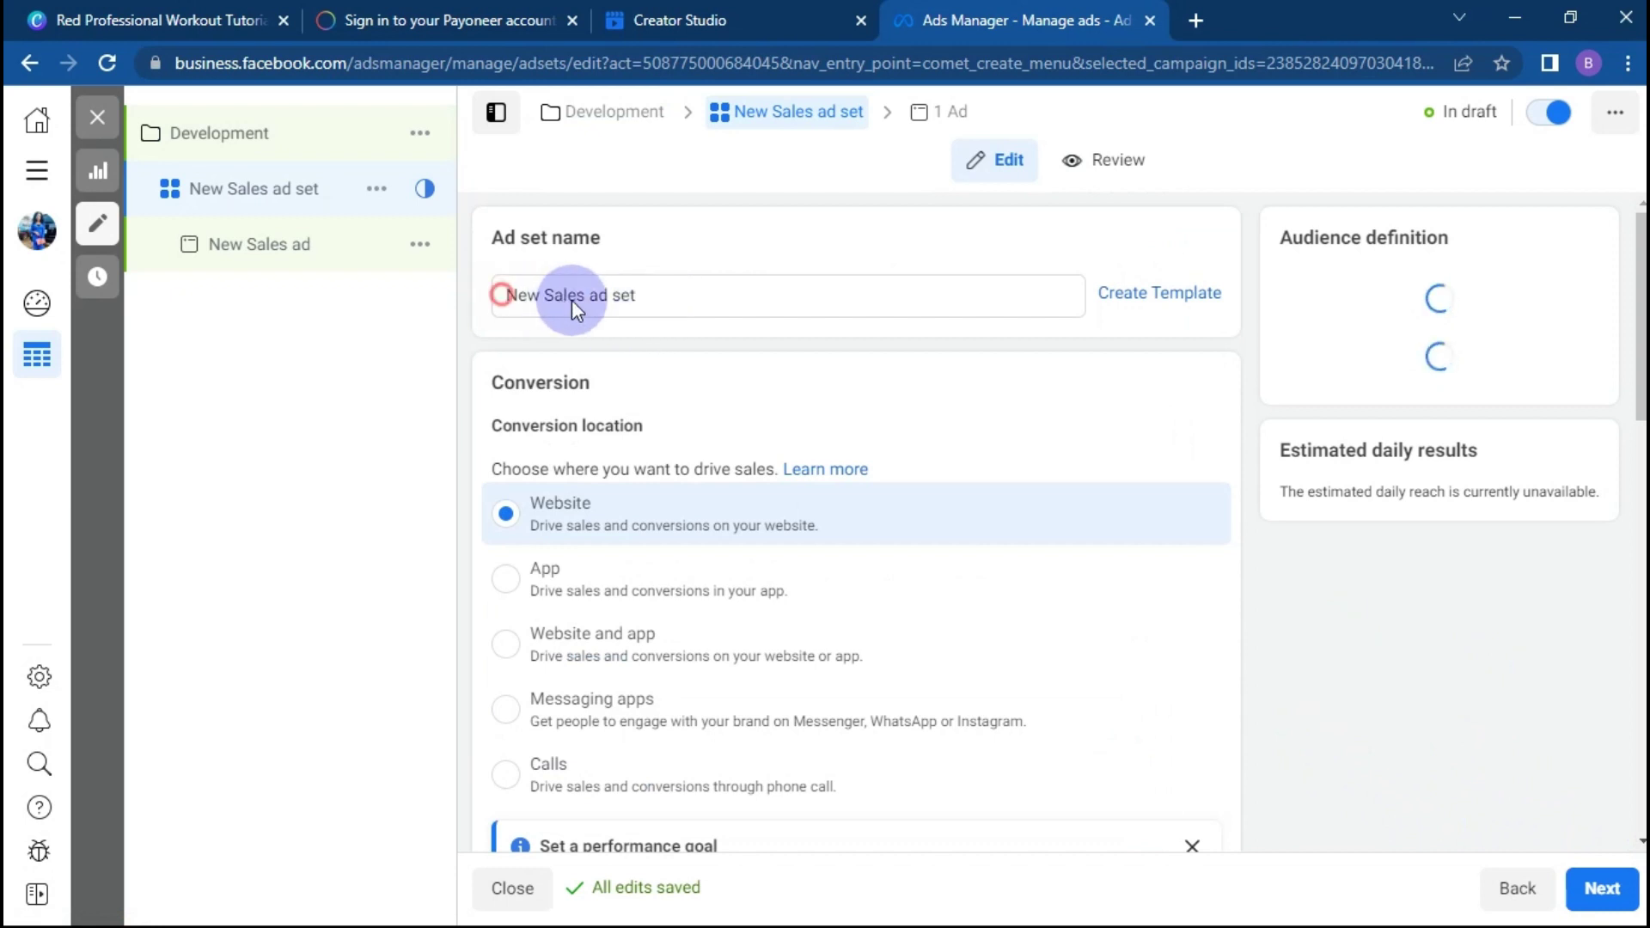
# Step: Rename the ad set as No Interest Ad
pyautogui.moveTo(571, 300); pyautogui.dragTo(640, 297)
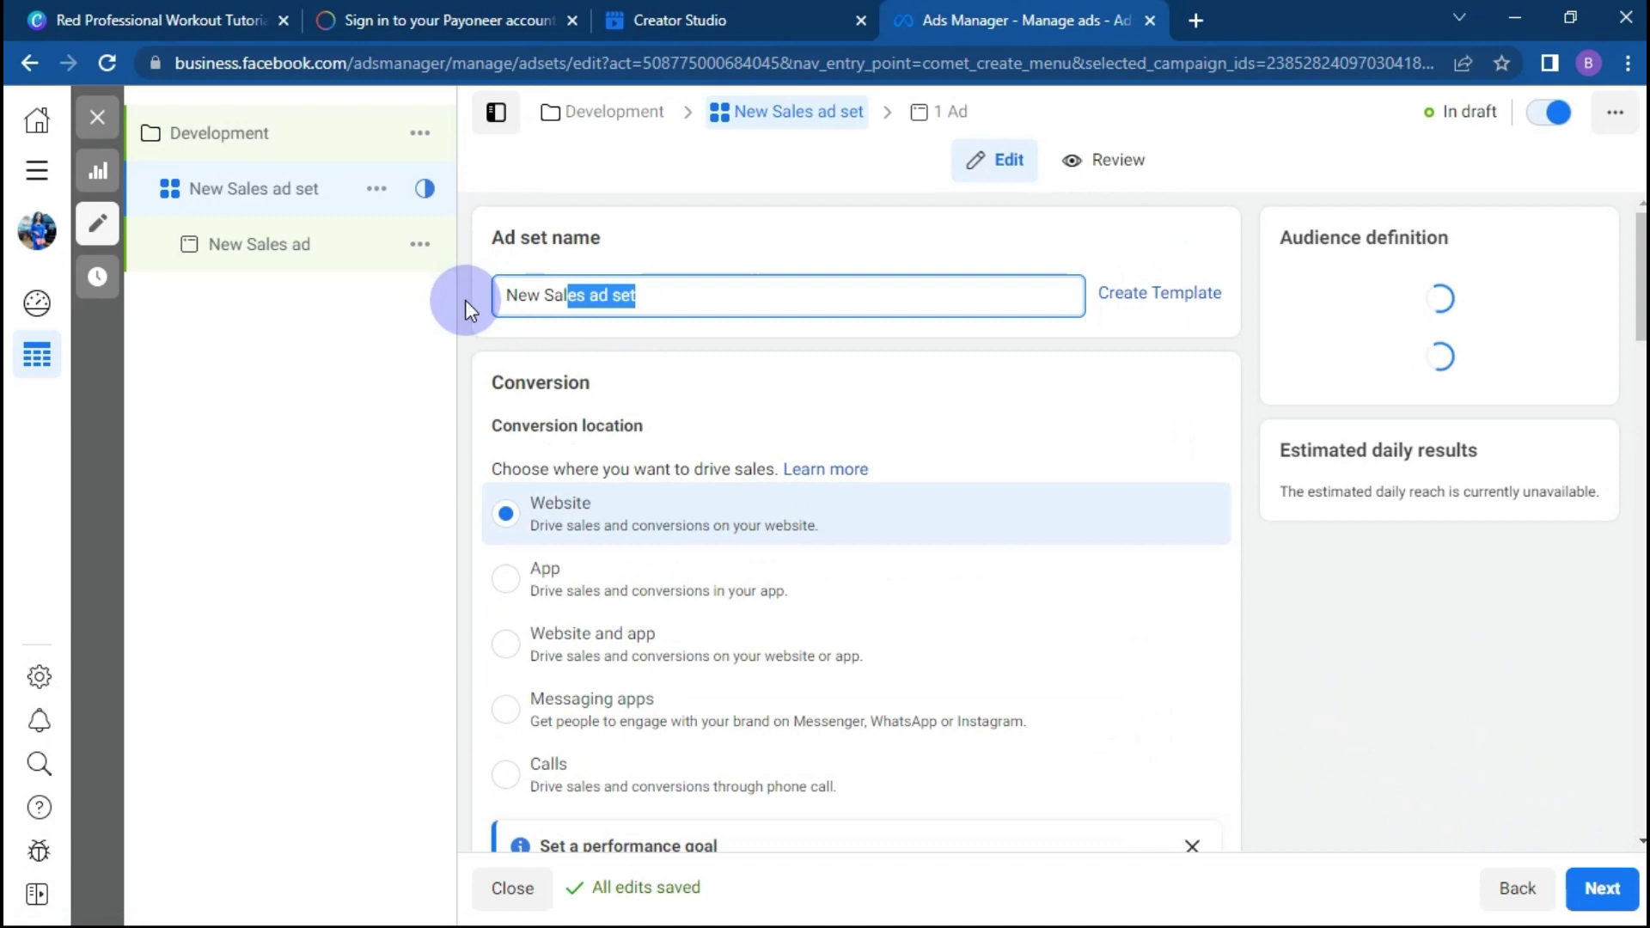
pyautogui.hotkey('ctrl', 'a')
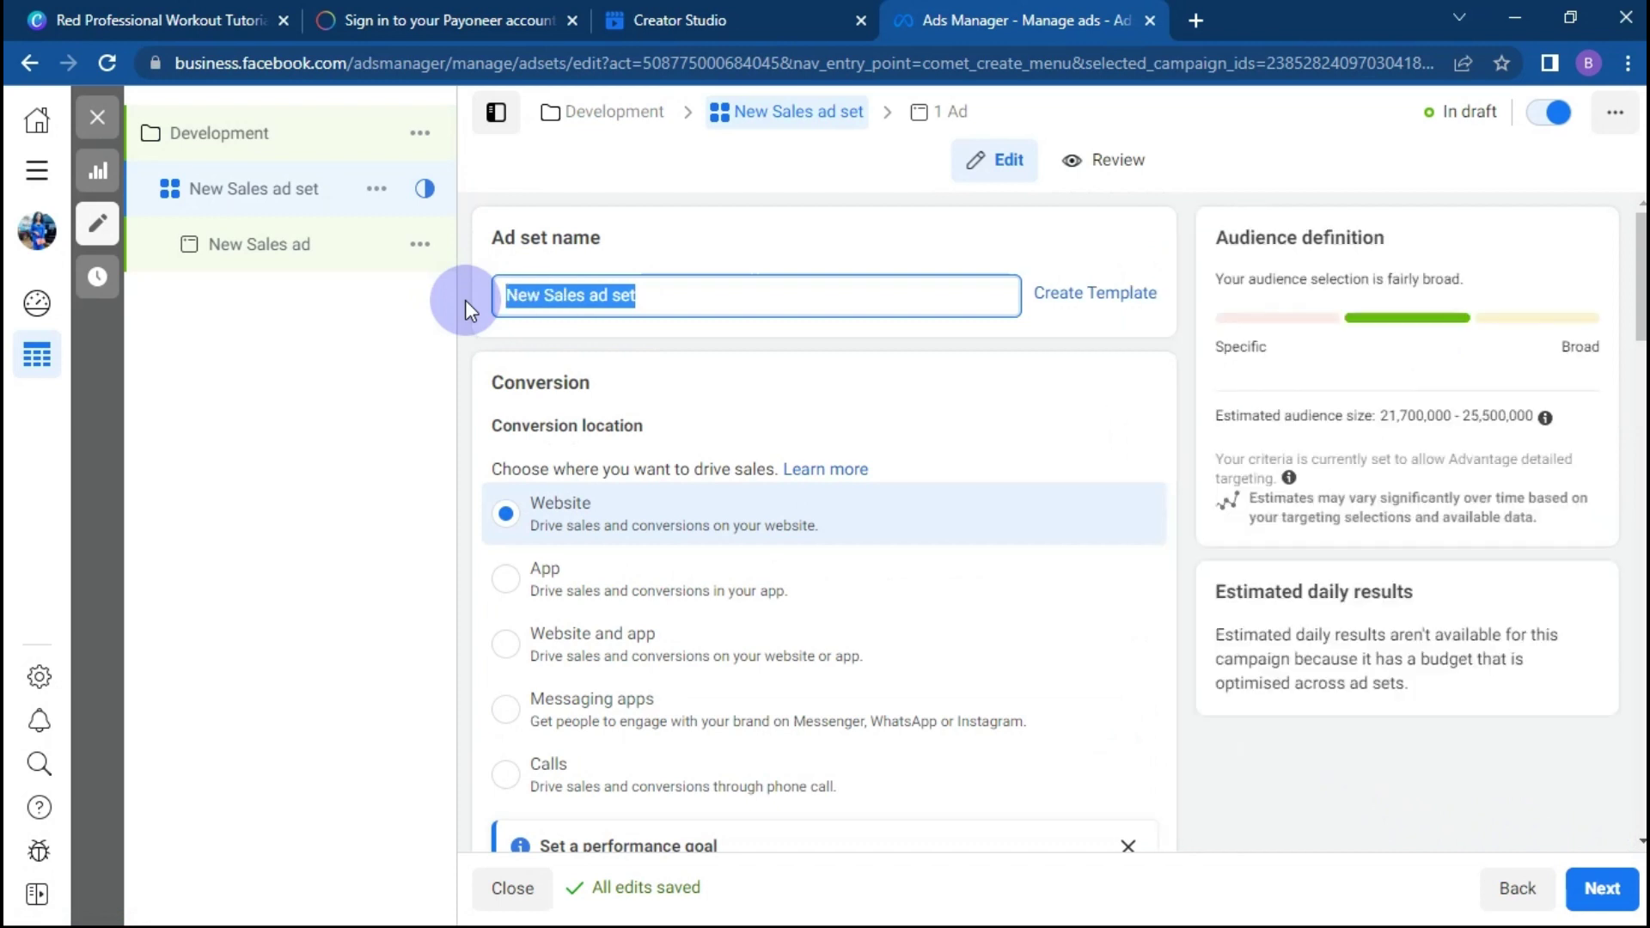
pyautogui.write('No Interast')
pyautogui.press('BackSpace')
pyautogui.press('BackSpace')
pyautogui.press('BackSpace')
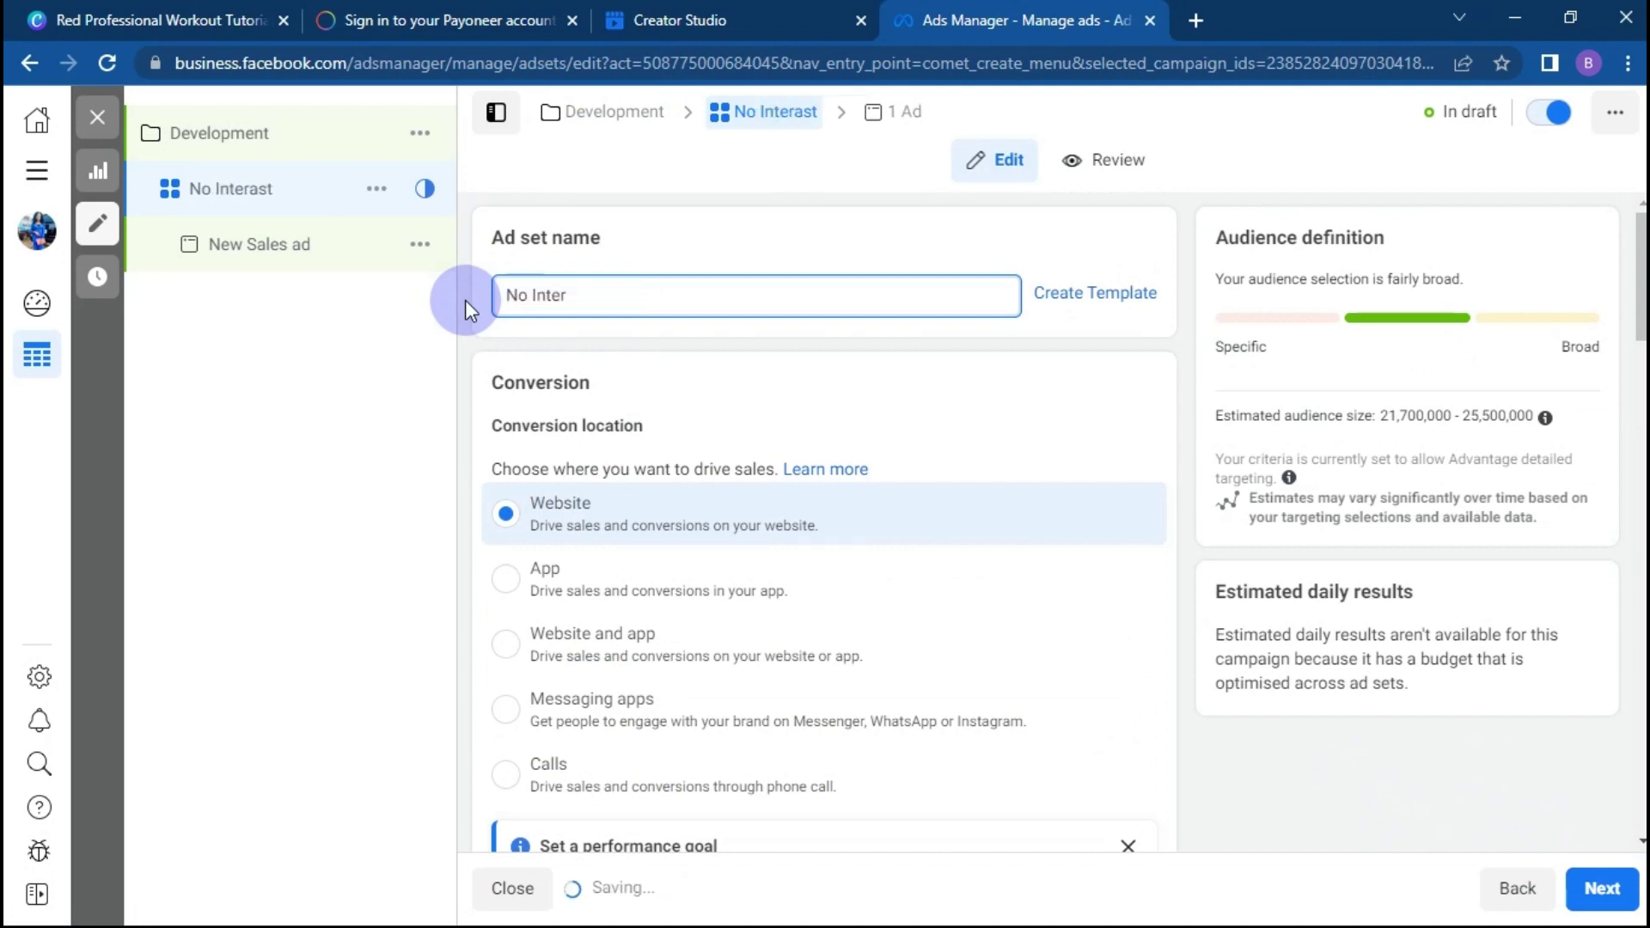
pyautogui.write('est Ad')
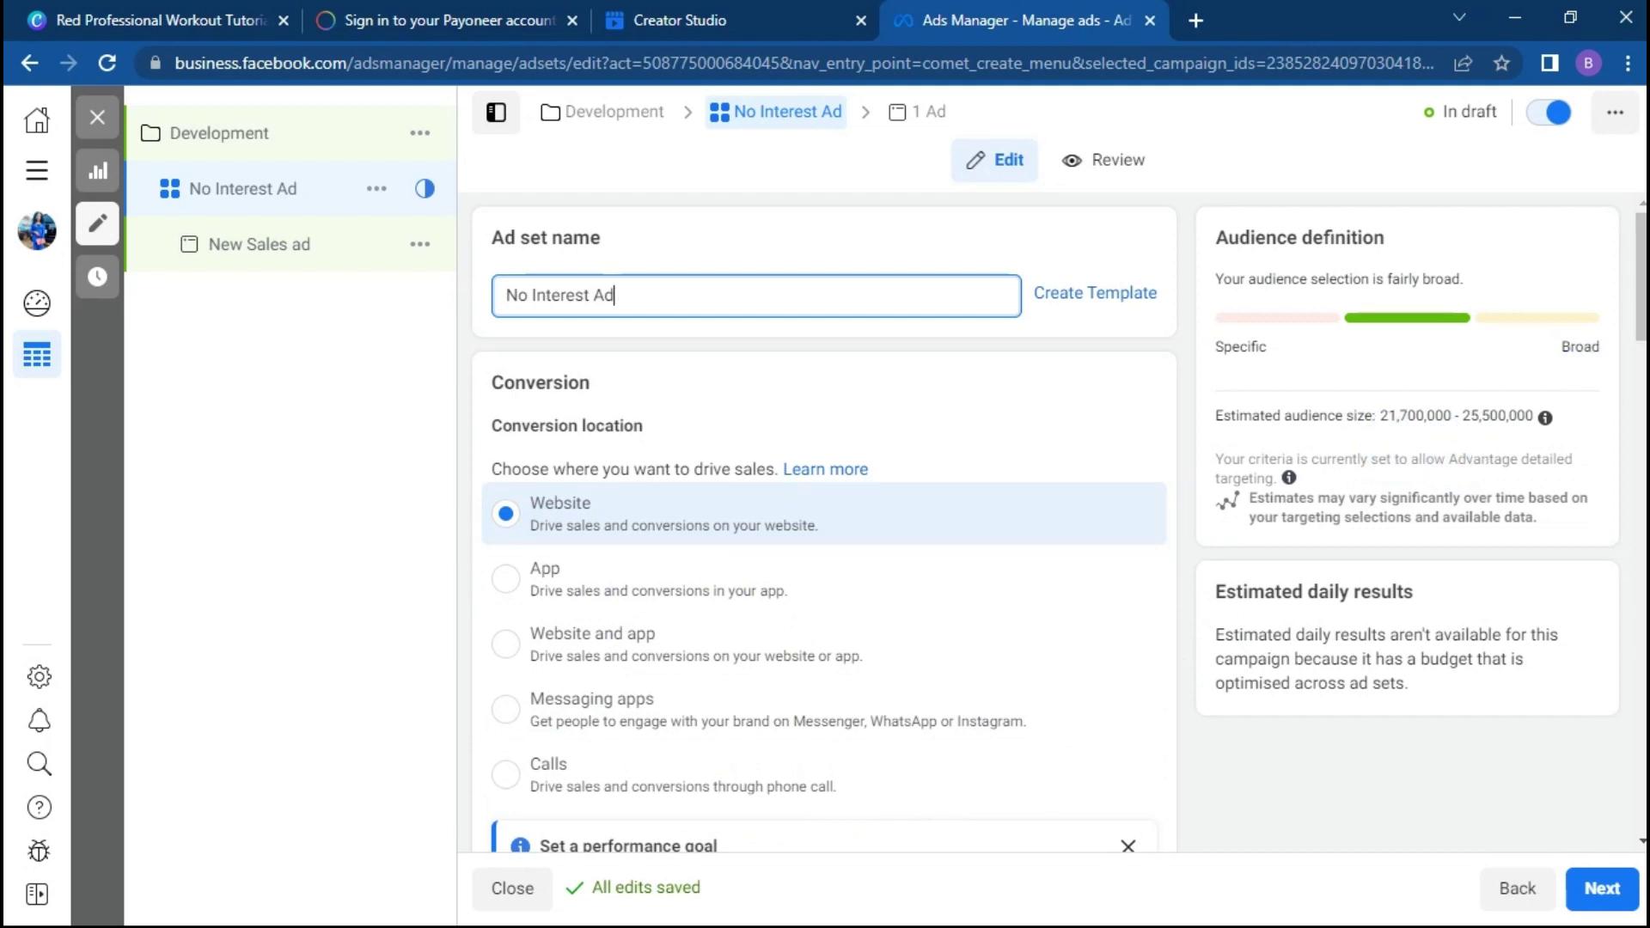
# Step: Examine the ad set's performance goal, Meta pixel and cost per result goal settings
pyautogui.scroll(-5, 824, 515)
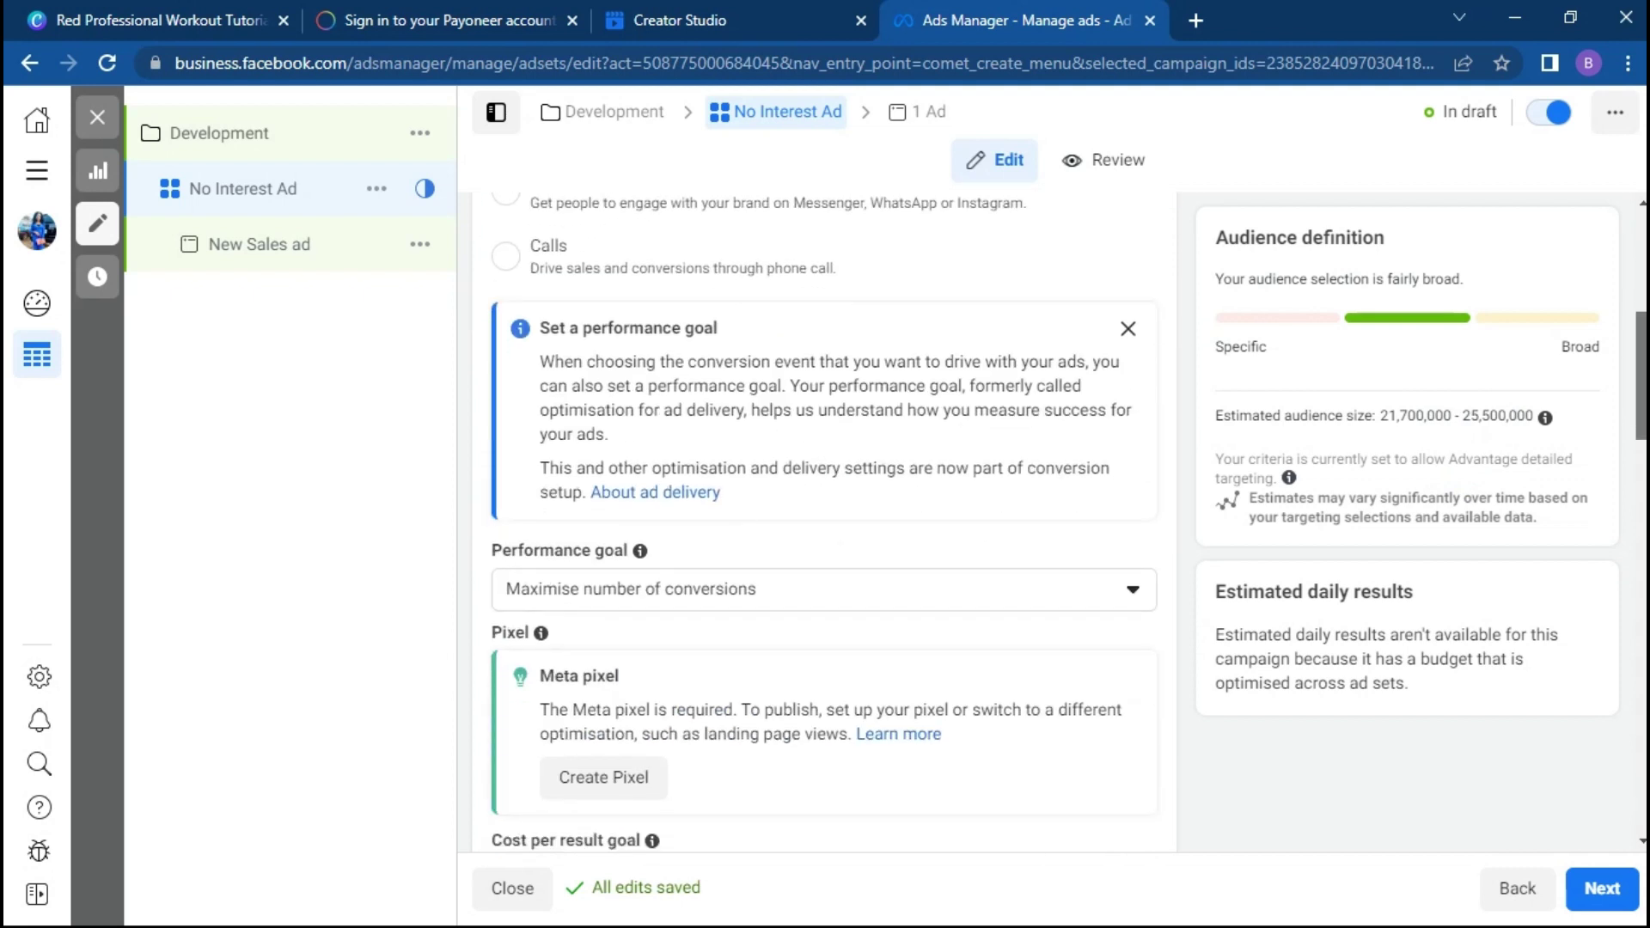
pyautogui.scroll(-1, 824, 516)
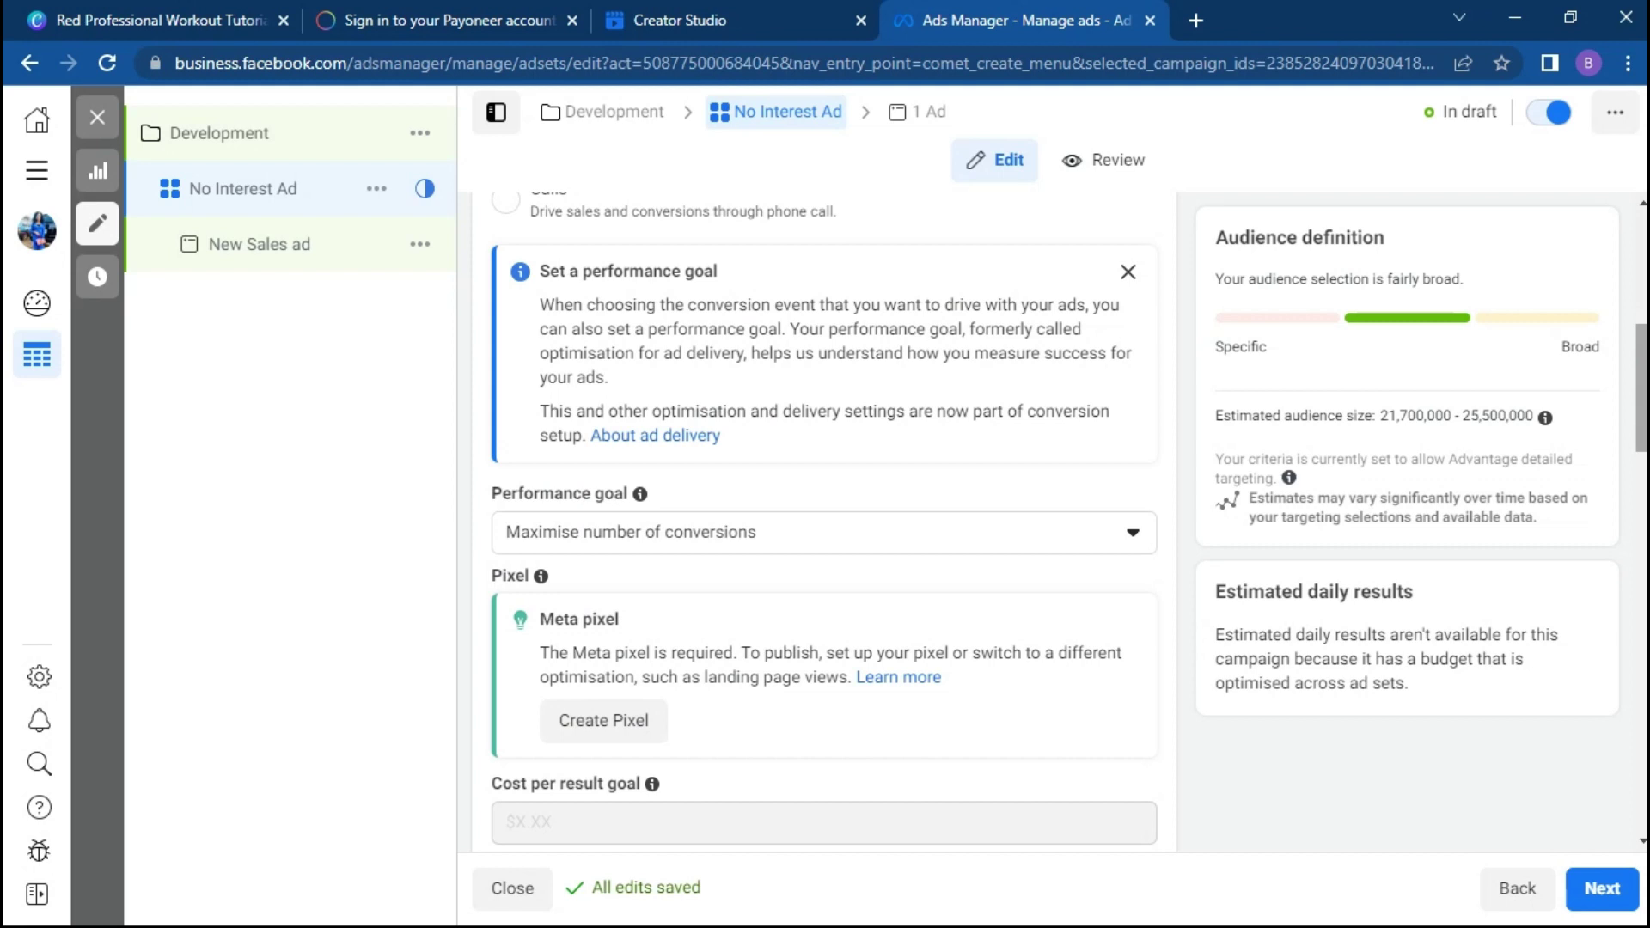
pyautogui.scroll(1, 1031, 584)
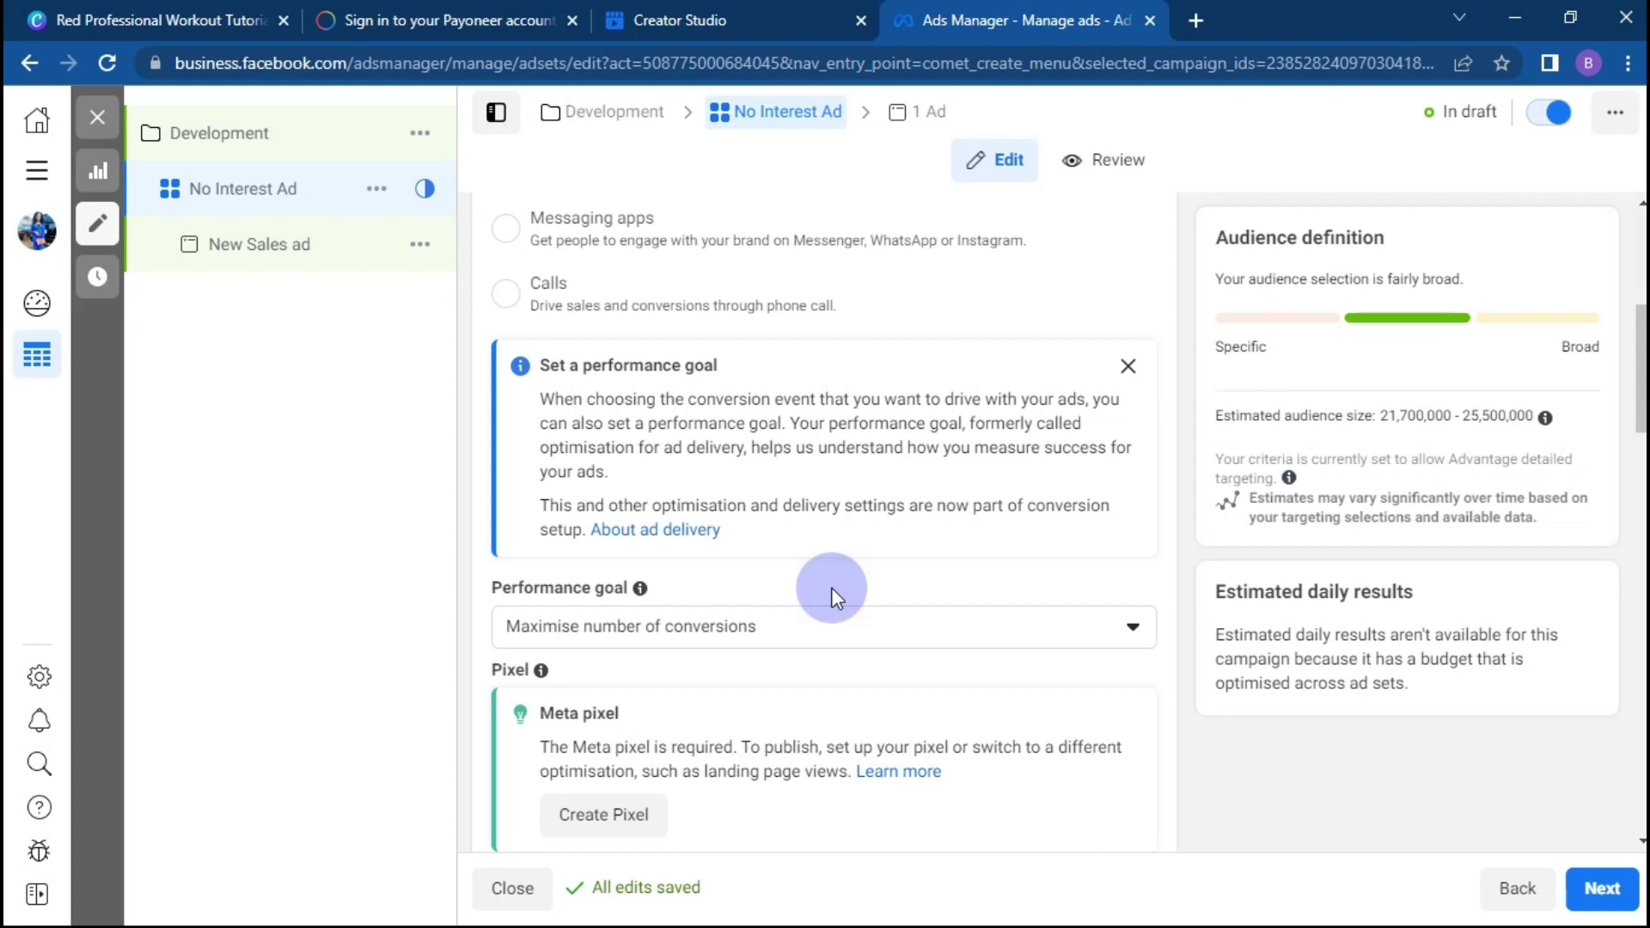
pyautogui.scroll(-3, 832, 593)
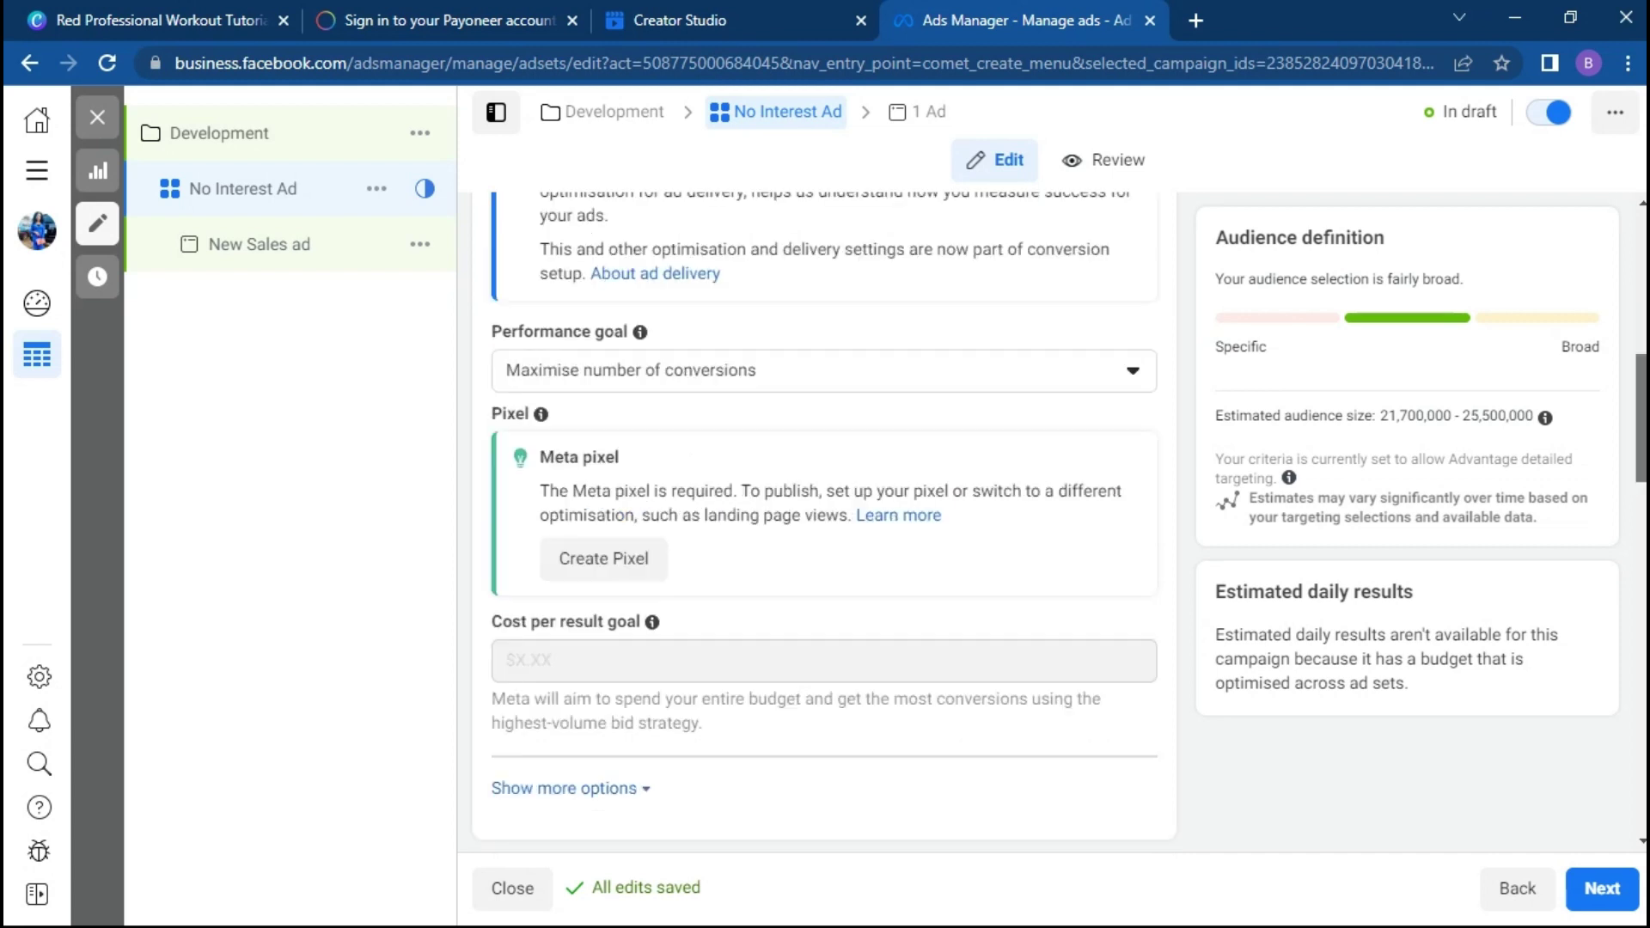
pyautogui.scroll(3, 823, 516)
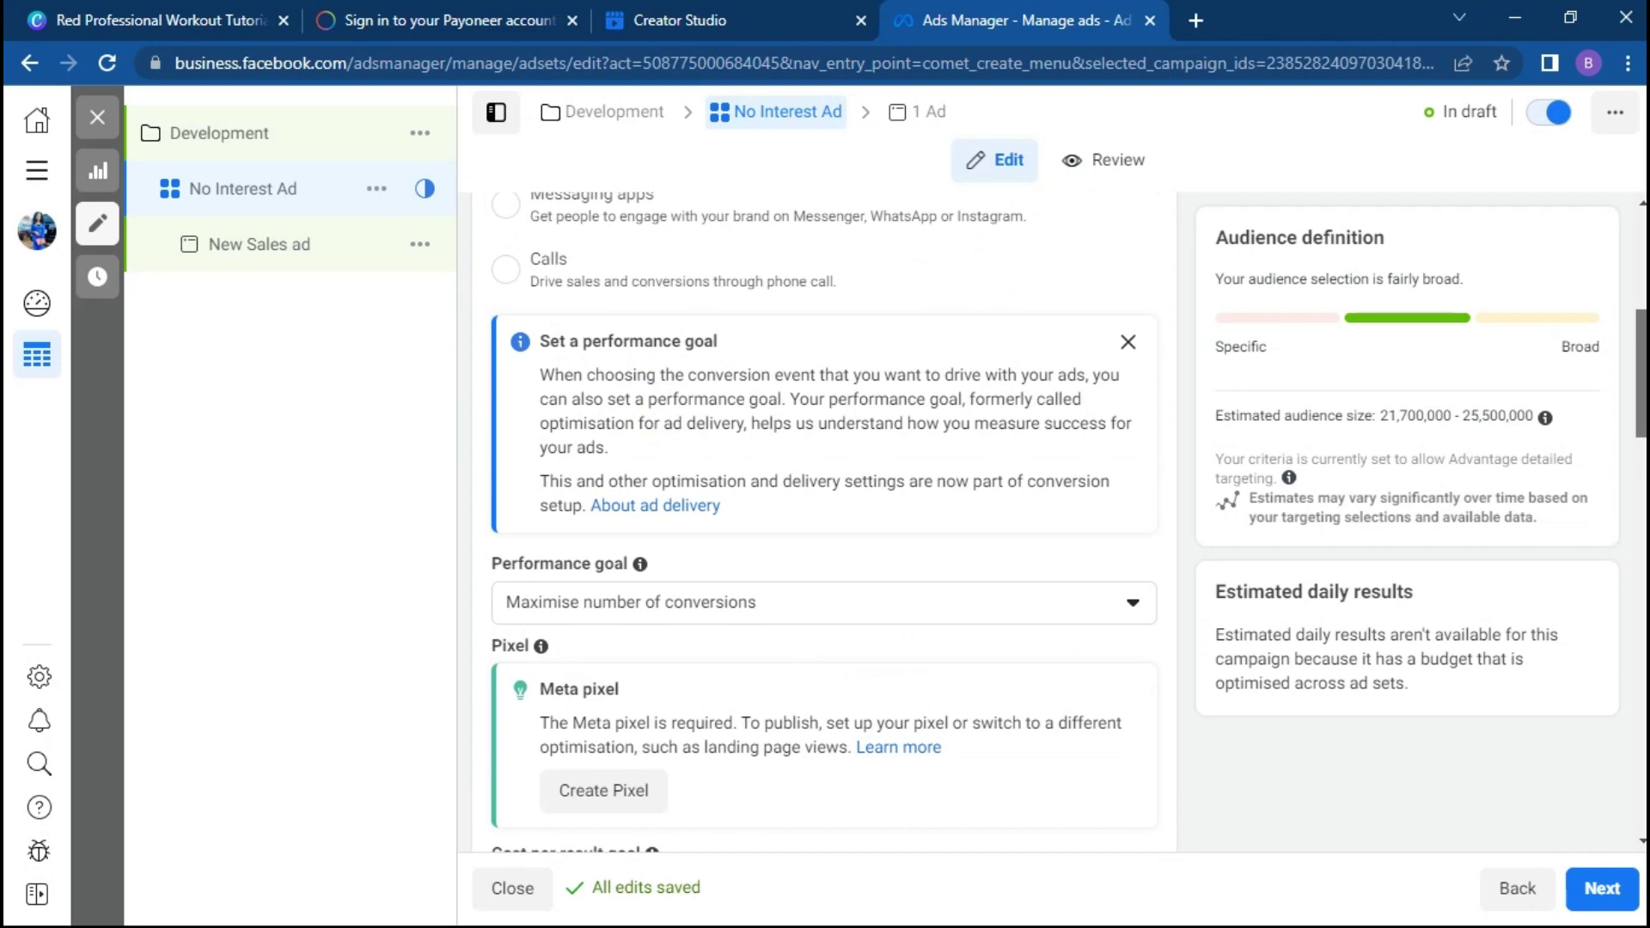
pyautogui.scroll(-1, 823, 515)
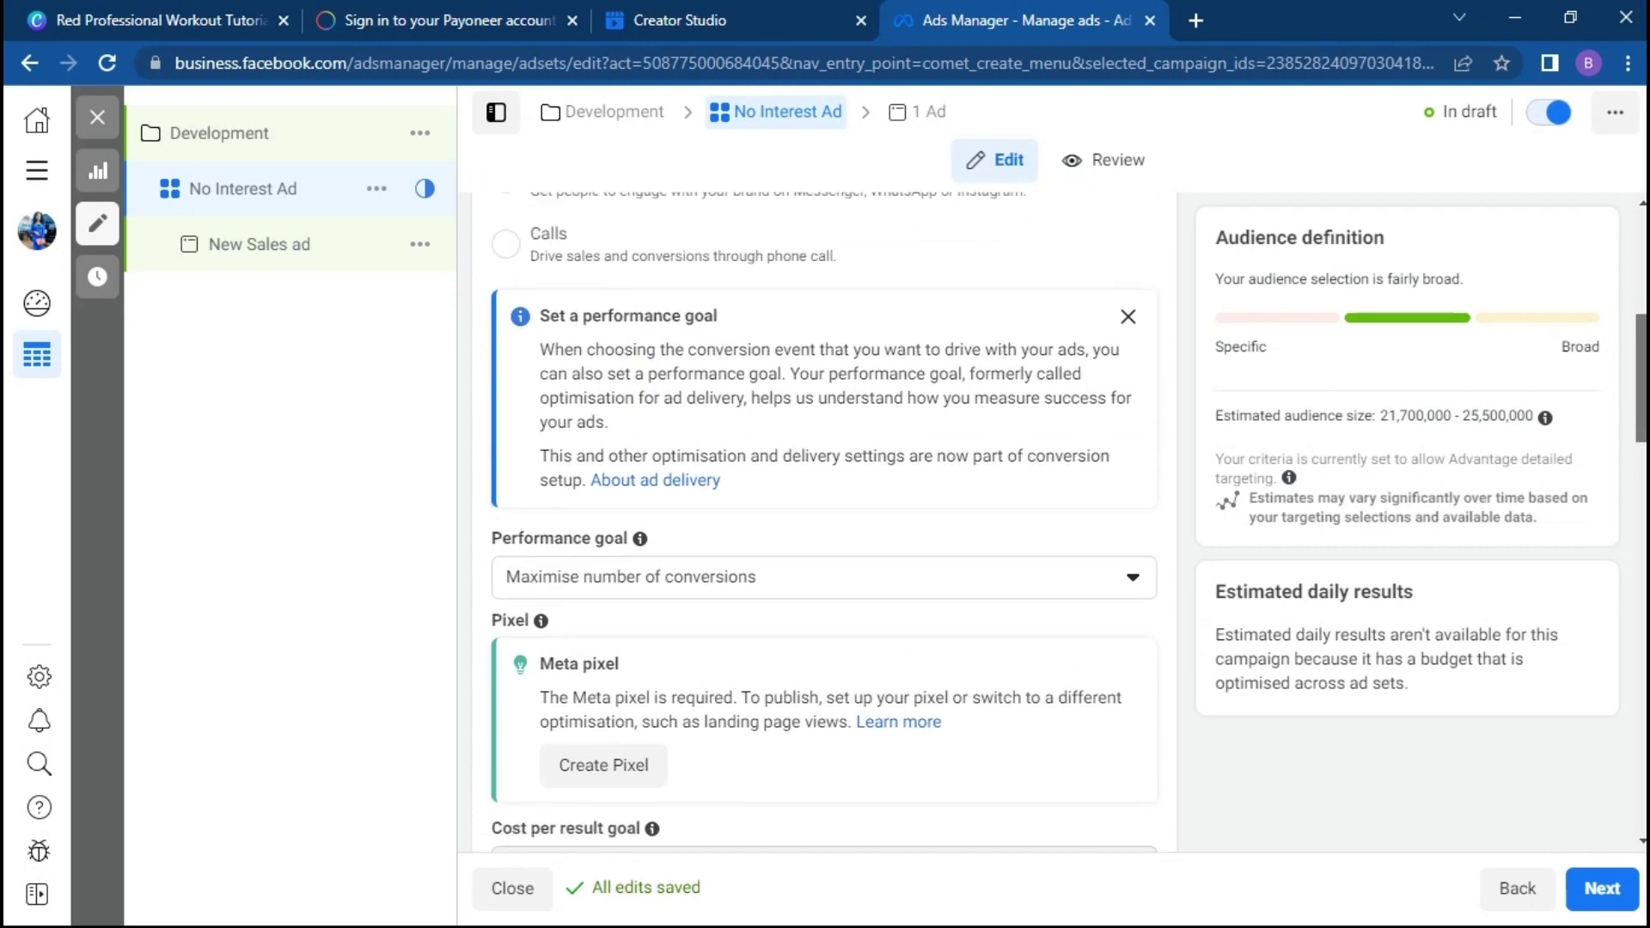
pyautogui.scroll(-1, 824, 516)
pyautogui.scroll(-2, 823, 516)
pyautogui.scroll(3, 823, 516)
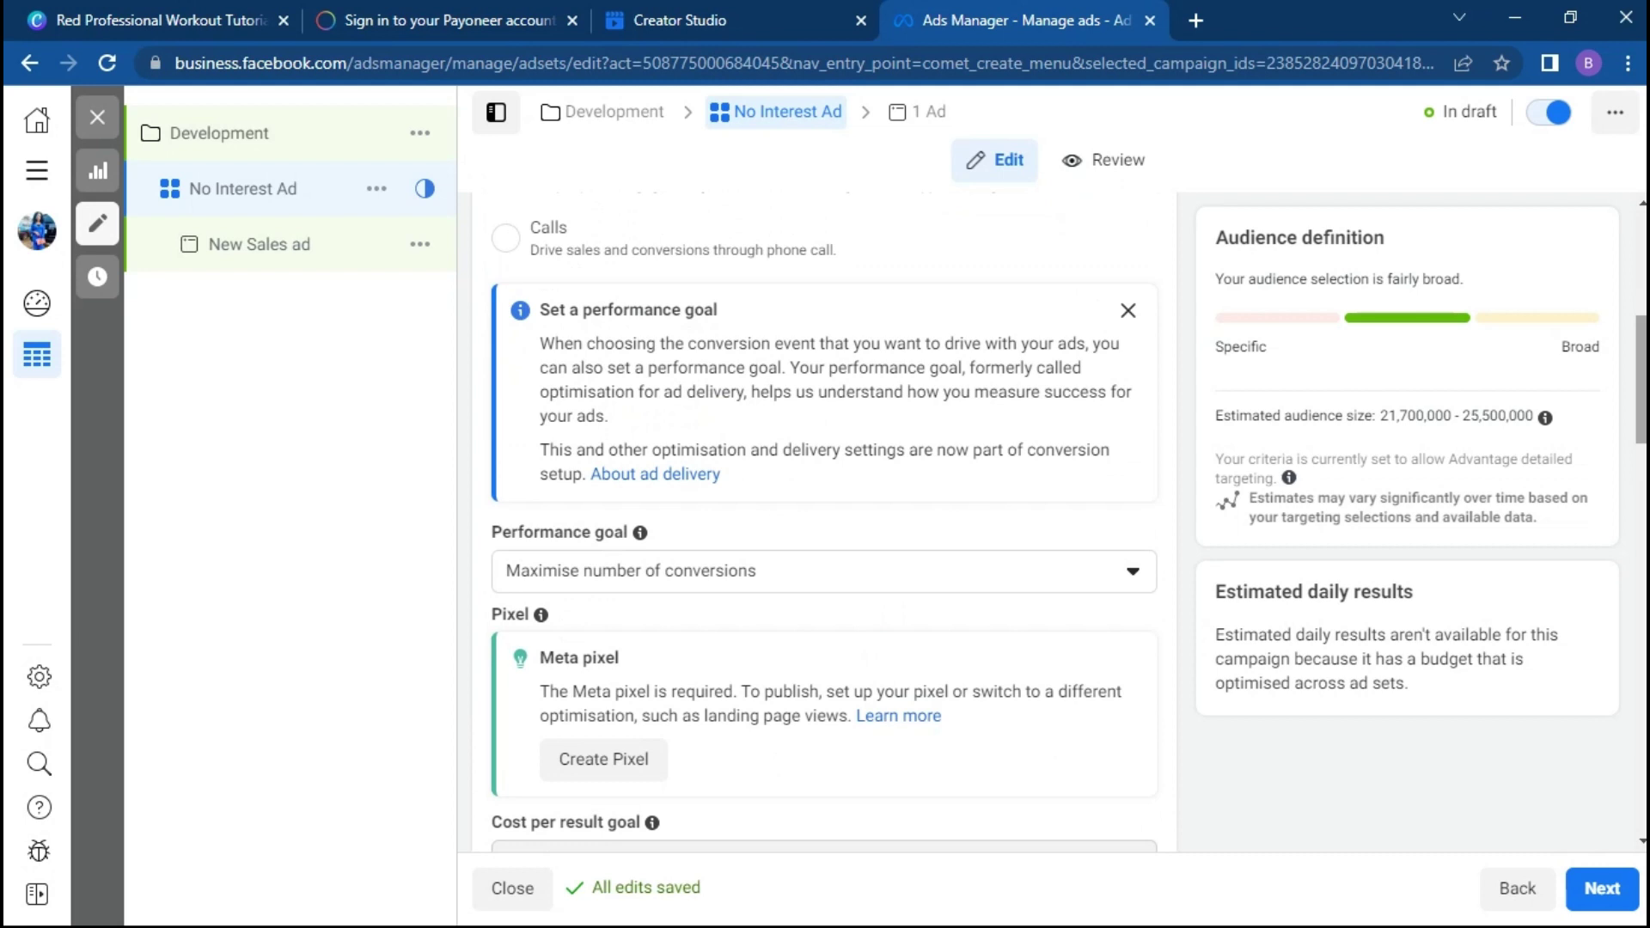
# Step: Schedule the ad set to start on 31/1/2023 at 04:00
pyautogui.scroll(-6, 824, 521)
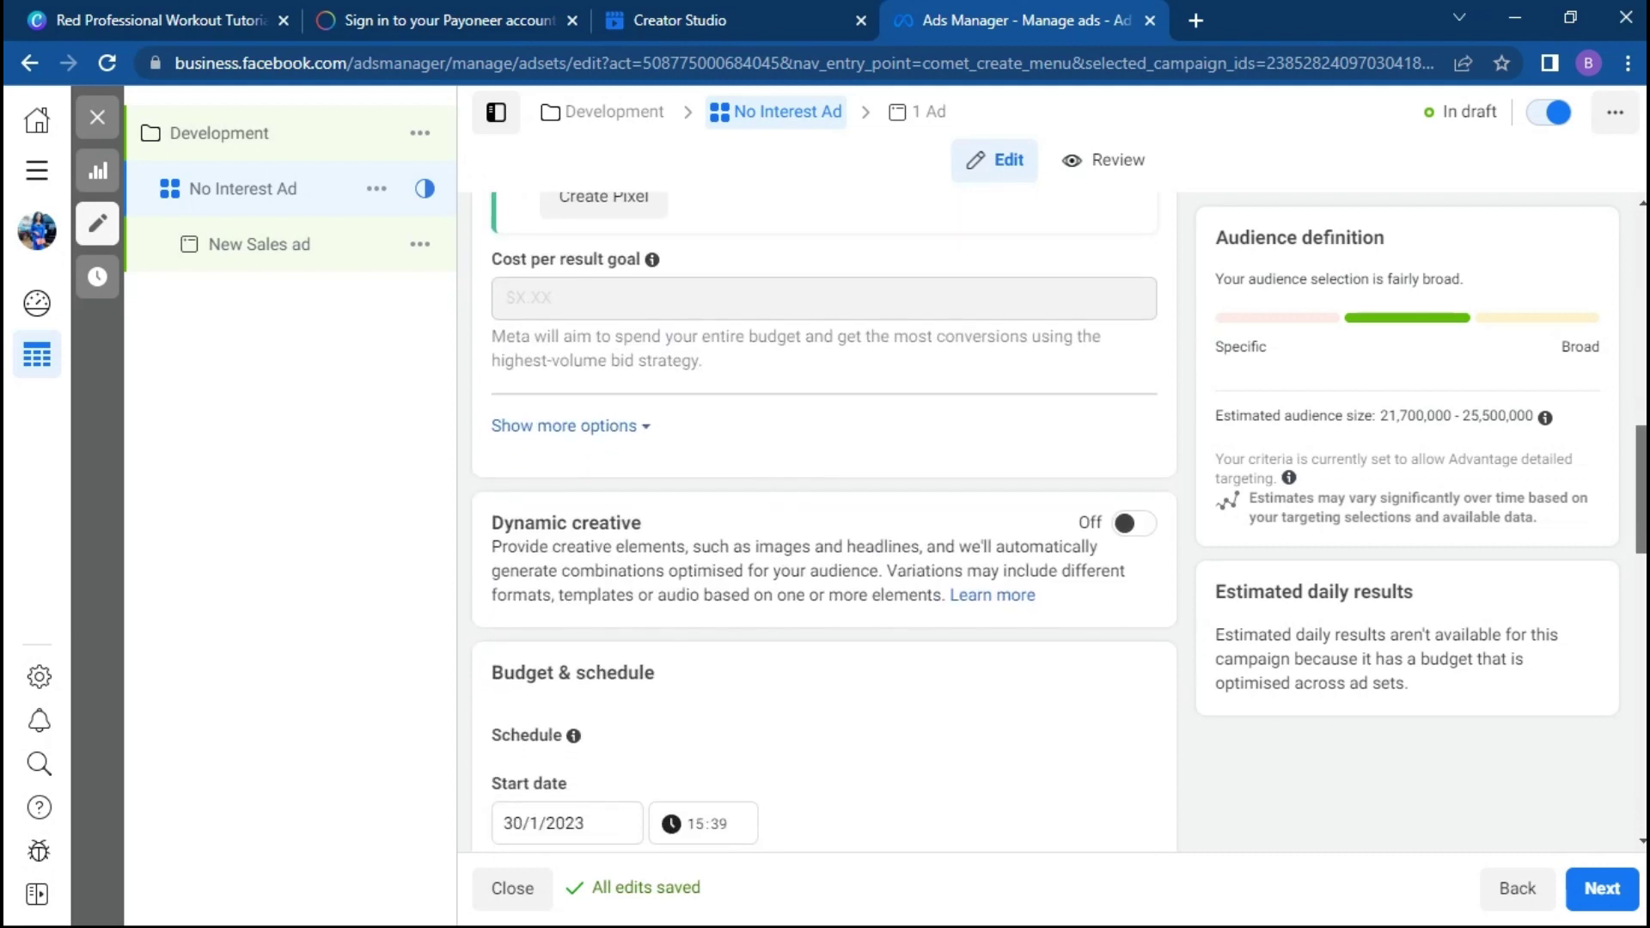
pyautogui.scroll(-2, 823, 522)
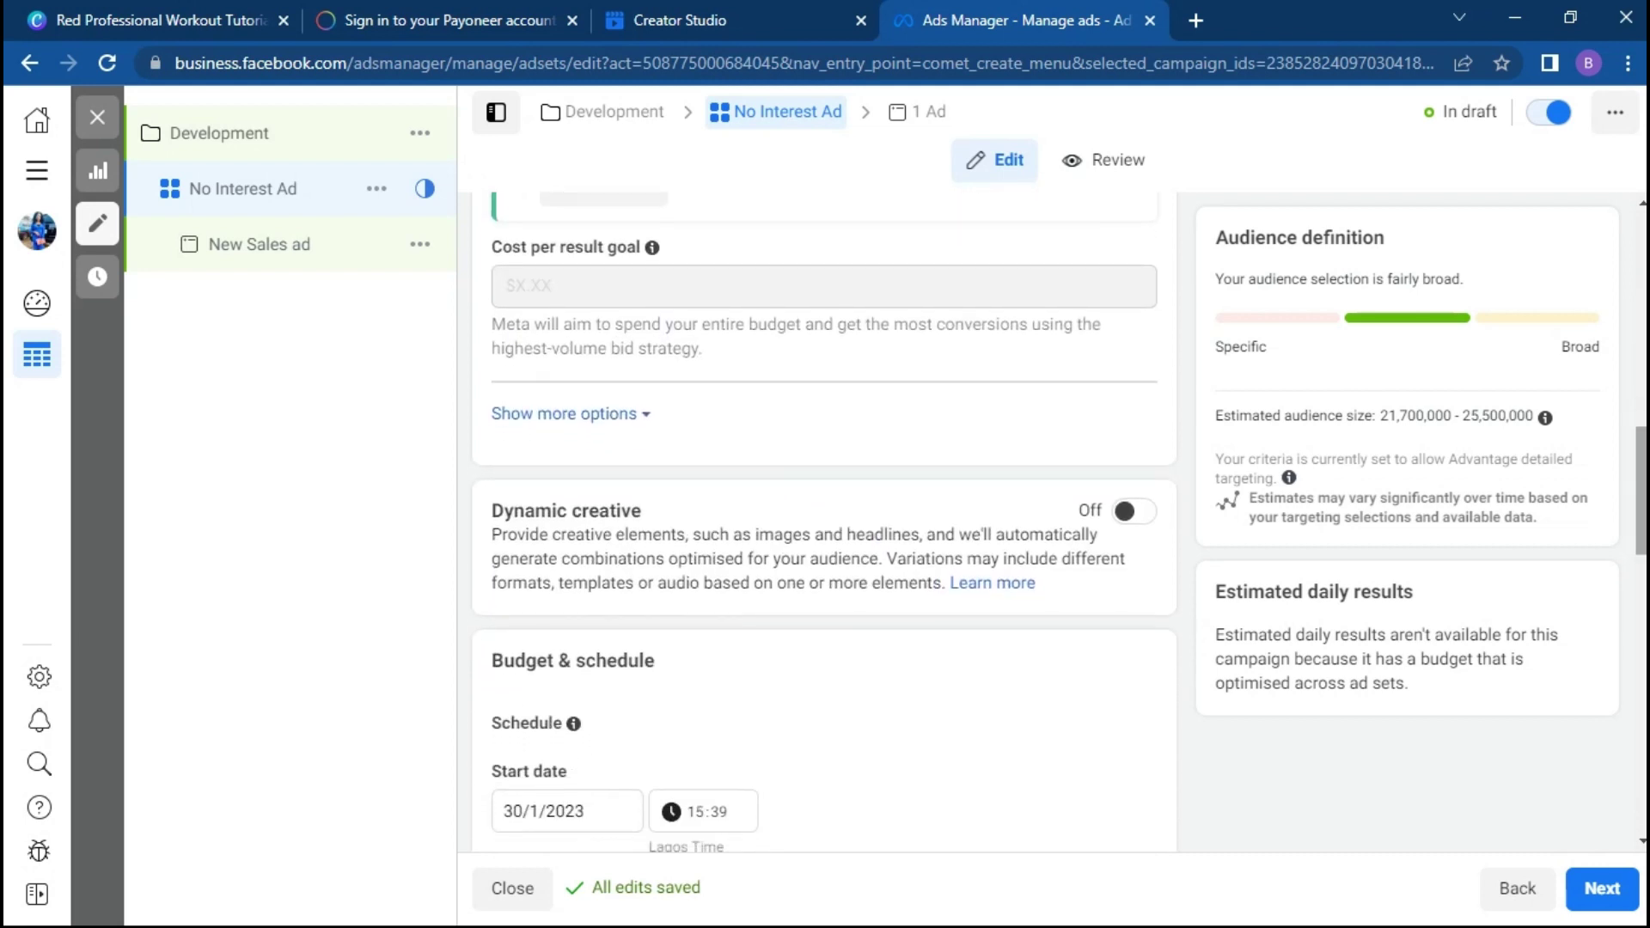
pyautogui.scroll(-2, 824, 522)
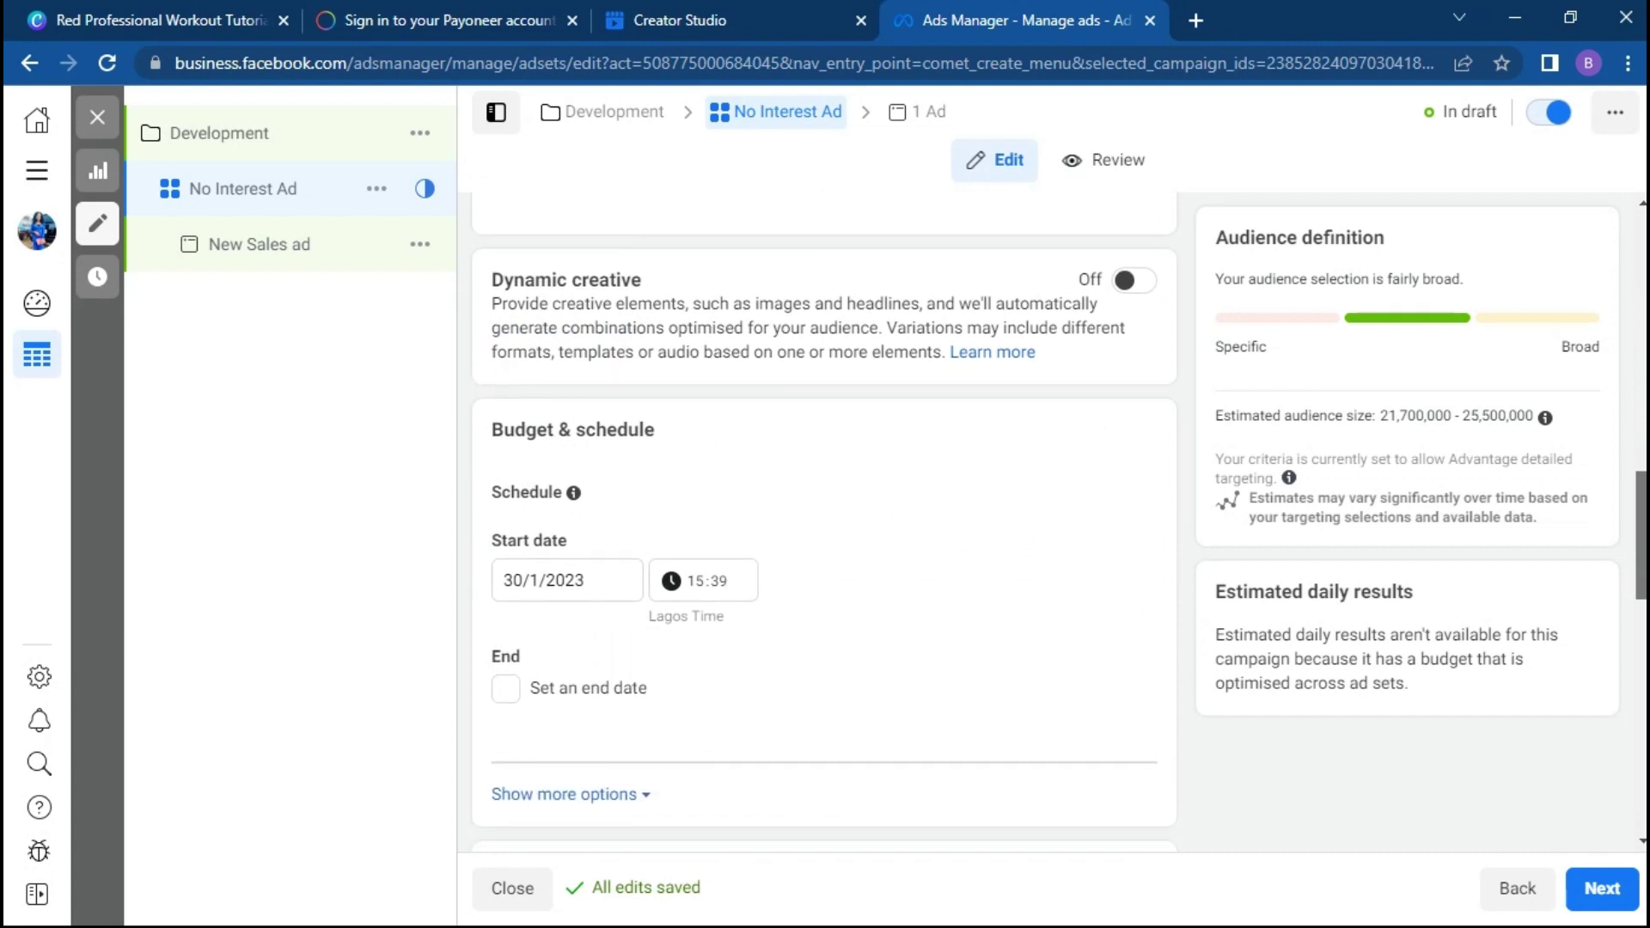
pyautogui.scroll(-1, 605, 379)
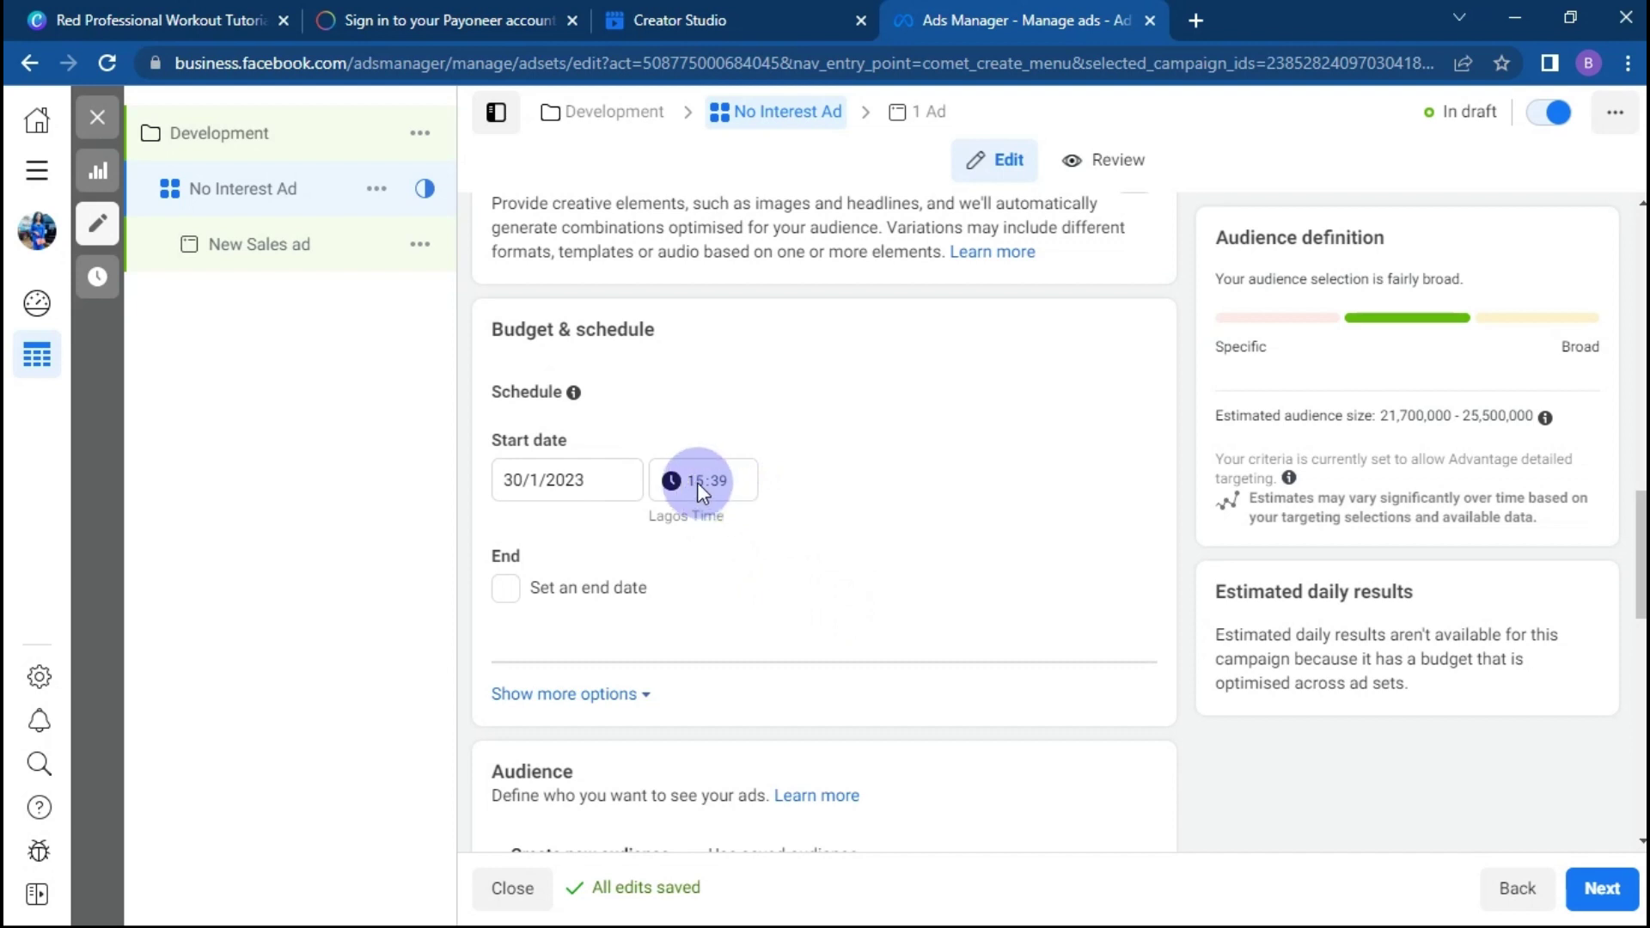
pyautogui.click(584, 479)
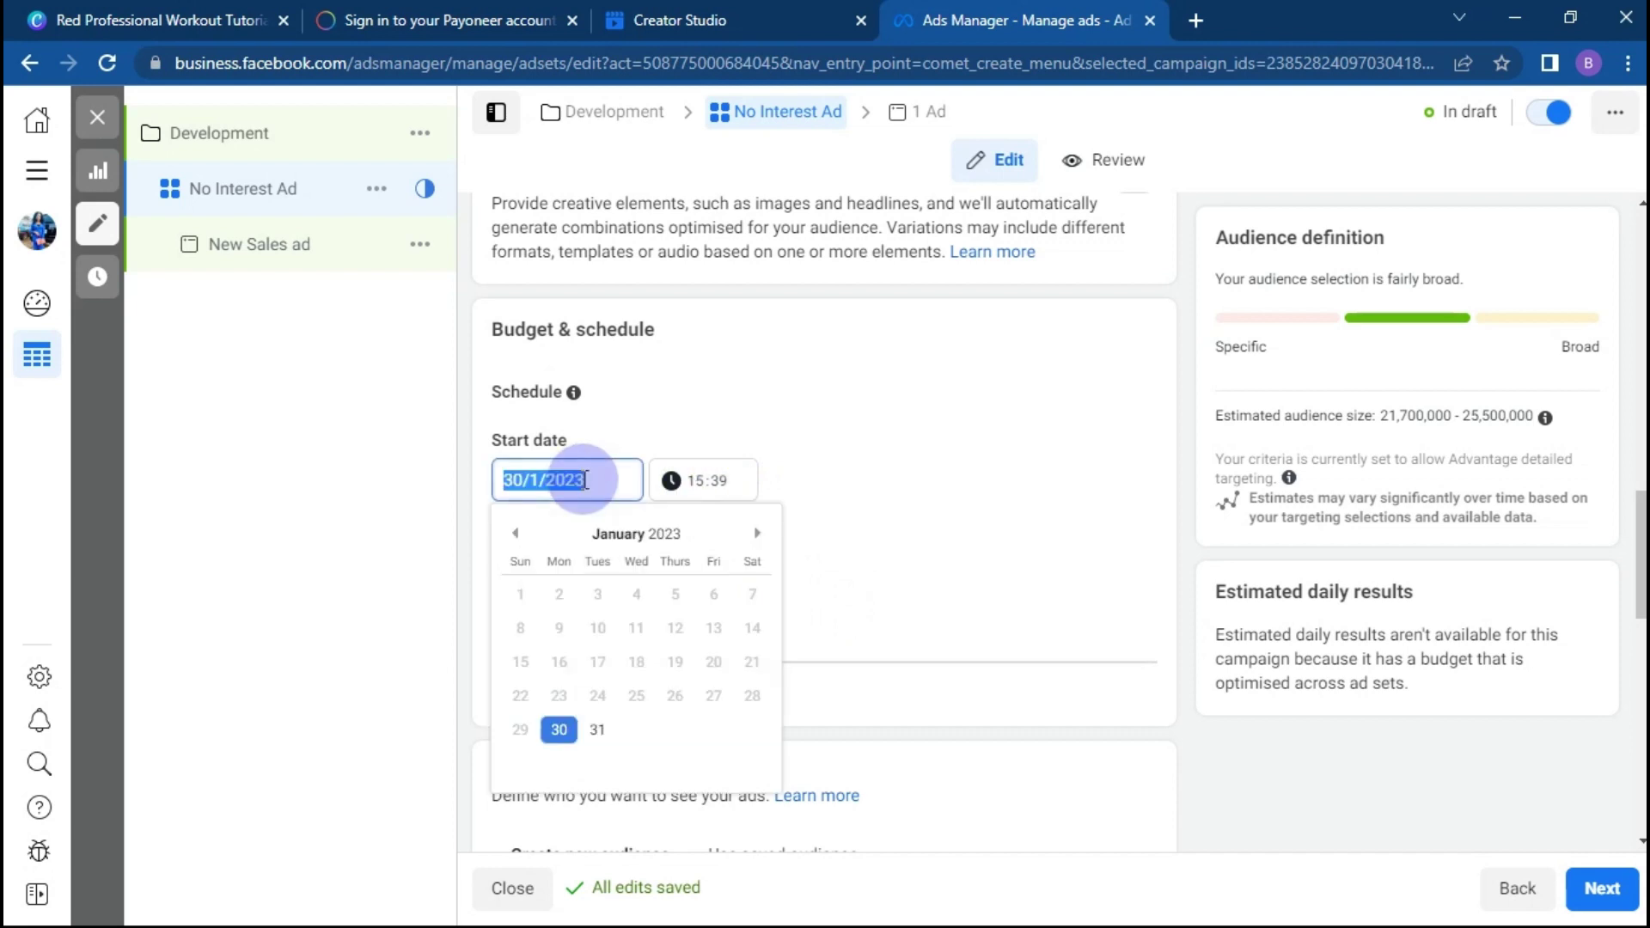
pyautogui.click(596, 731)
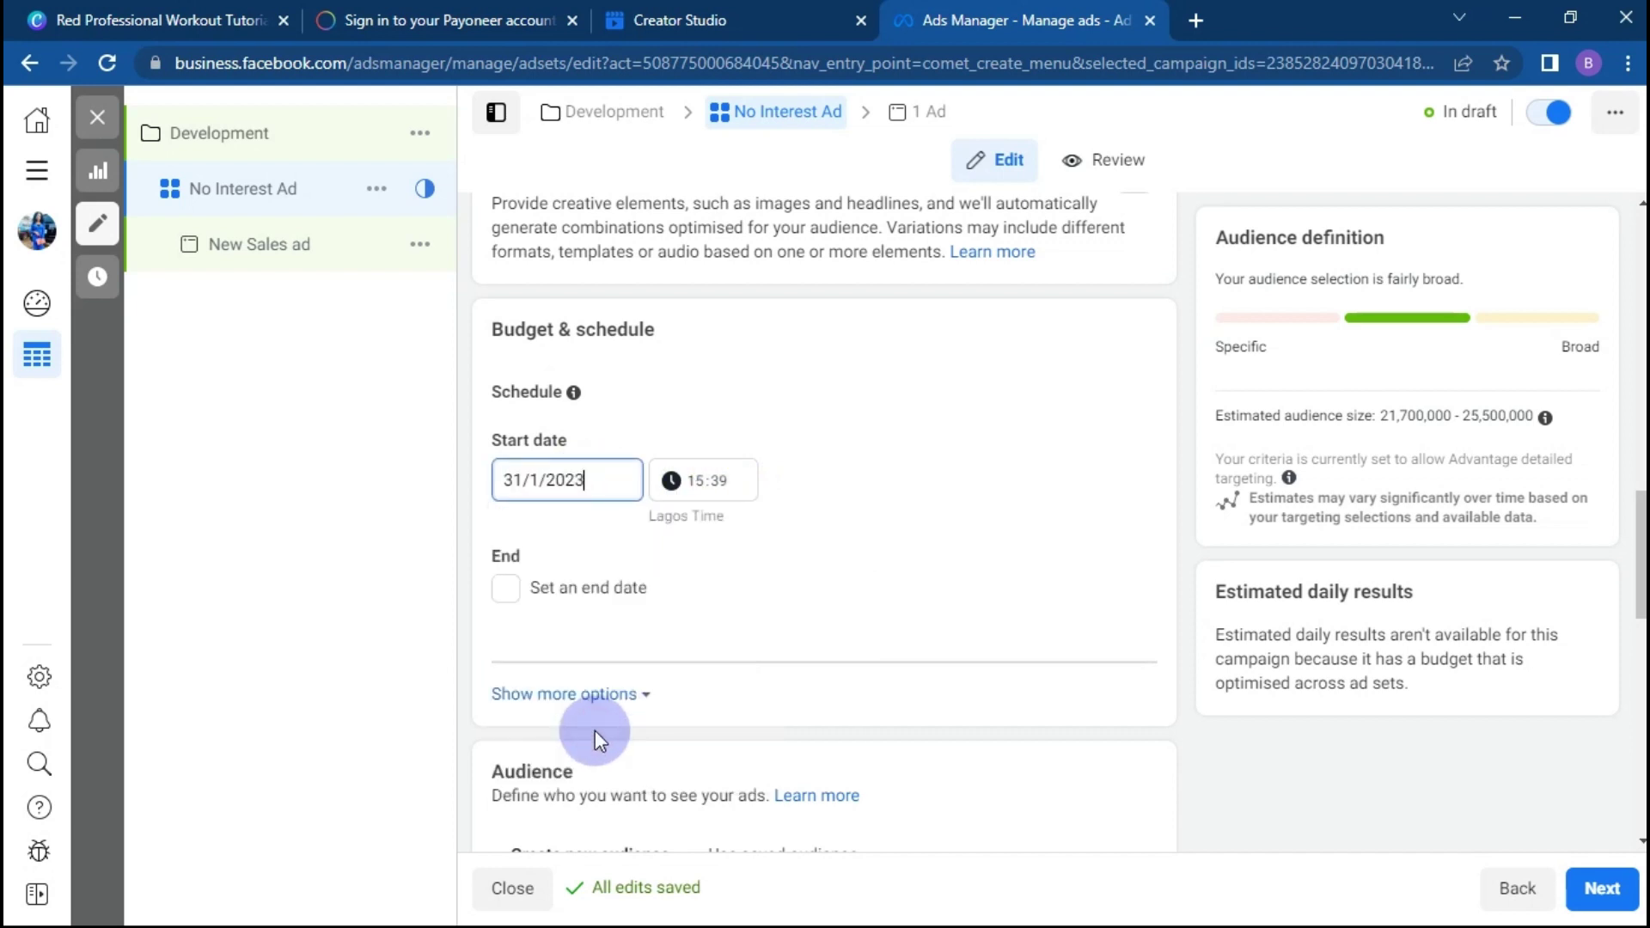
pyautogui.click(698, 480)
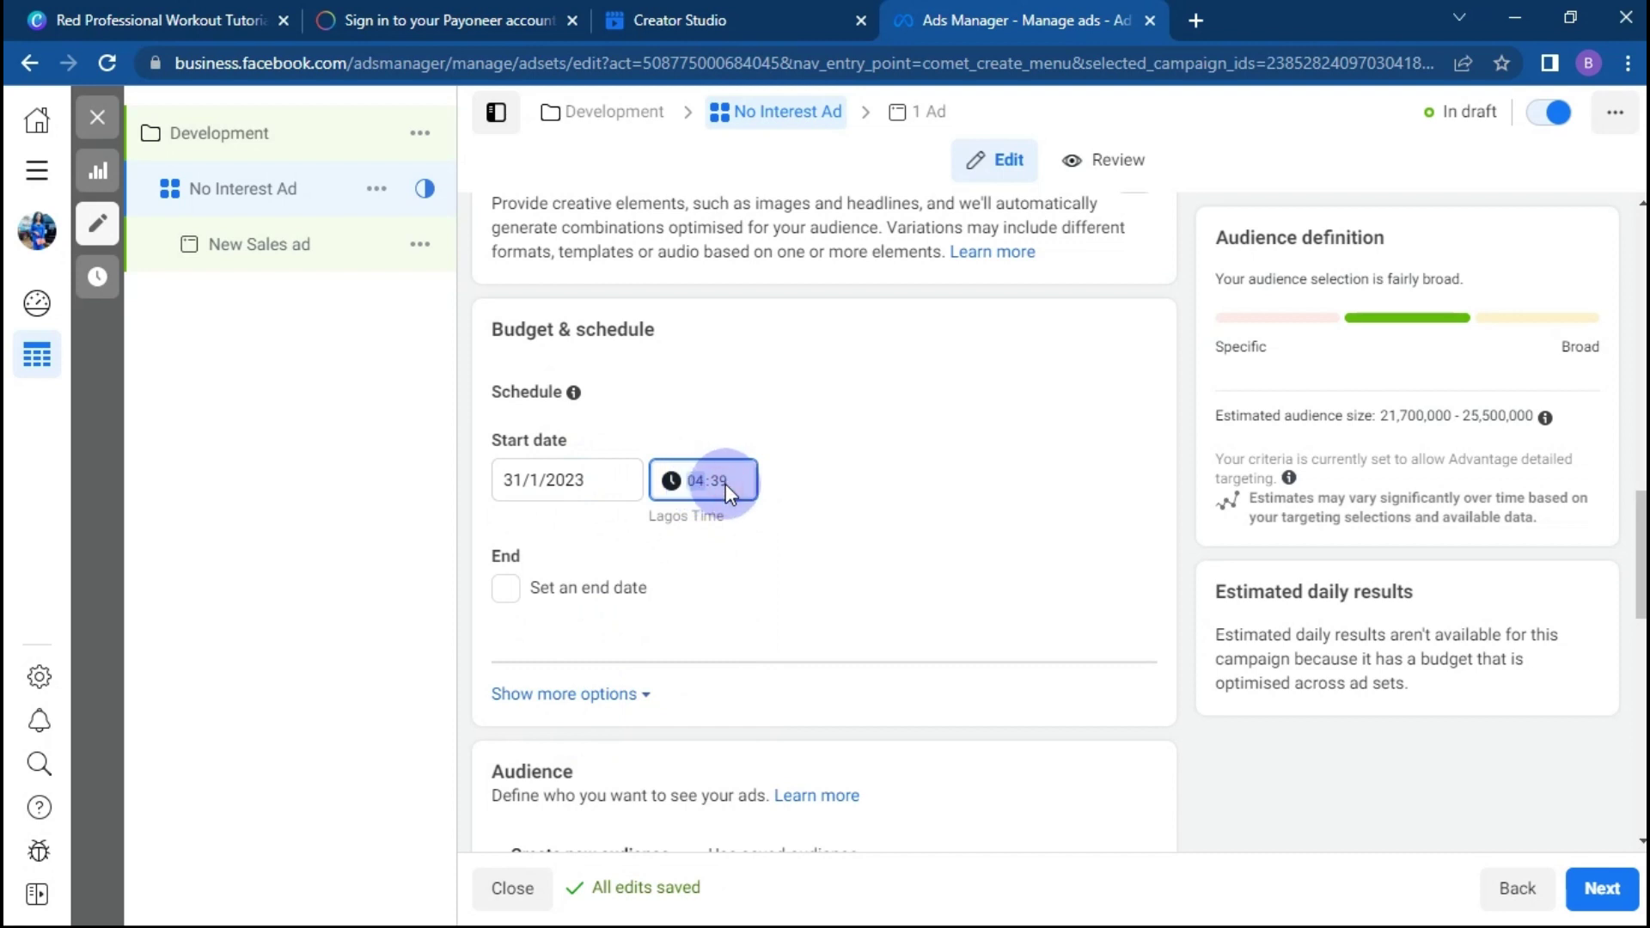
pyautogui.write('00')
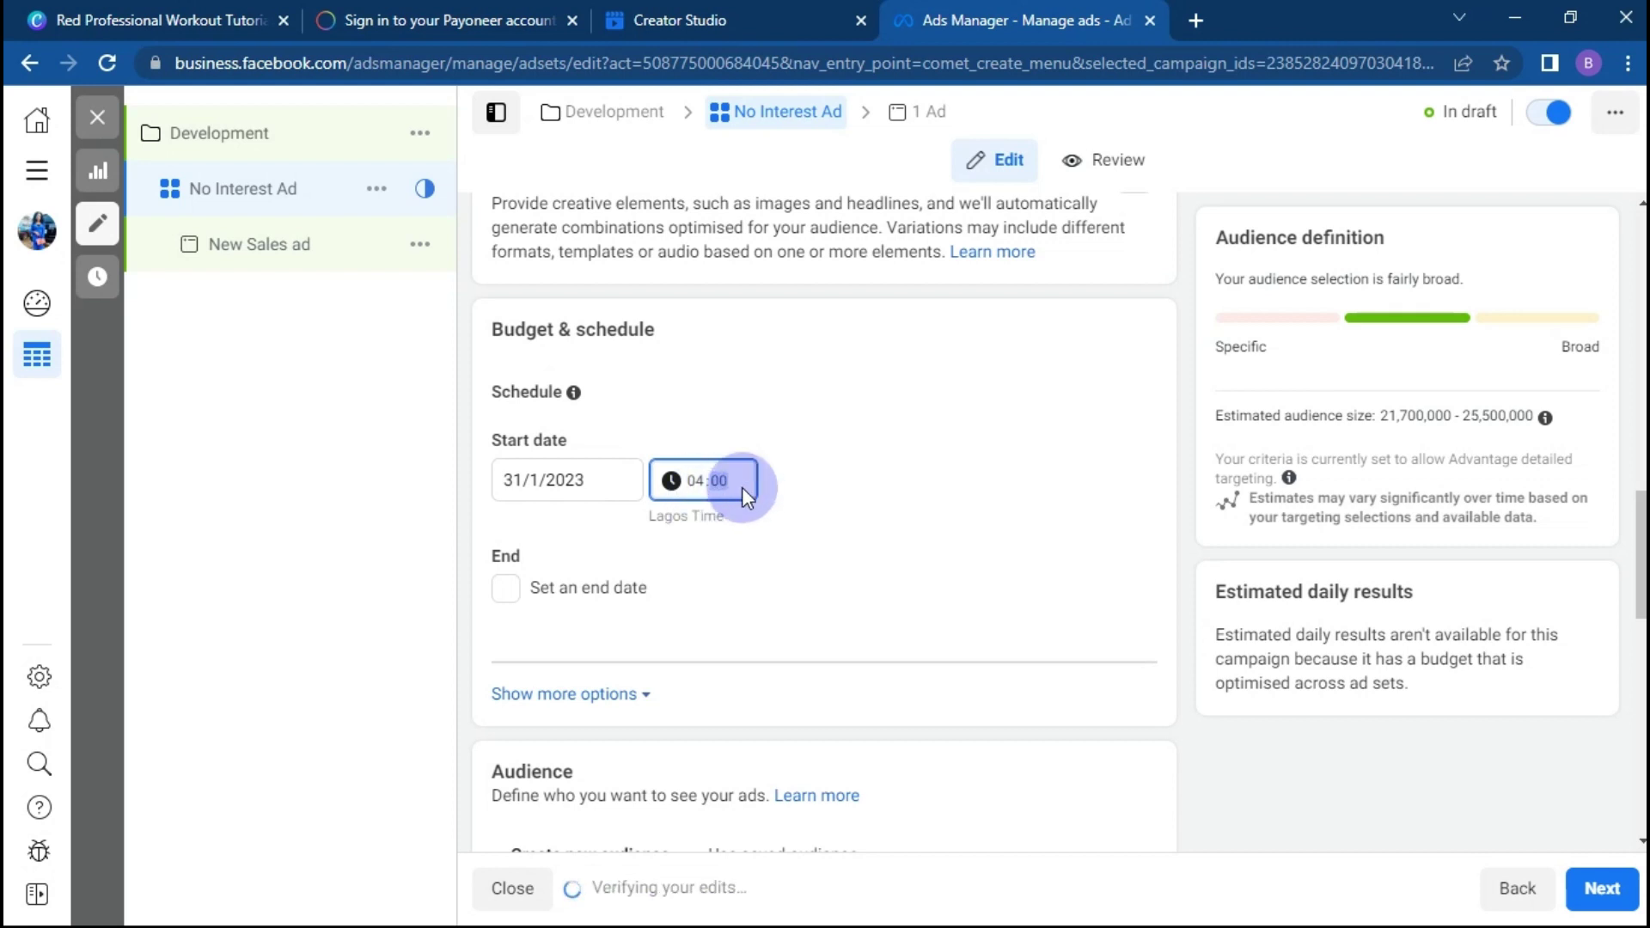
pyautogui.click(556, 591)
pyautogui.click(563, 593)
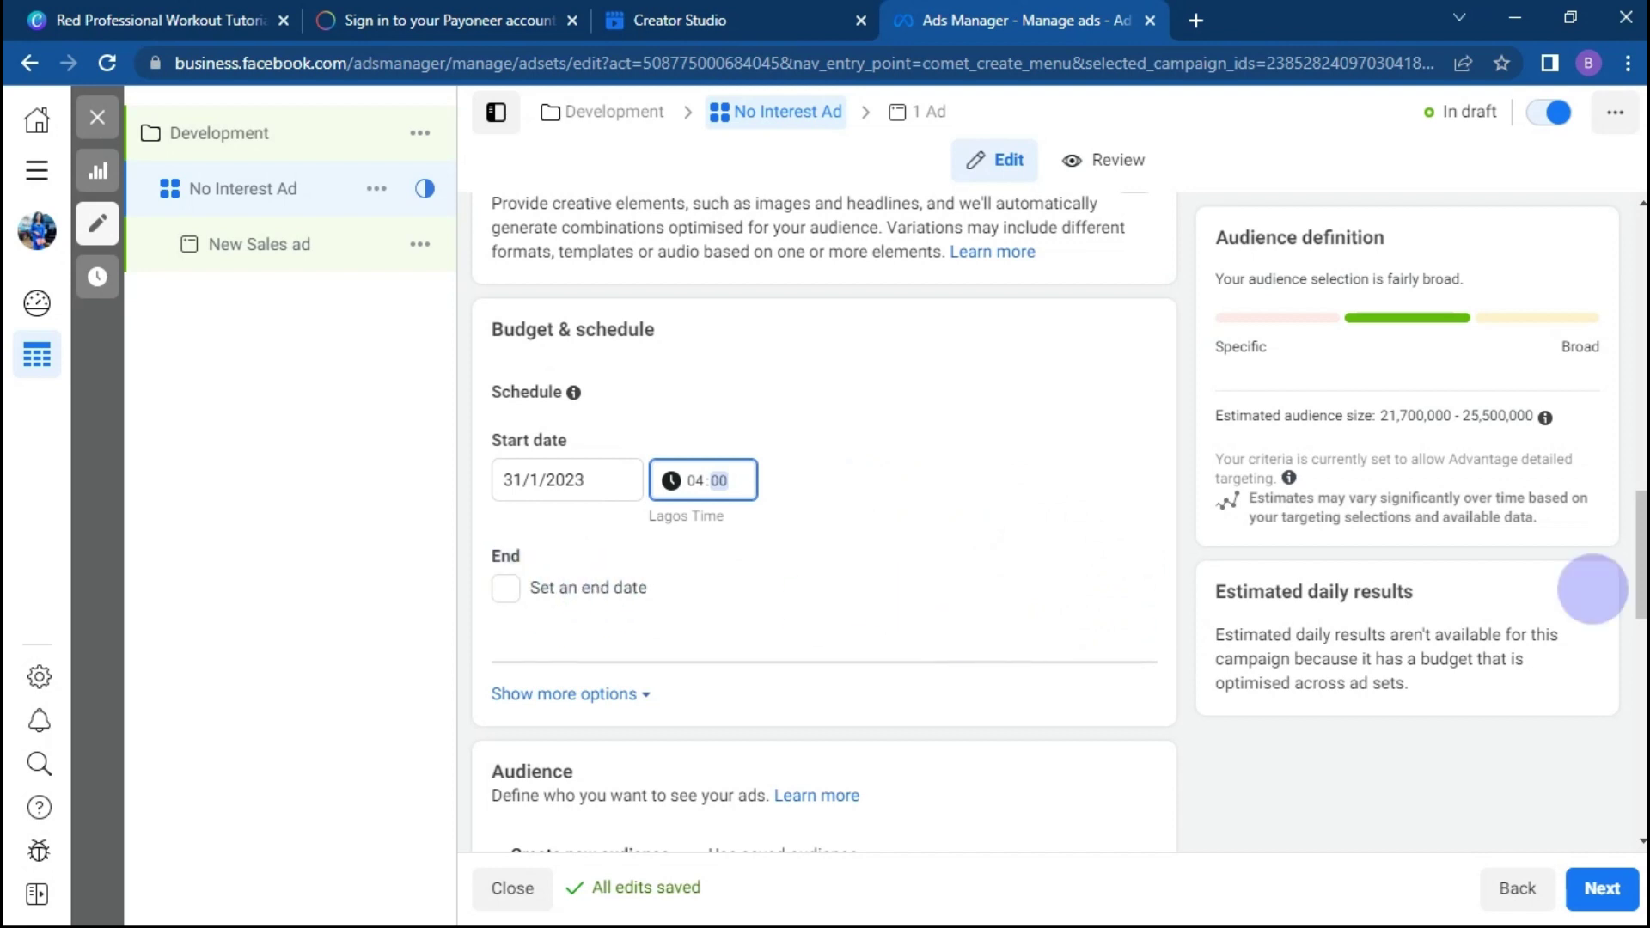
# Step: Examine the ad set's schedule options and the audience section's custom audience, location, age and gender settings
pyautogui.scroll(1, 823, 521)
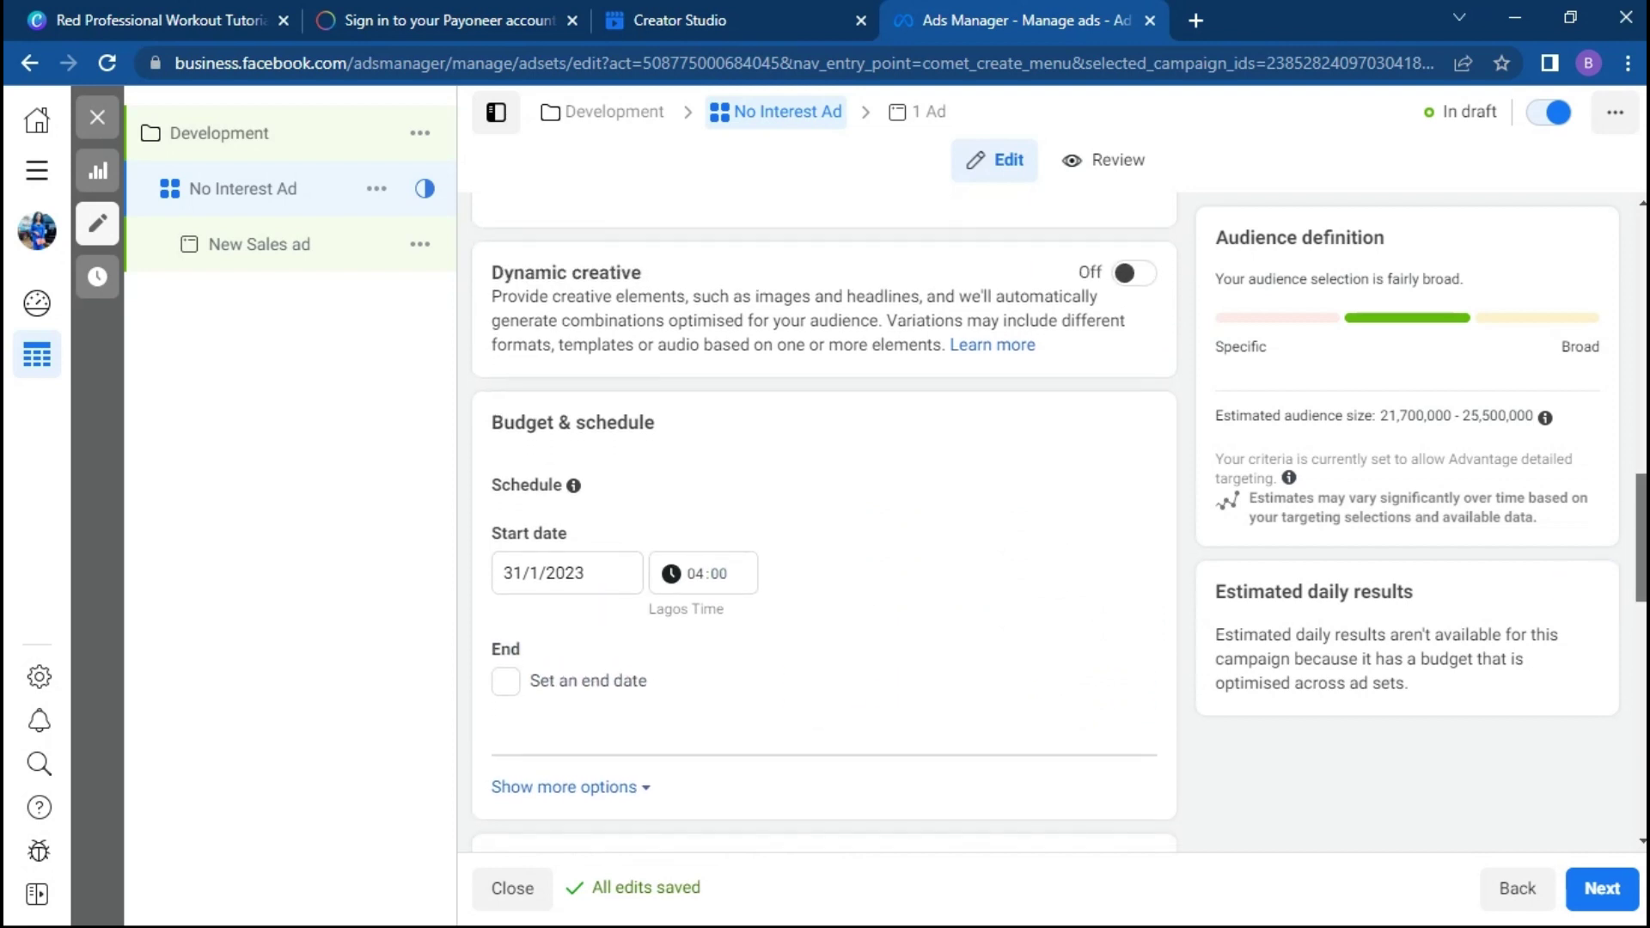
pyautogui.scroll(-2, 823, 520)
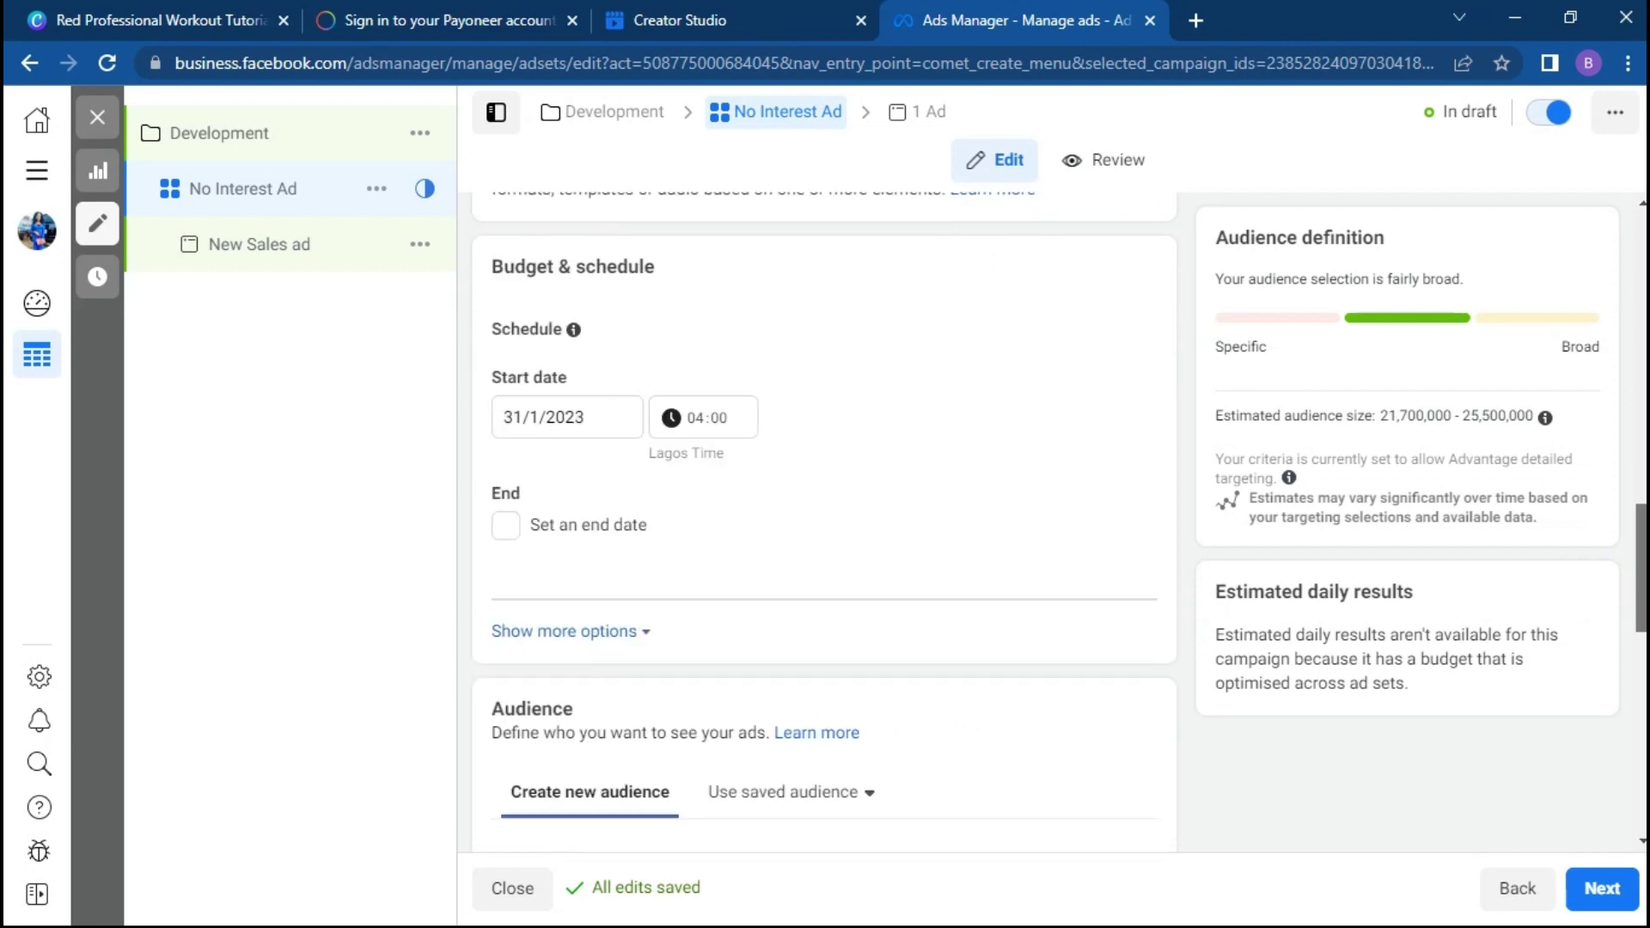
pyautogui.scroll(-1, 823, 521)
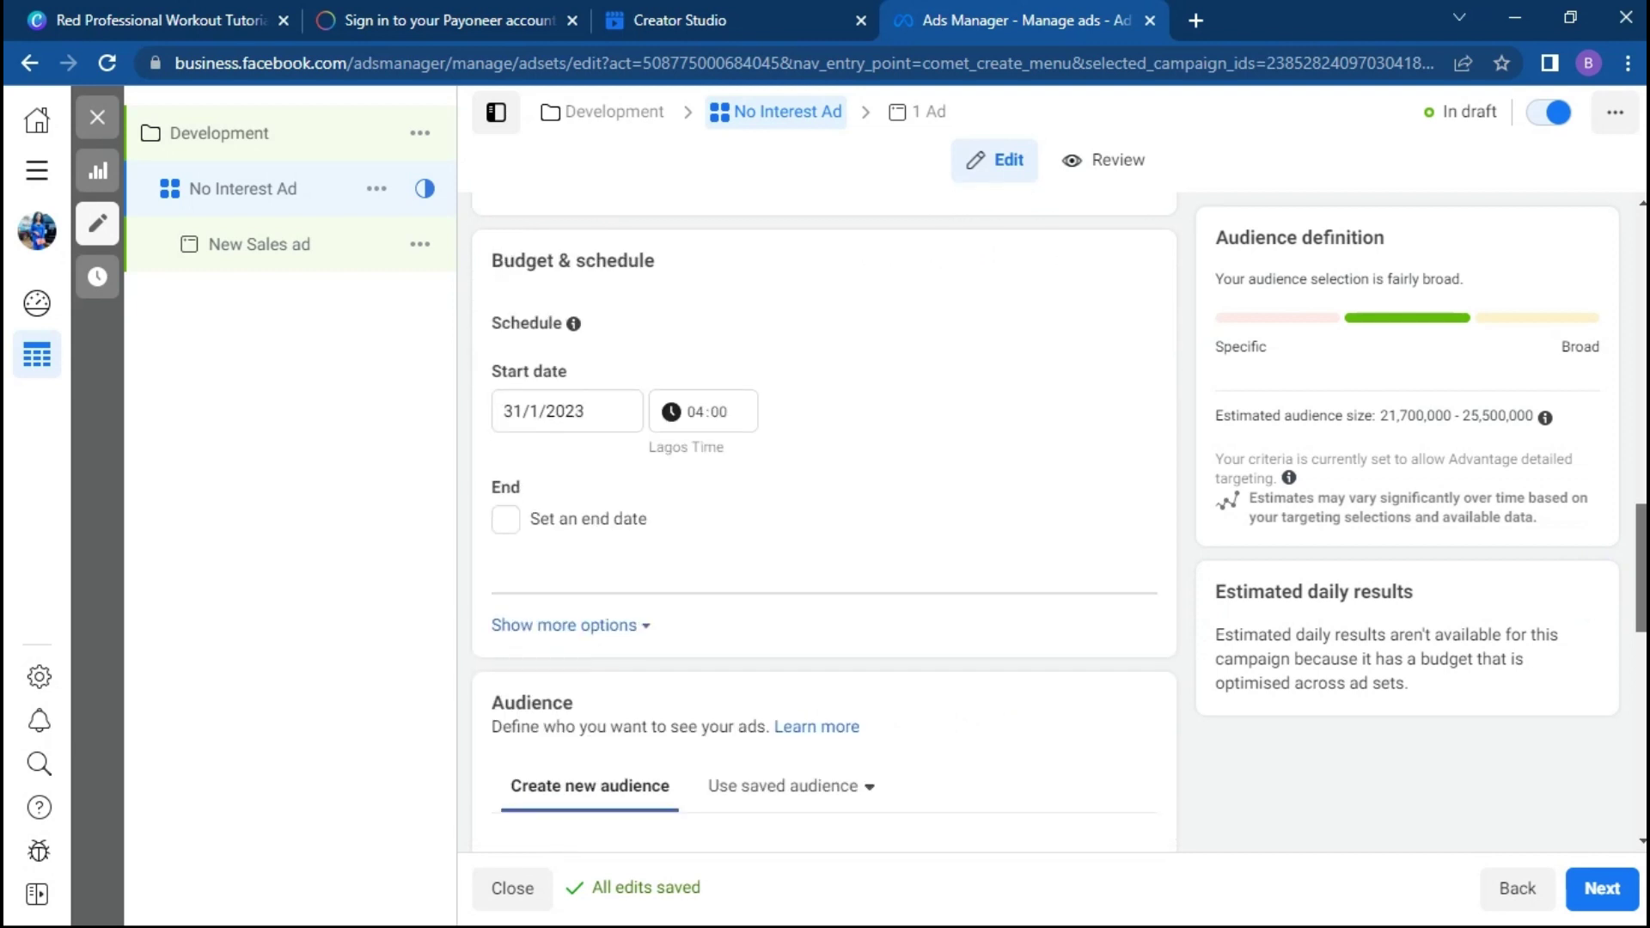
pyautogui.scroll(-1, 823, 521)
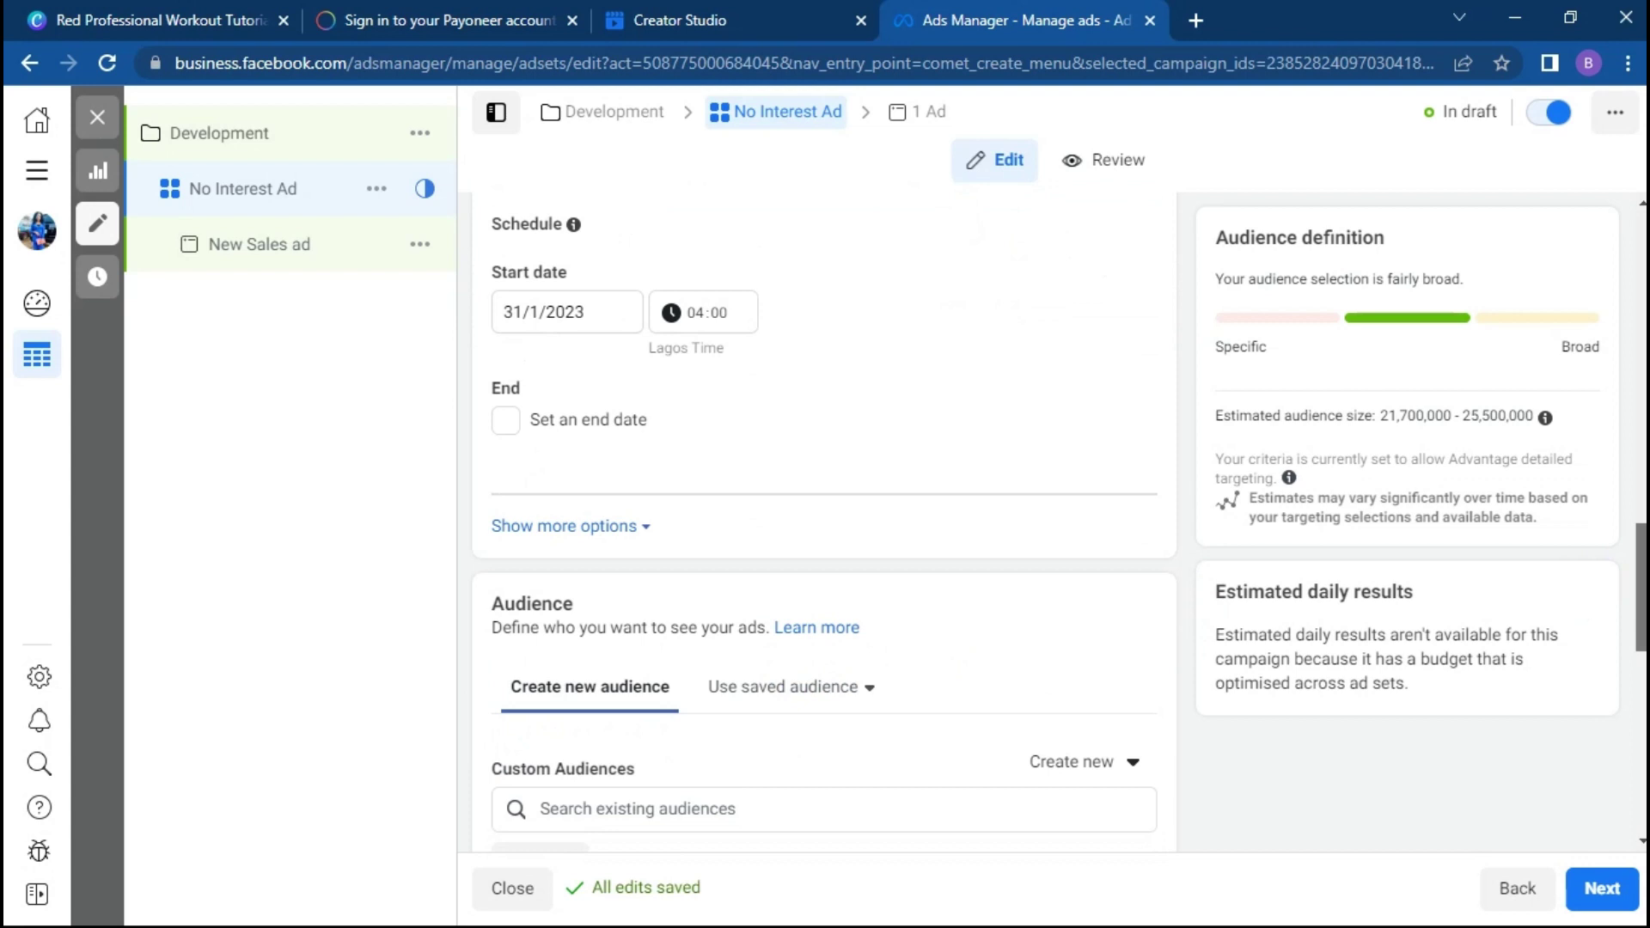
pyautogui.scroll(-1, 823, 521)
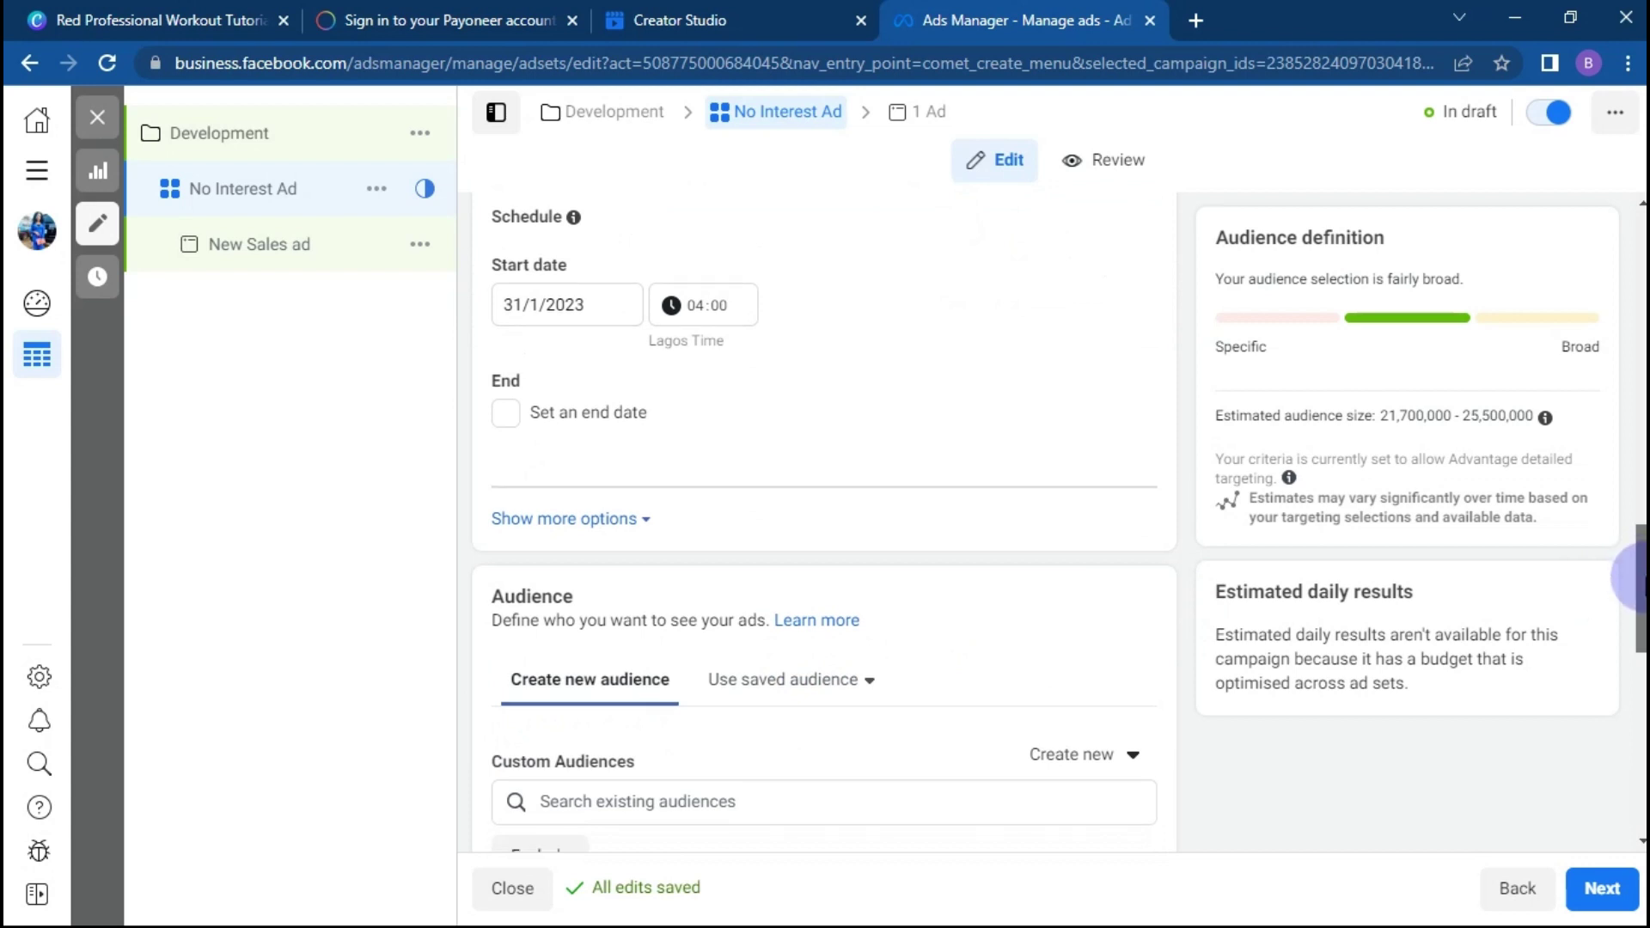
pyautogui.scroll(-1, 1633, 577)
pyautogui.scroll(1, 1633, 577)
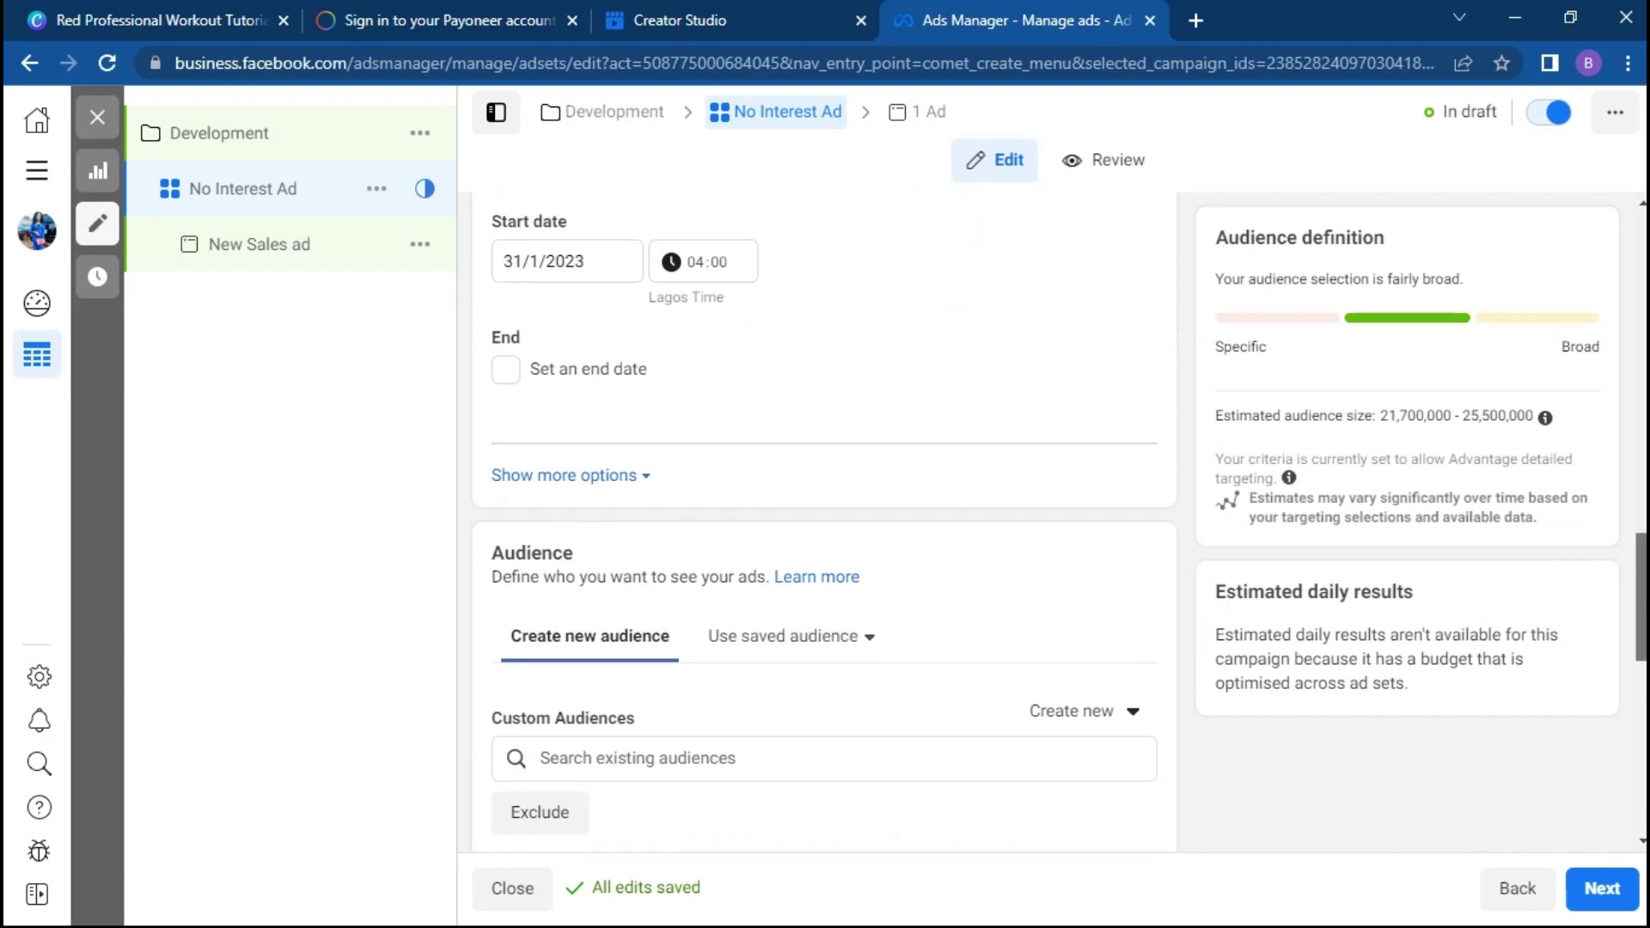
pyautogui.scroll(1, 1633, 577)
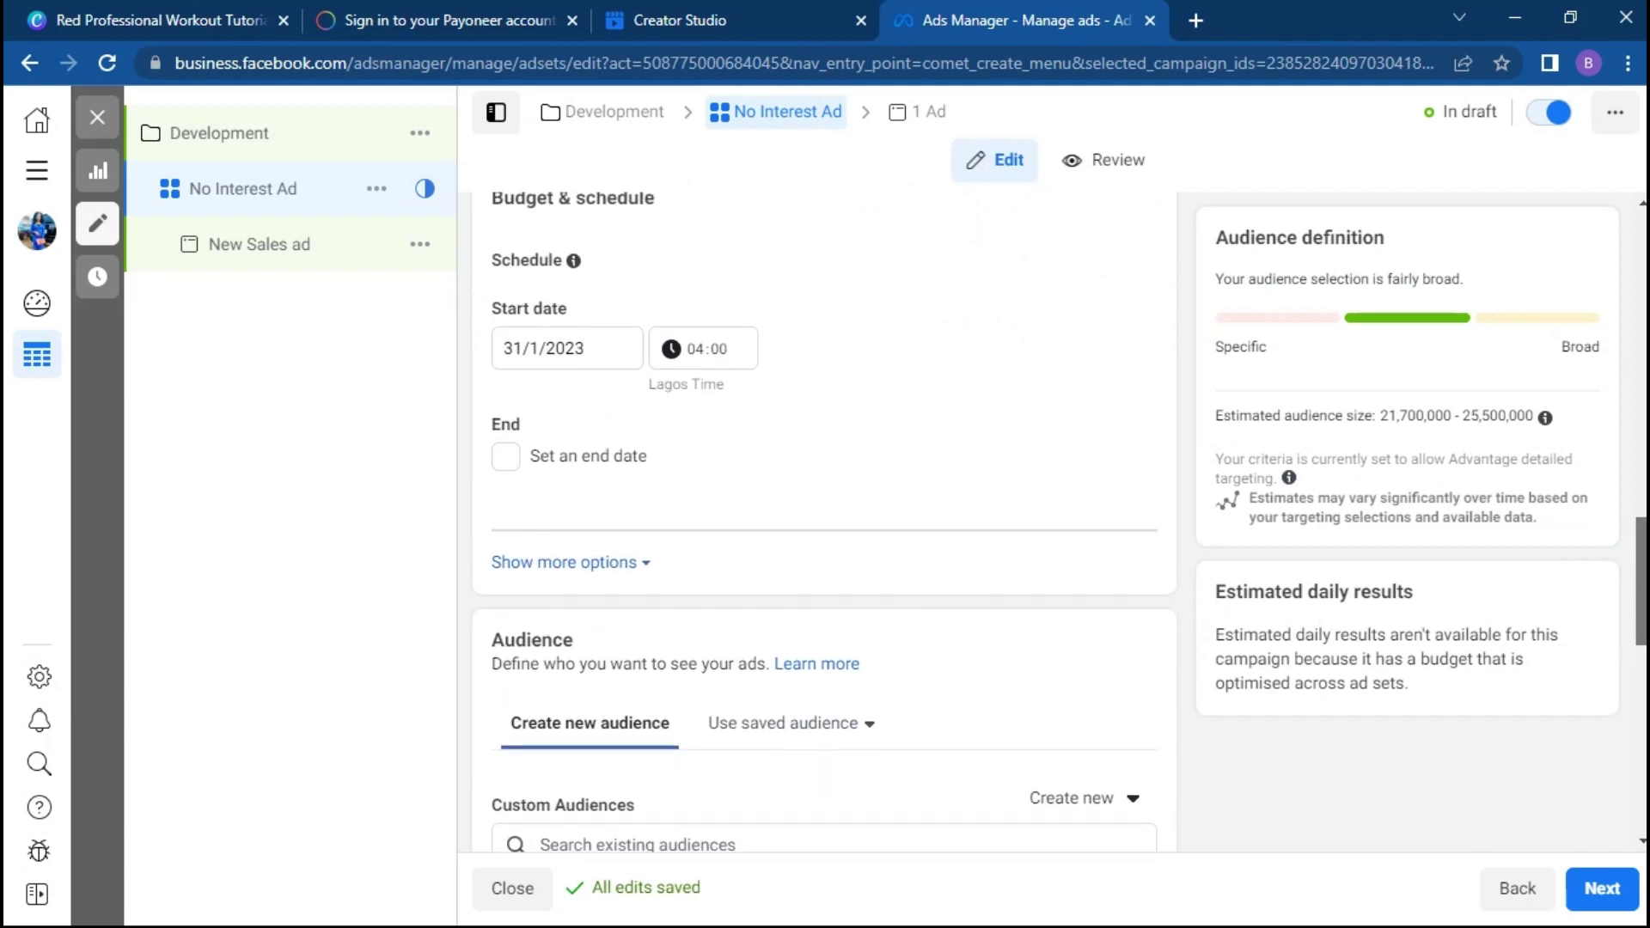
pyautogui.scroll(-3, 1633, 577)
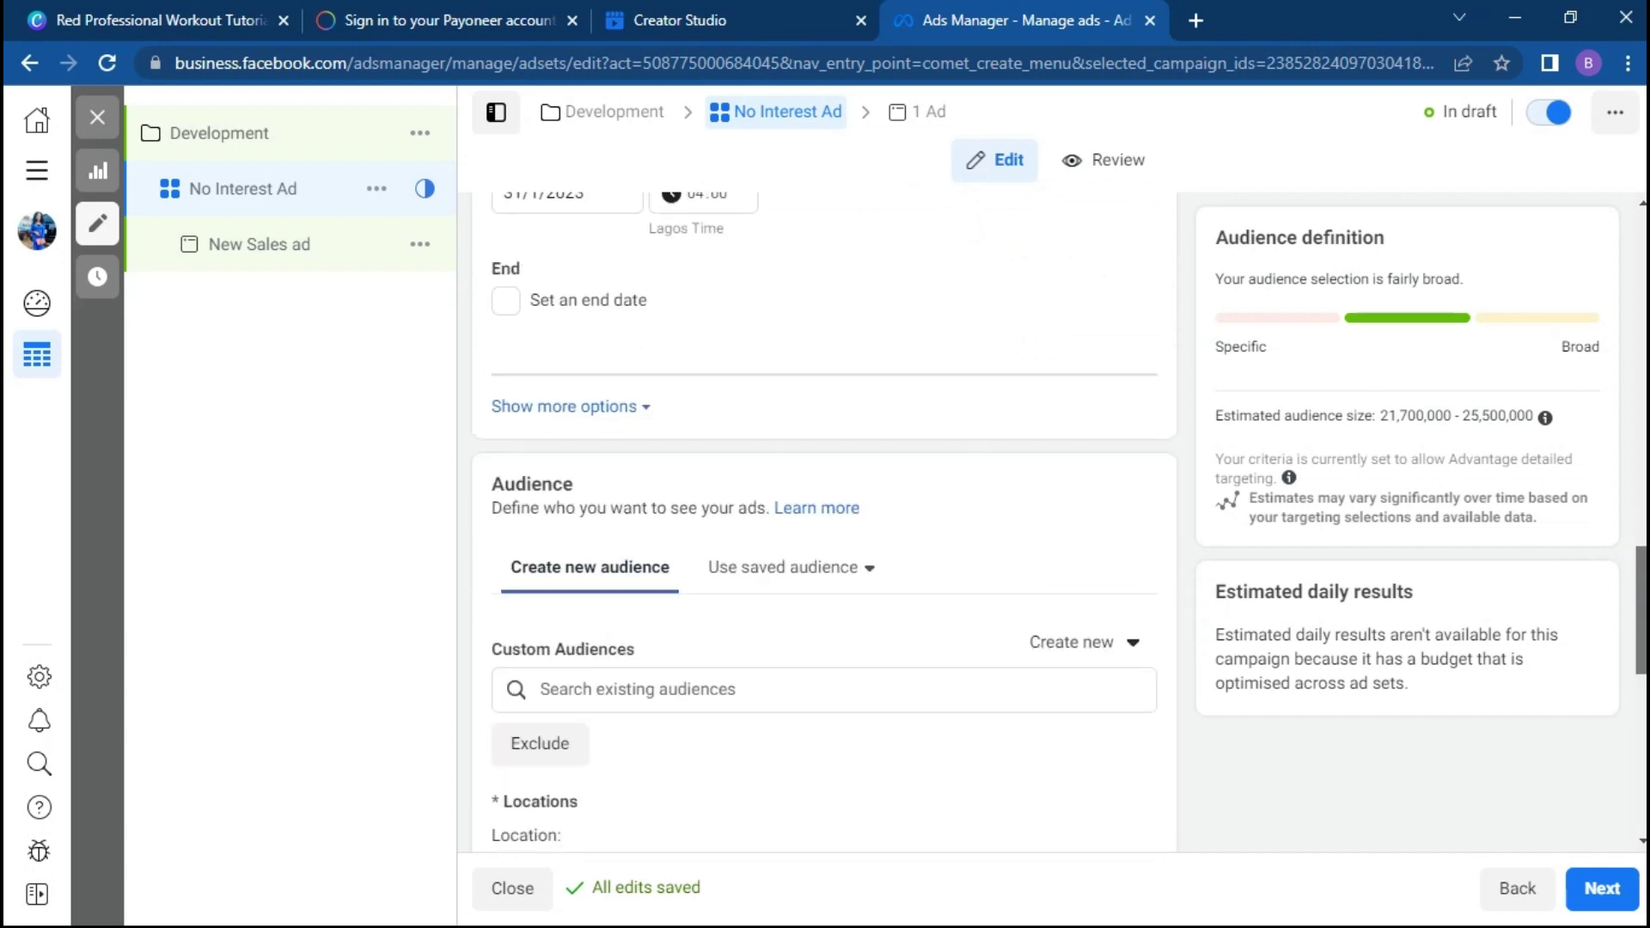
pyautogui.scroll(-3, 823, 521)
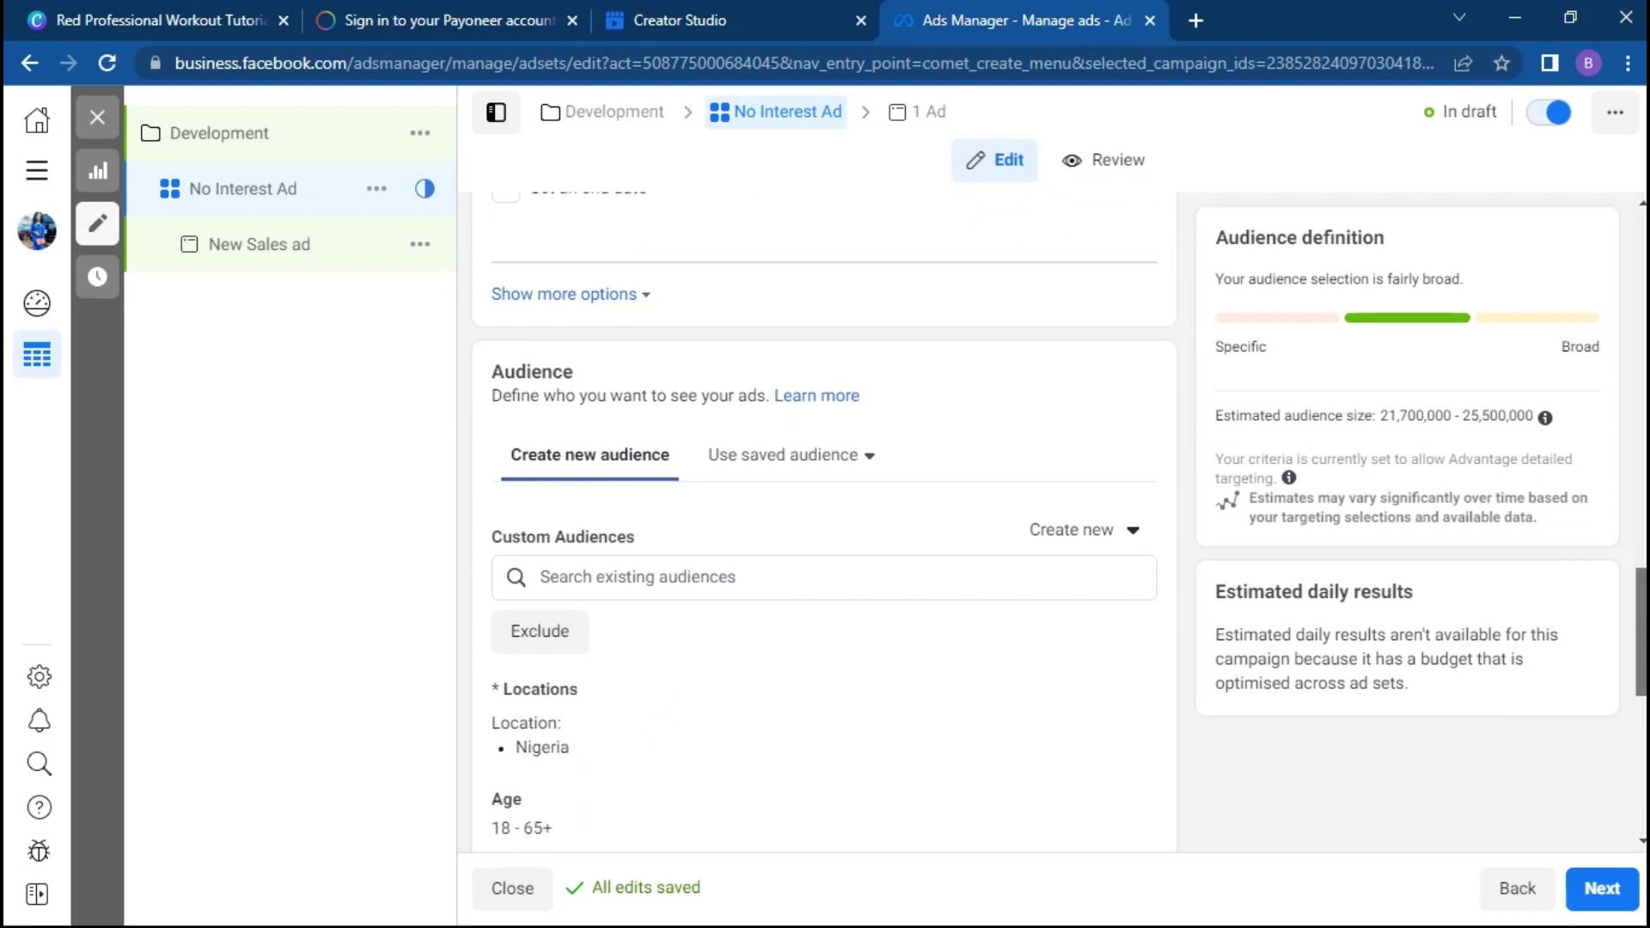
pyautogui.scroll(-1, 859, 472)
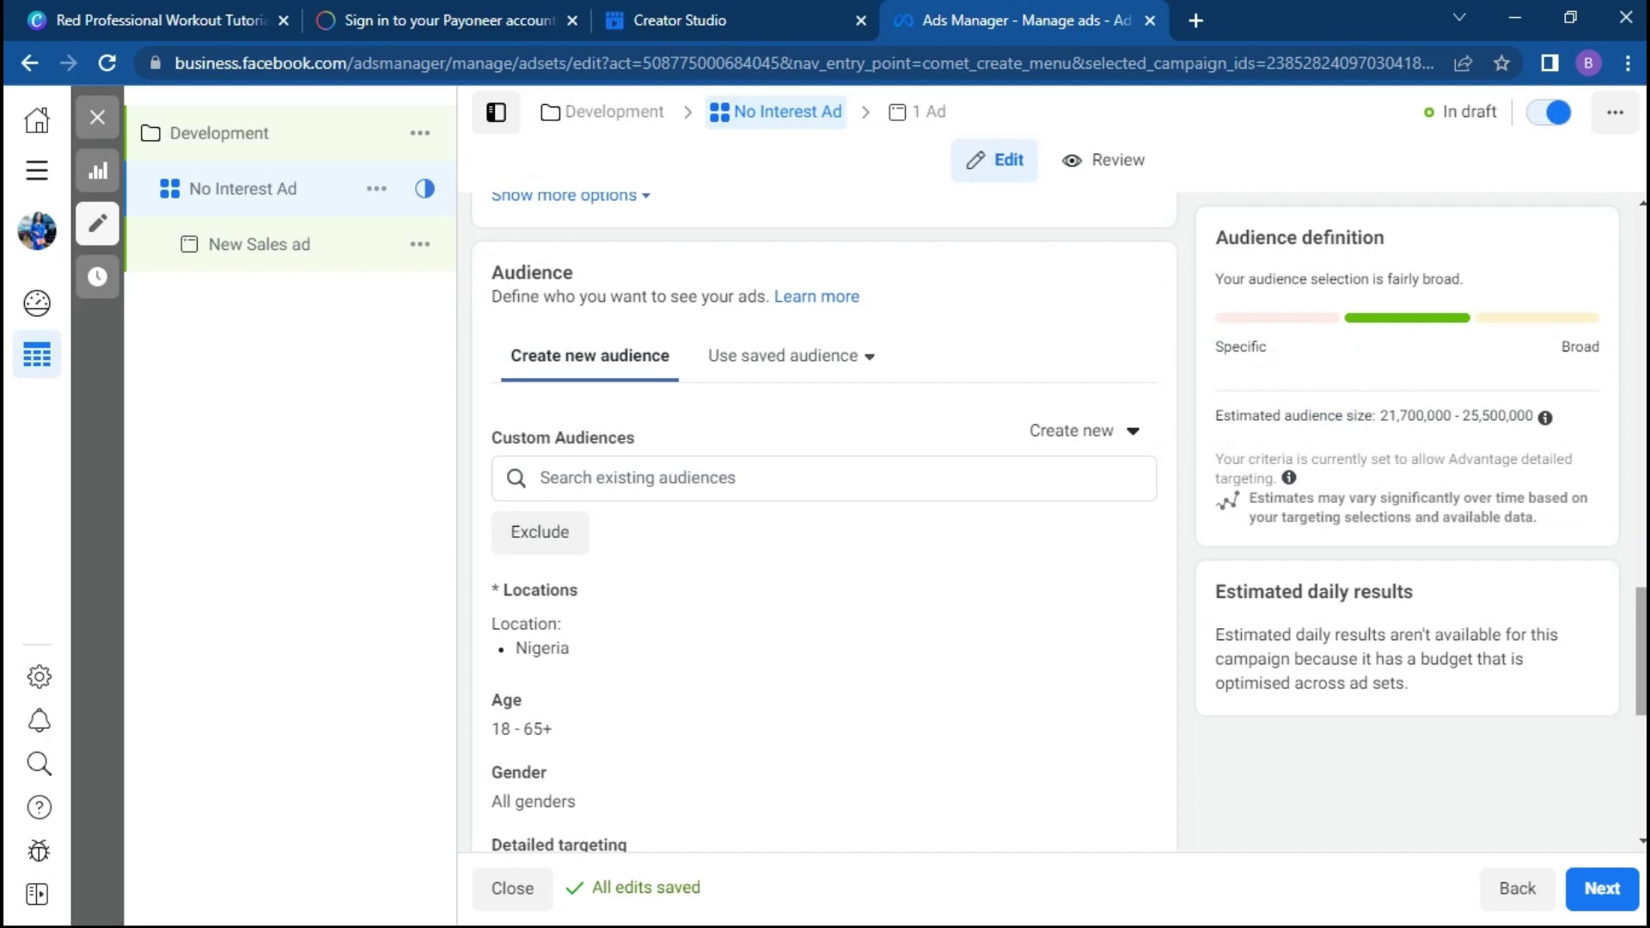
pyautogui.moveTo(1642, 651)
pyautogui.mouseDown()
pyautogui.moveTo(1642, 666)
pyautogui.moveTo(1641, 638)
pyautogui.mouseUp()
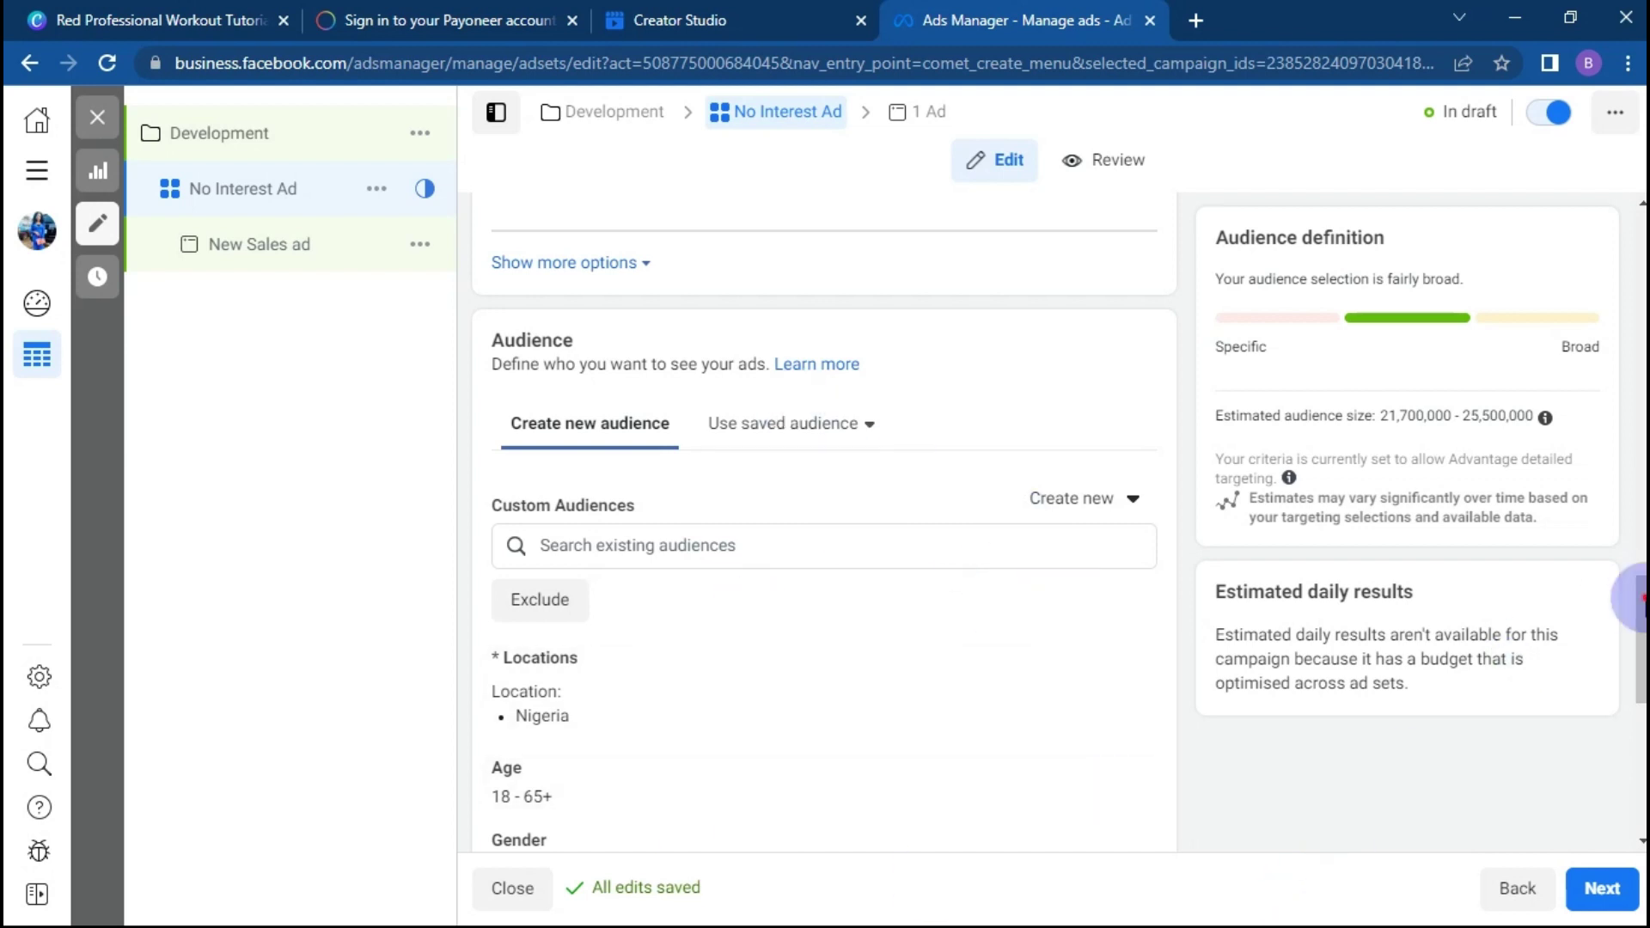
pyautogui.moveTo(1641, 599); pyautogui.dragTo(1645, 642)
# Step: Set the audience's location targeting for Nigeria to People living in this location
pyautogui.moveTo(1120, 444)
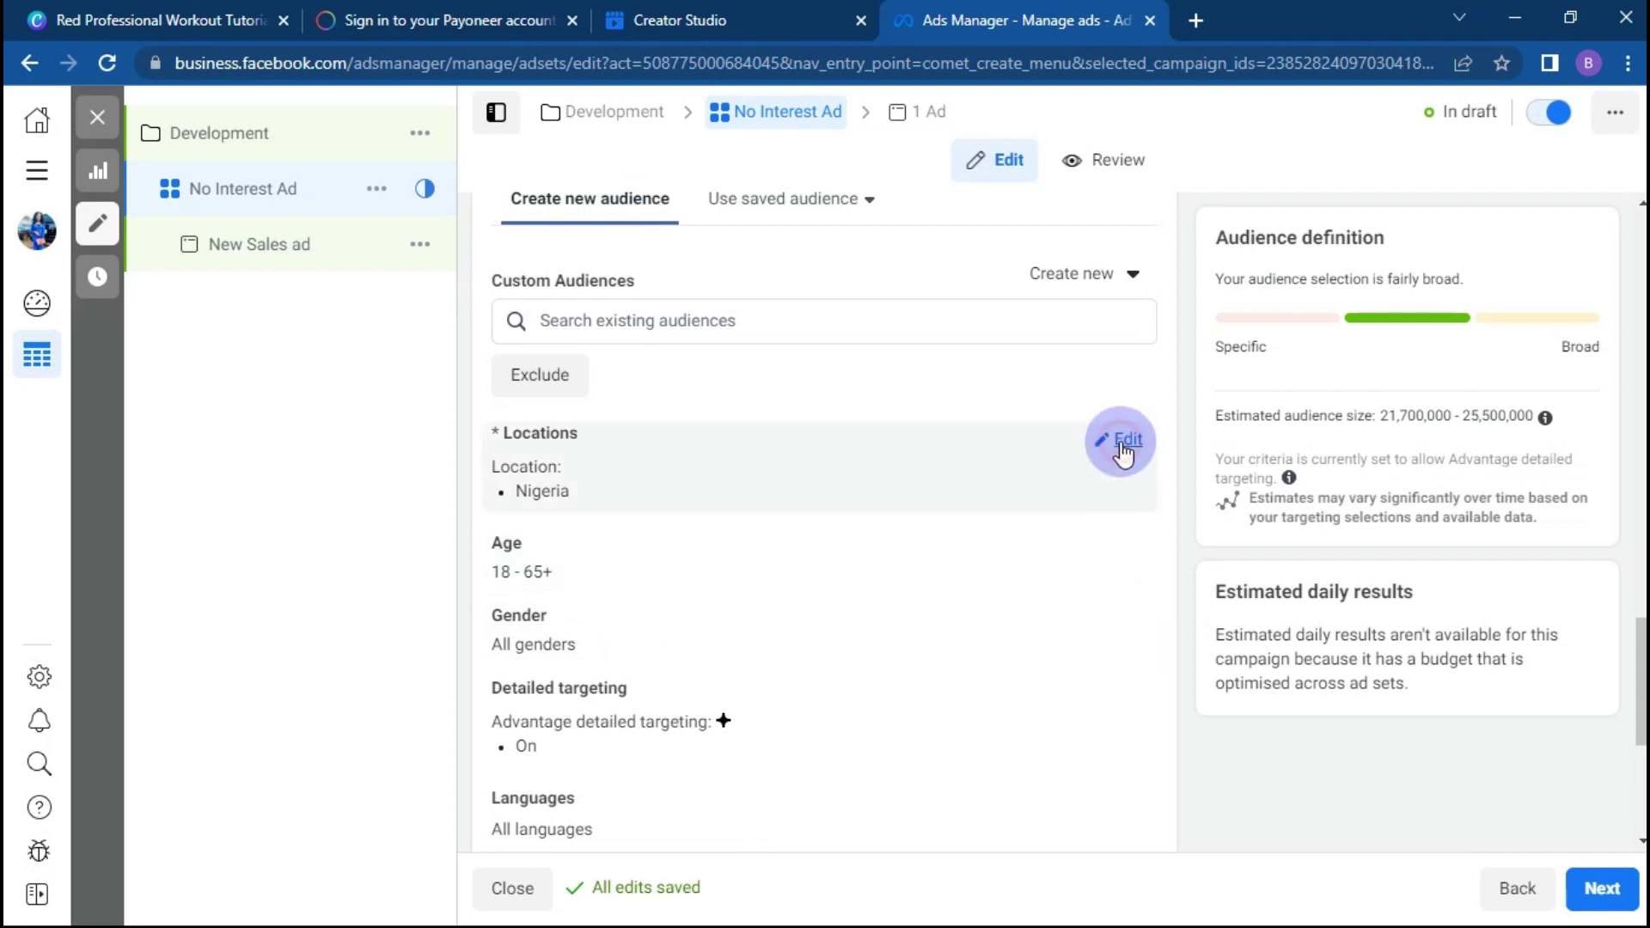
pyautogui.click(1122, 442)
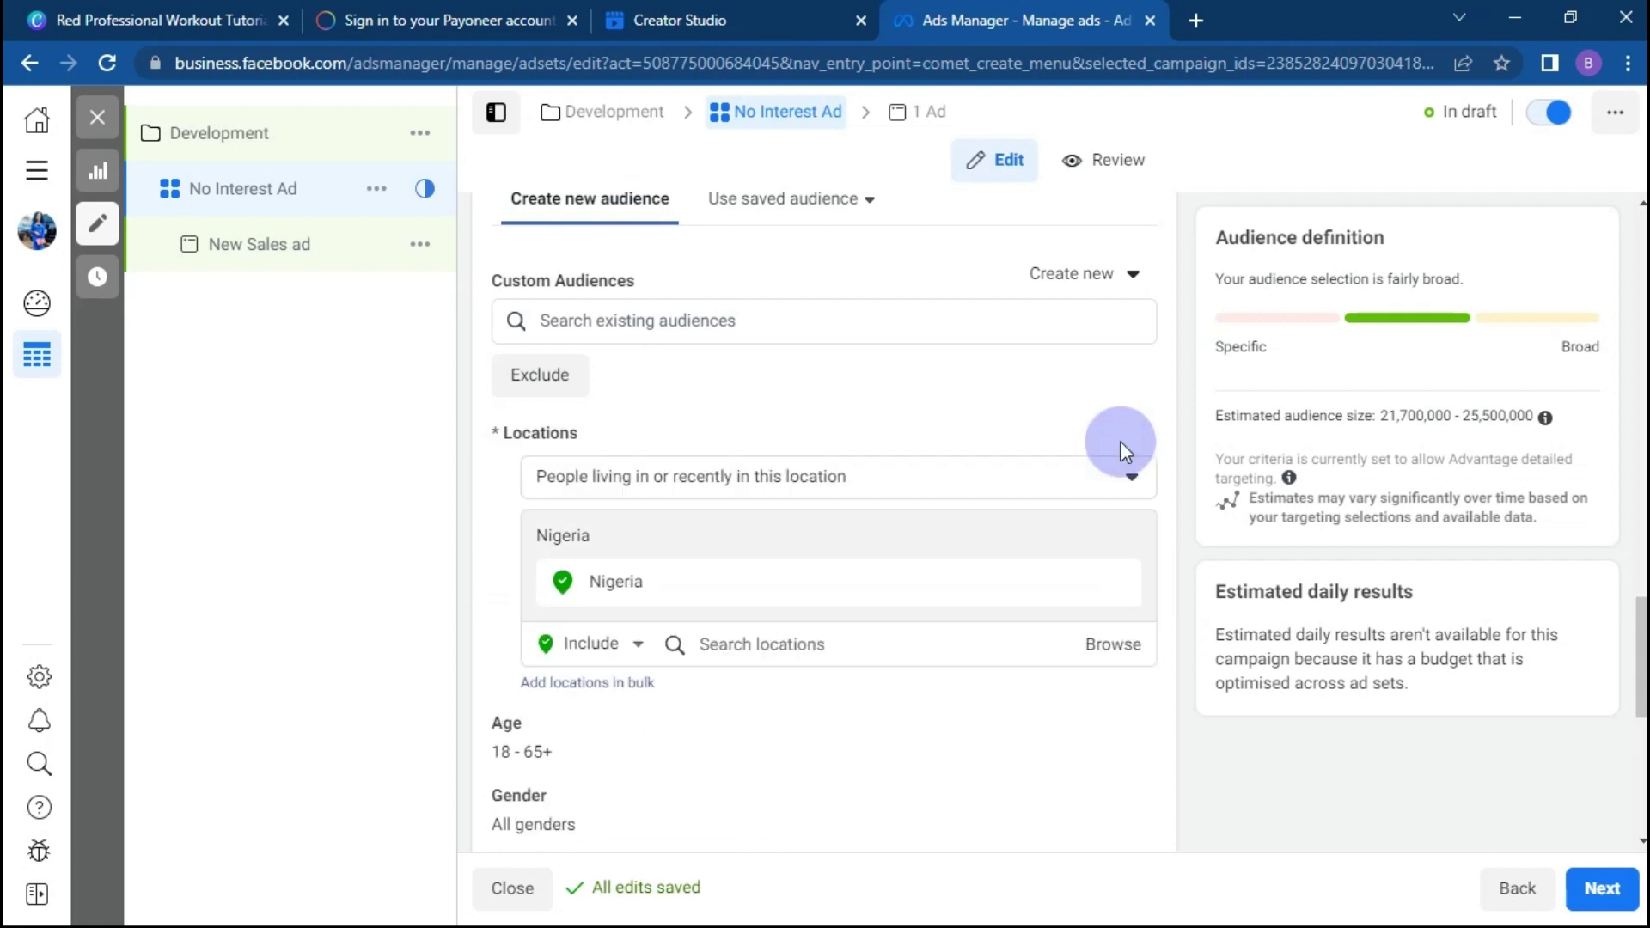
pyautogui.click(904, 472)
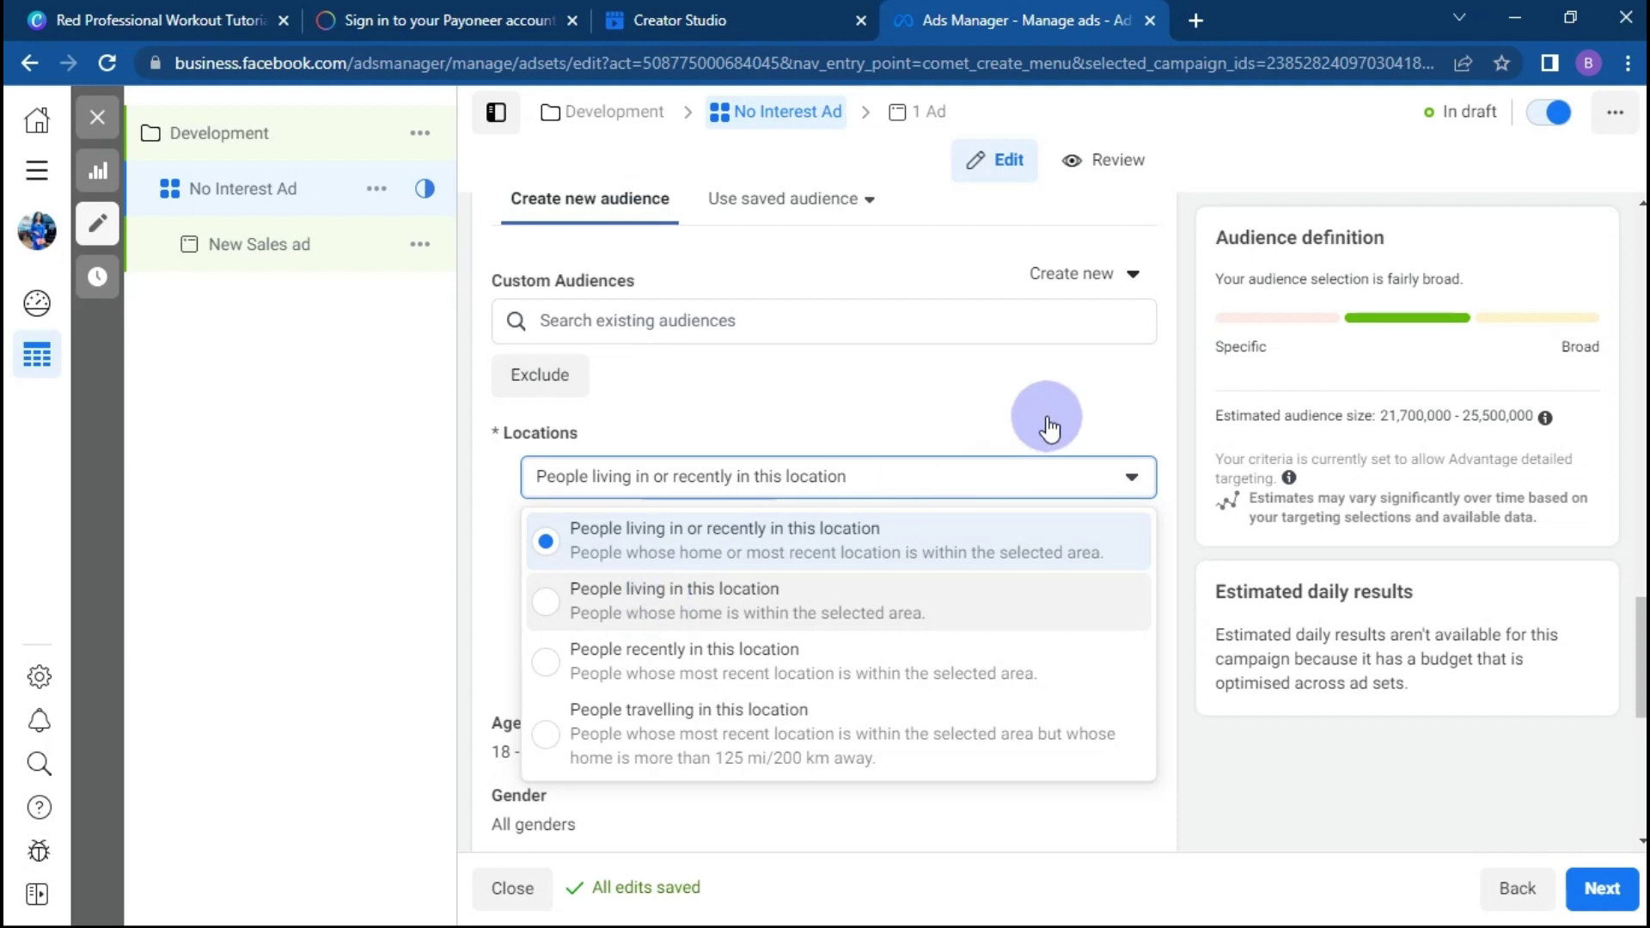
pyautogui.press('Return')
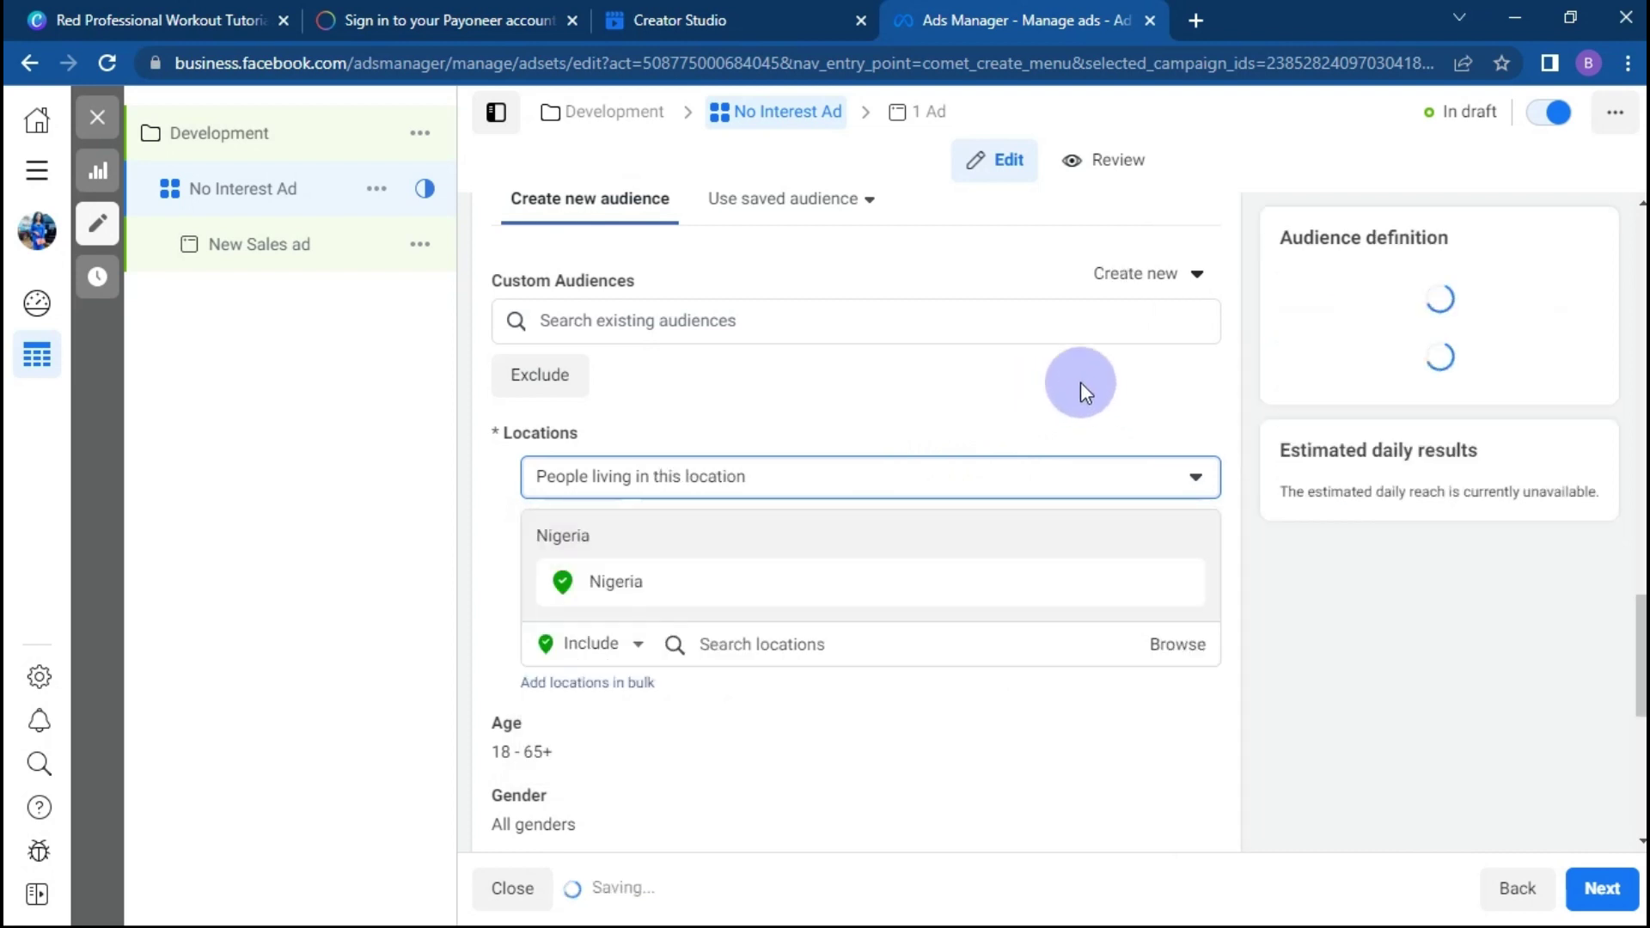
# Step: Open the audience's gender setting for editing and review the age, gender, detailed targeting and language options
pyautogui.scroll(-2, 776, 607)
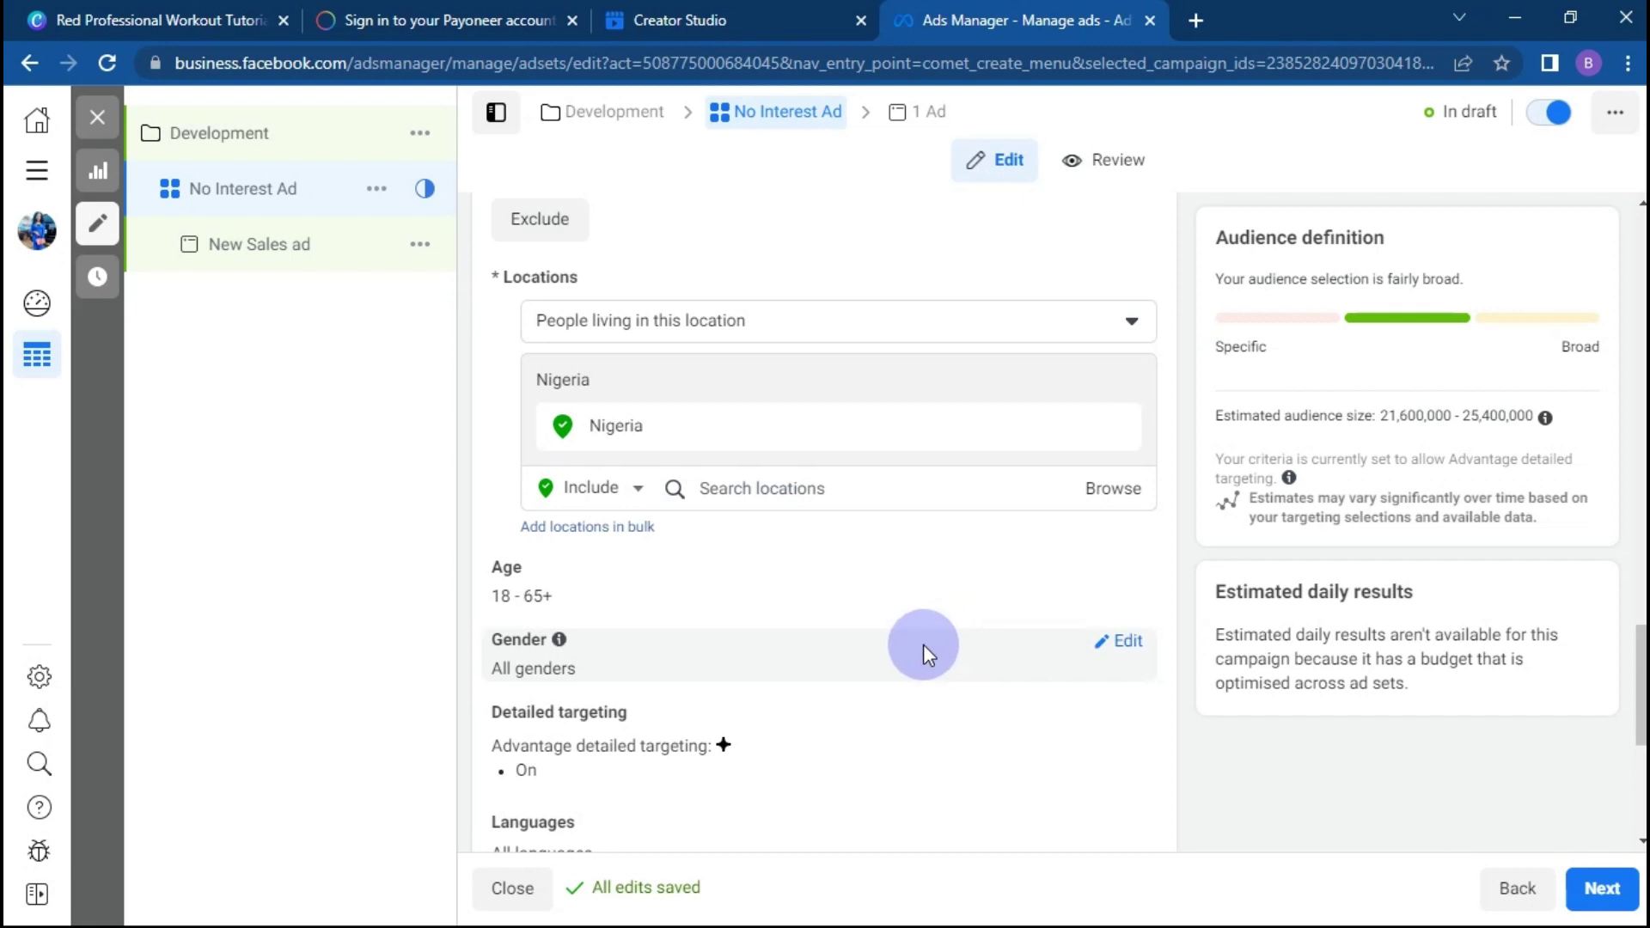
pyautogui.click(1126, 643)
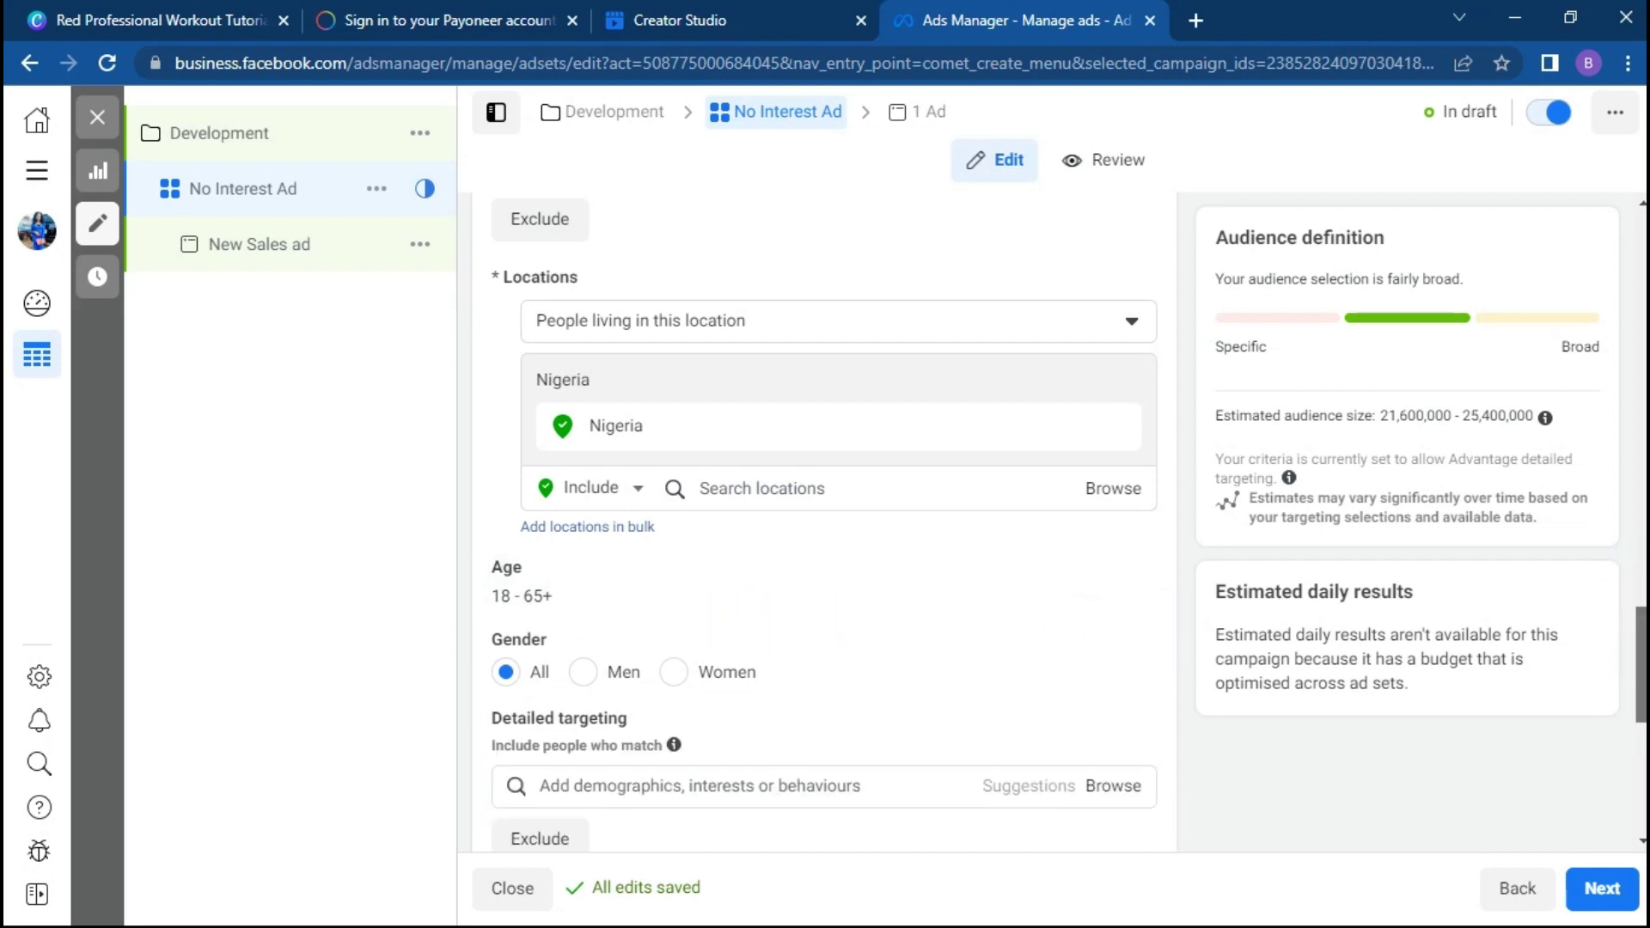
pyautogui.scroll(-3, 872, 527)
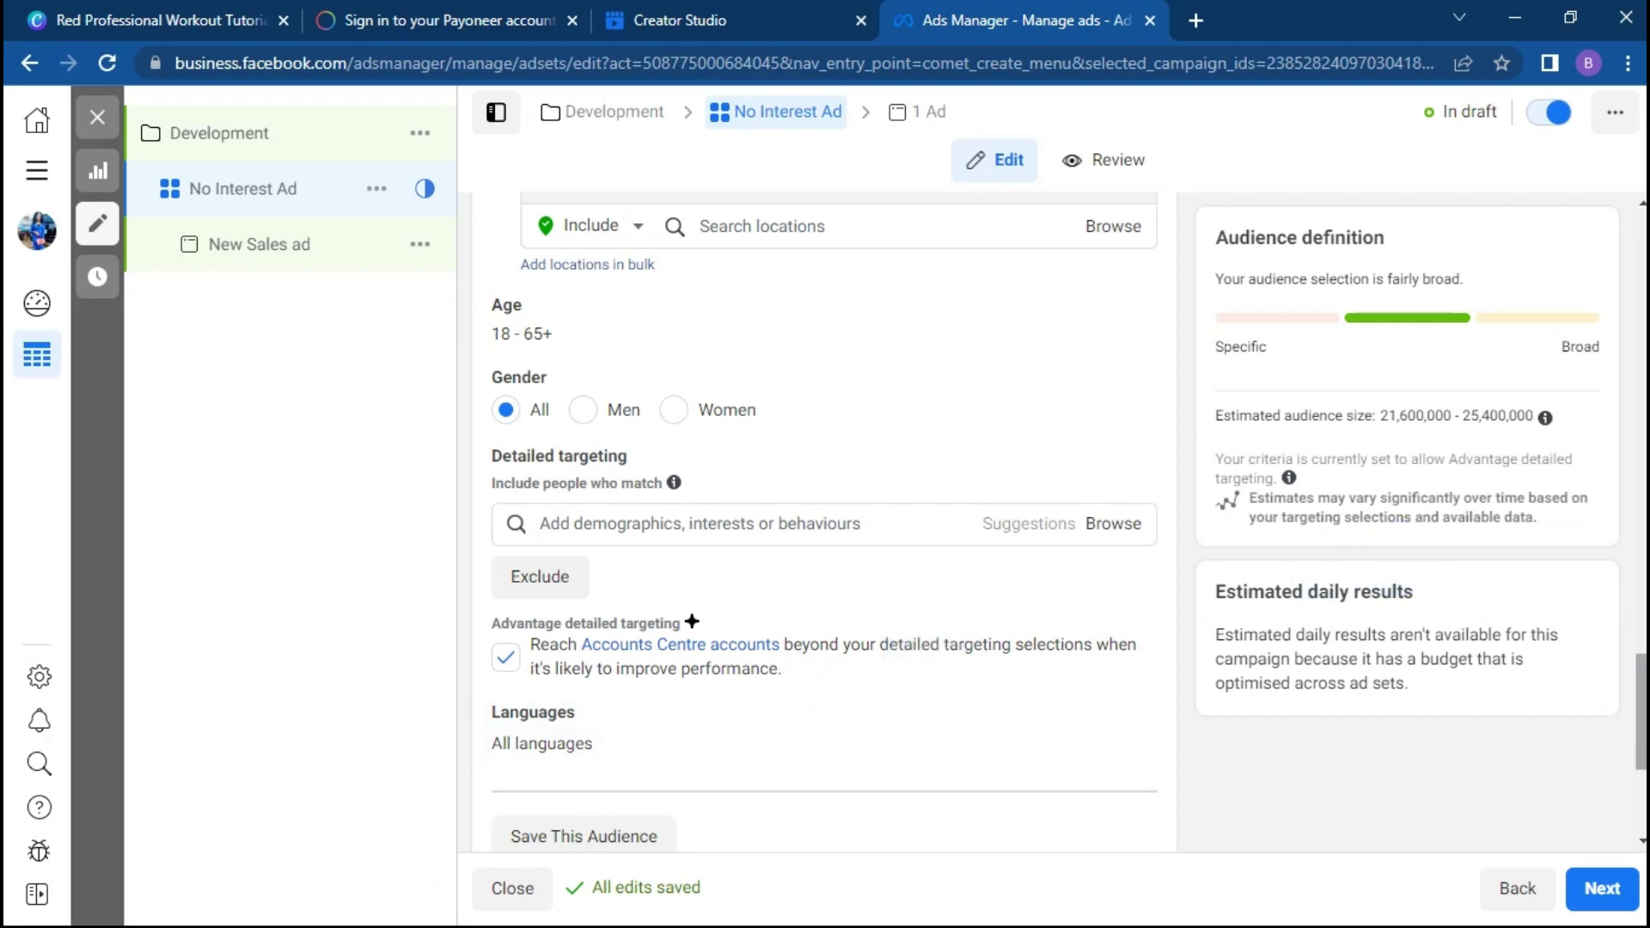
pyautogui.scroll(-2, 726, 524)
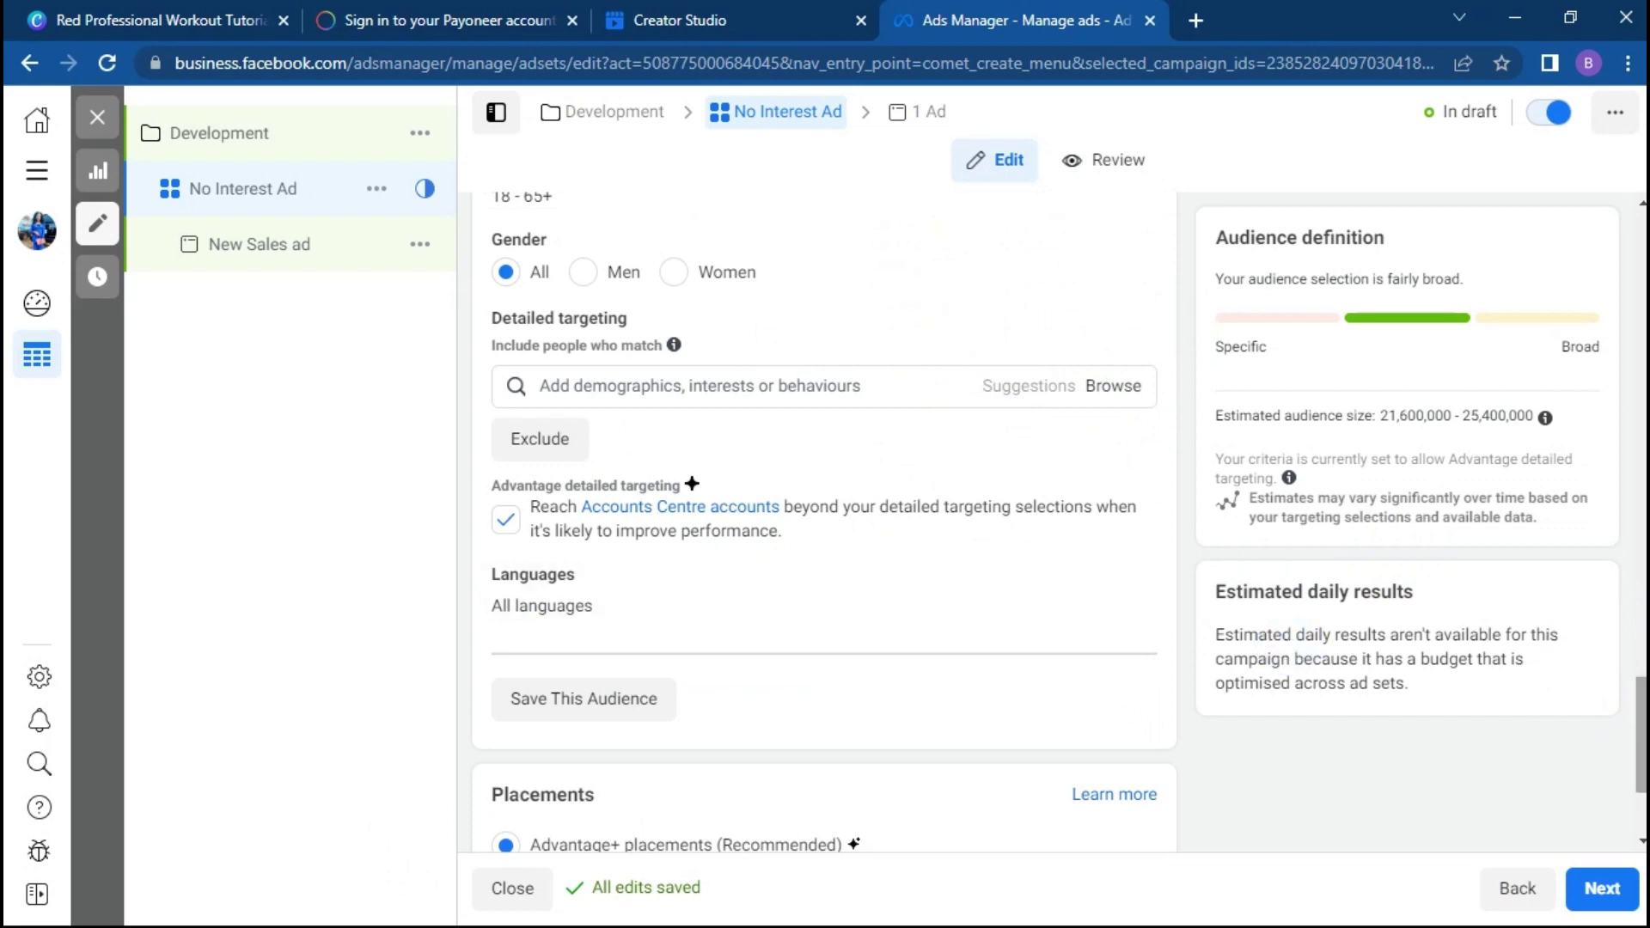
pyautogui.scroll(3, 824, 516)
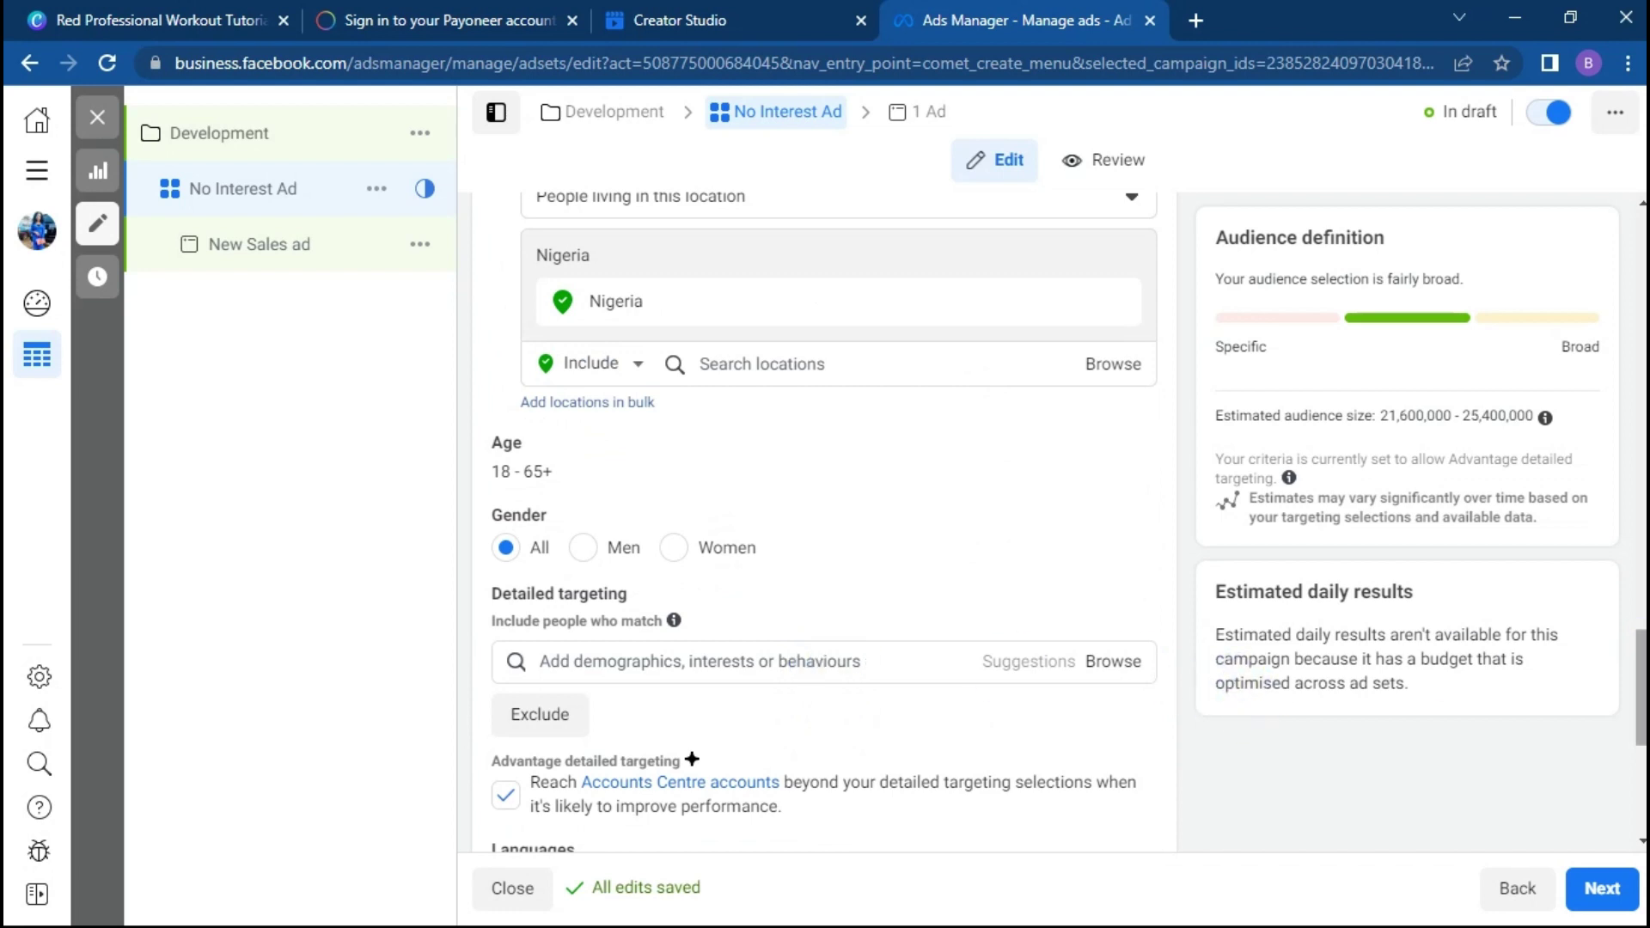
pyautogui.scroll(3, 1641, 687)
pyautogui.scroll(-7, 823, 515)
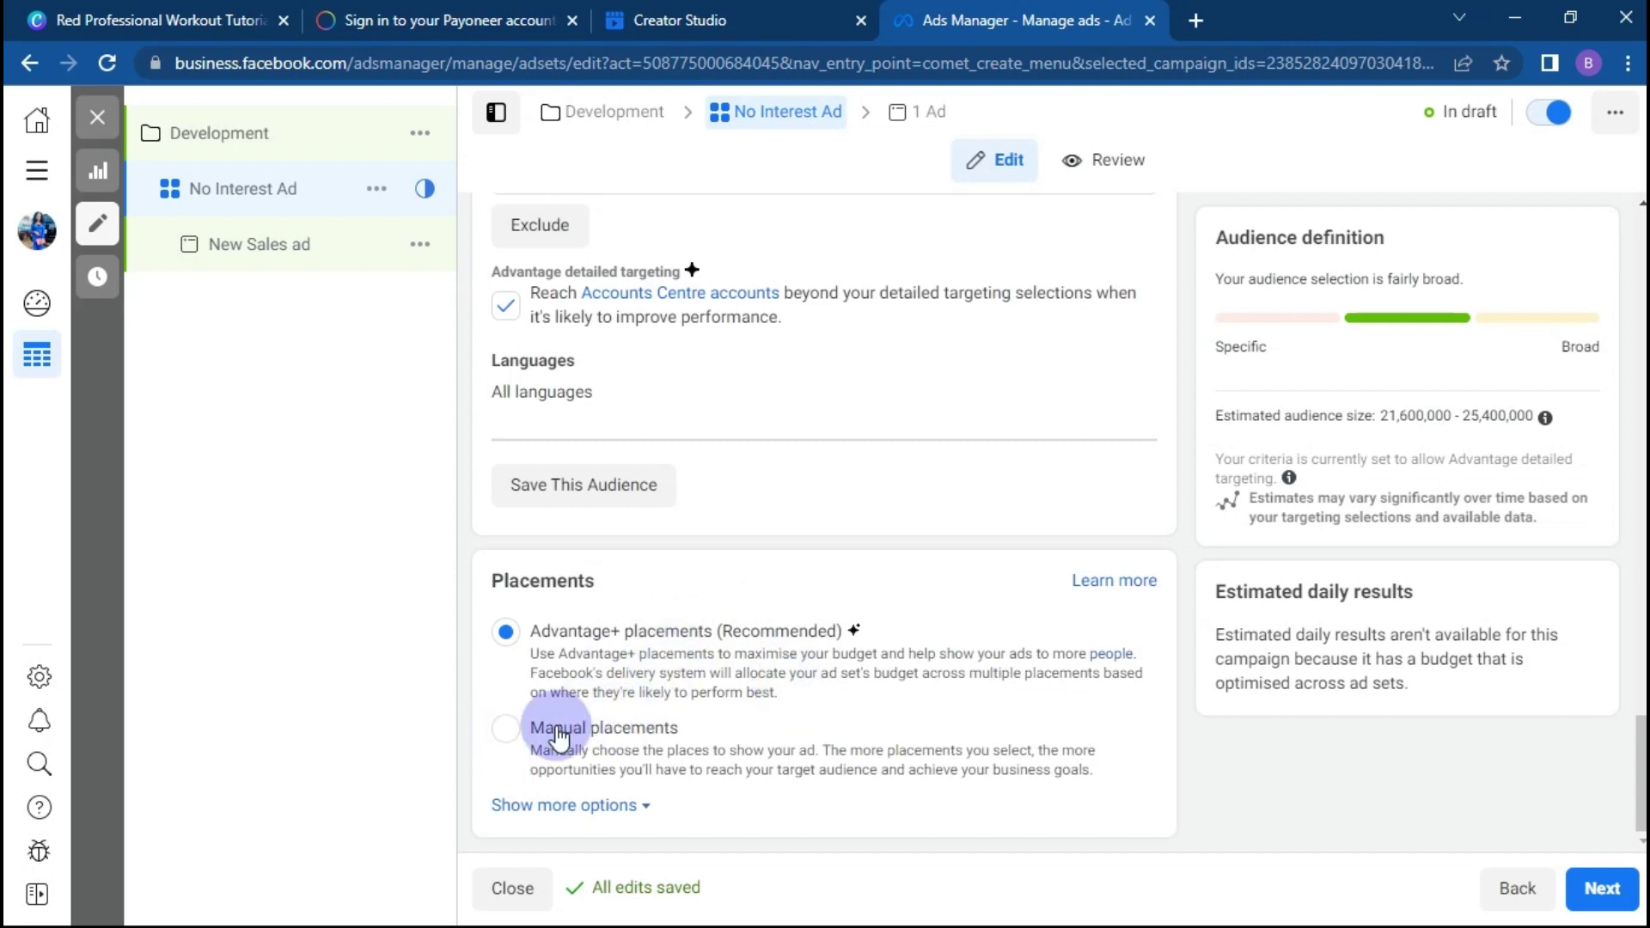
# Step: Switch the ad set to manual placements and limit its devices to Mobile by excluding Desktop
pyautogui.click(507, 729)
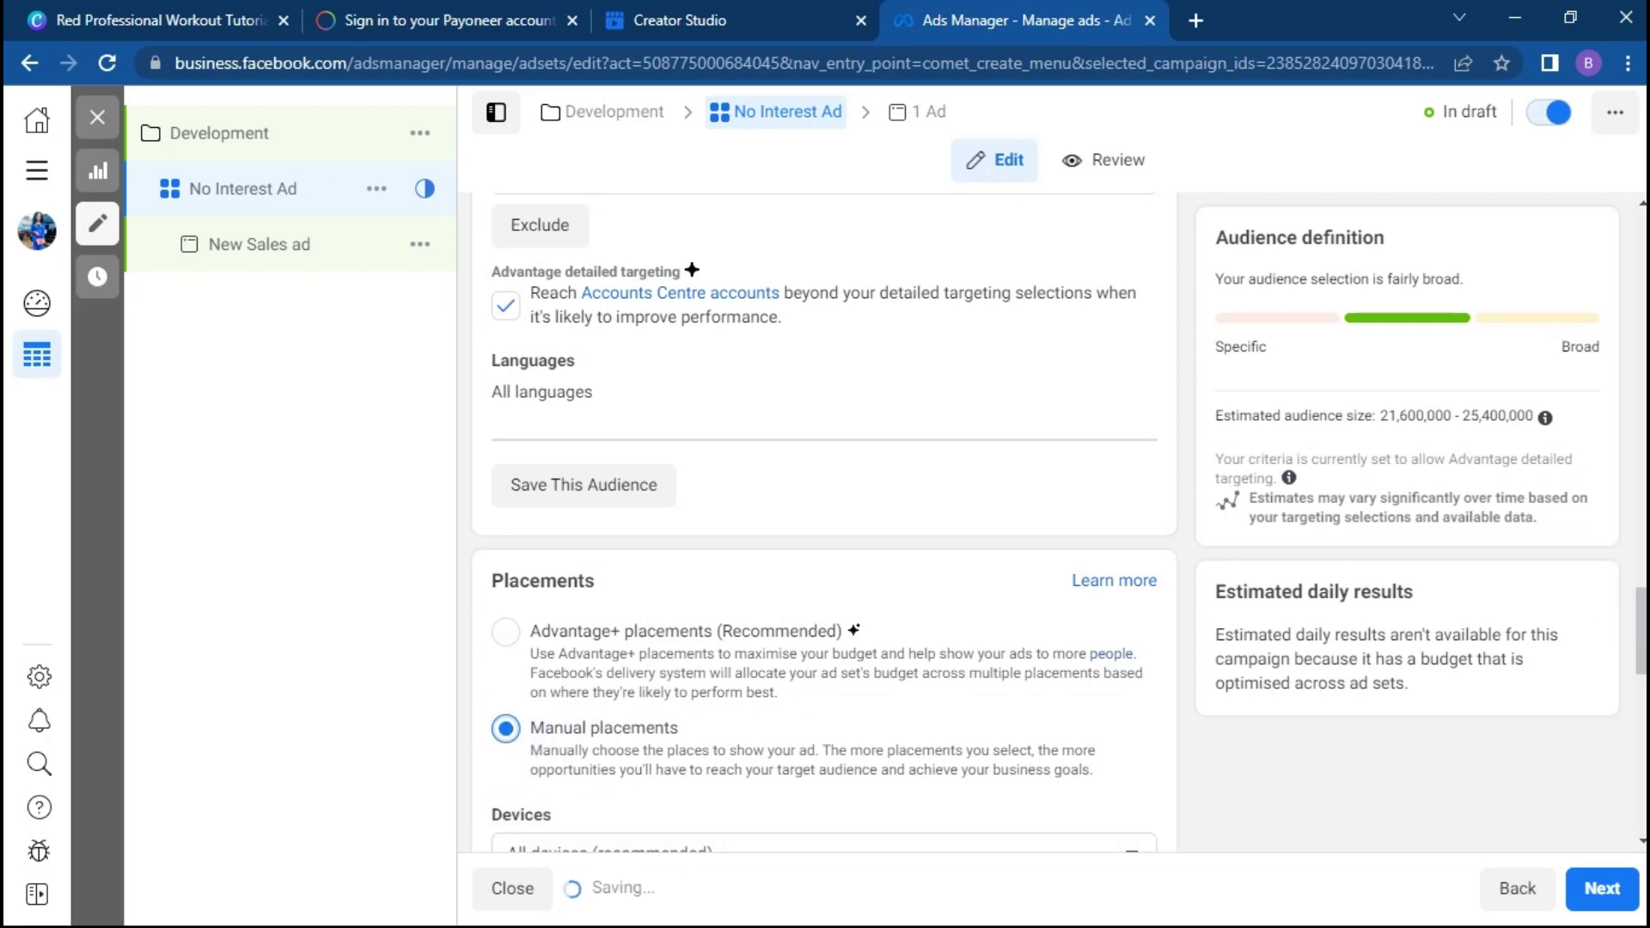
pyautogui.scroll(-2, 1633, 612)
pyautogui.scroll(-2, 824, 548)
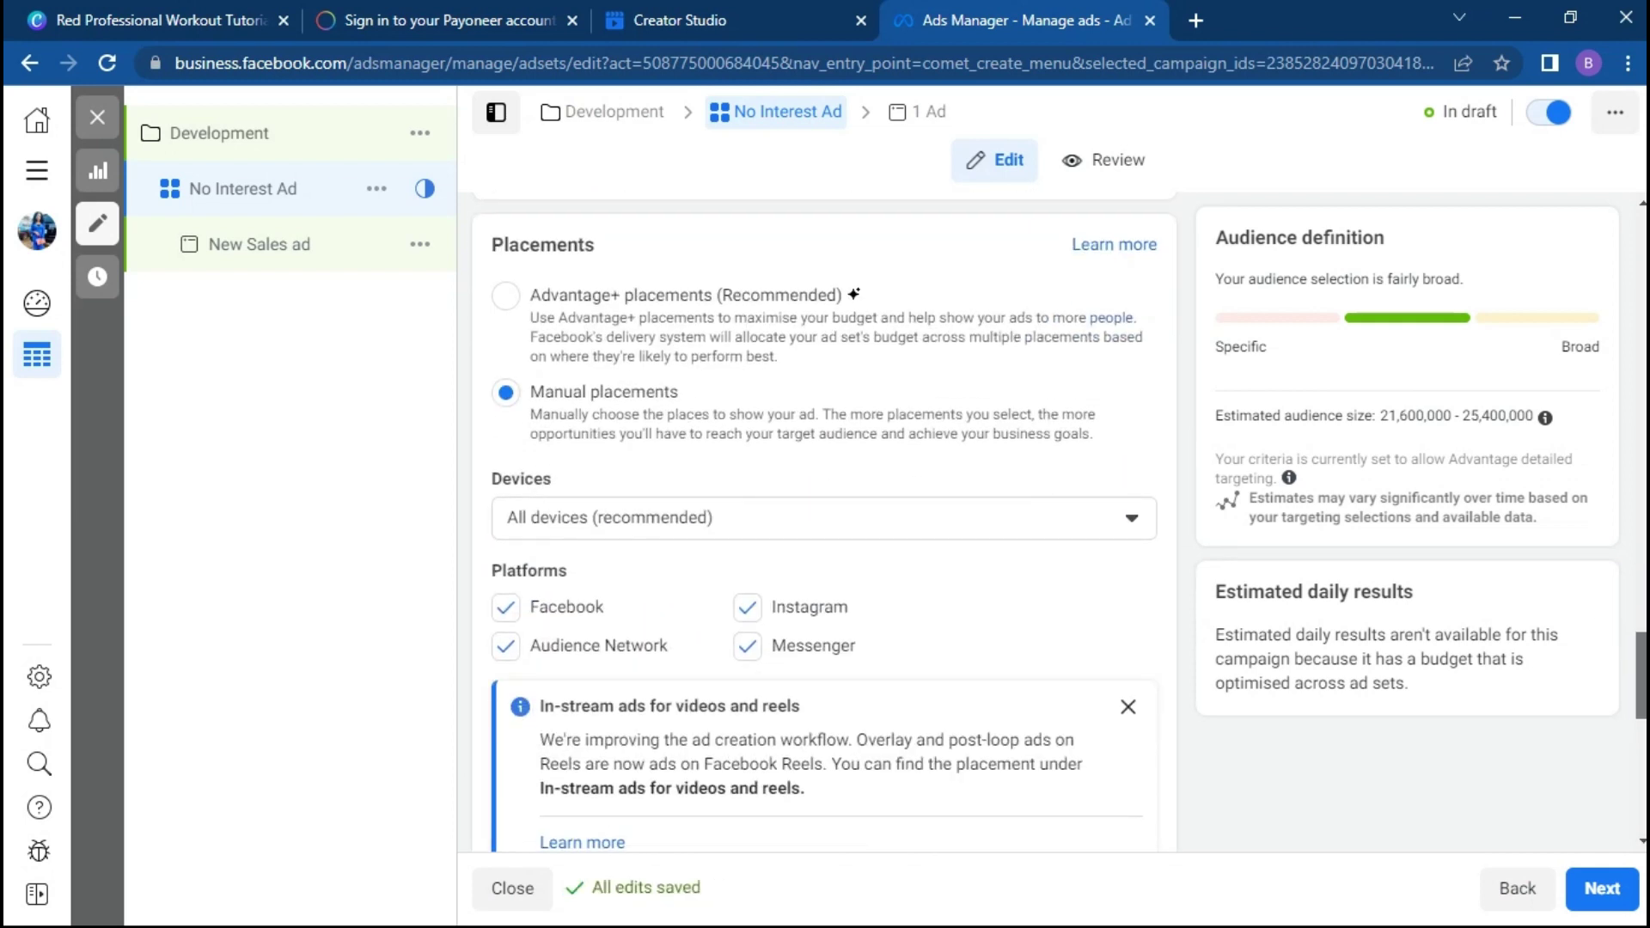
pyautogui.scroll(-1, 823, 521)
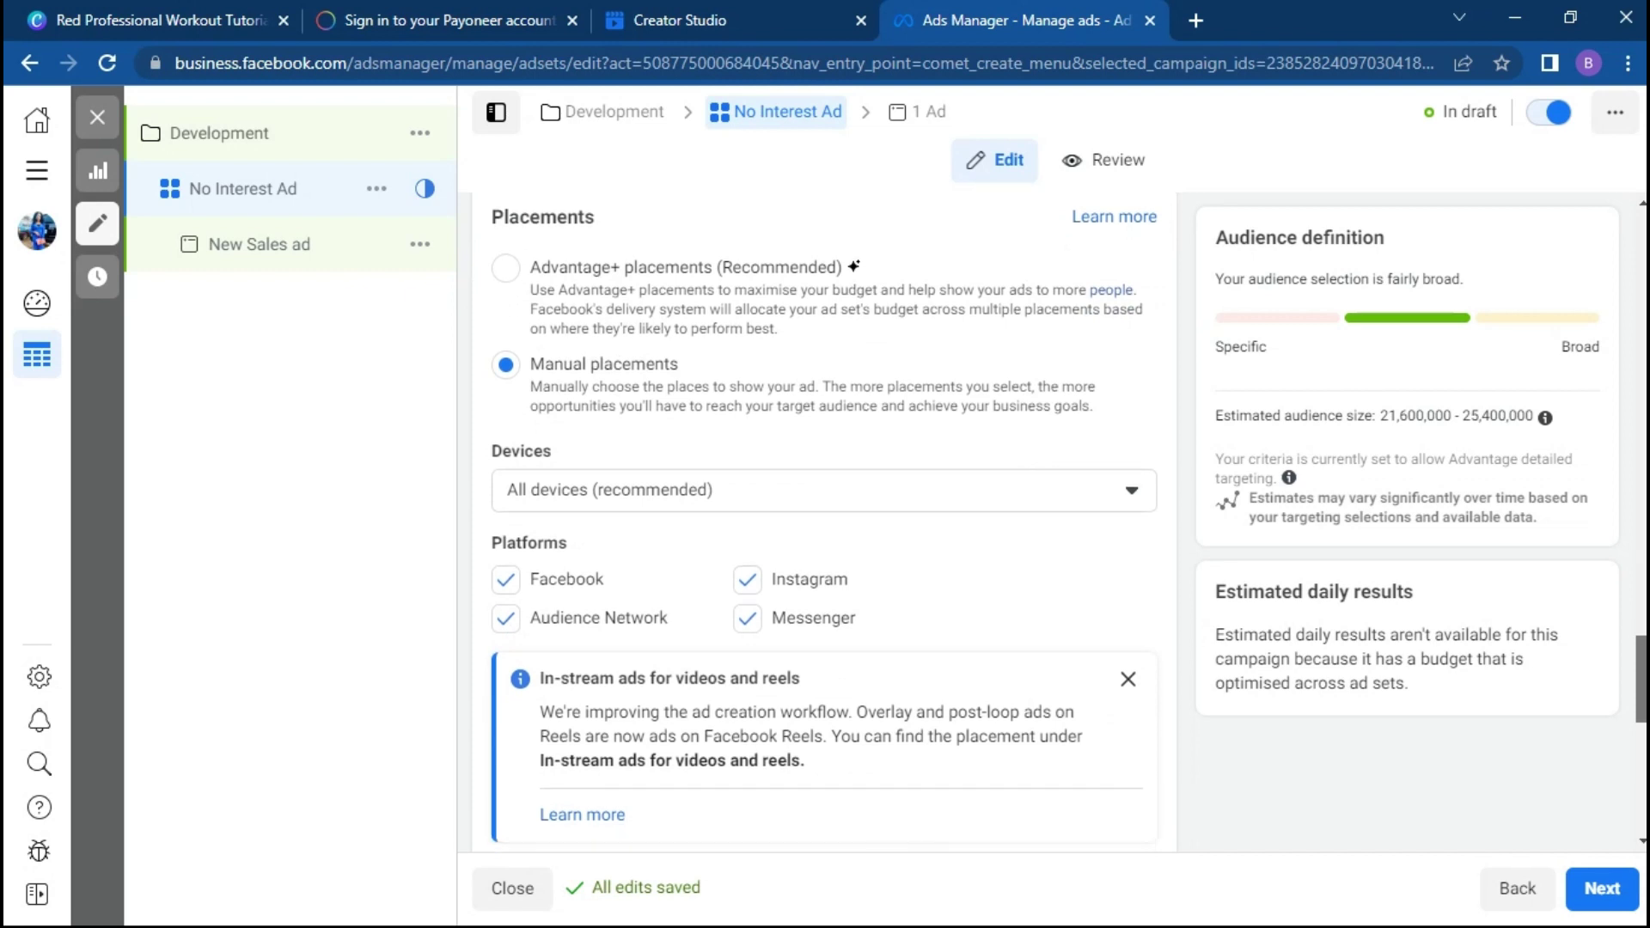
pyautogui.scroll(-1, 824, 522)
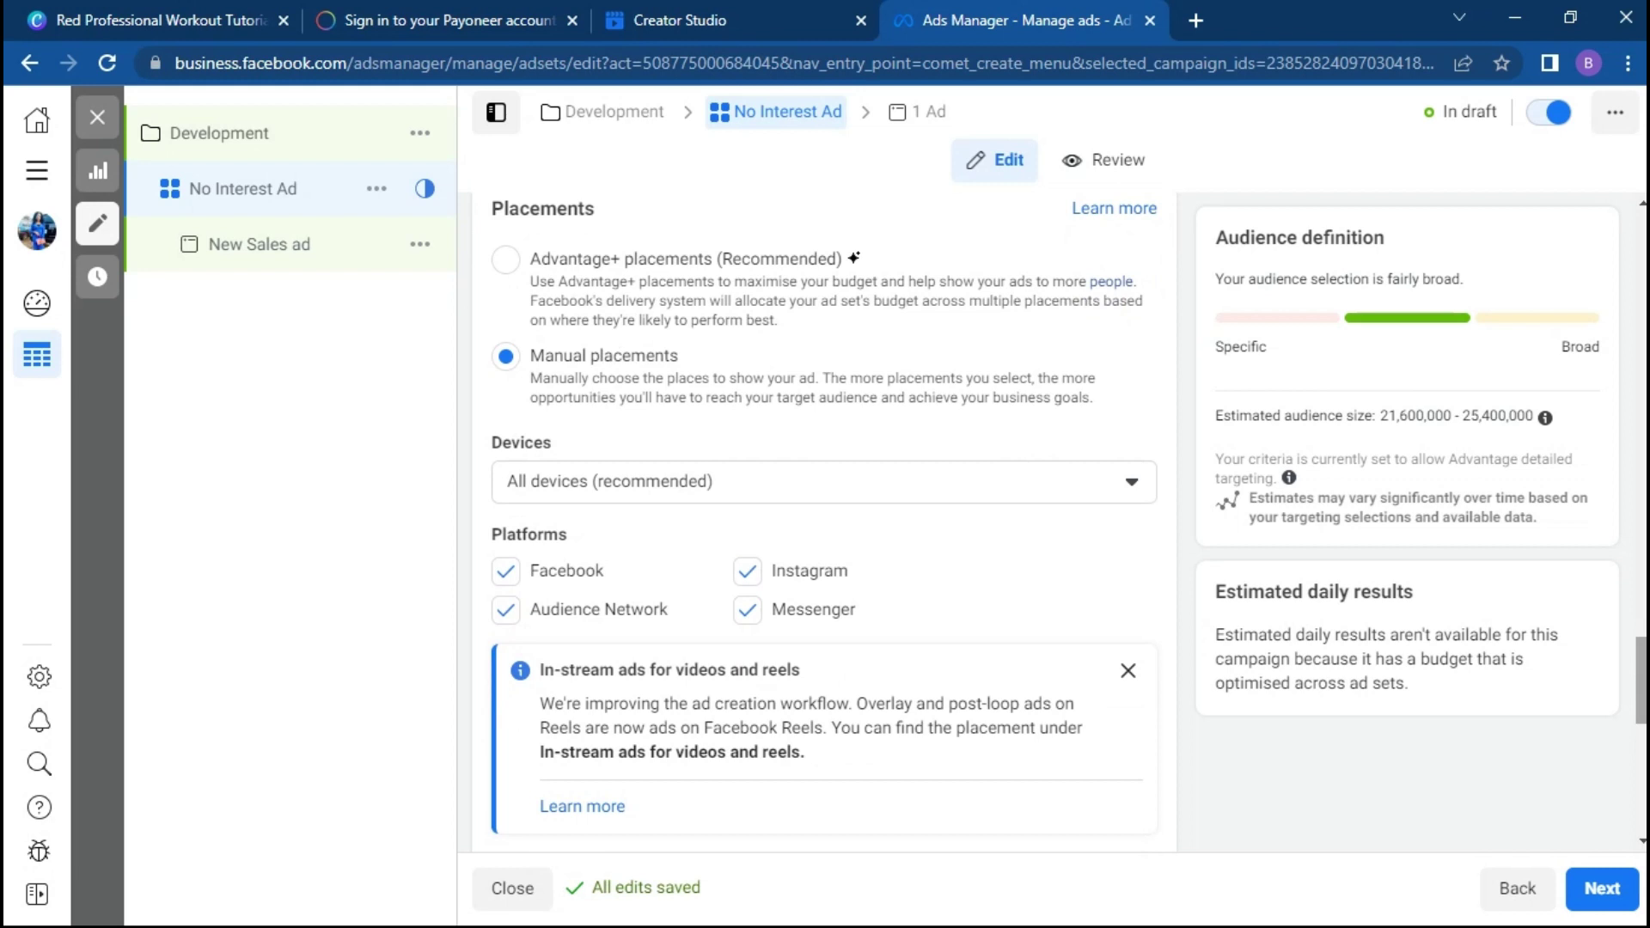
pyautogui.click(1087, 496)
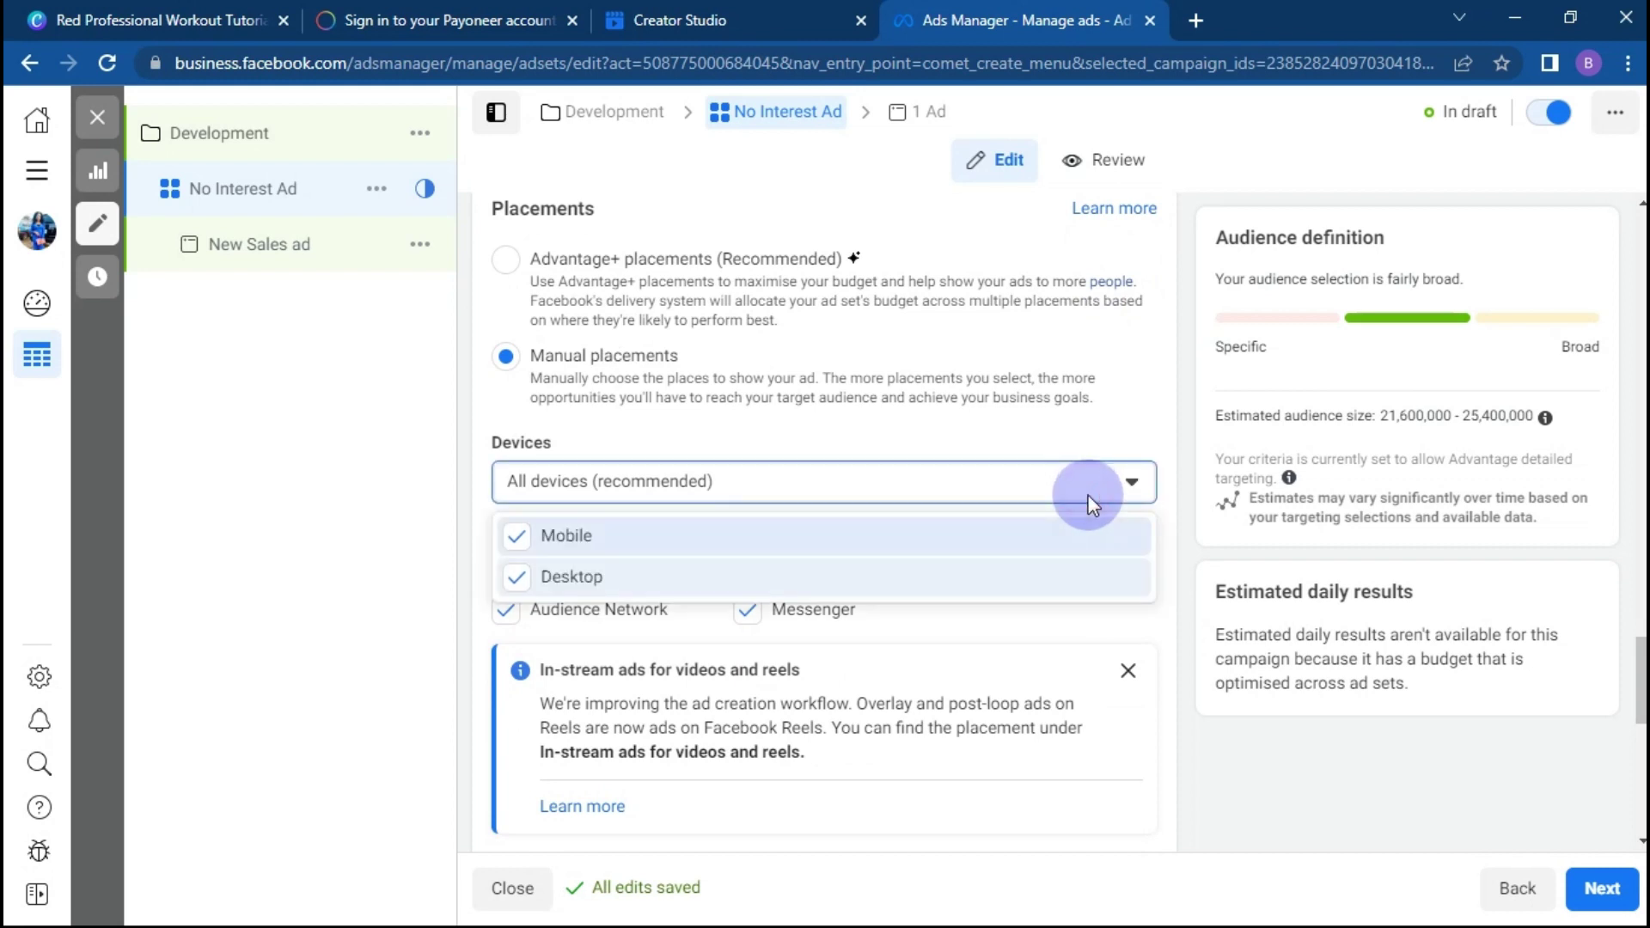
pyautogui.click(1074, 573)
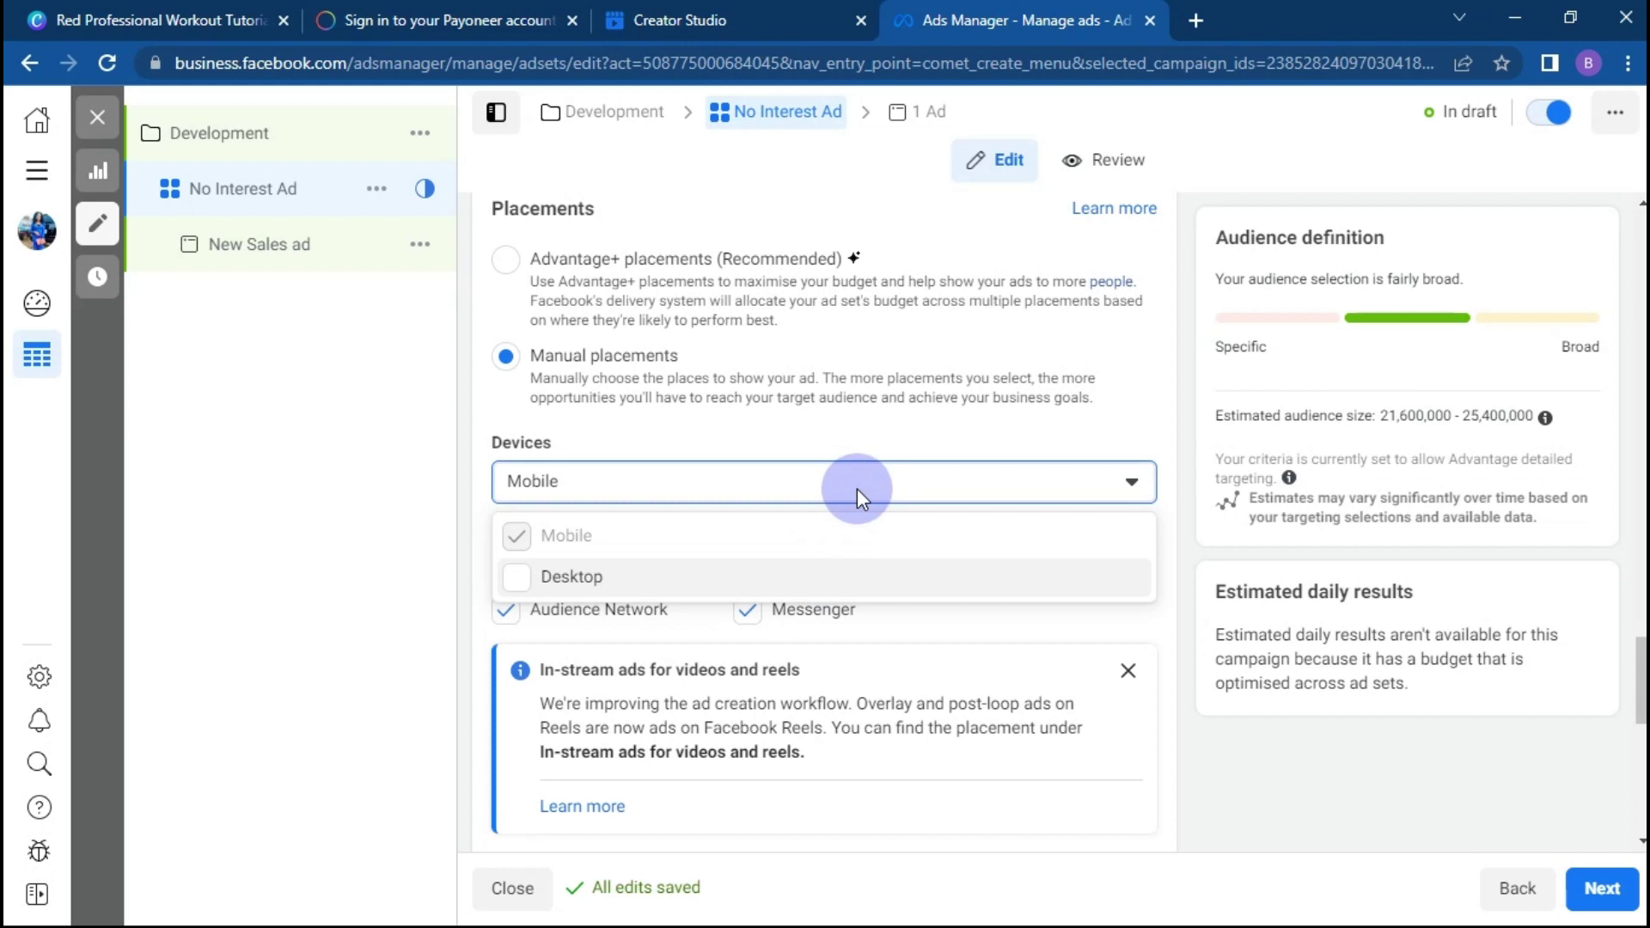
pyautogui.click(1153, 637)
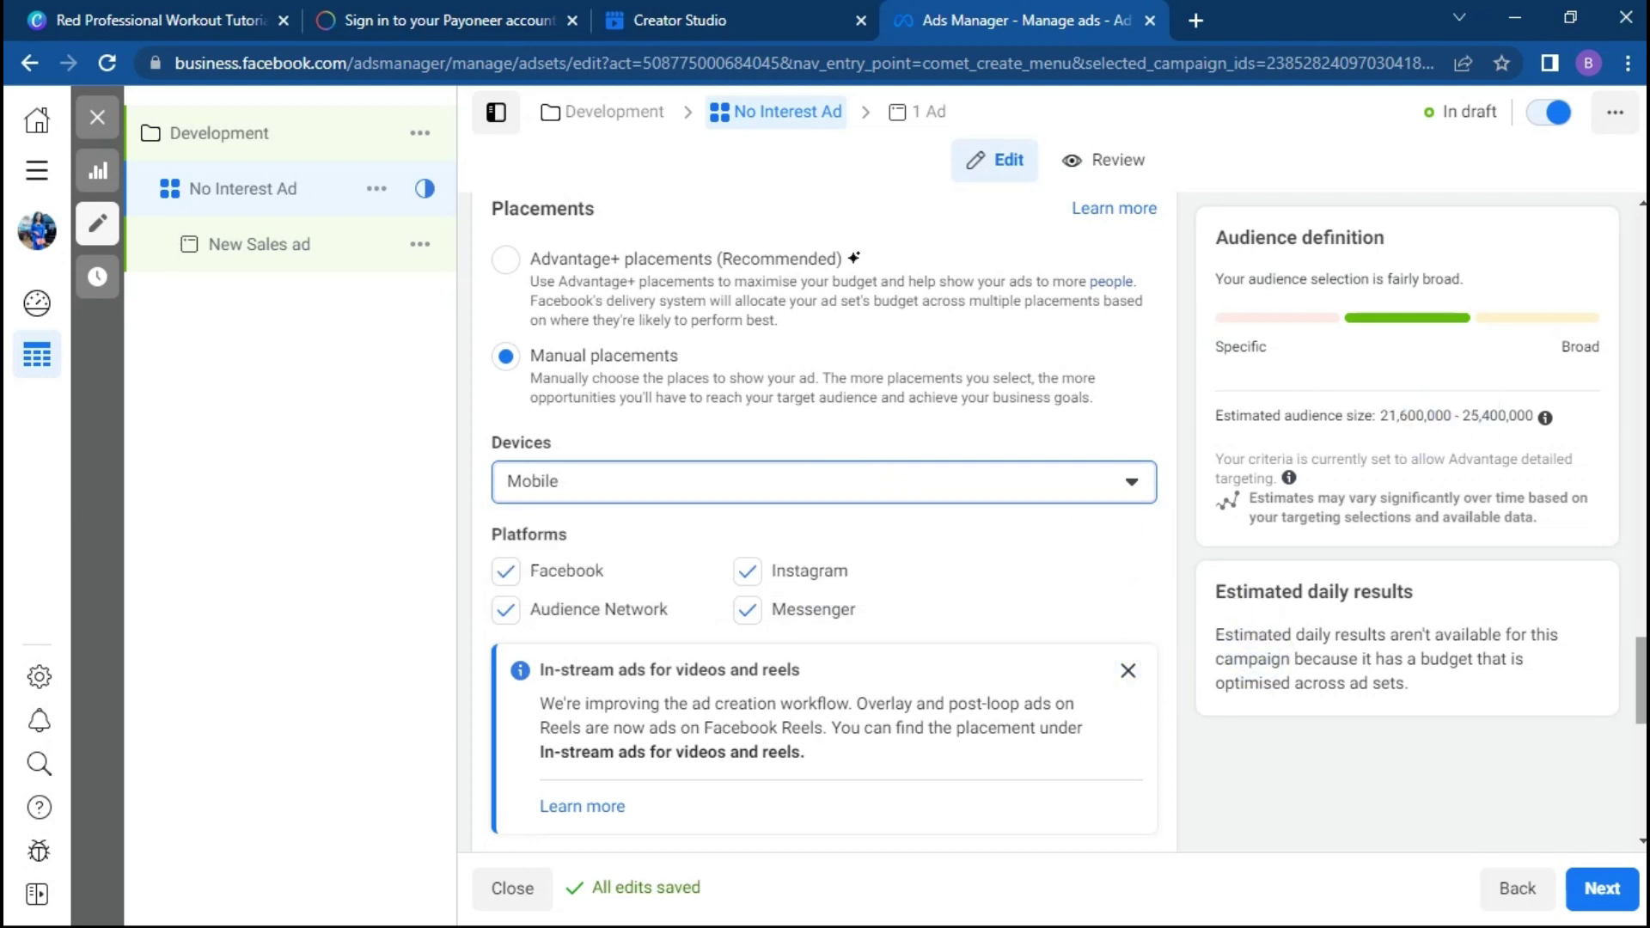
# Step: Exclude Instagram Explore home, Instagram Shop and Instagram Explore from the Feeds placements
pyautogui.scroll(-3, 823, 524)
pyautogui.scroll(-5, 838, 588)
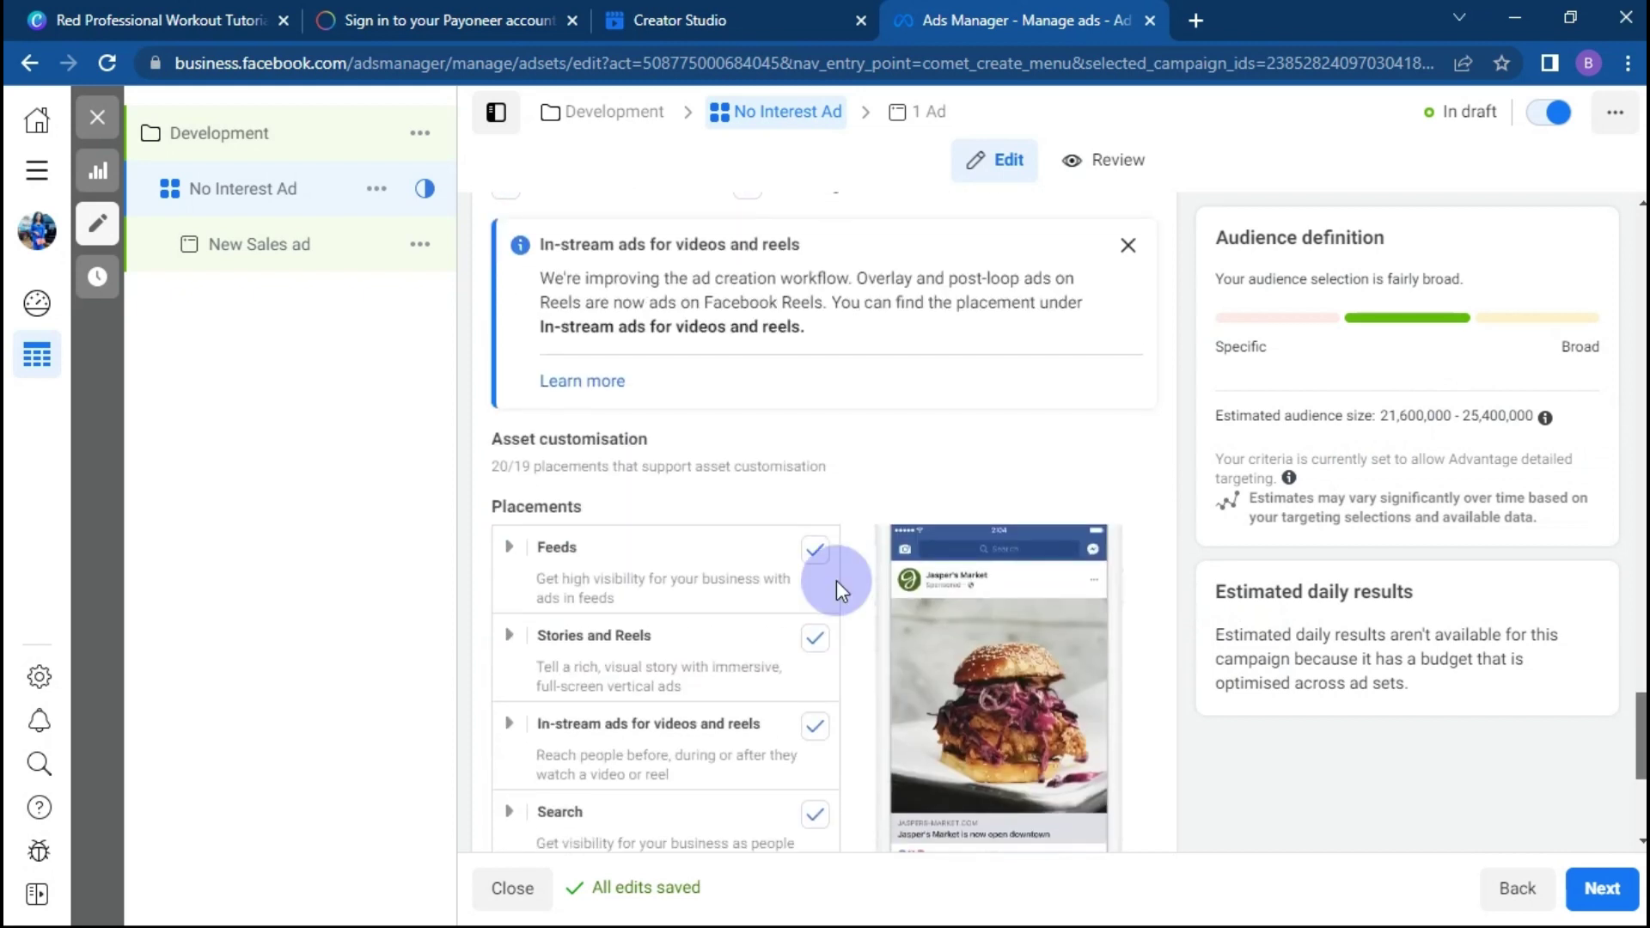
pyautogui.scroll(-1, 837, 580)
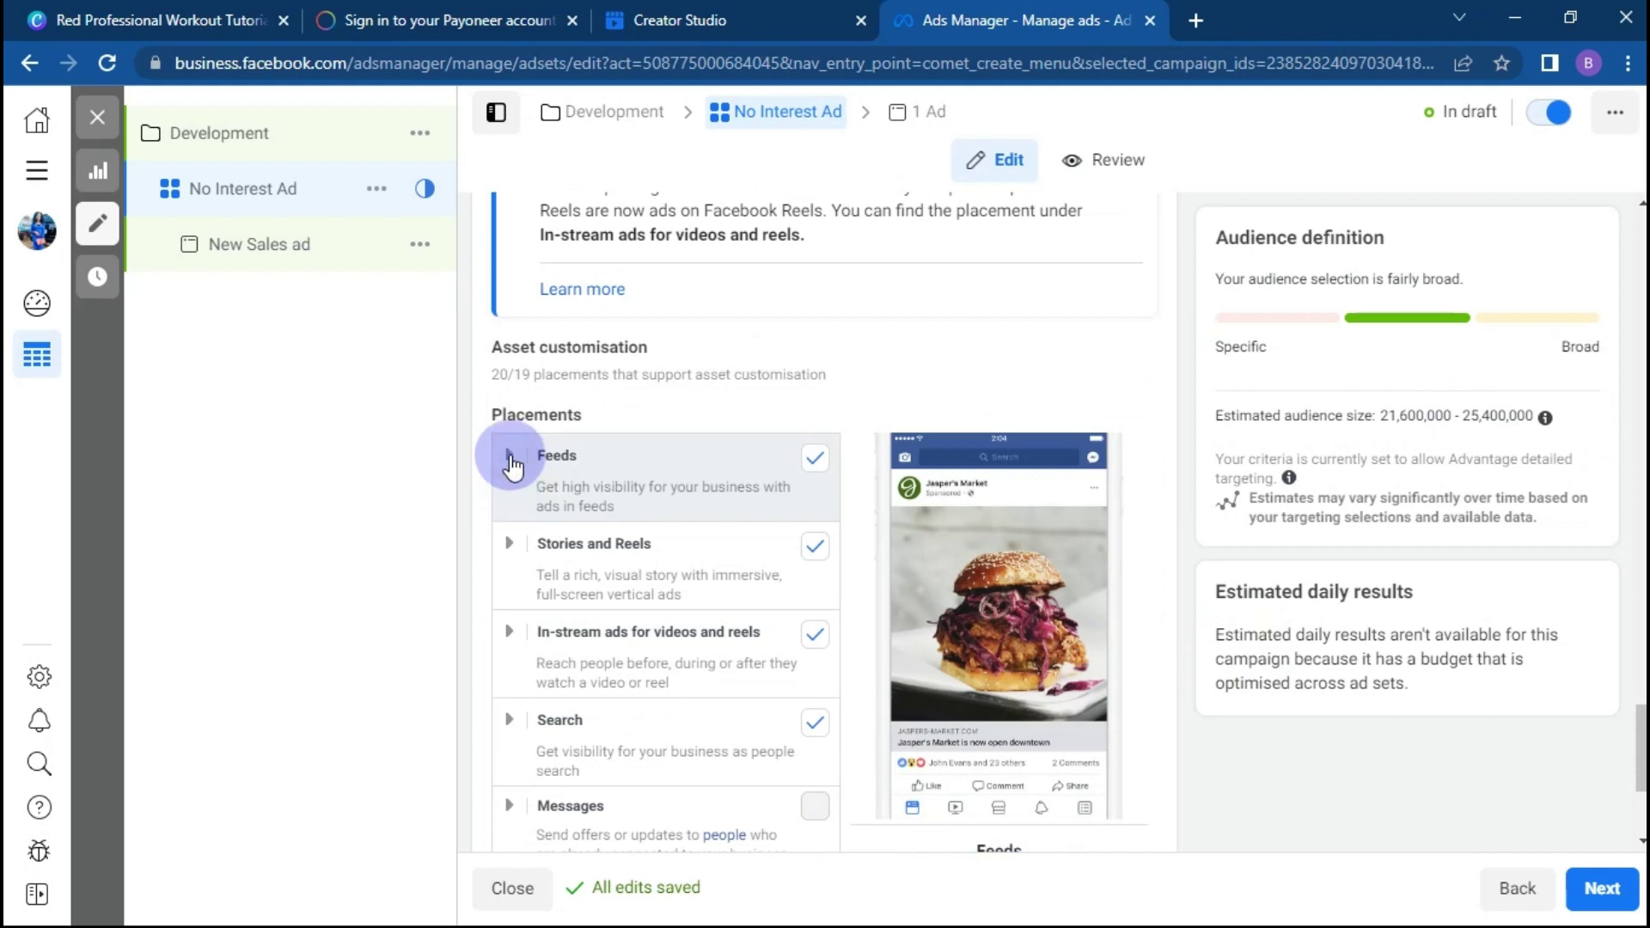
pyautogui.click(510, 457)
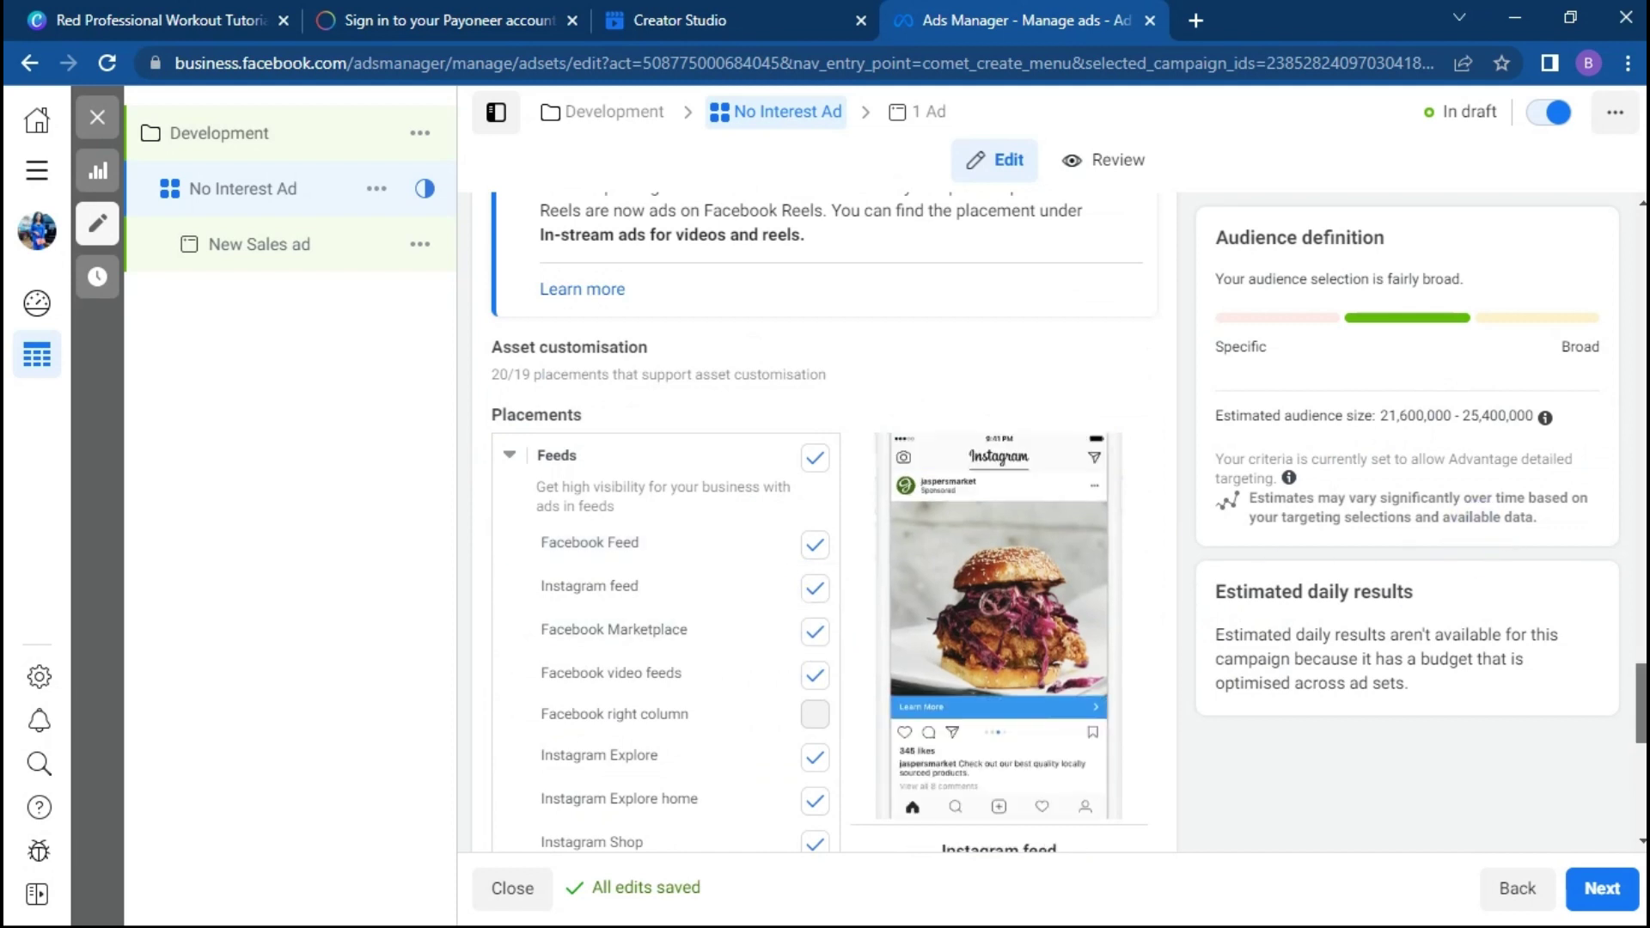
pyautogui.scroll(-1, 820, 527)
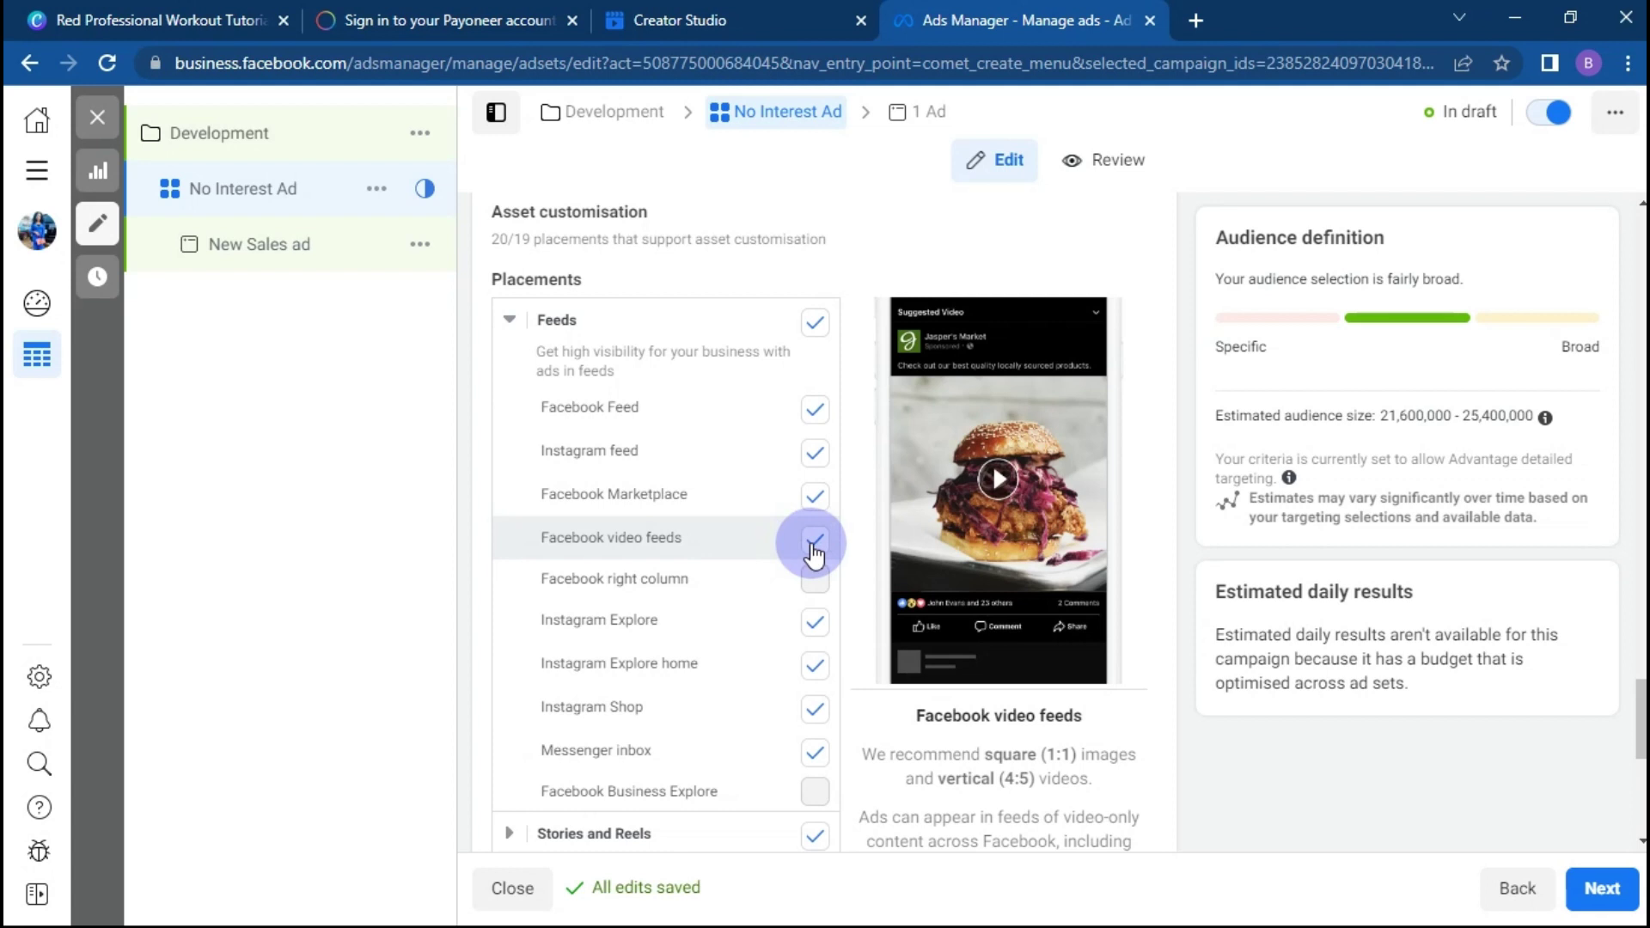
pyautogui.click(815, 665)
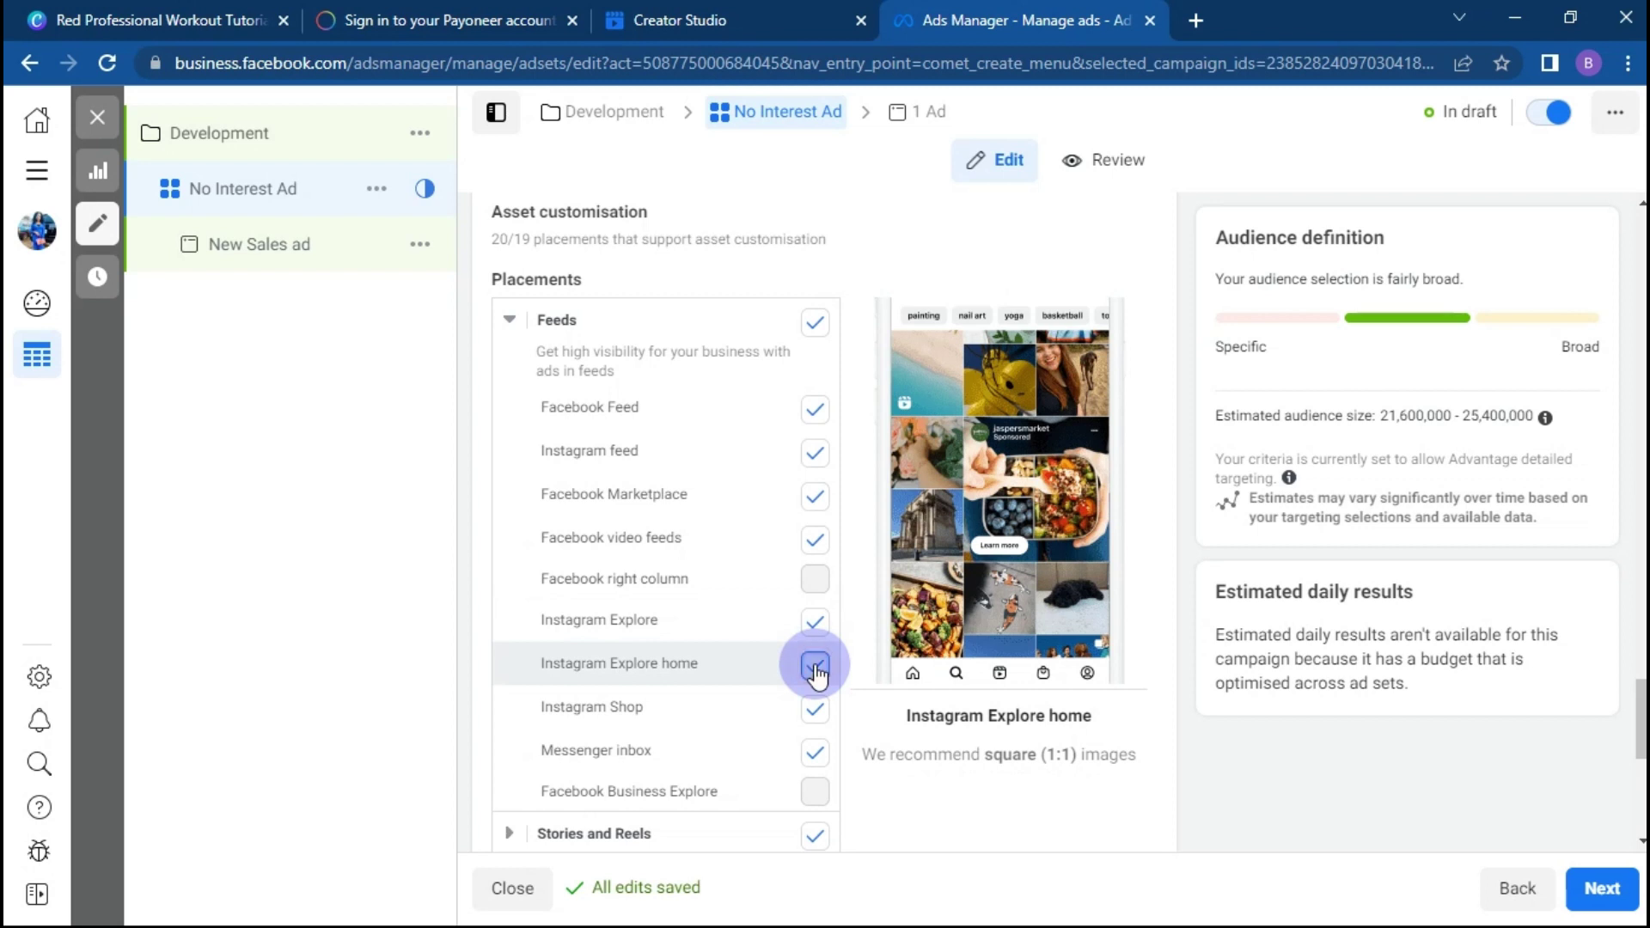
pyautogui.click(814, 665)
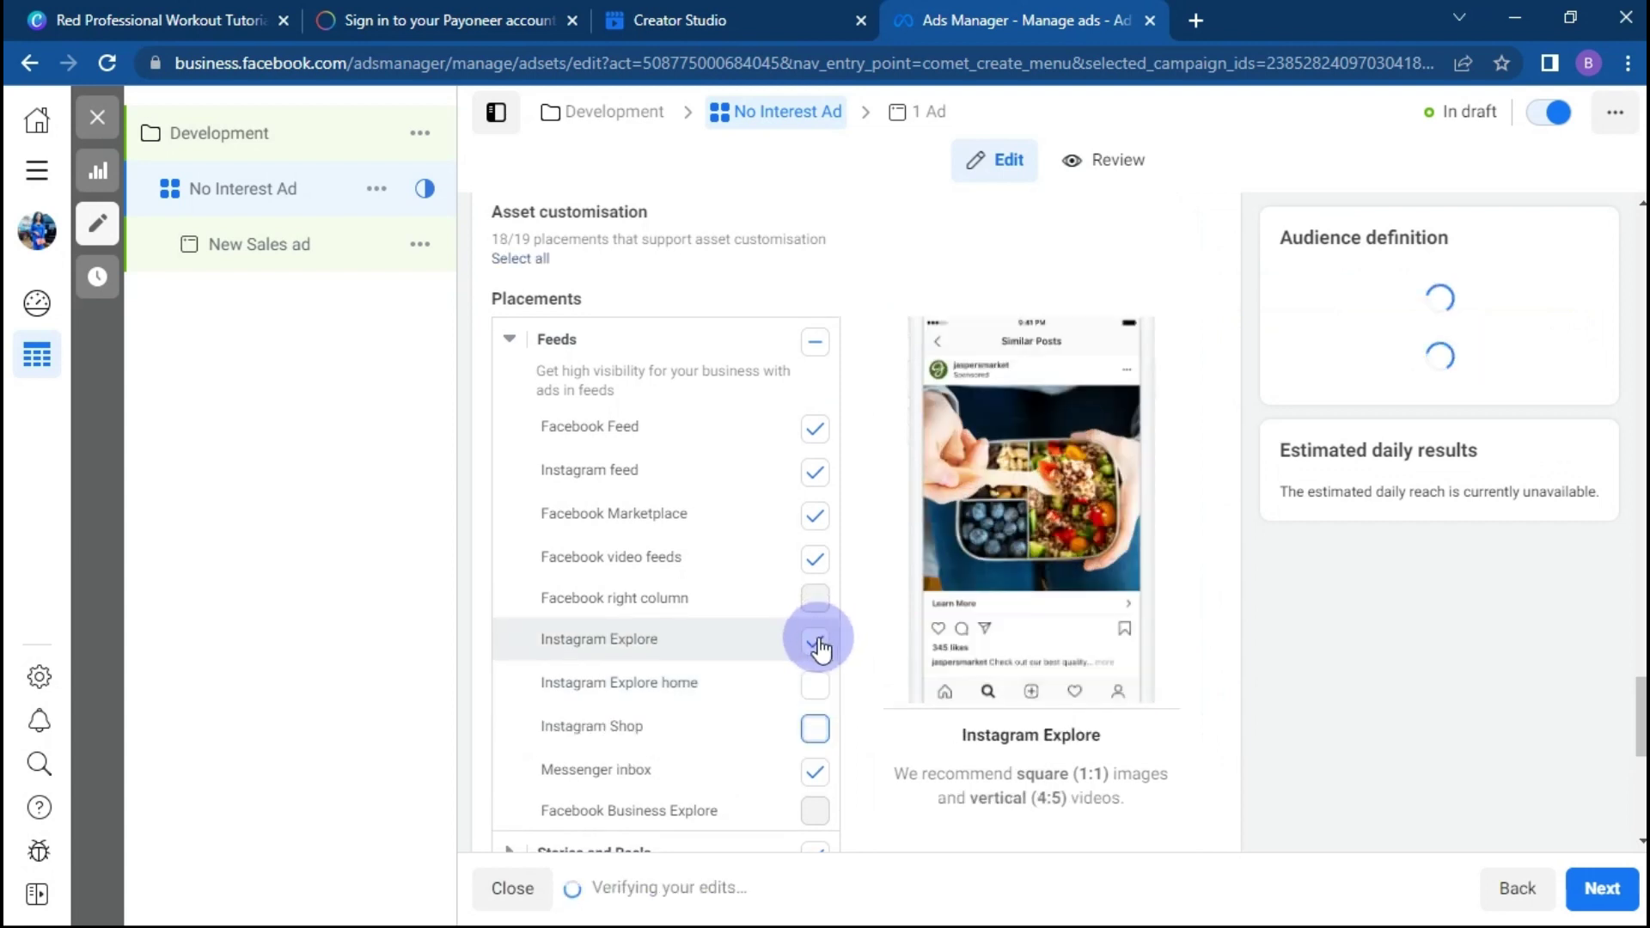
pyautogui.click(819, 651)
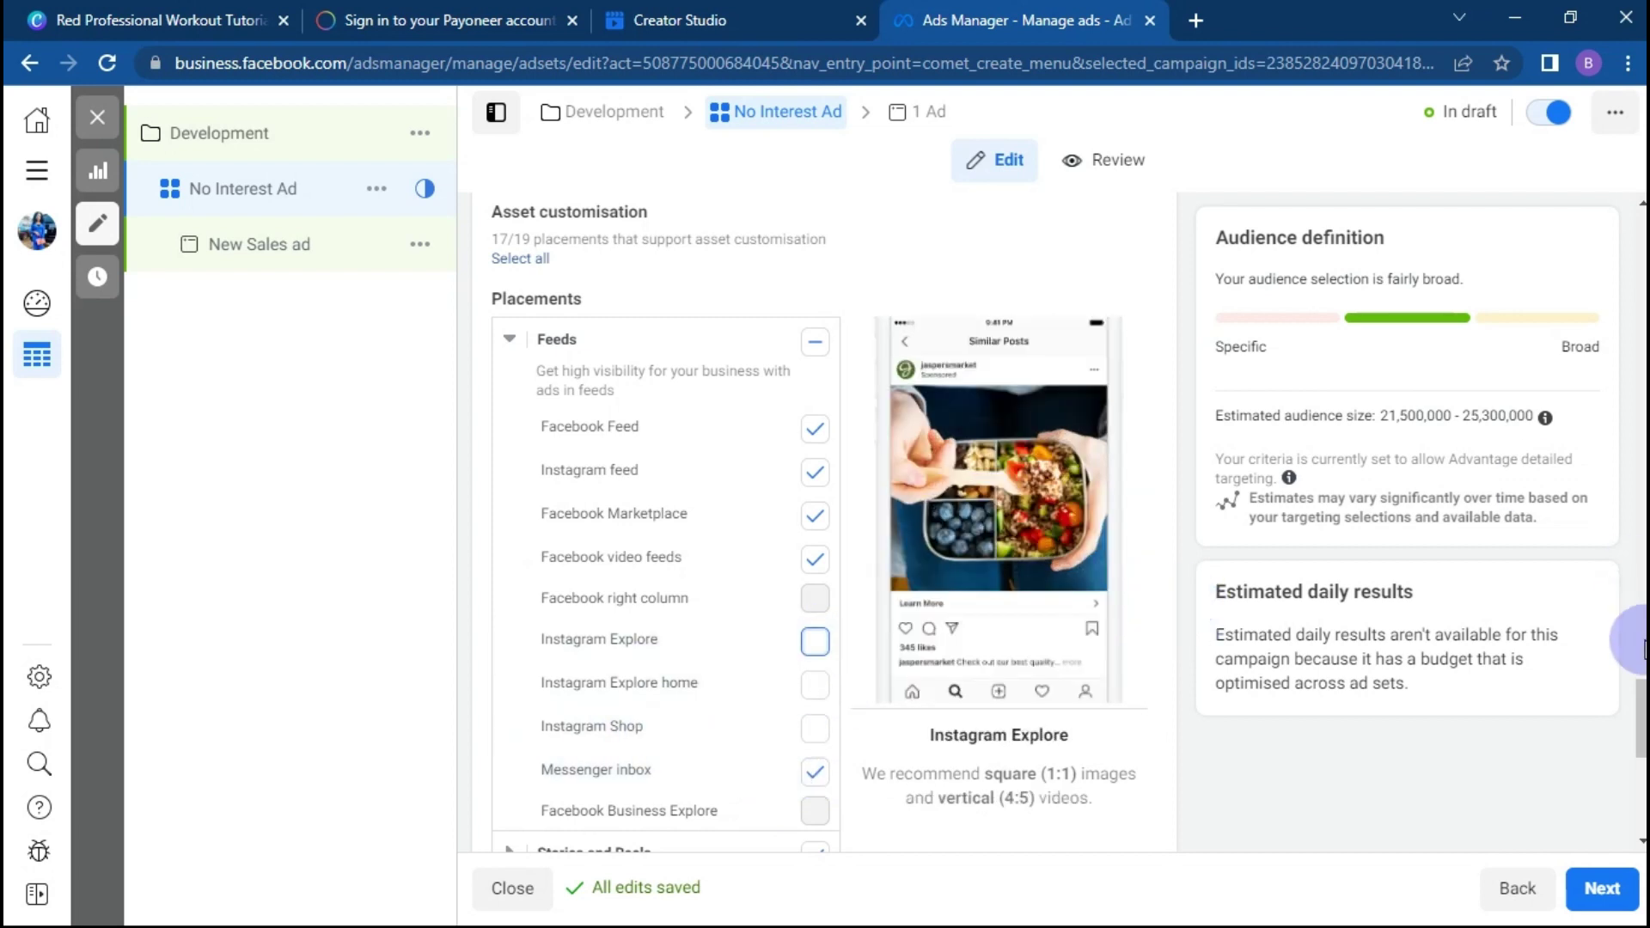
# Step: Exclude Instagram Stories, Messenger Stories and Instagram Reels from the Stories and Reels placements
pyautogui.scroll(-5, 1625, 627)
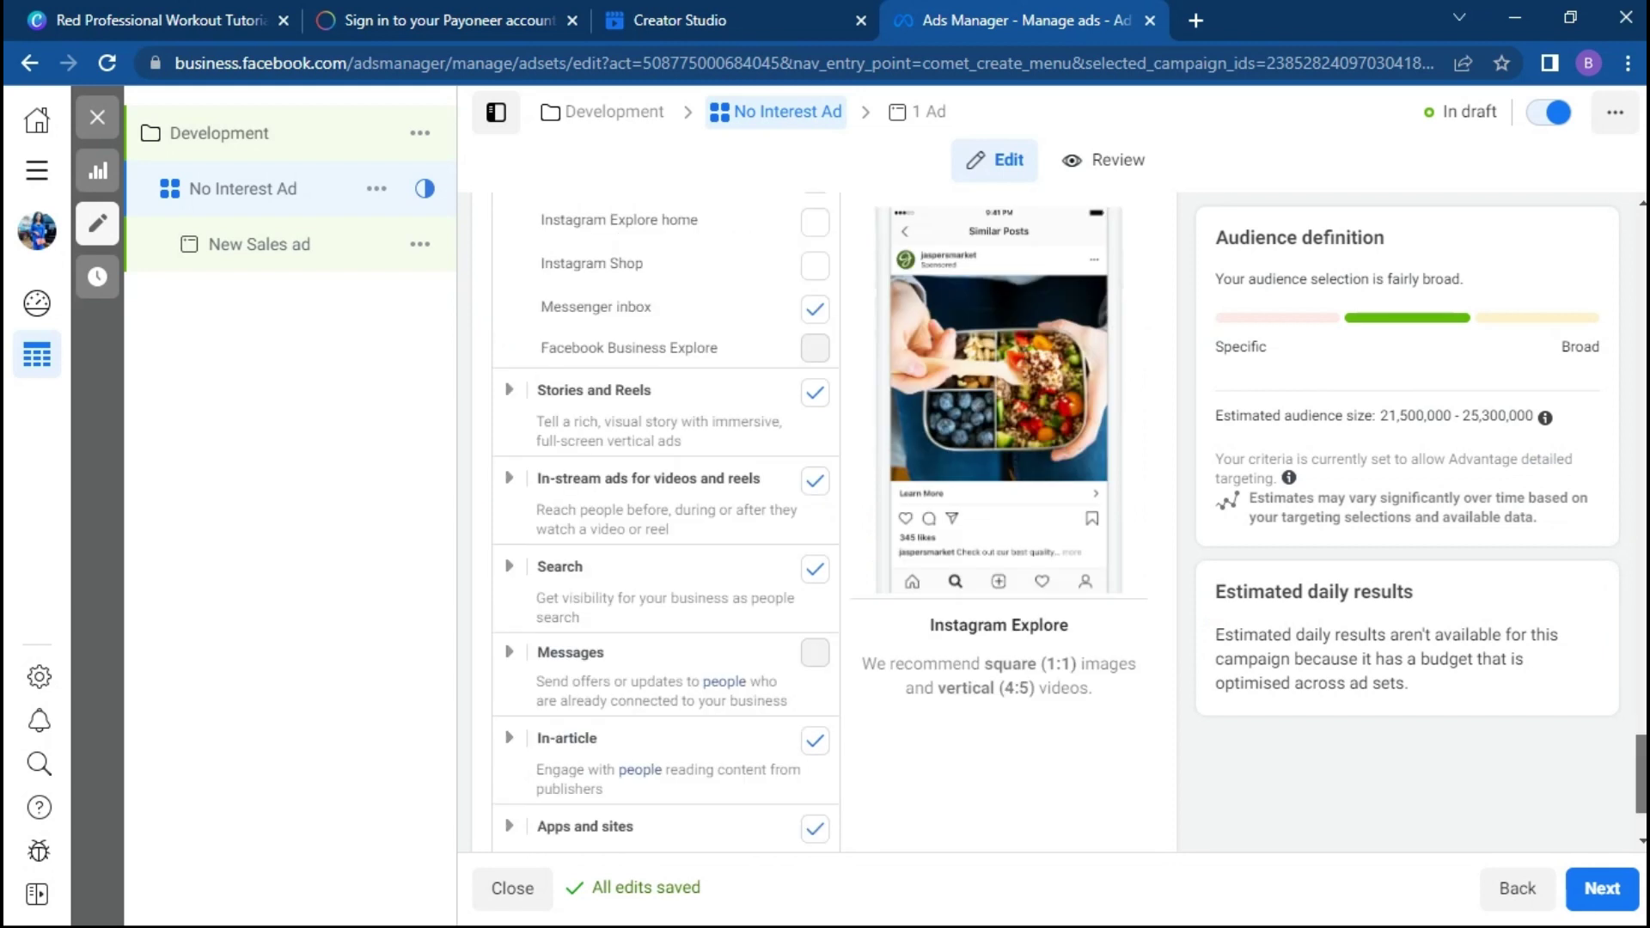
pyautogui.click(509, 391)
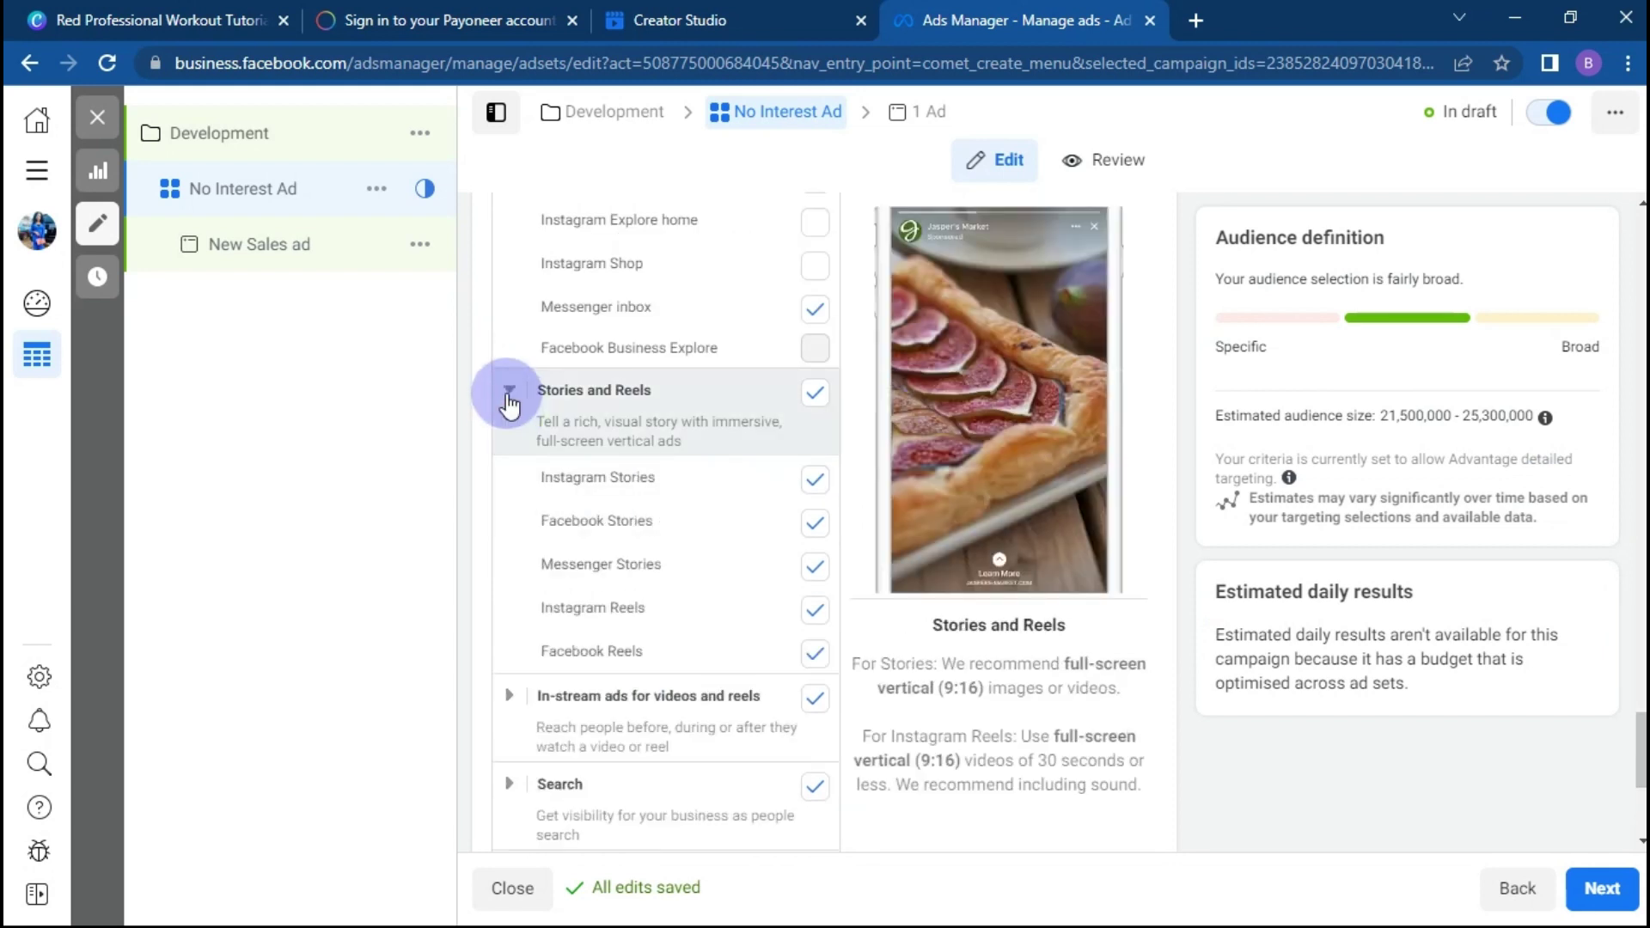
pyautogui.click(817, 484)
pyautogui.click(817, 484)
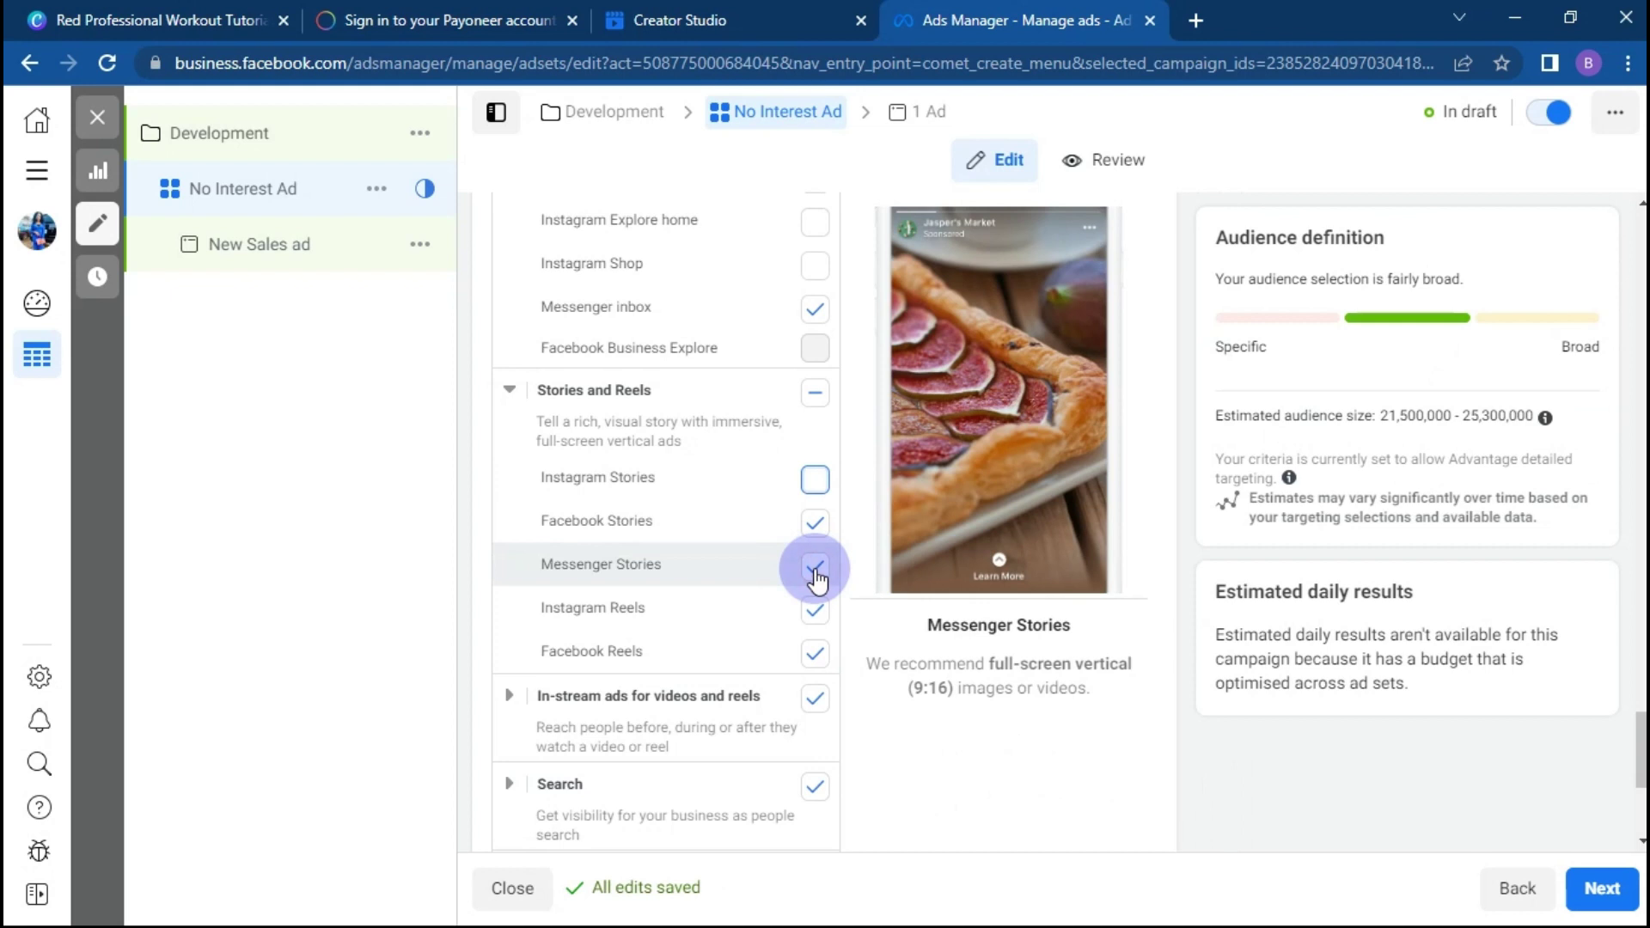
pyautogui.click(817, 574)
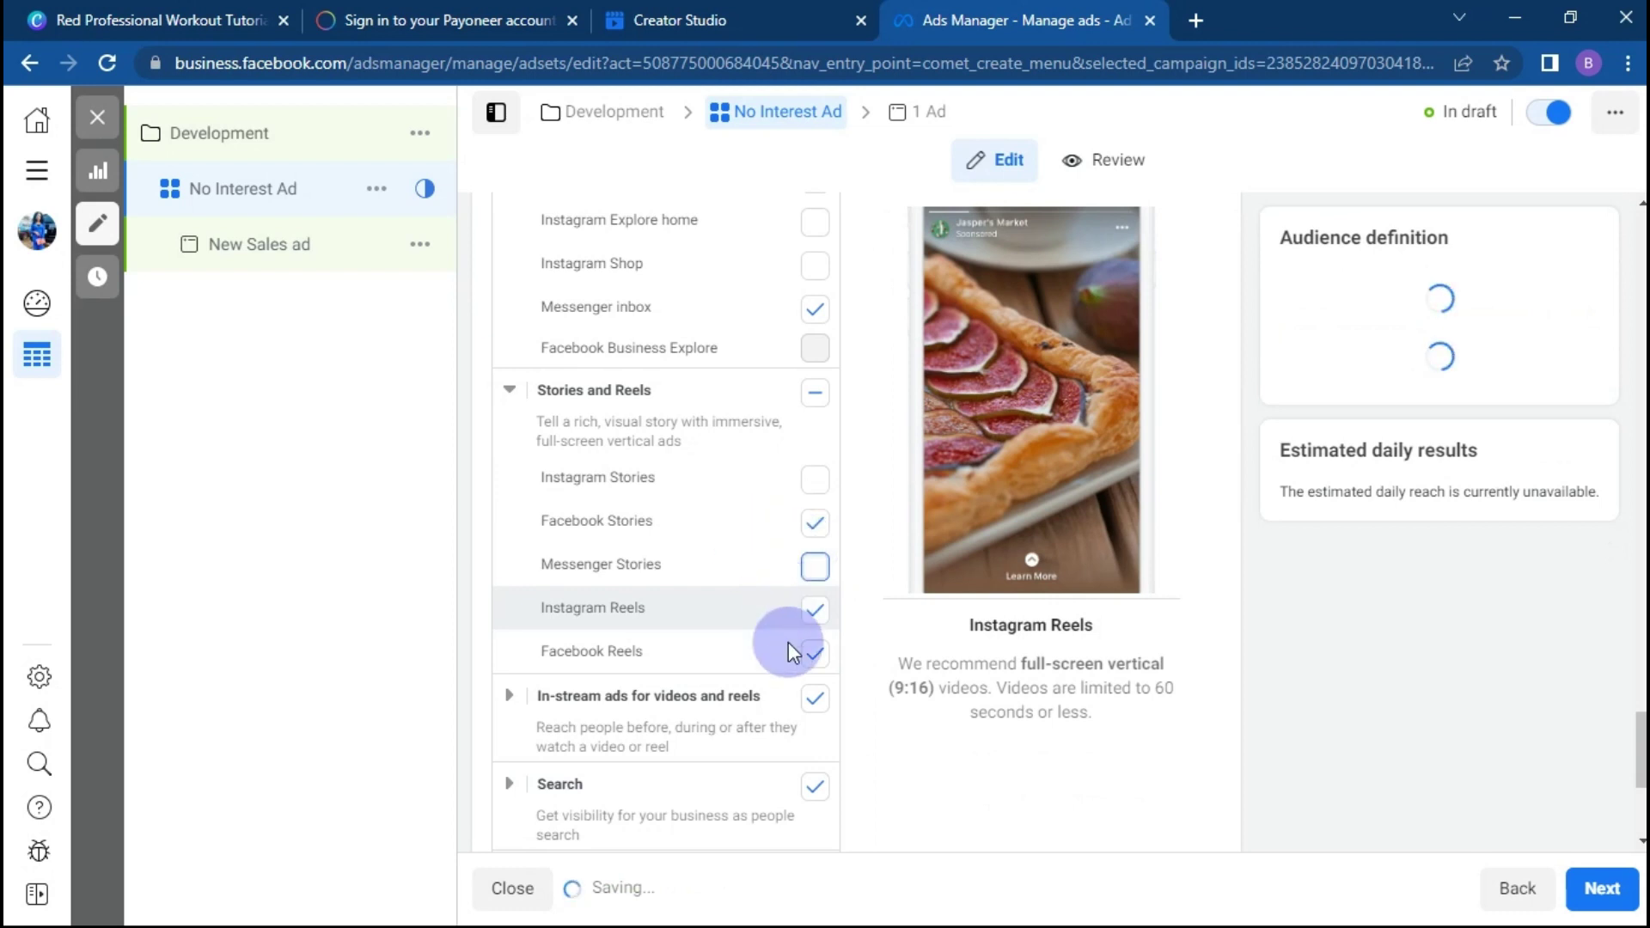
pyautogui.click(787, 609)
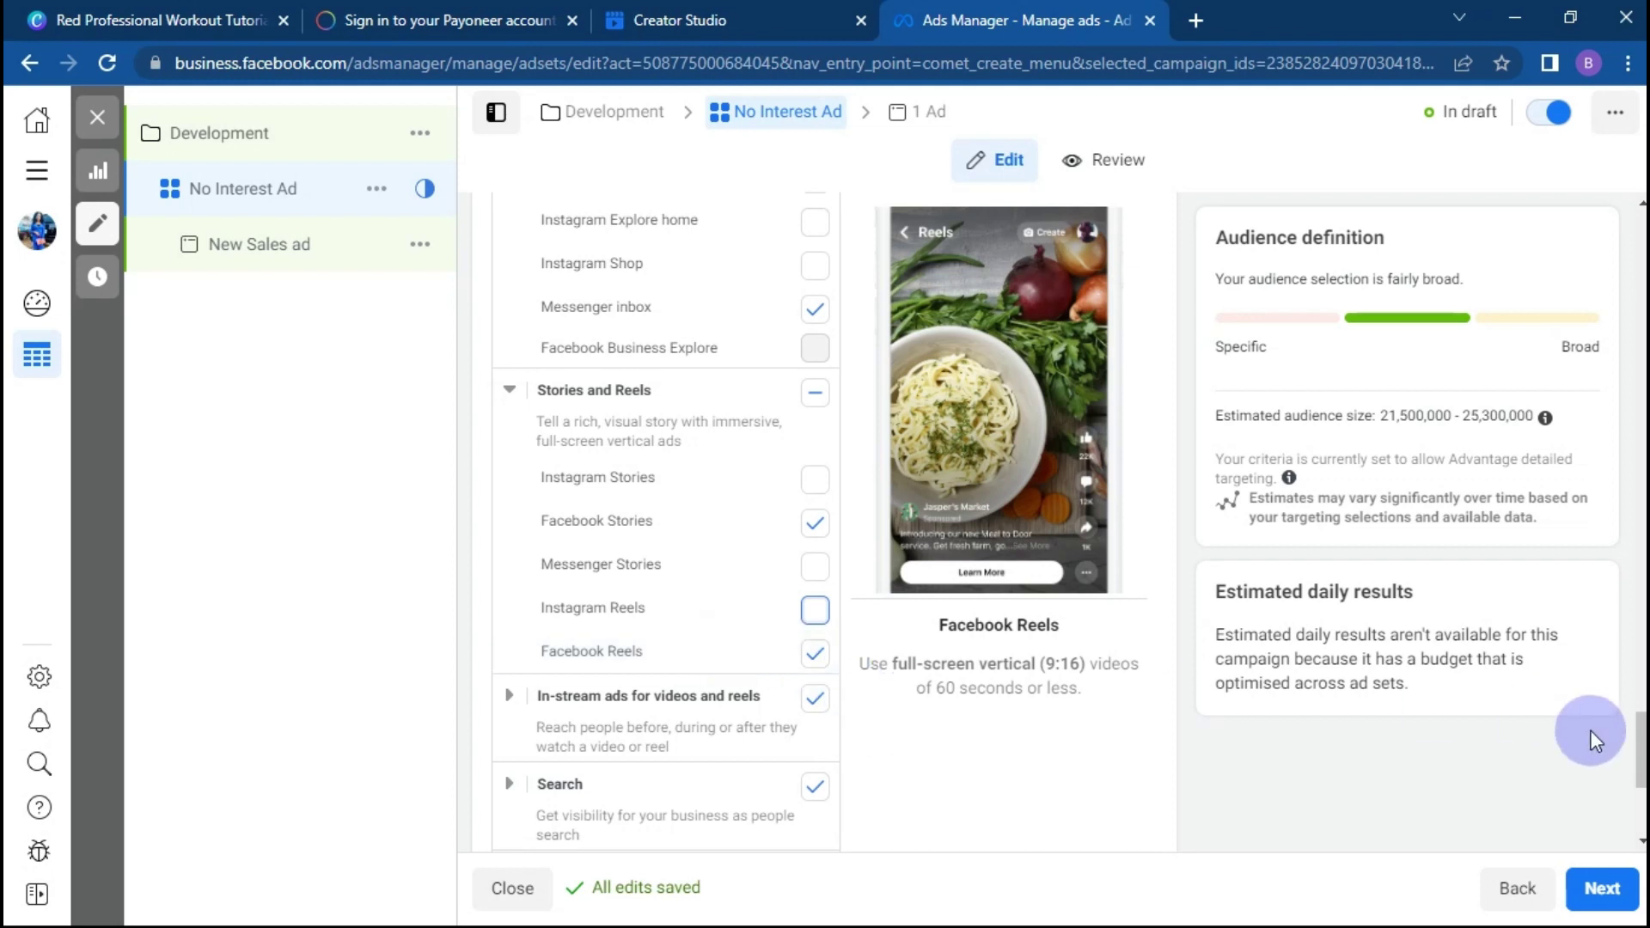
# Step: Expand the in-stream ads for videos and reels placements, and exclude the Search and In-article placements
pyautogui.scroll(-2, 666, 515)
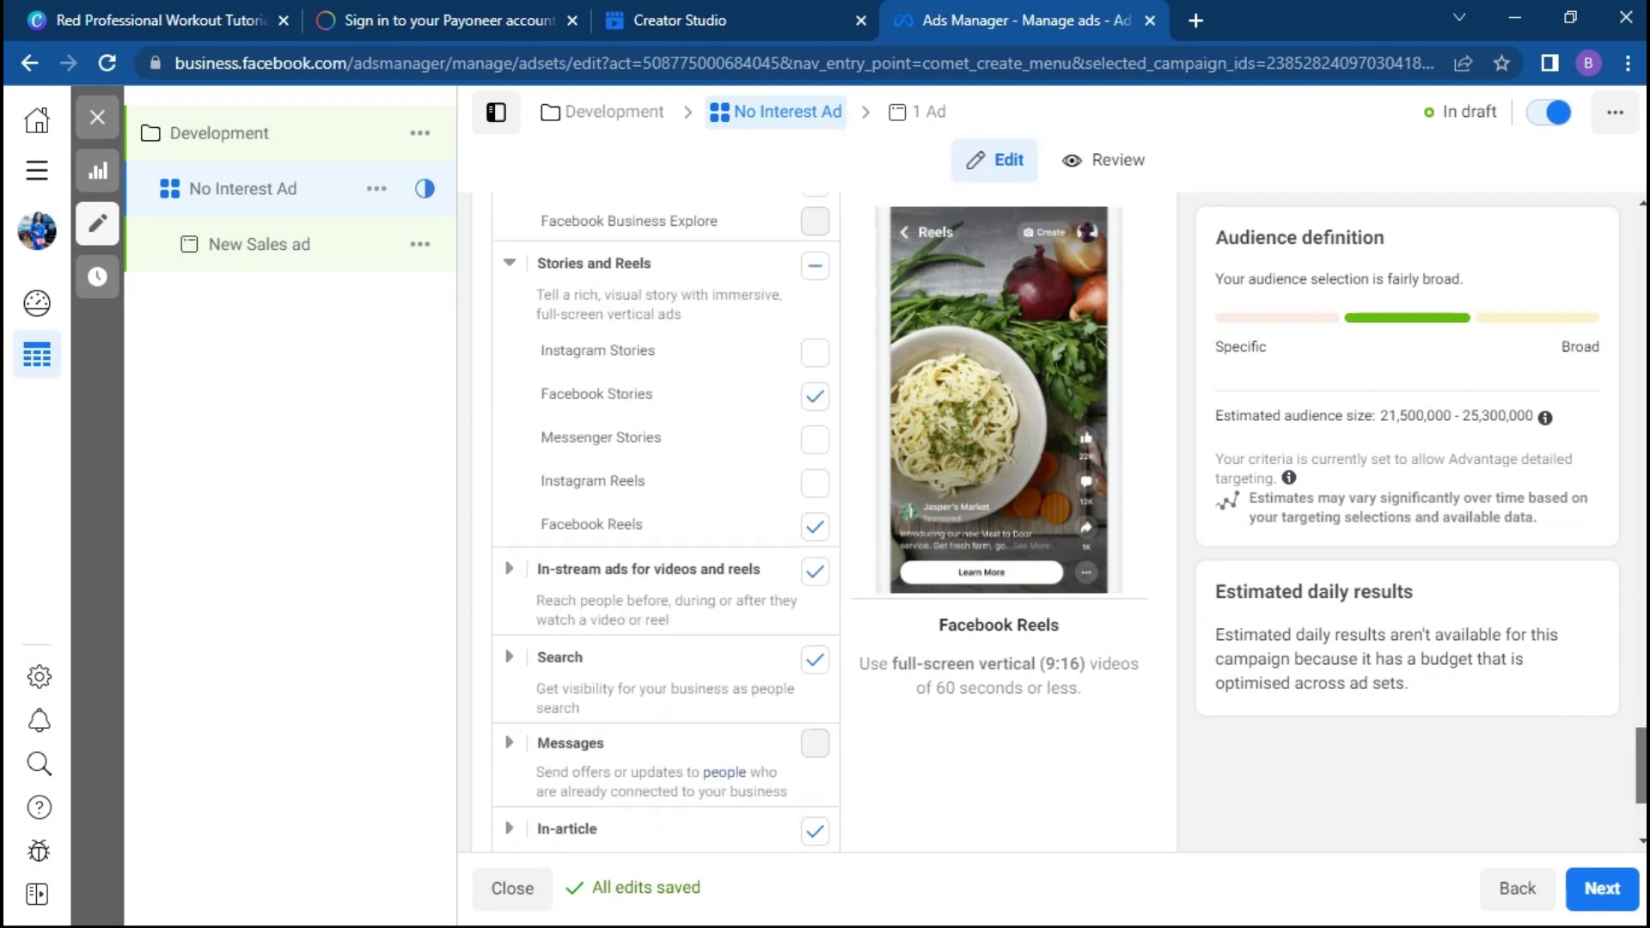
pyautogui.scroll(-1, 1619, 769)
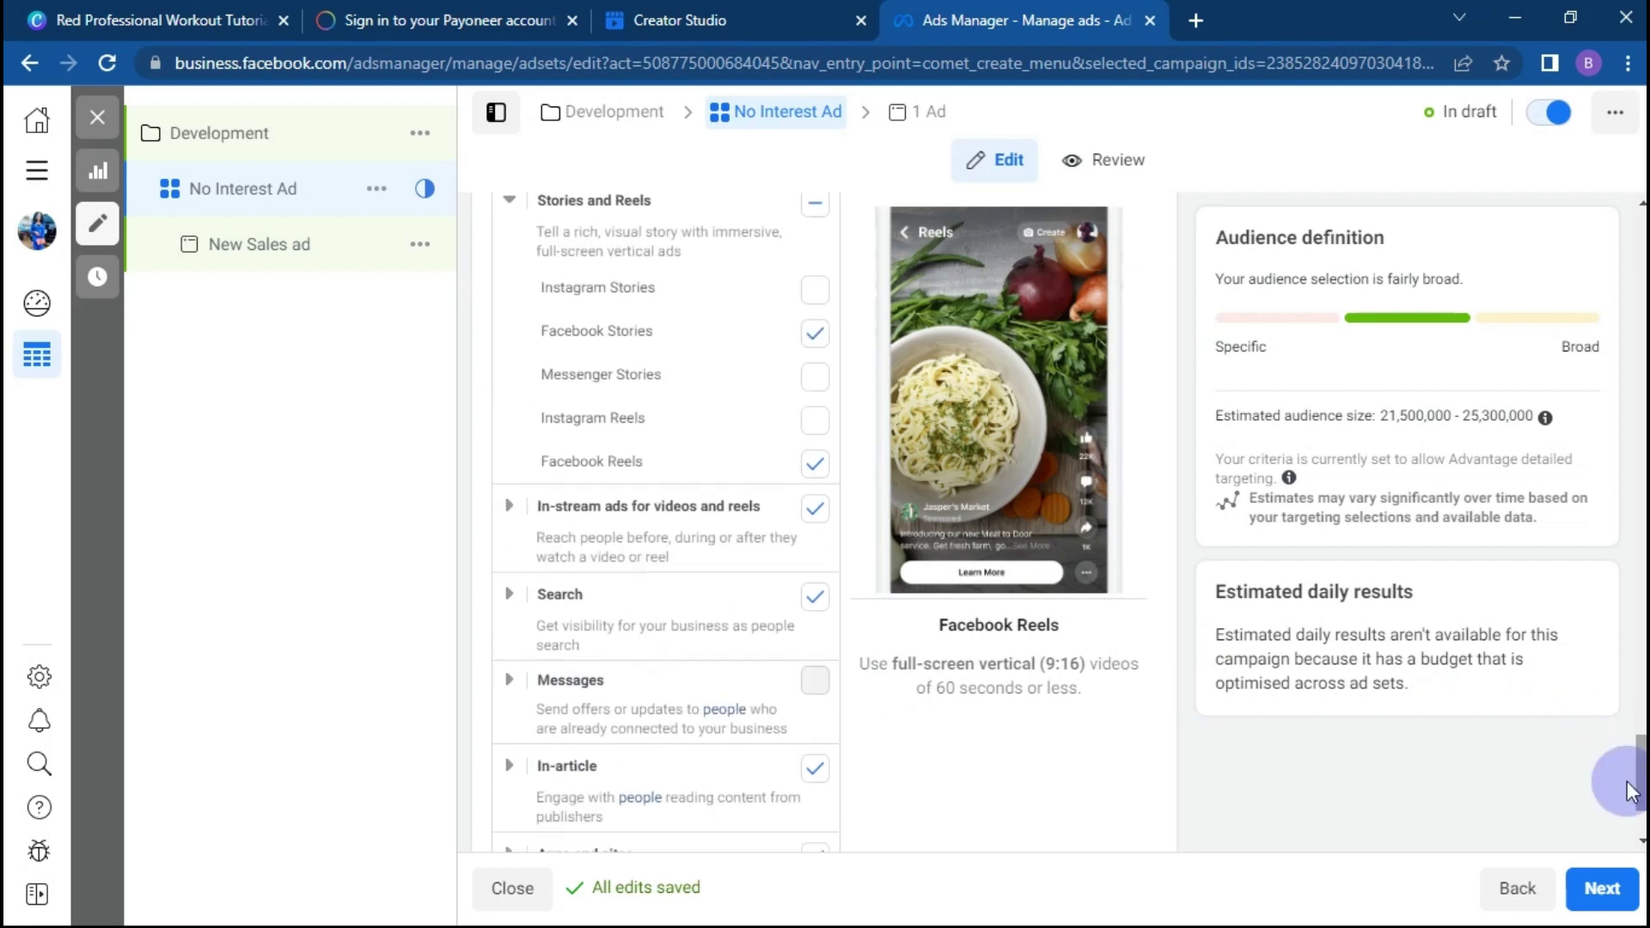
pyautogui.click(508, 512)
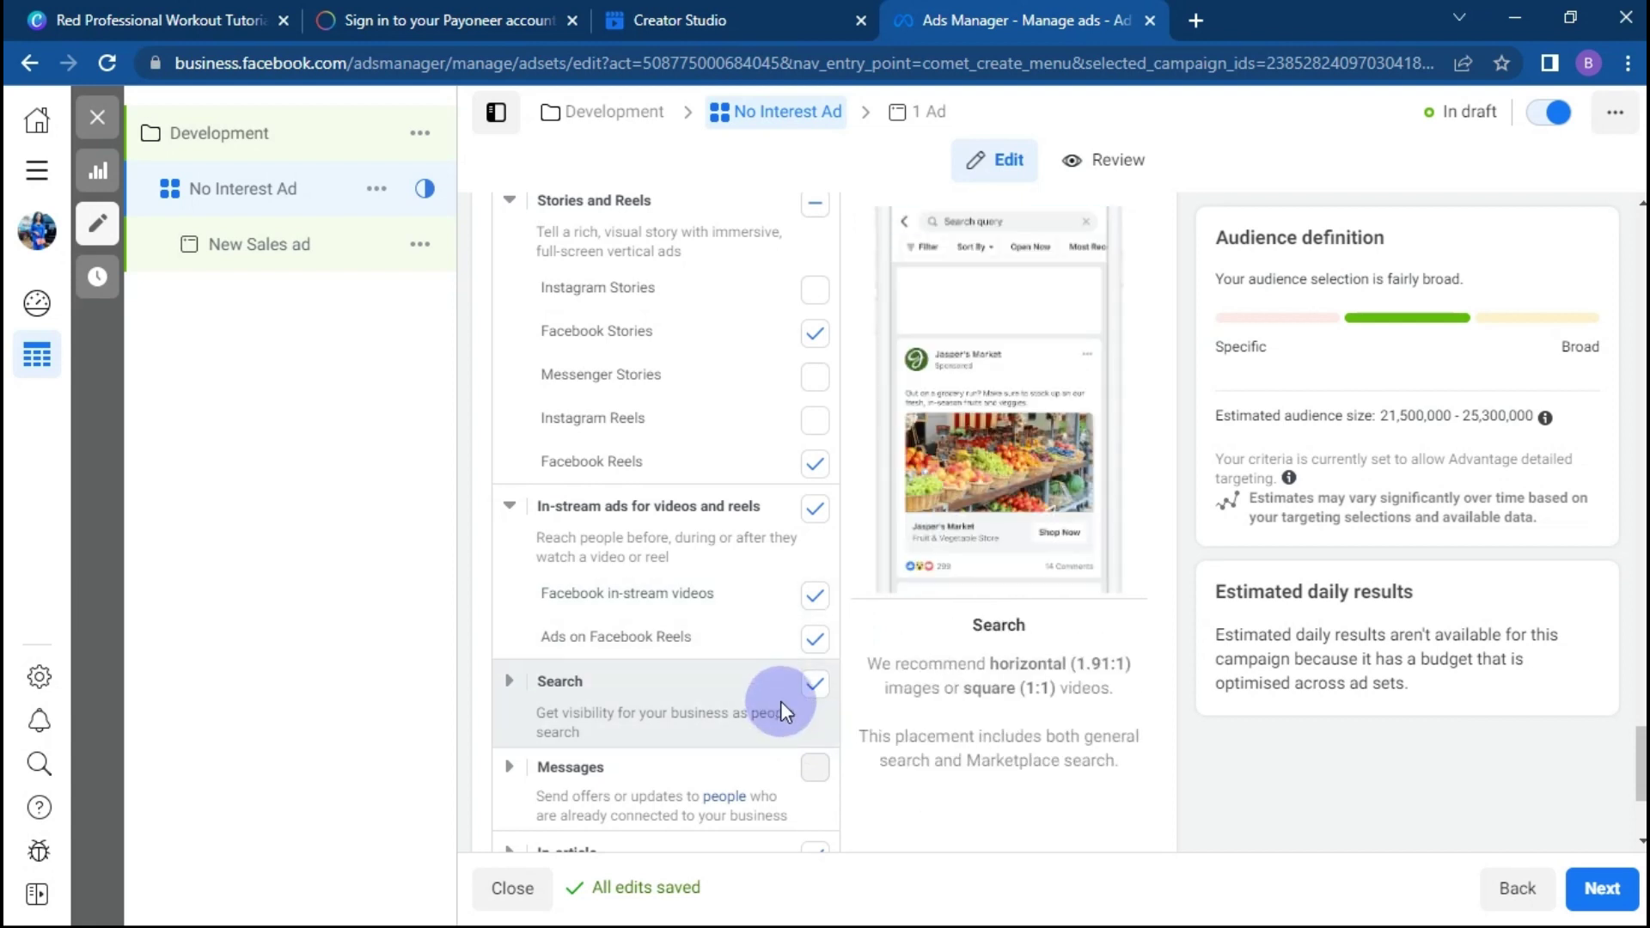
pyautogui.click(833, 693)
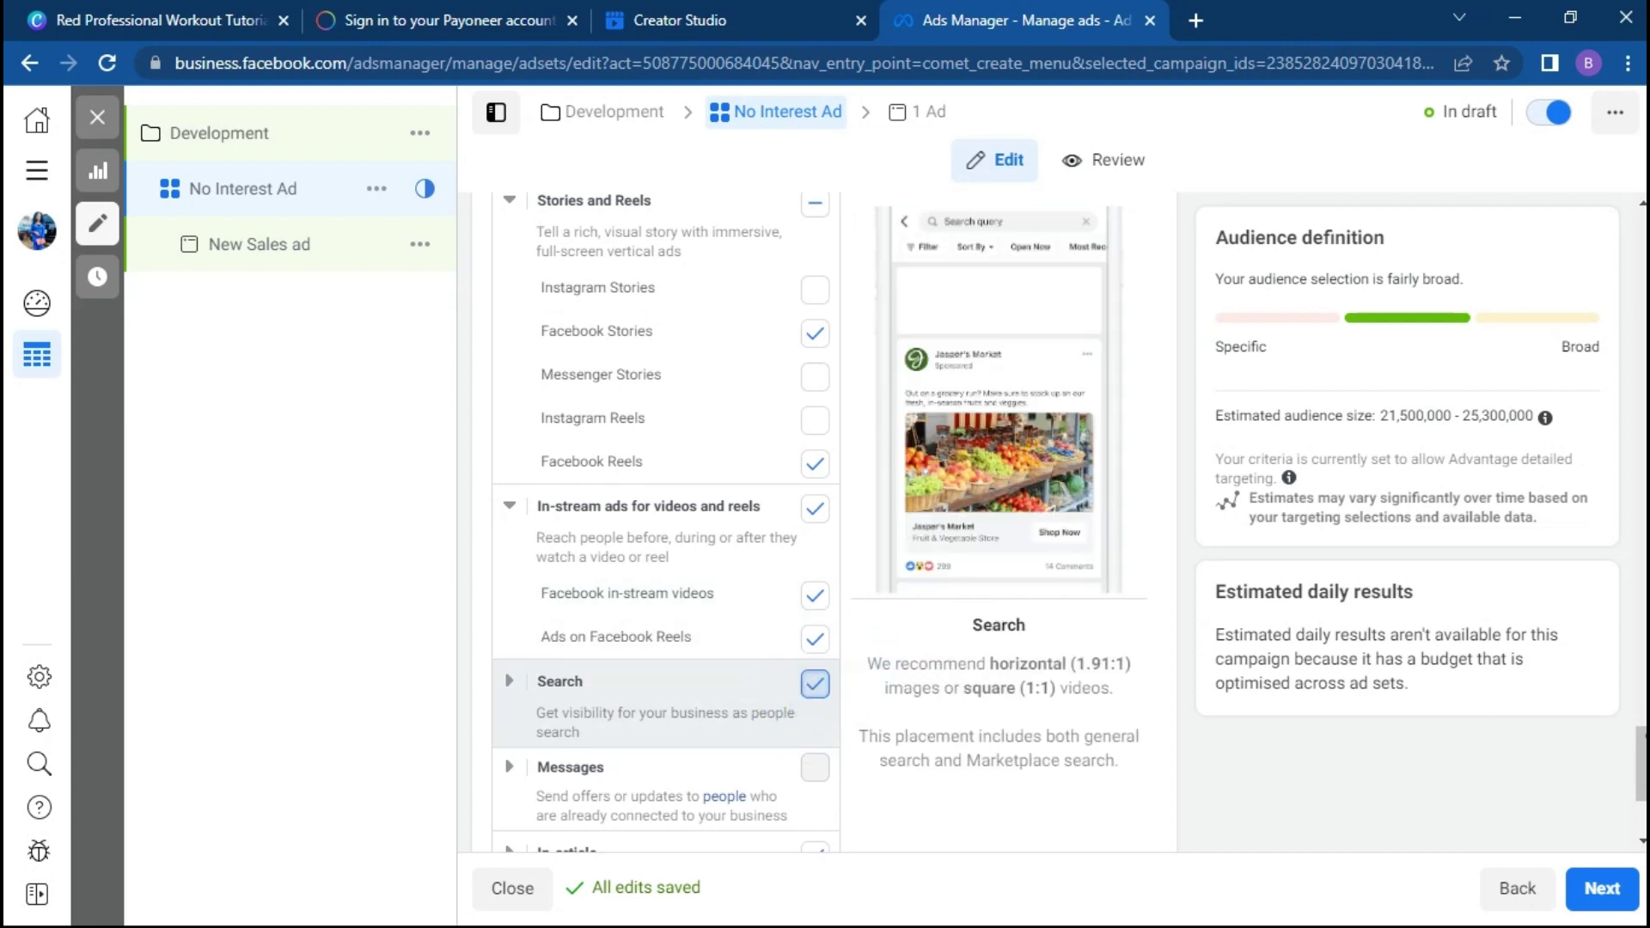
pyautogui.click(815, 684)
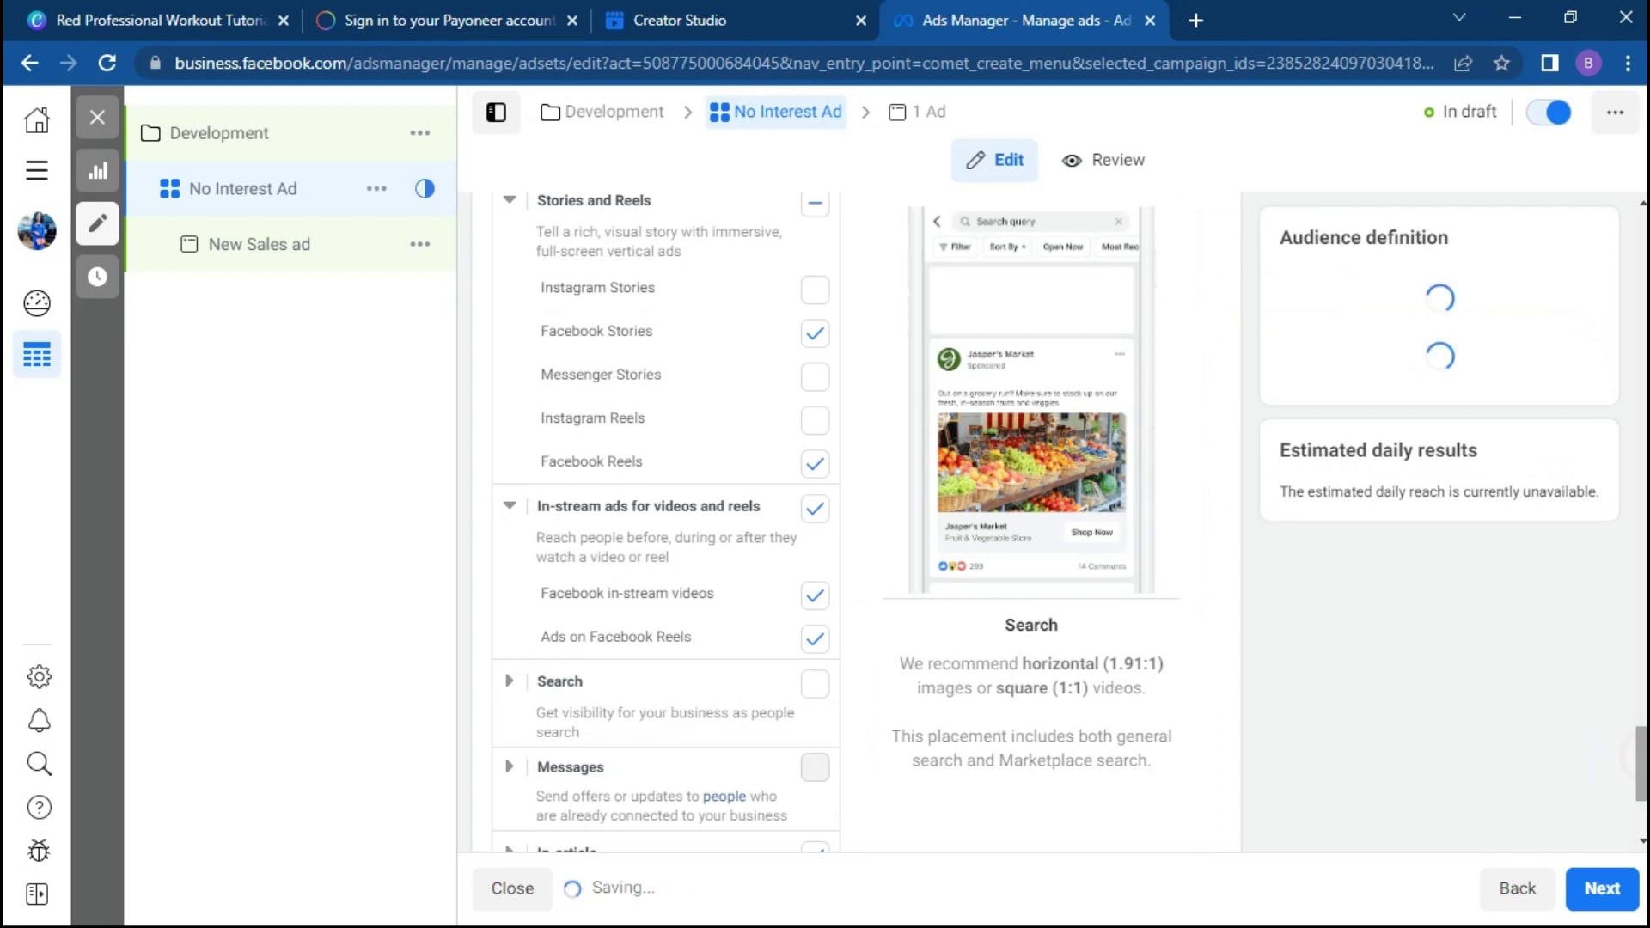
pyautogui.scroll(-2, 481, 752)
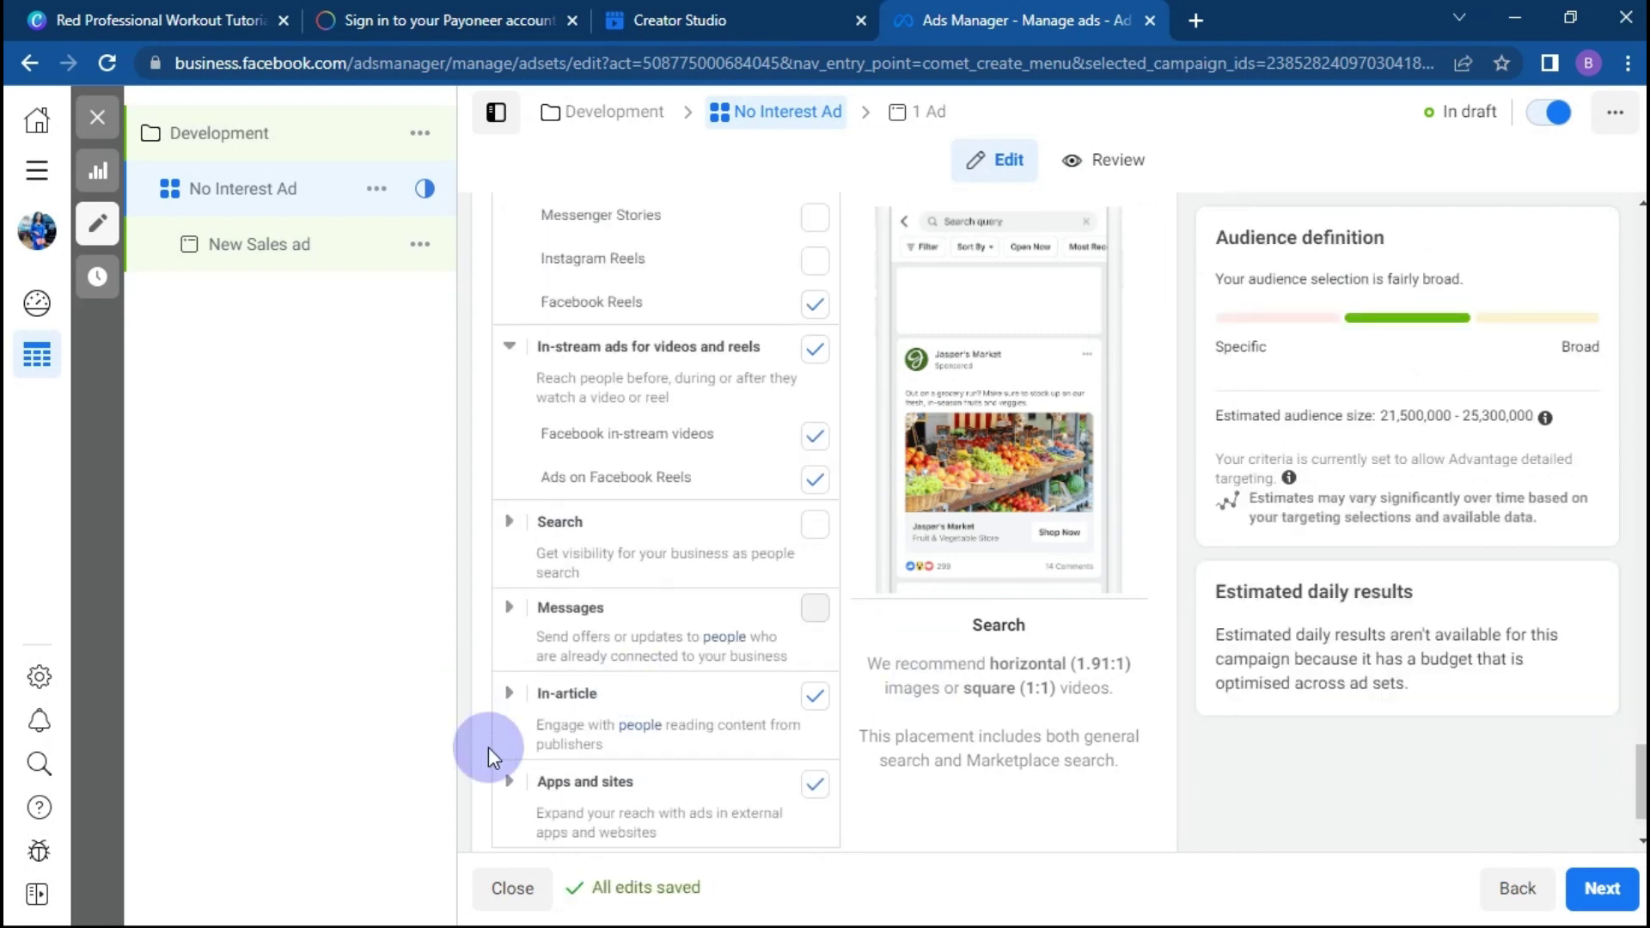
pyautogui.click(815, 698)
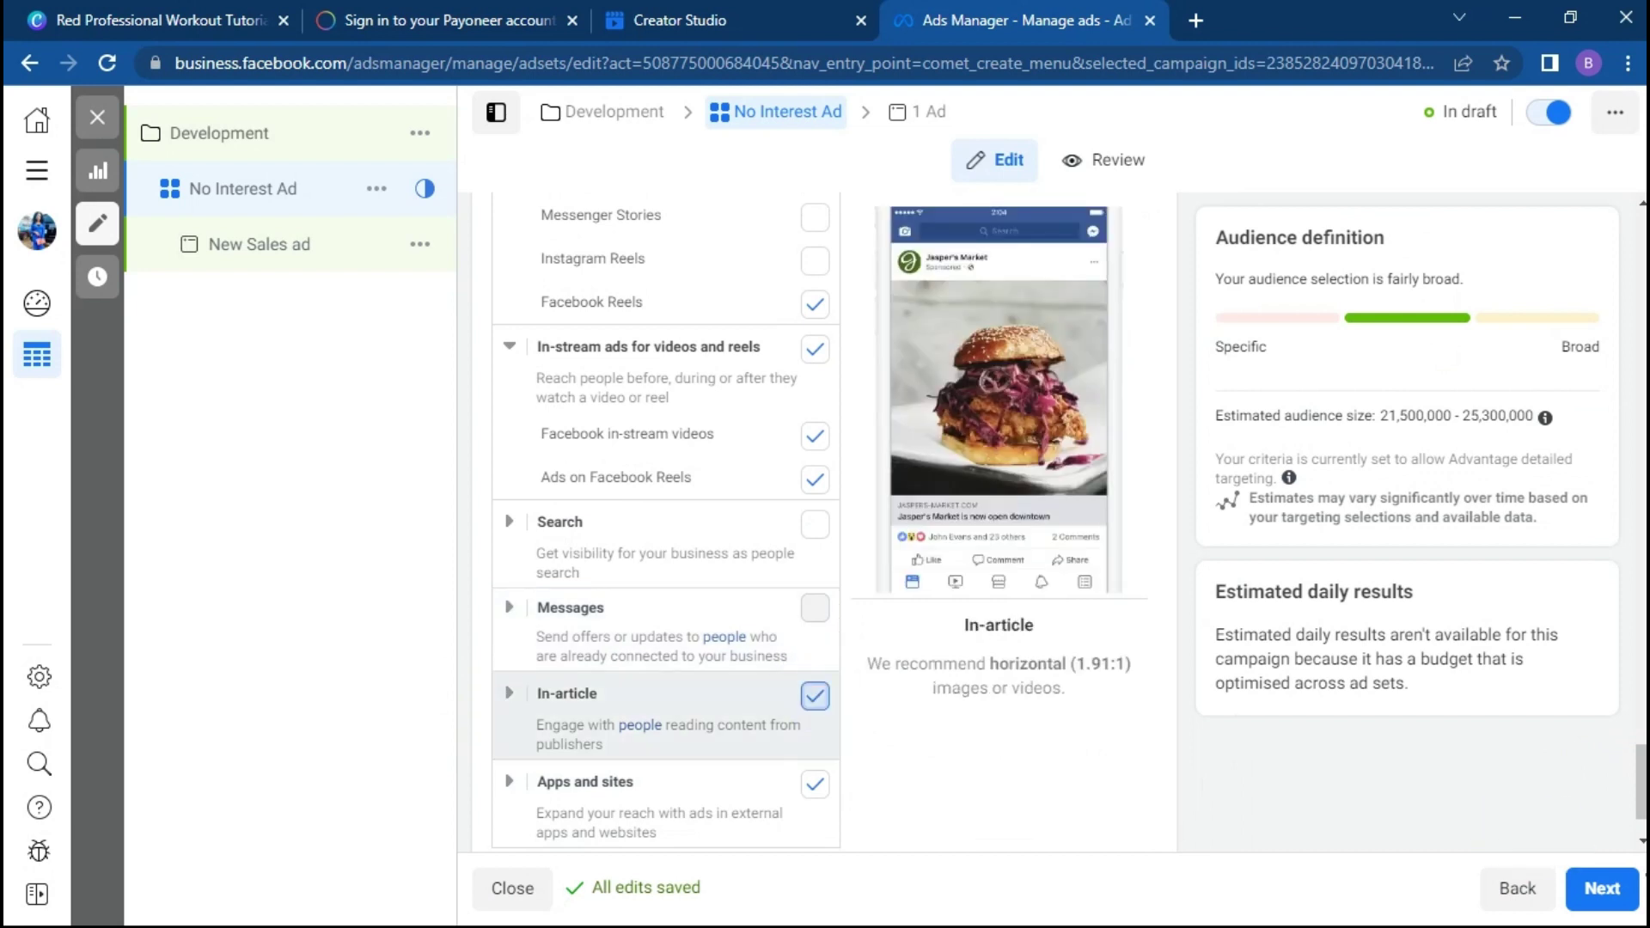
pyautogui.click(815, 696)
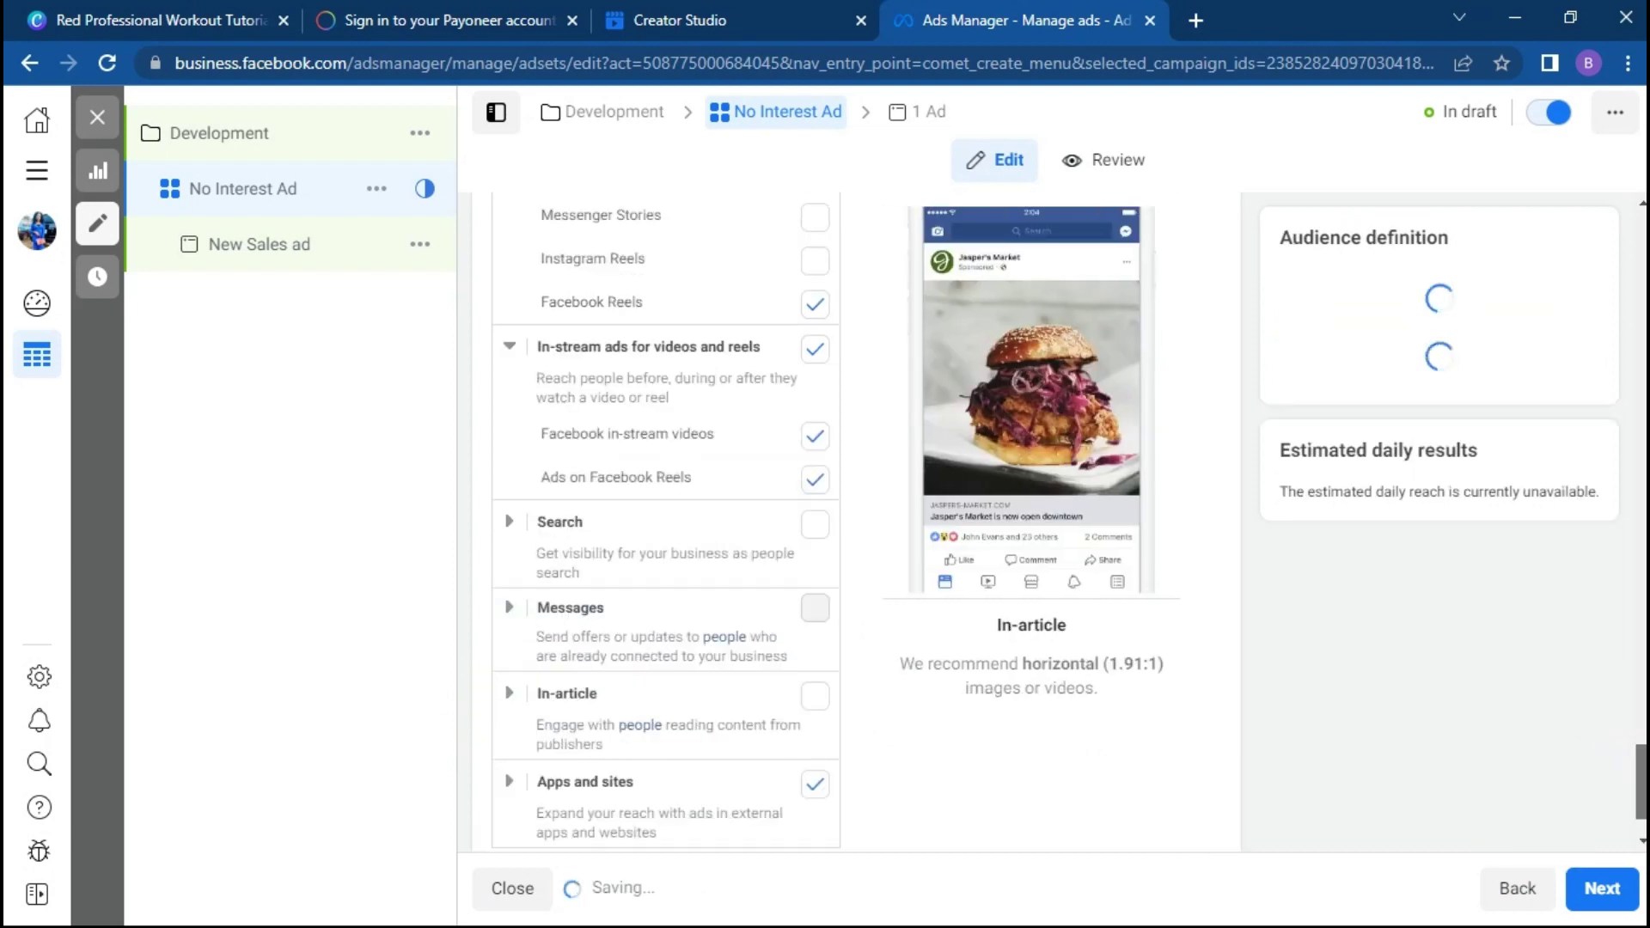
# Step: Exclude Audience Network rewarded videos and Audience Network in-stream videos from the Apps and sites placements
pyautogui.scroll(-1, 625, 565)
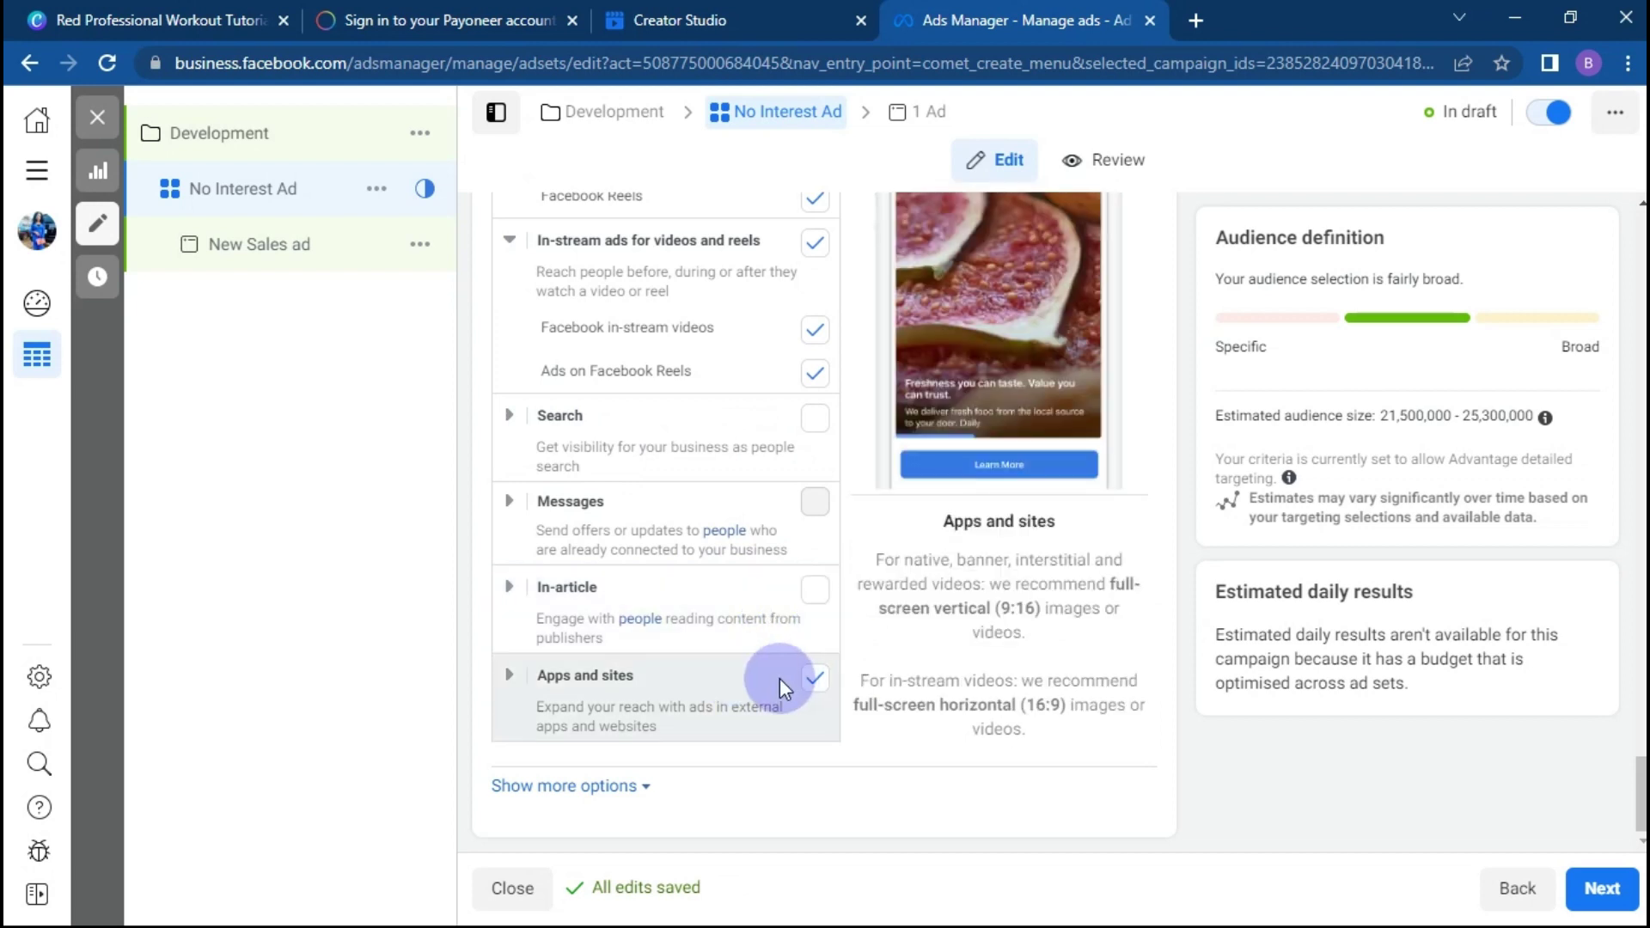
pyautogui.click(505, 675)
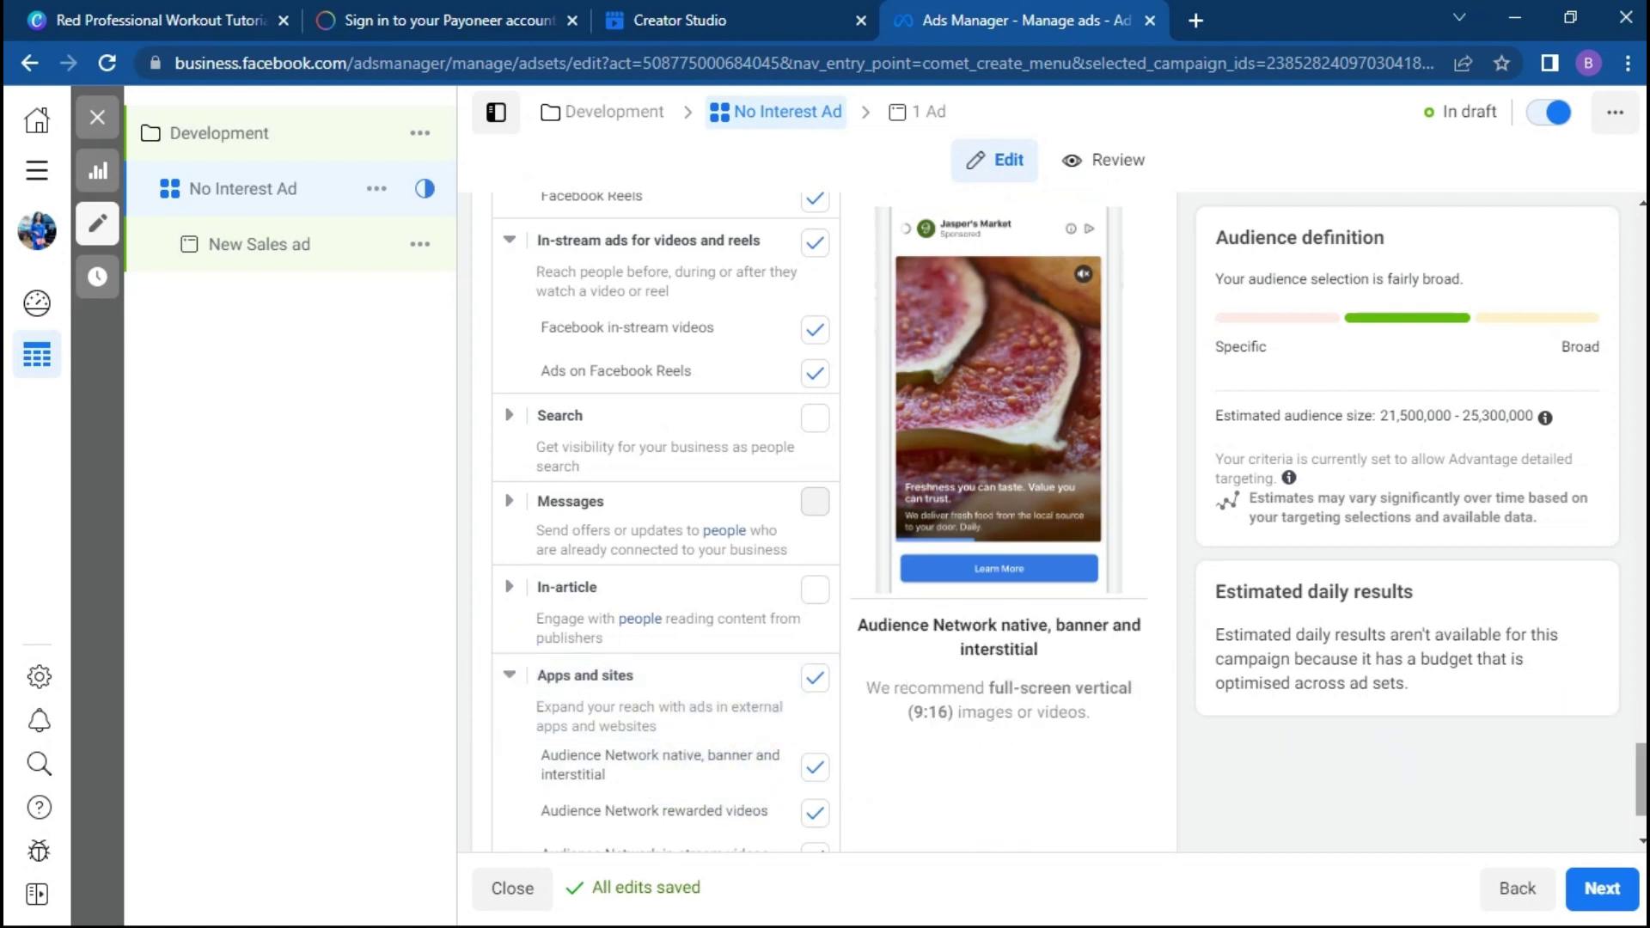
pyautogui.scroll(-2, 758, 740)
pyautogui.click(773, 720)
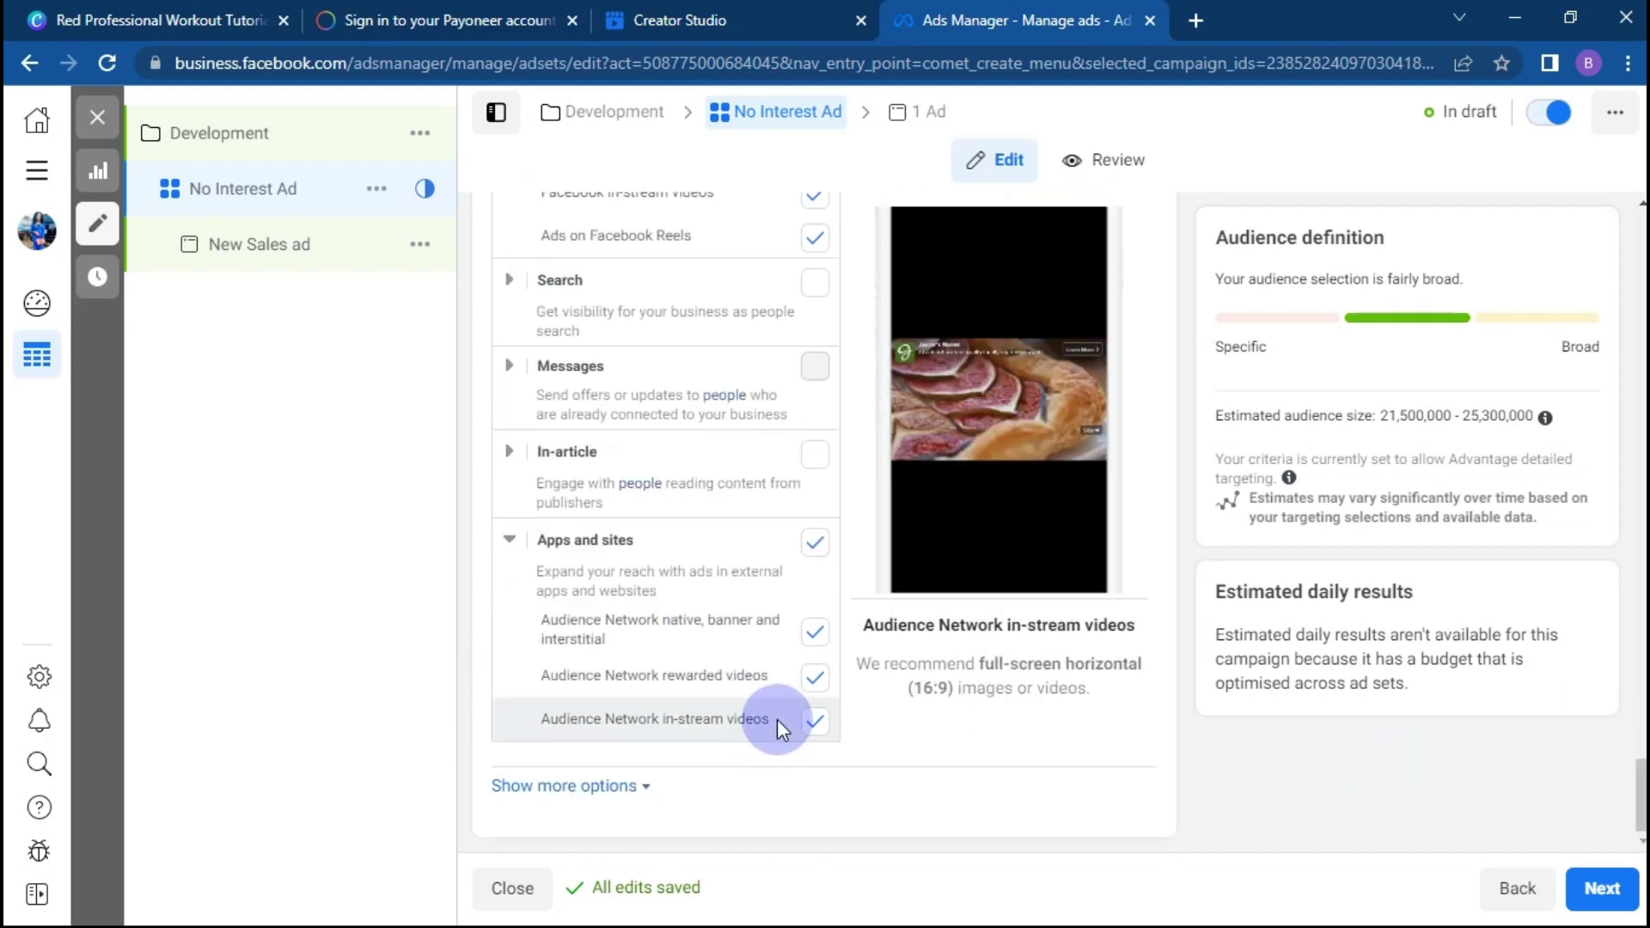
pyautogui.click(559, 620)
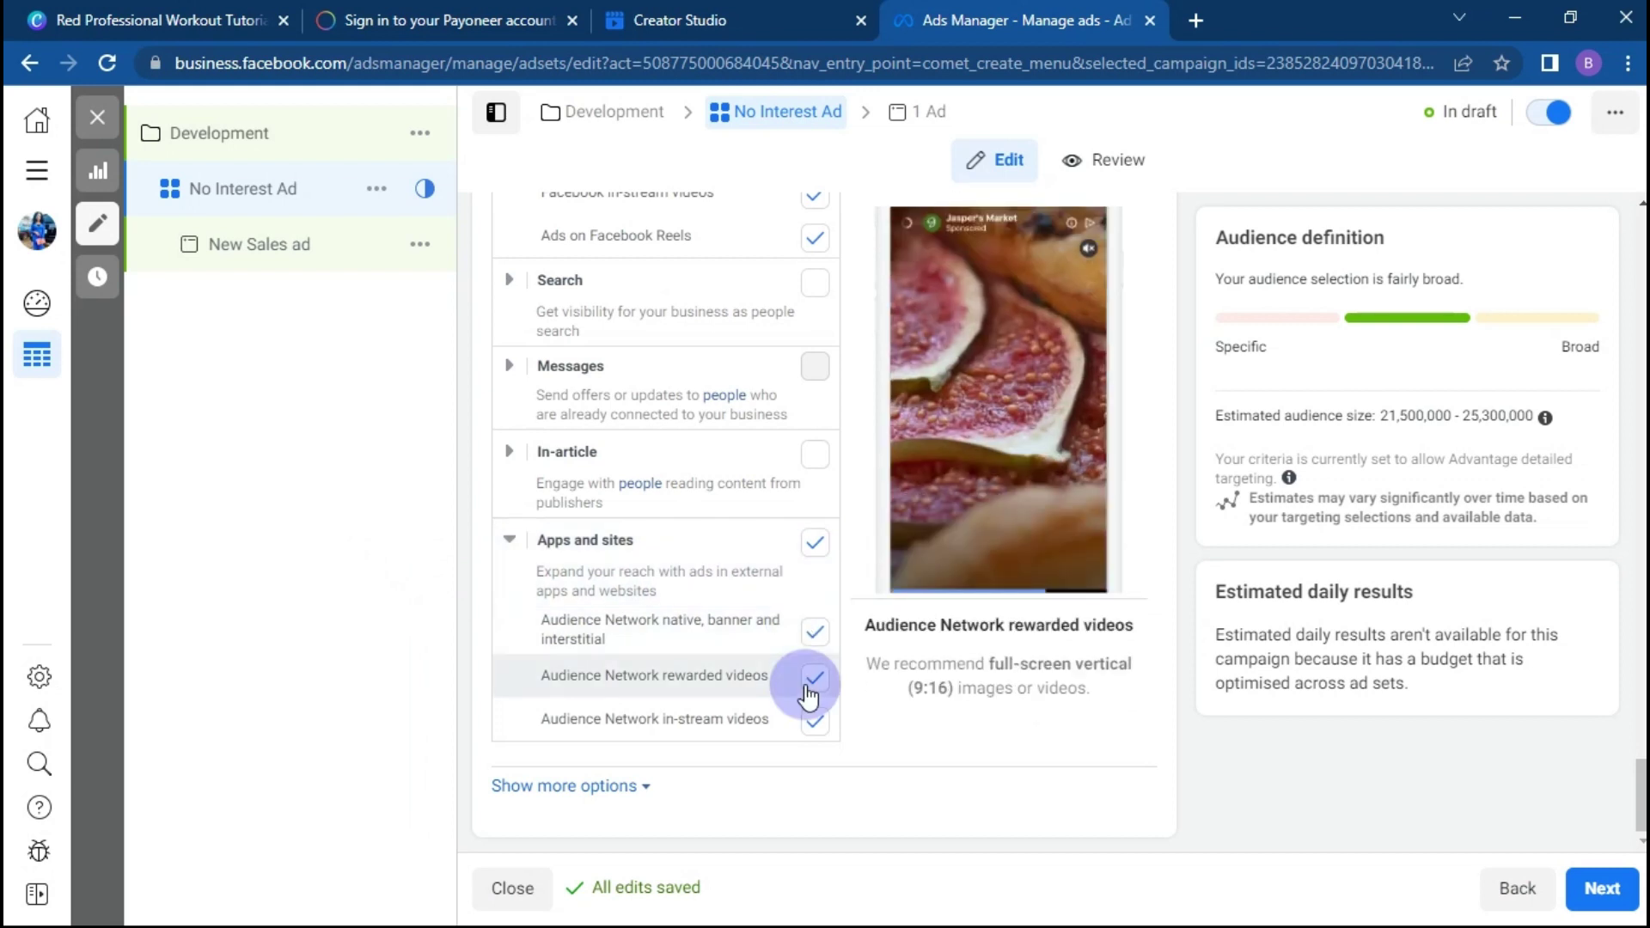
pyautogui.click(812, 684)
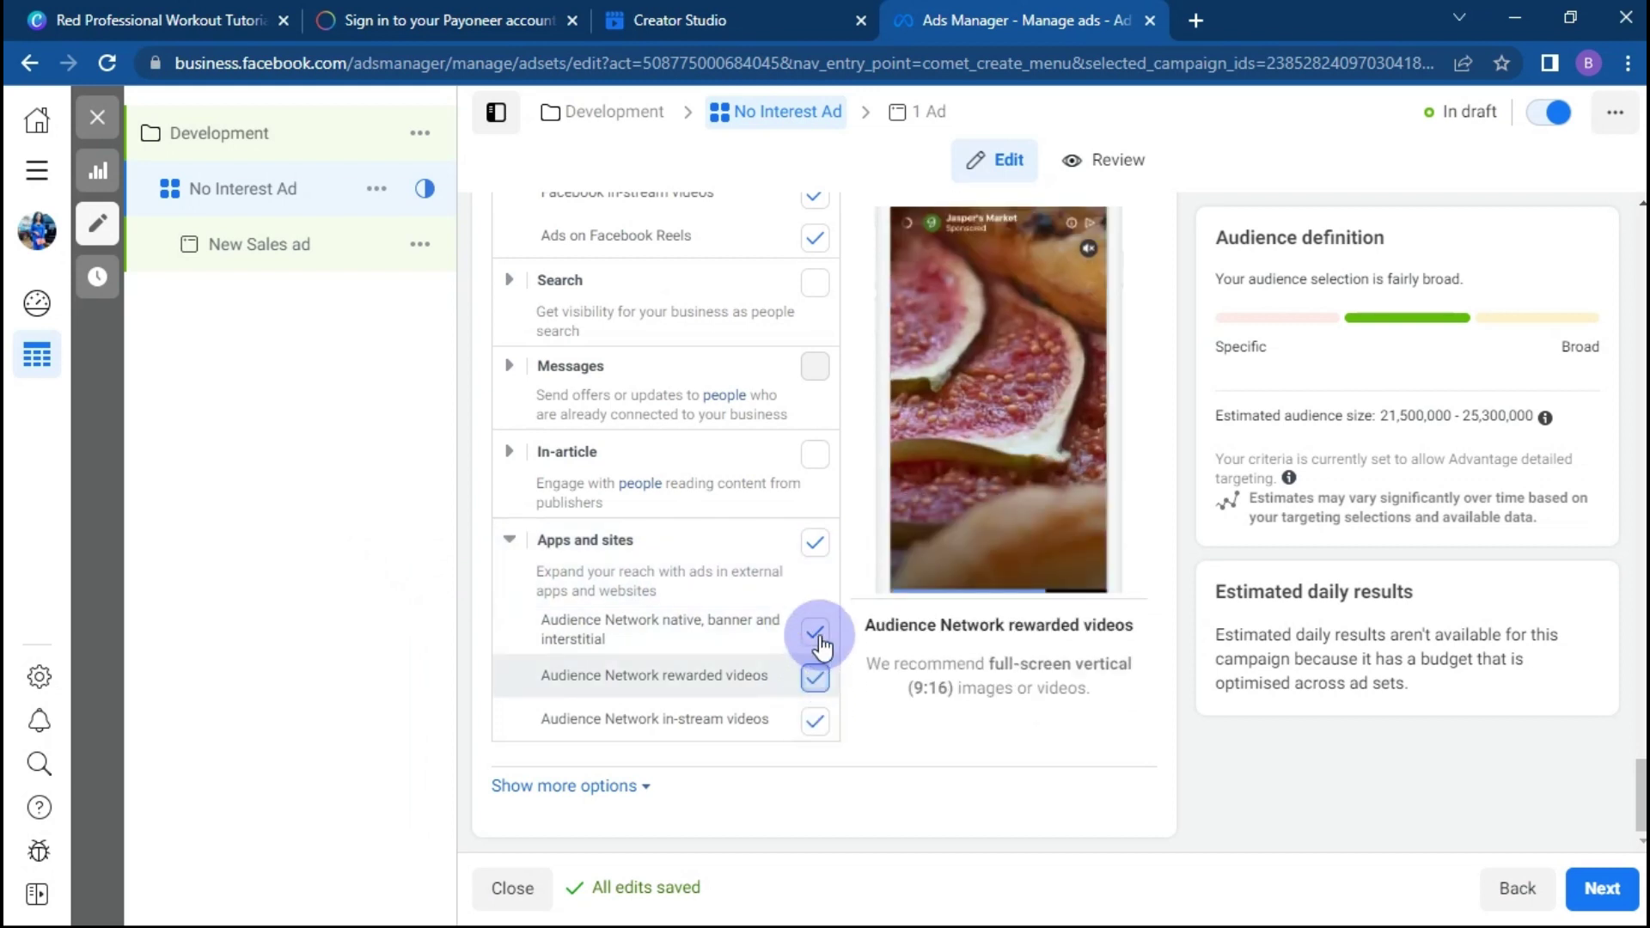
pyautogui.click(787, 717)
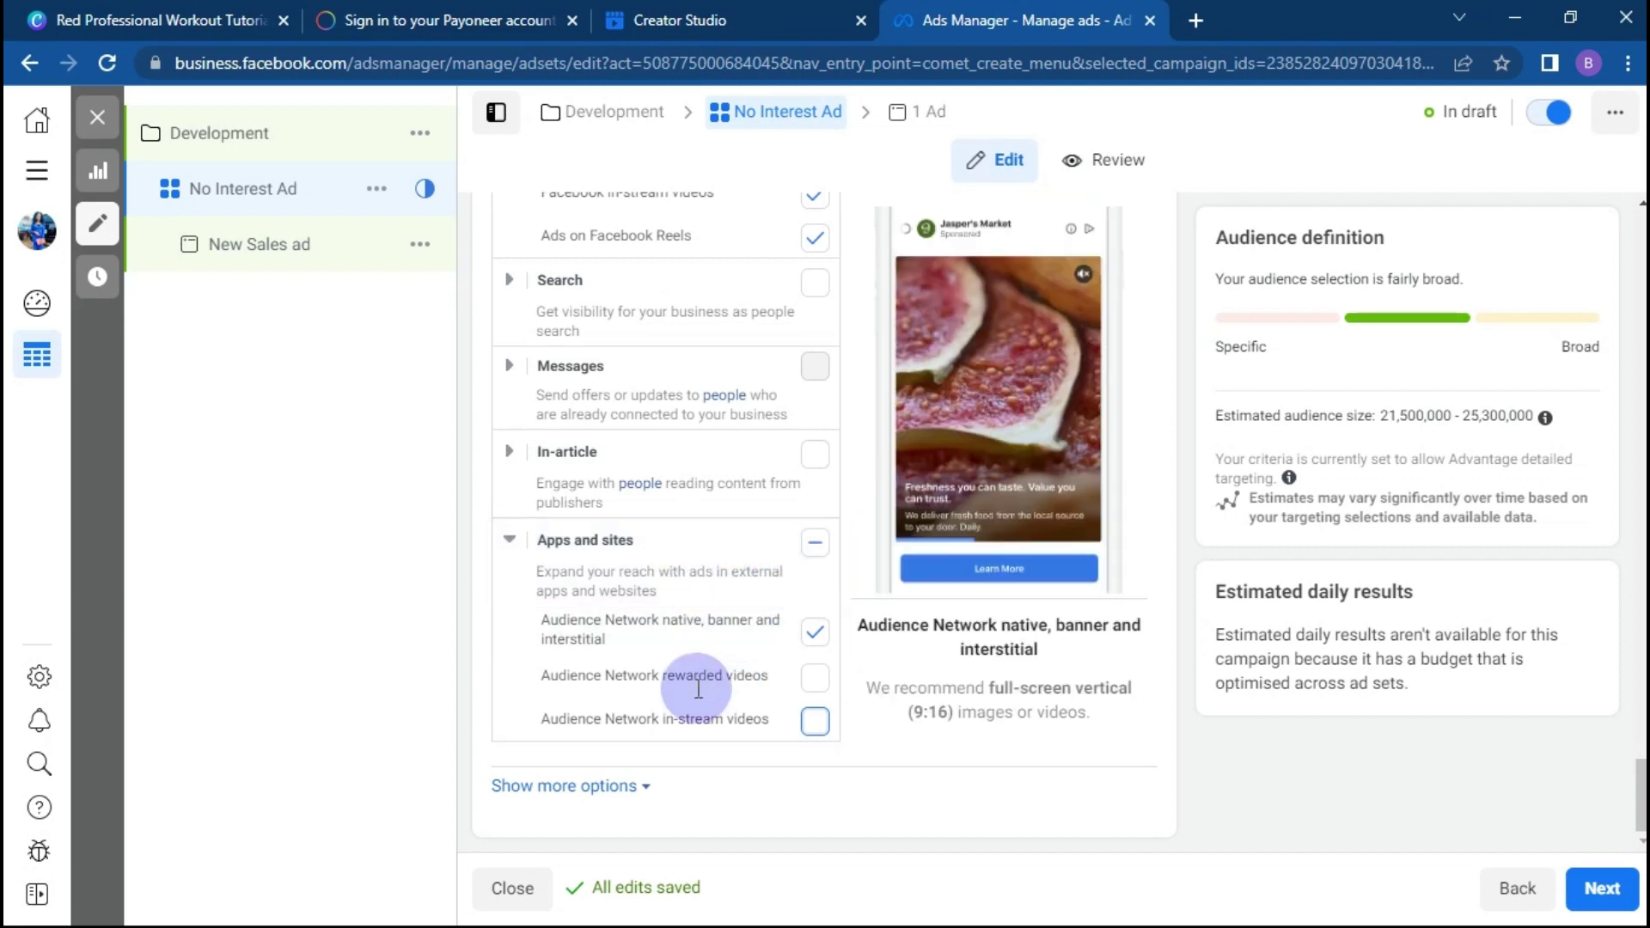
# Step: Look back over the ad set's settings and proceed to the setup of the New Sales ad
pyautogui.scroll(15, 803, 688)
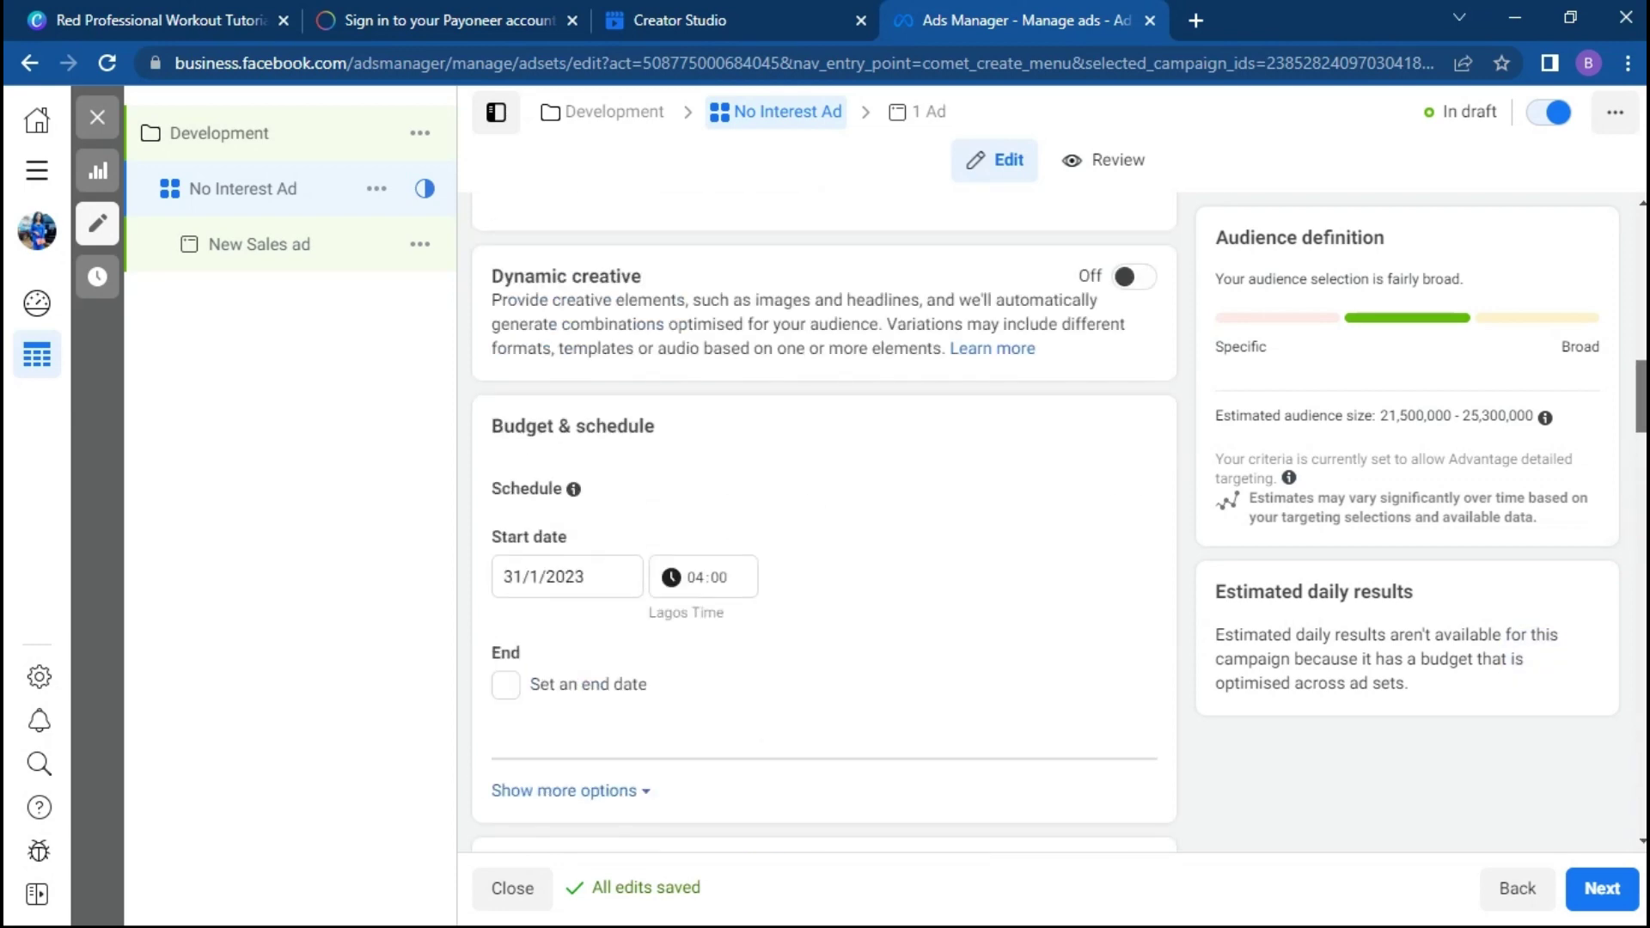
pyautogui.scroll(-15, 823, 515)
pyautogui.click(1602, 888)
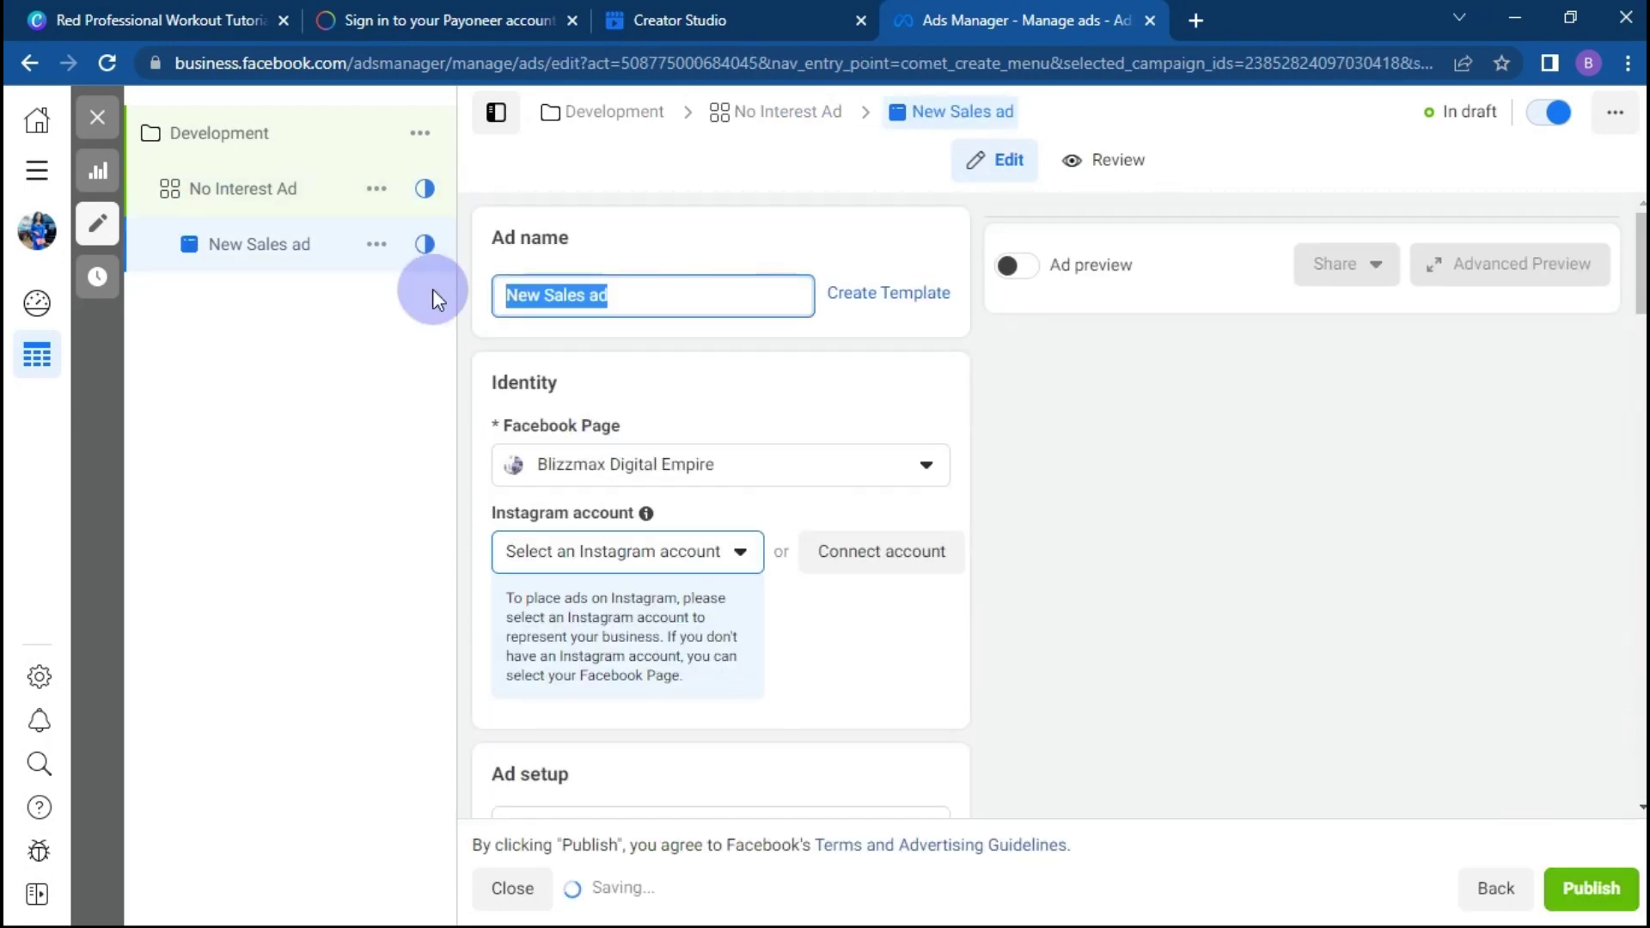
# Step: Name the ad Fronter and set its Instagram account to use the selected Facebook Page
pyautogui.write('Froonter')
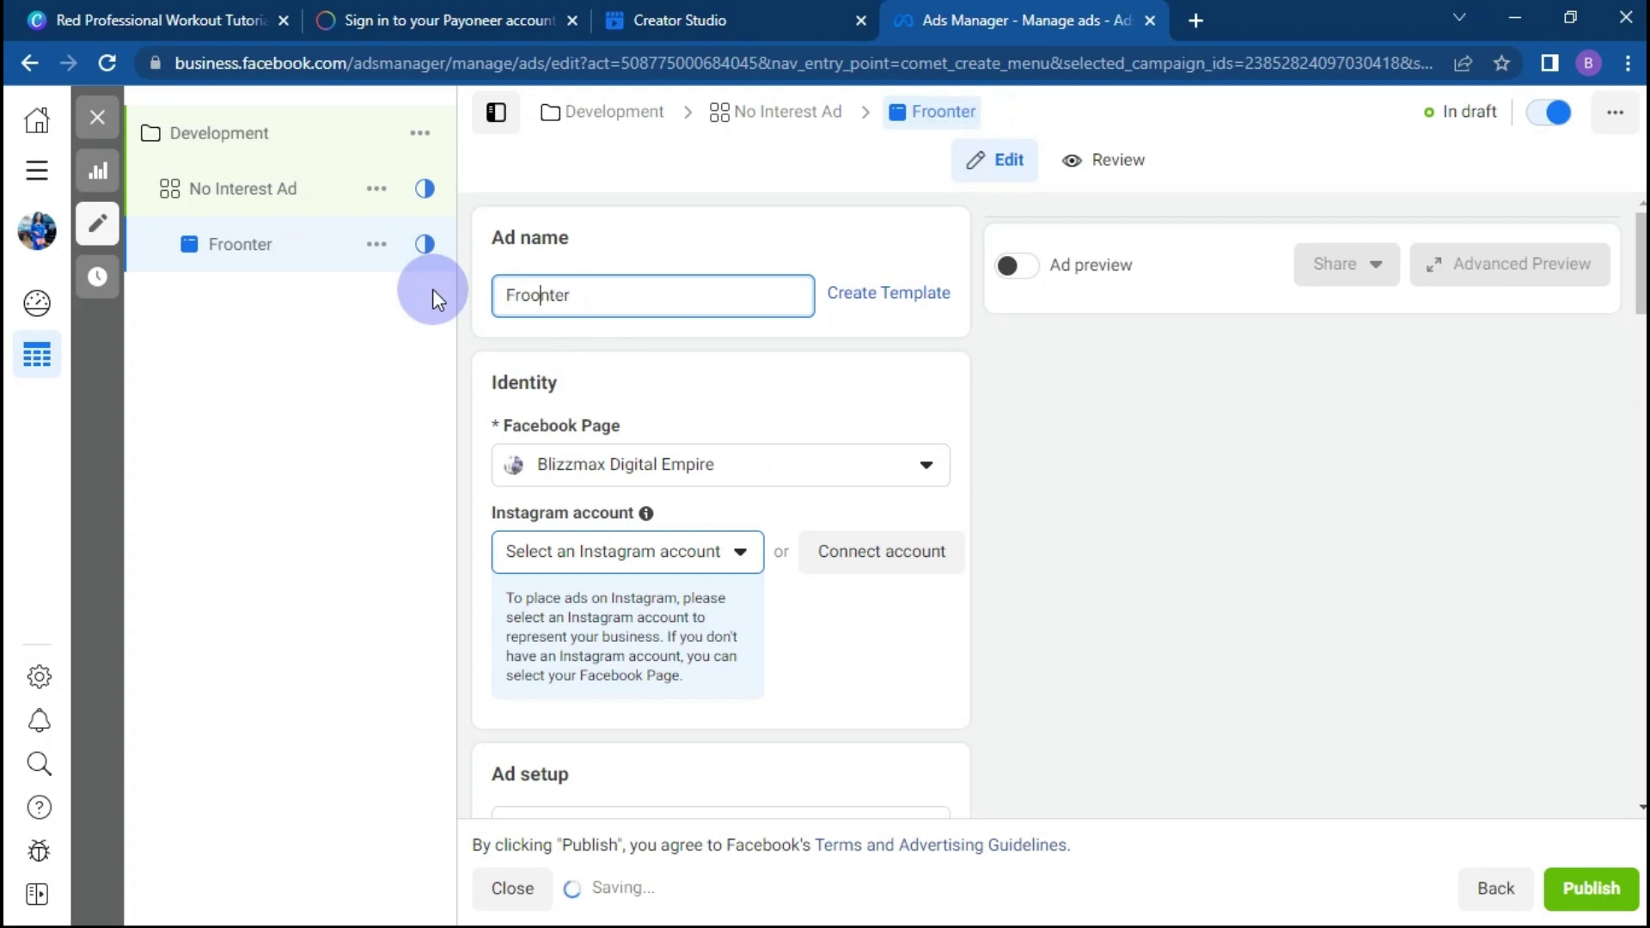
pyautogui.press('BackSpace')
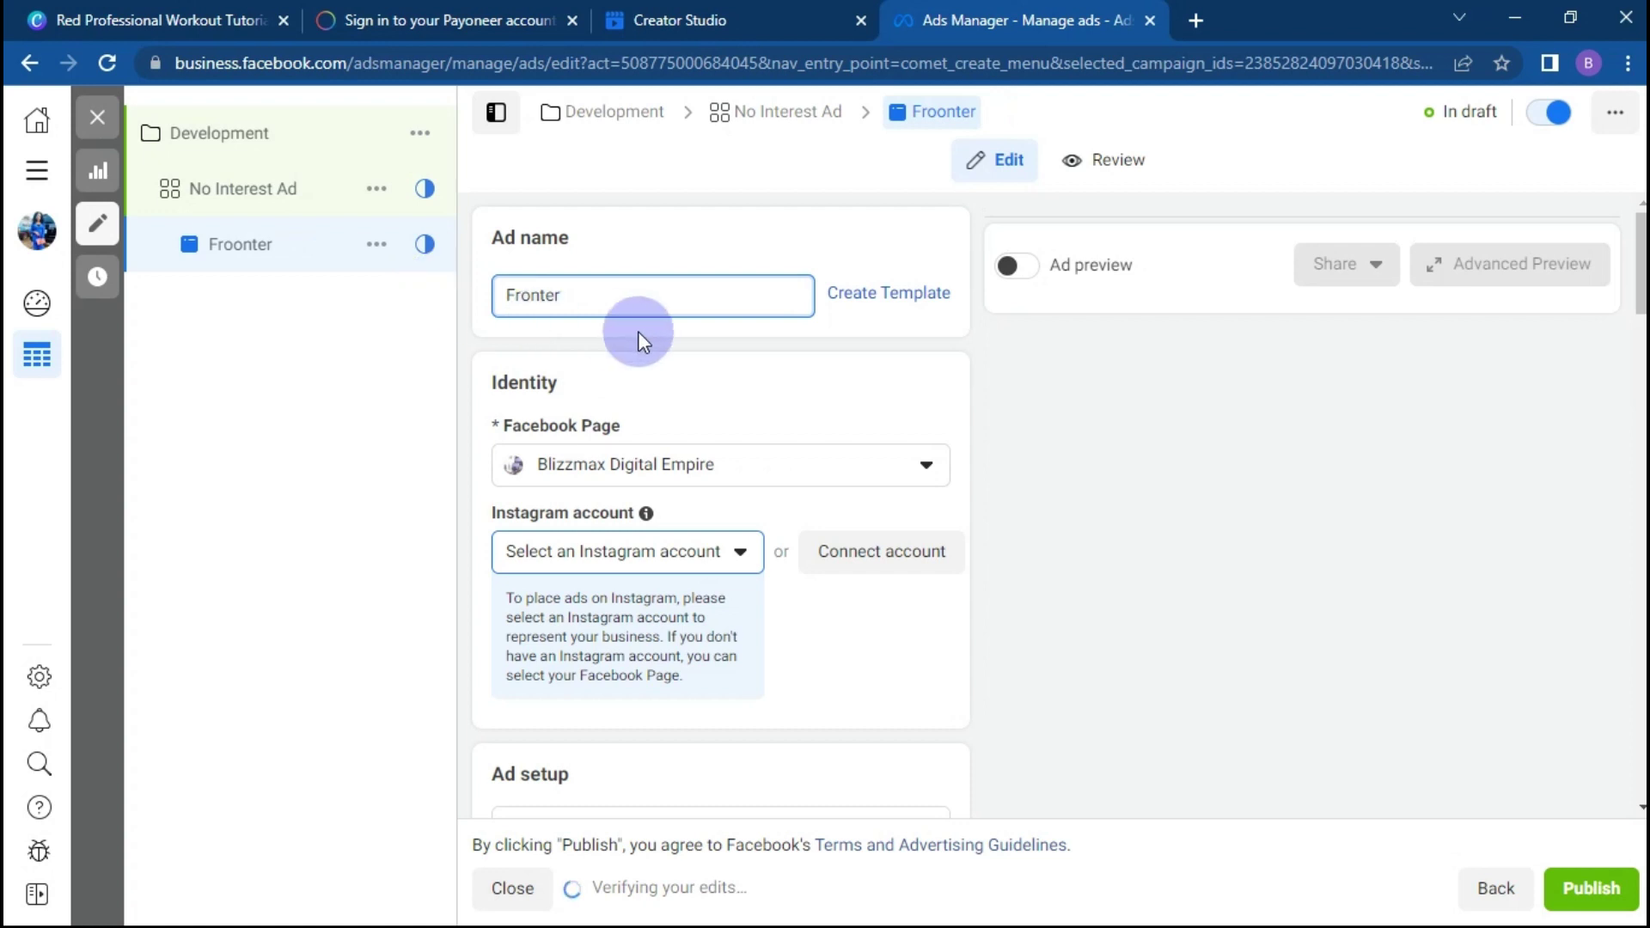
pyautogui.click(887, 484)
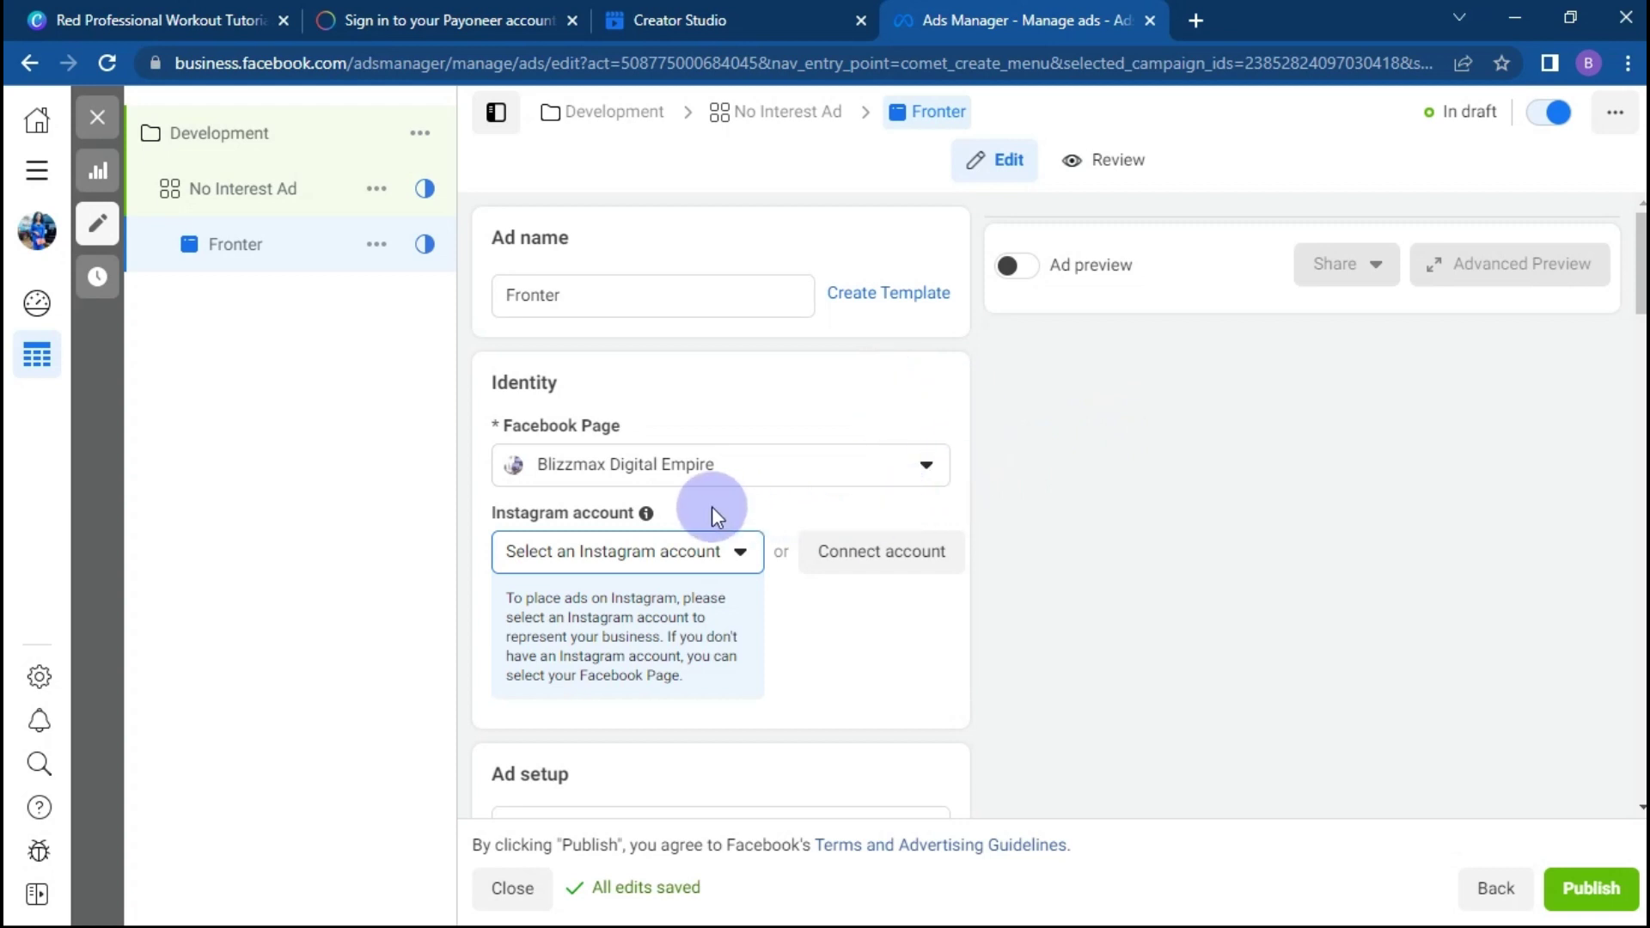
pyautogui.click(691, 554)
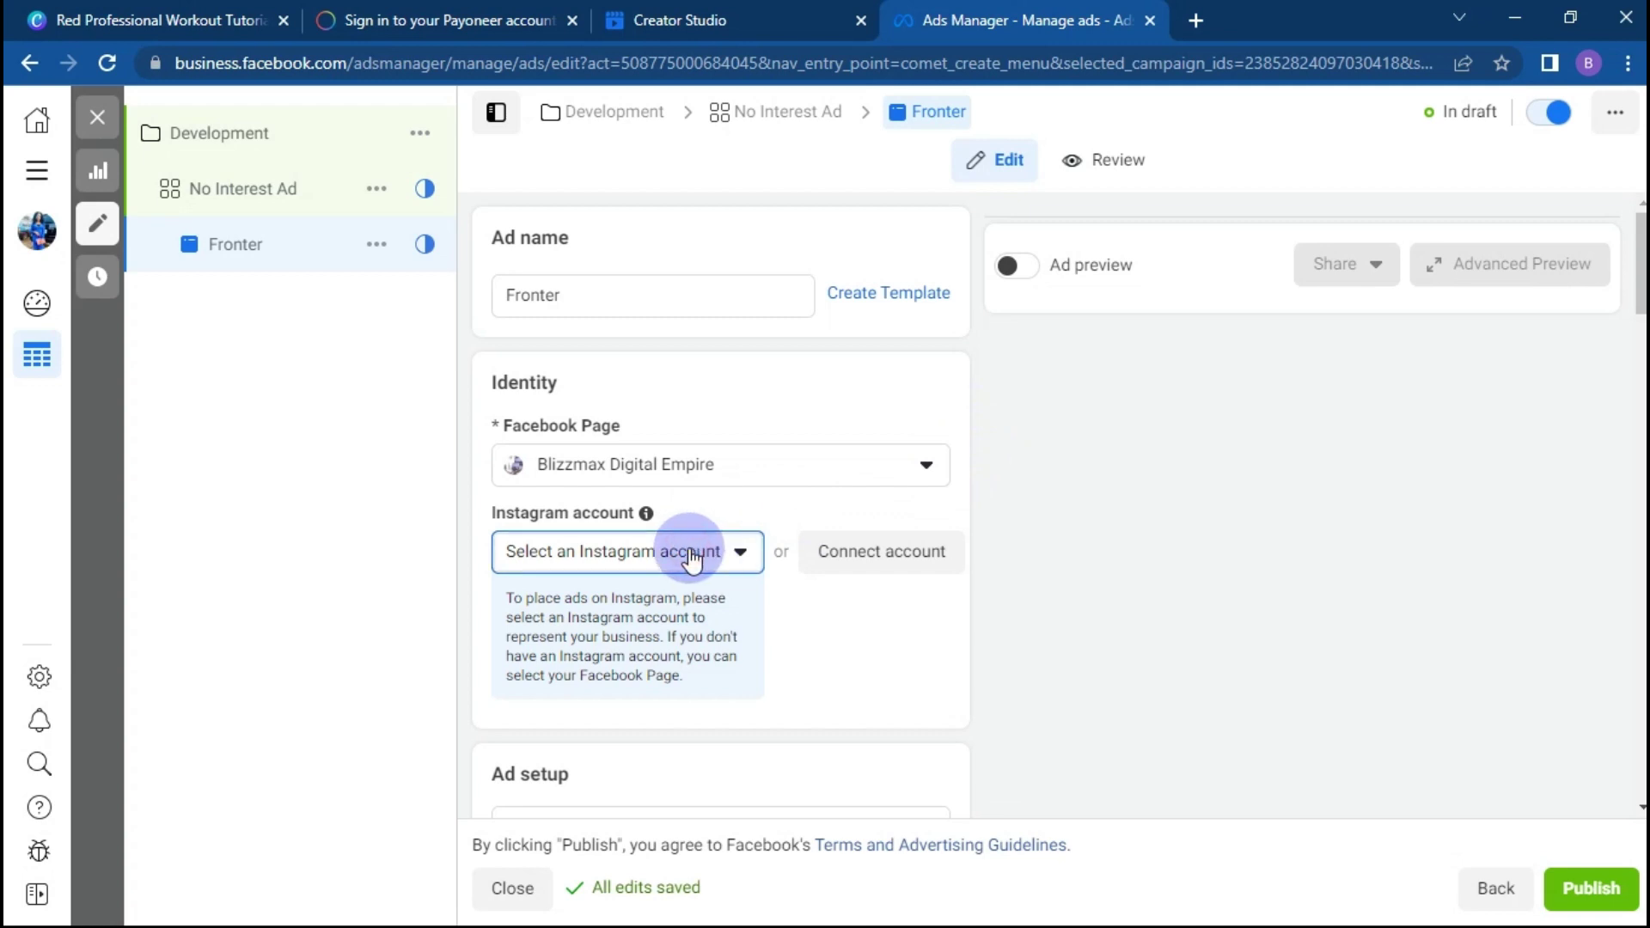
pyautogui.click(675, 646)
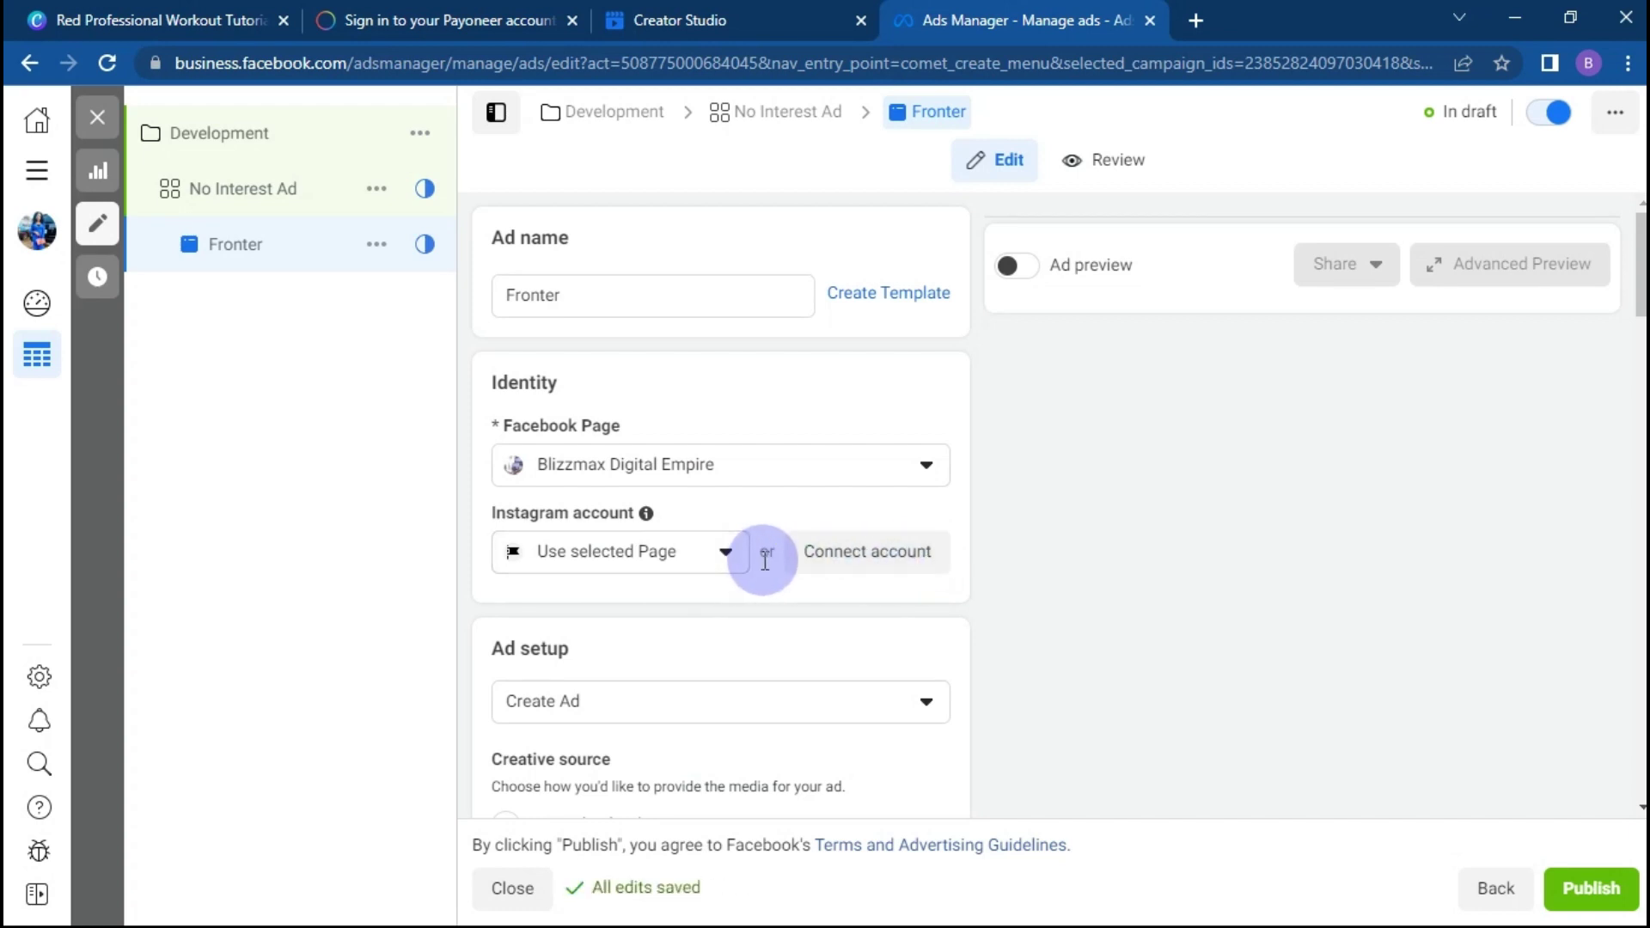
# Step: Look over the ad setup's creative source and format options and the ad creative's media and text fields
pyautogui.scroll(-5, 554, 636)
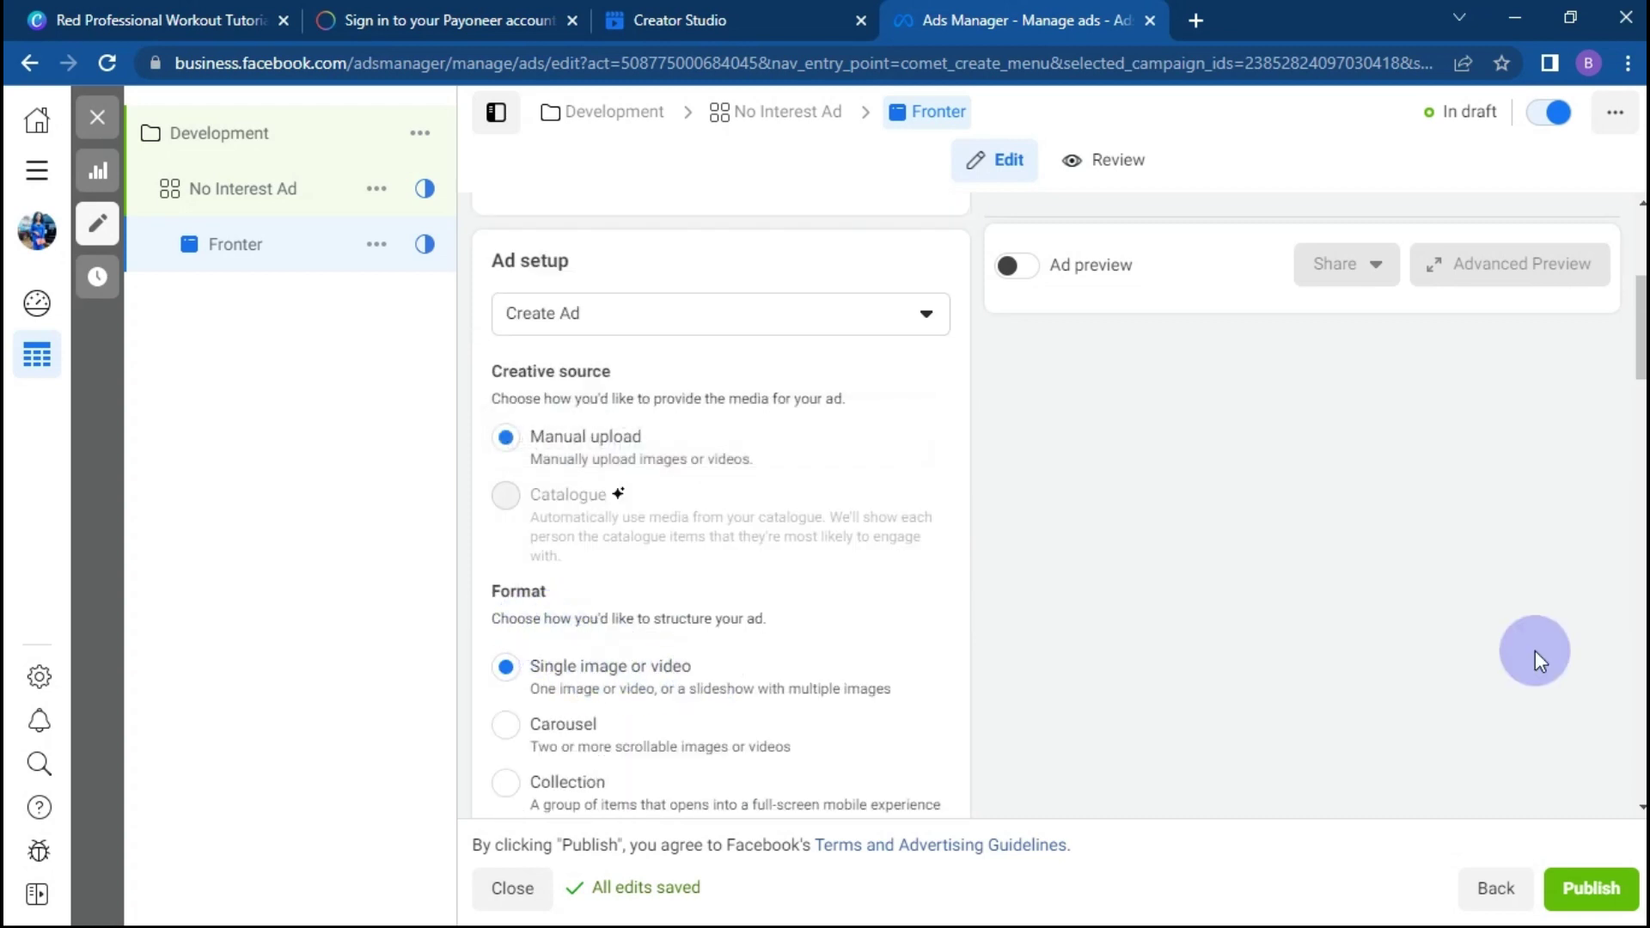
pyautogui.click(1643, 352)
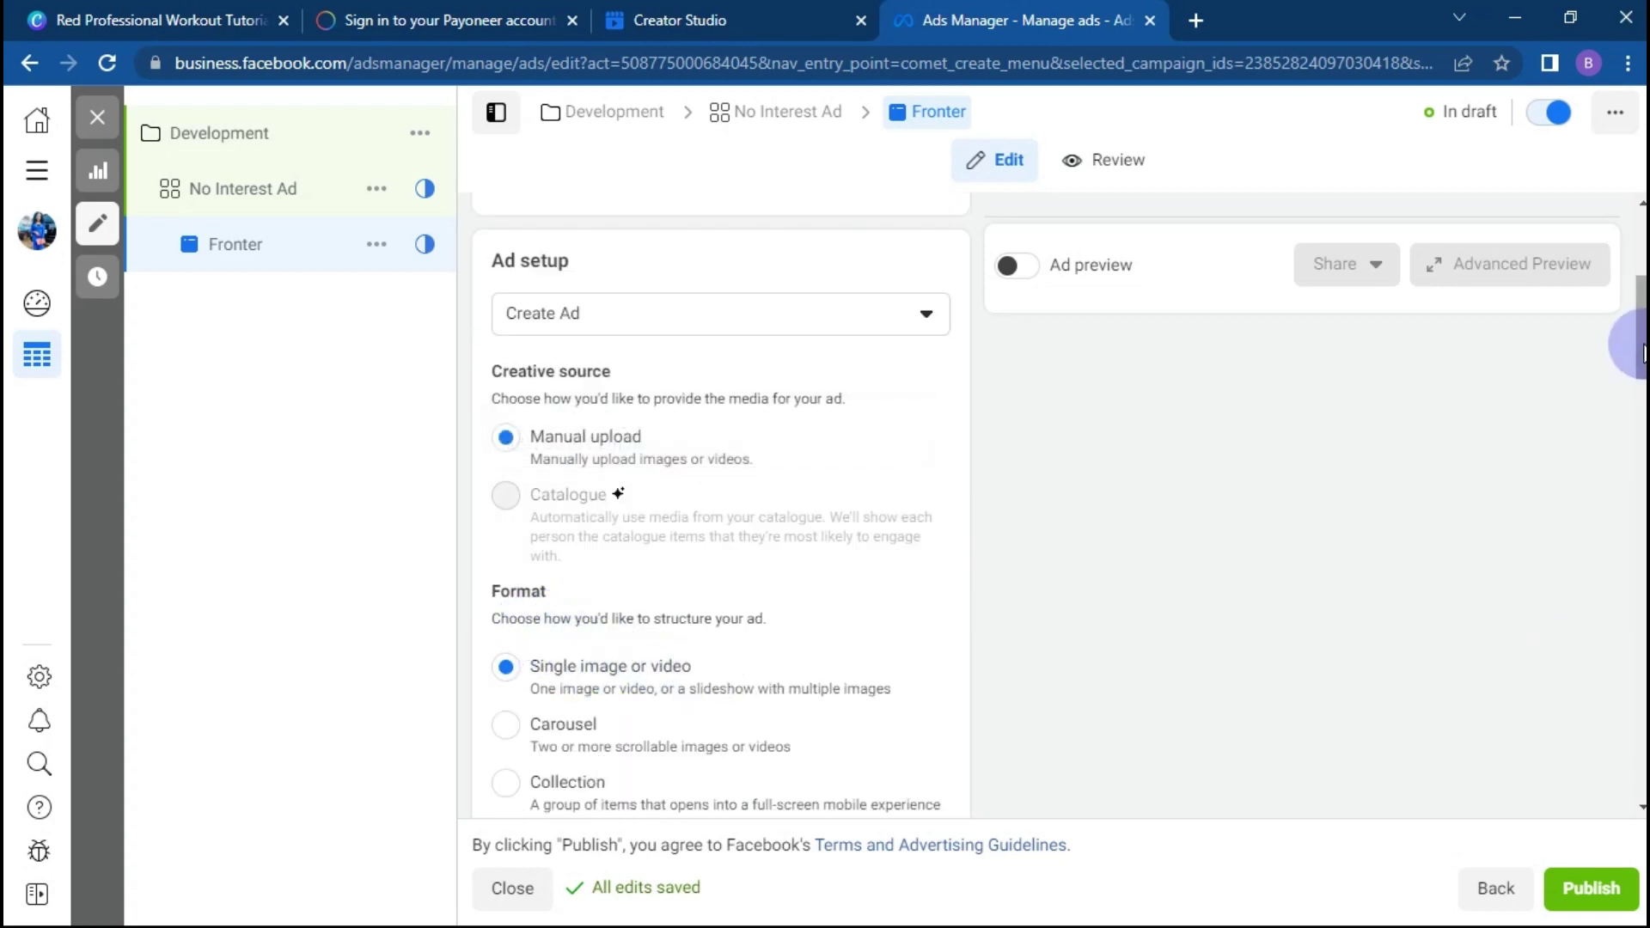
pyautogui.moveTo(1643, 352); pyautogui.dragTo(1643, 420)
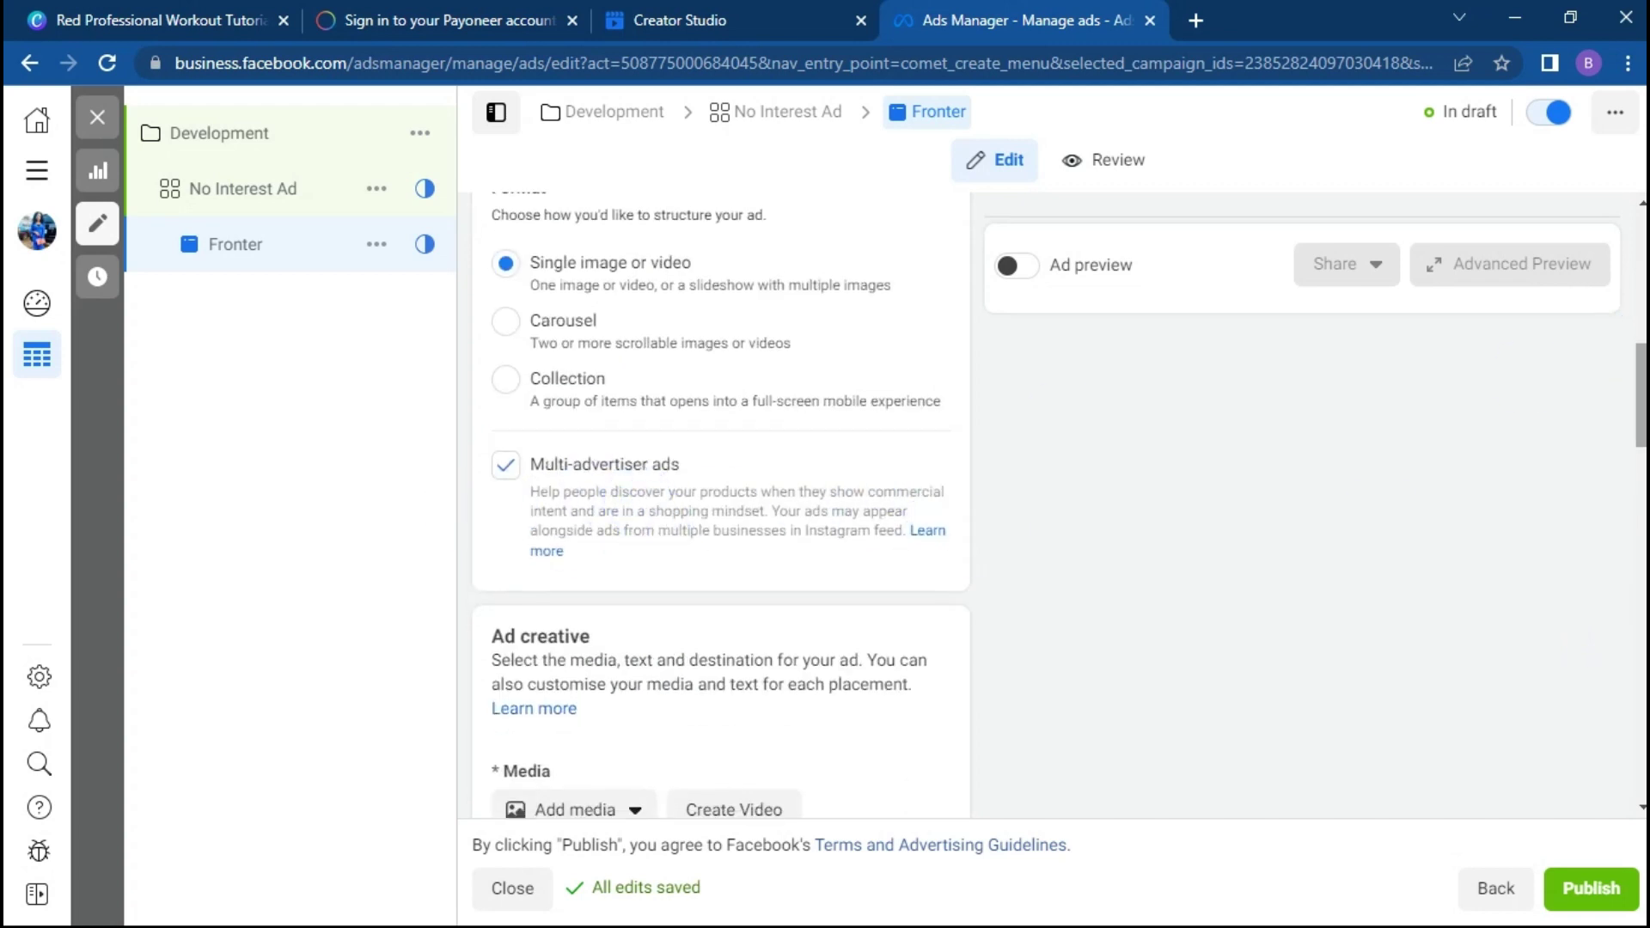
pyautogui.moveTo(1643, 396); pyautogui.dragTo(1644, 424)
pyautogui.scroll(-2, 720, 515)
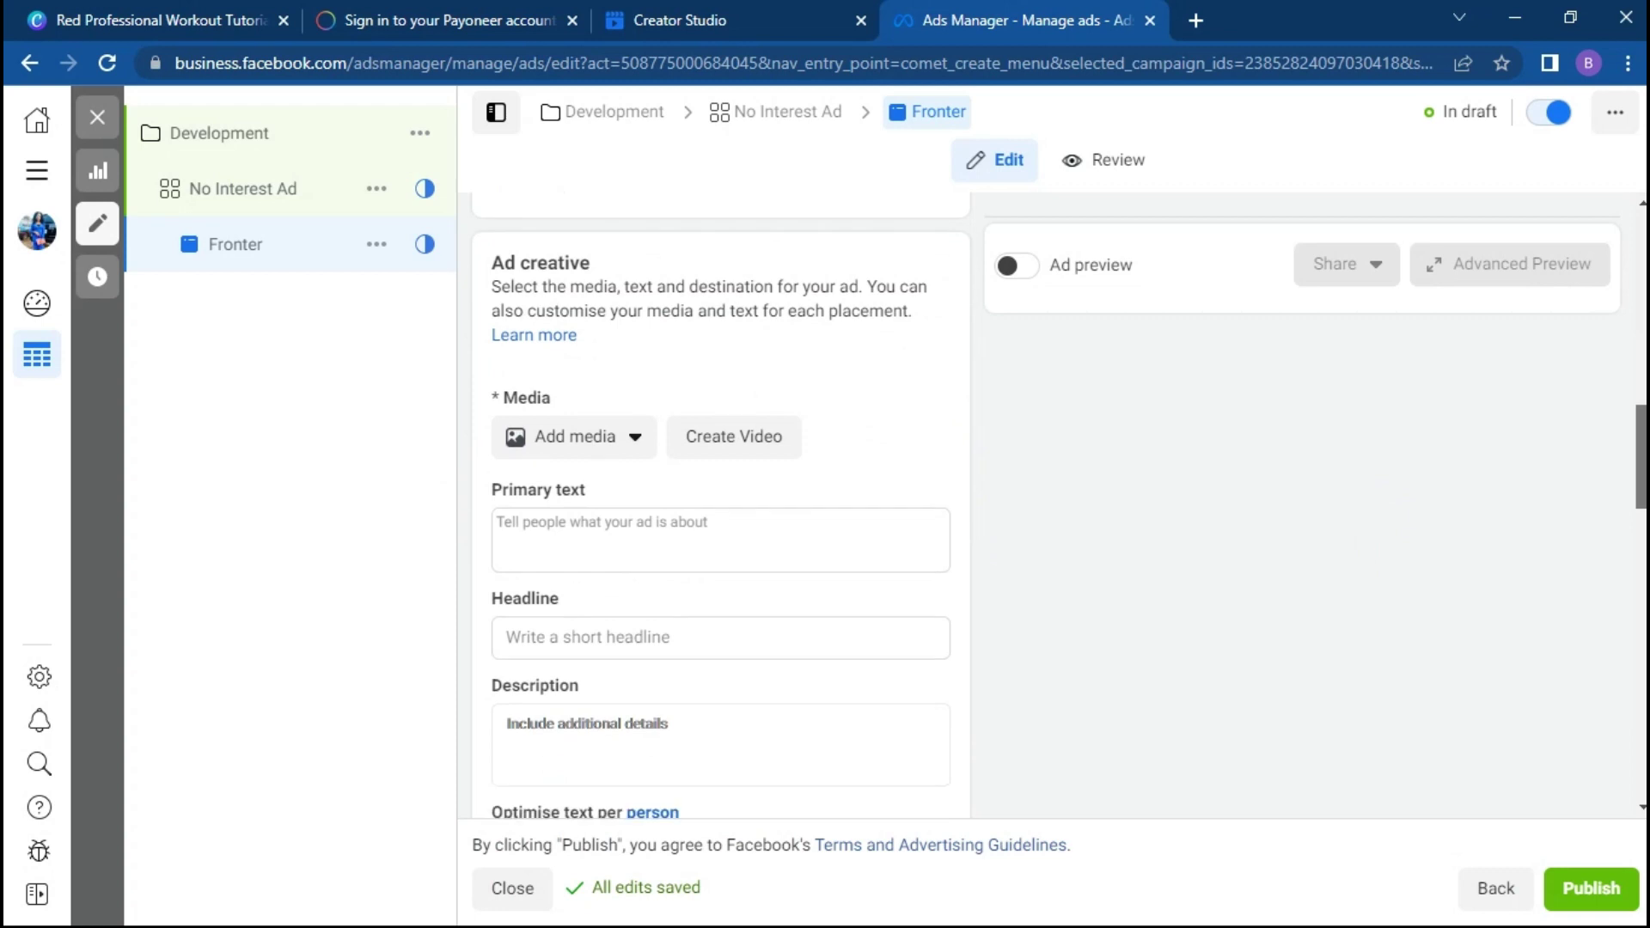
pyautogui.scroll(-1, 720, 515)
pyautogui.scroll(1, 720, 516)
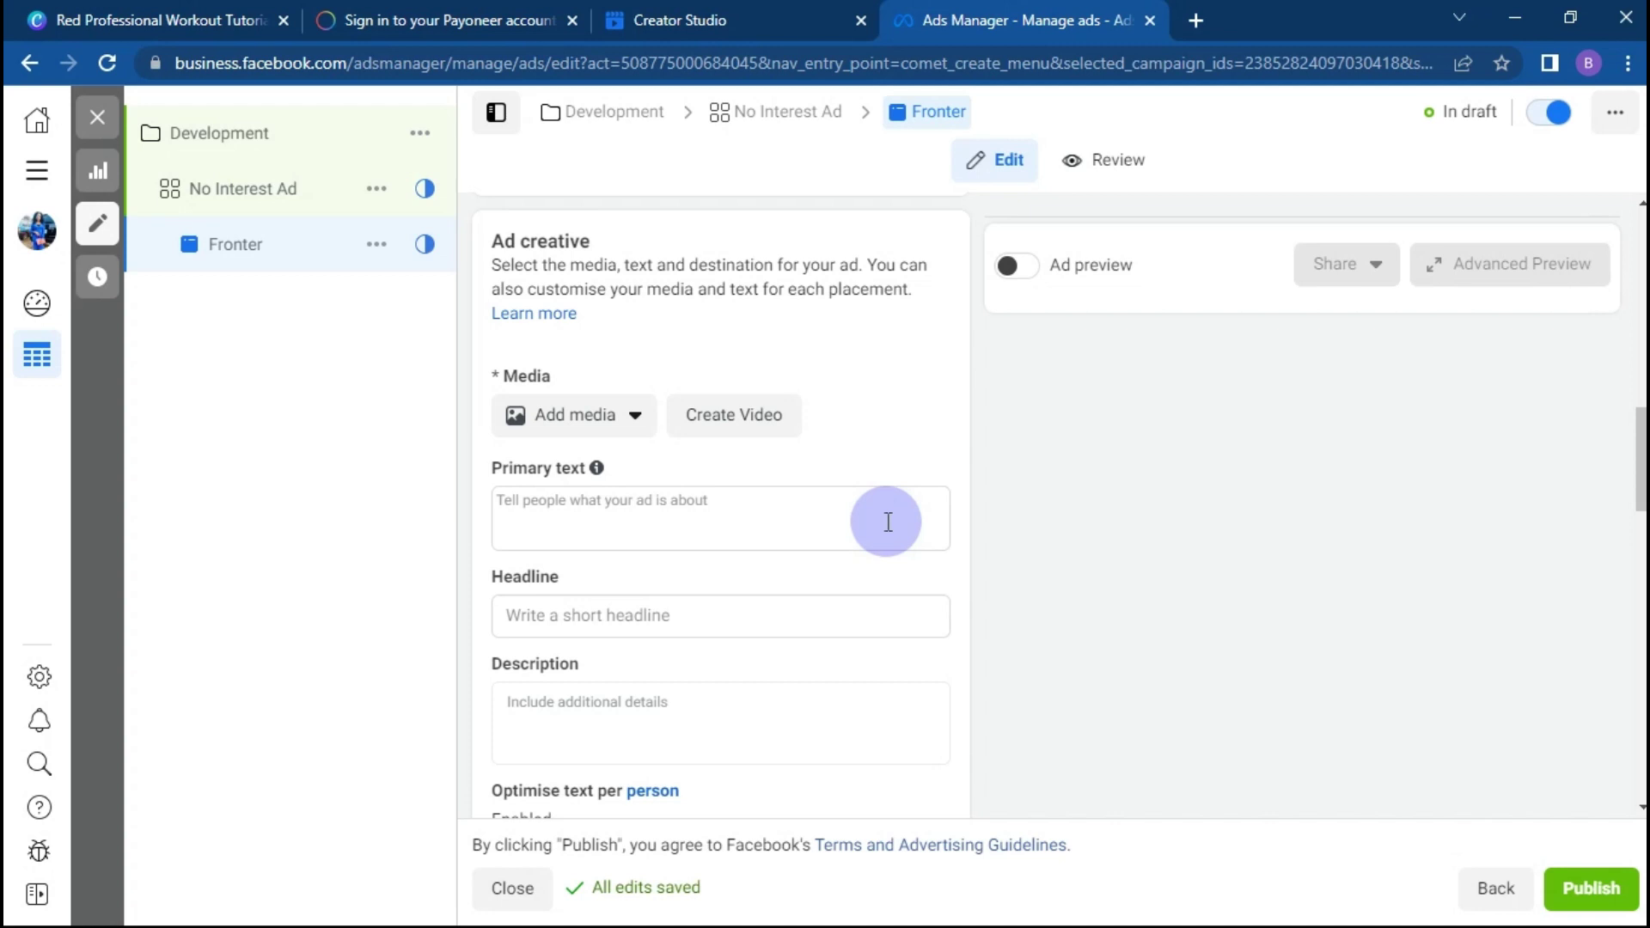
pyautogui.click(754, 524)
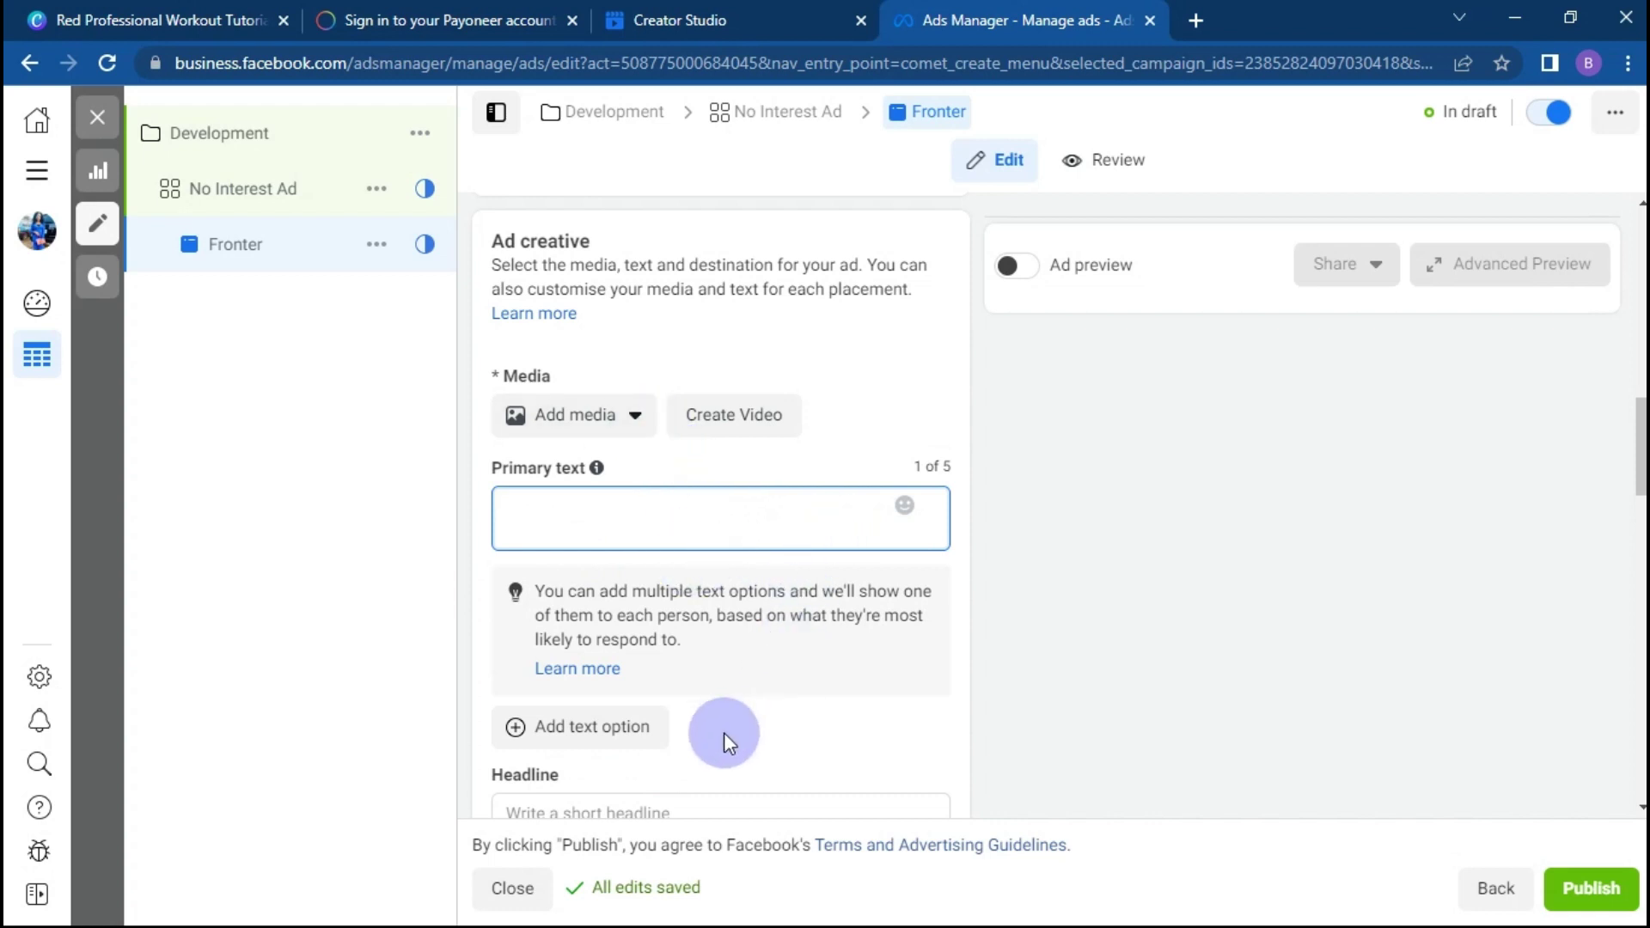
# Step: Add the Facebook page setup image from the account images as the ad's media, keeping the original crops and allowed enhancements
pyautogui.click(635, 441)
pyautogui.click(635, 439)
pyautogui.click(635, 443)
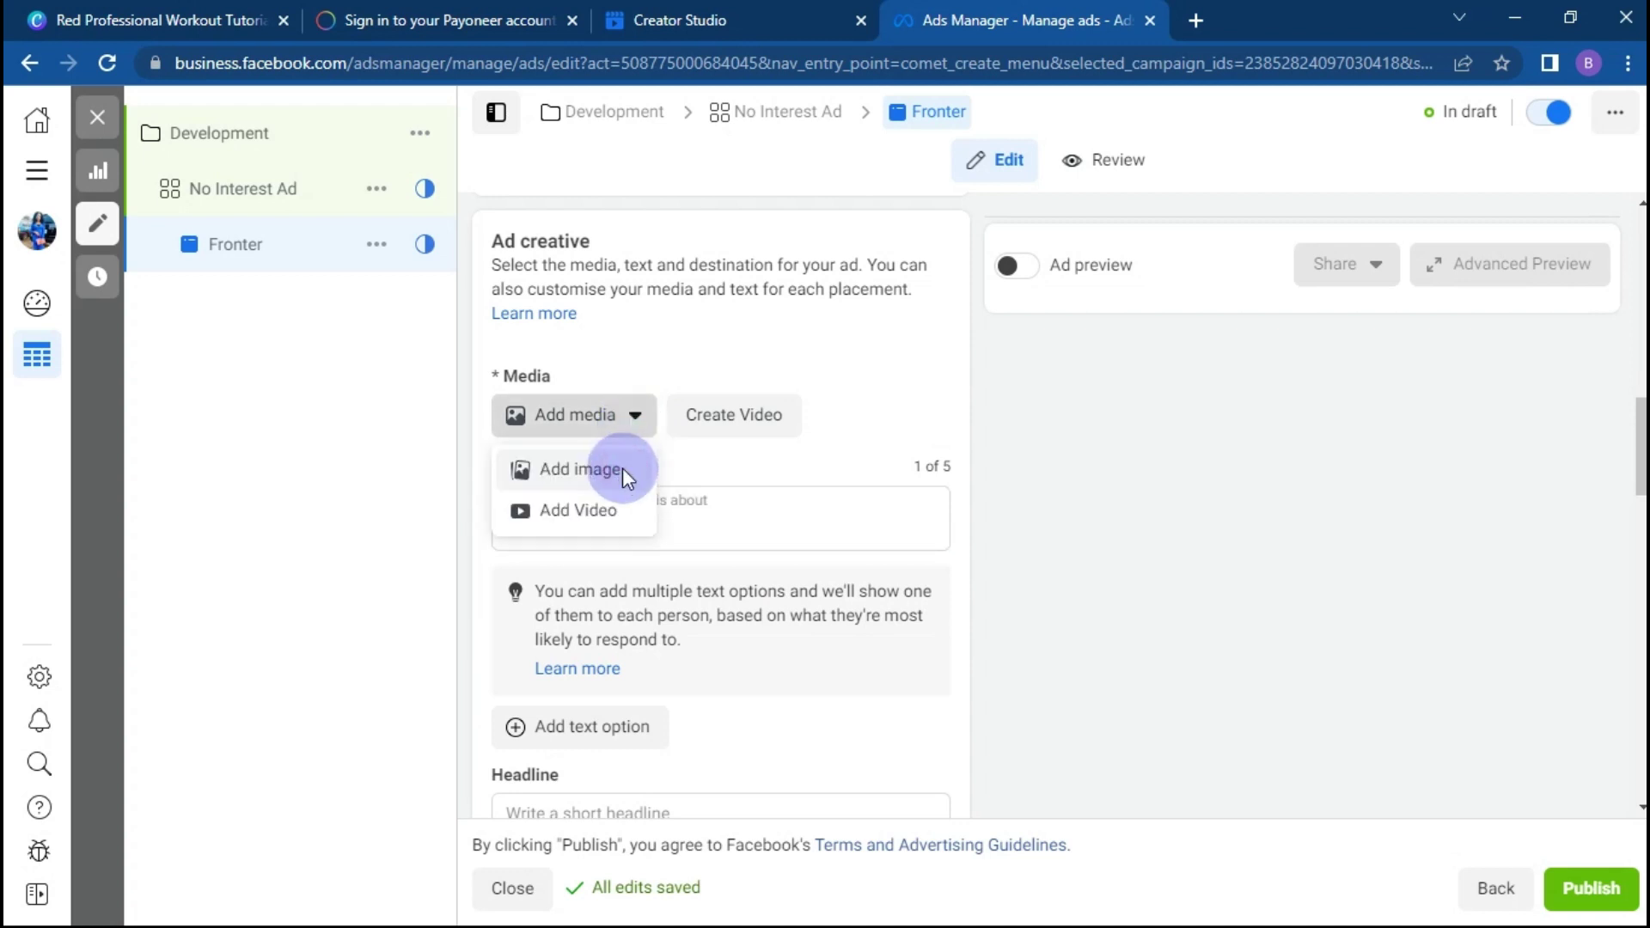
pyautogui.click(622, 469)
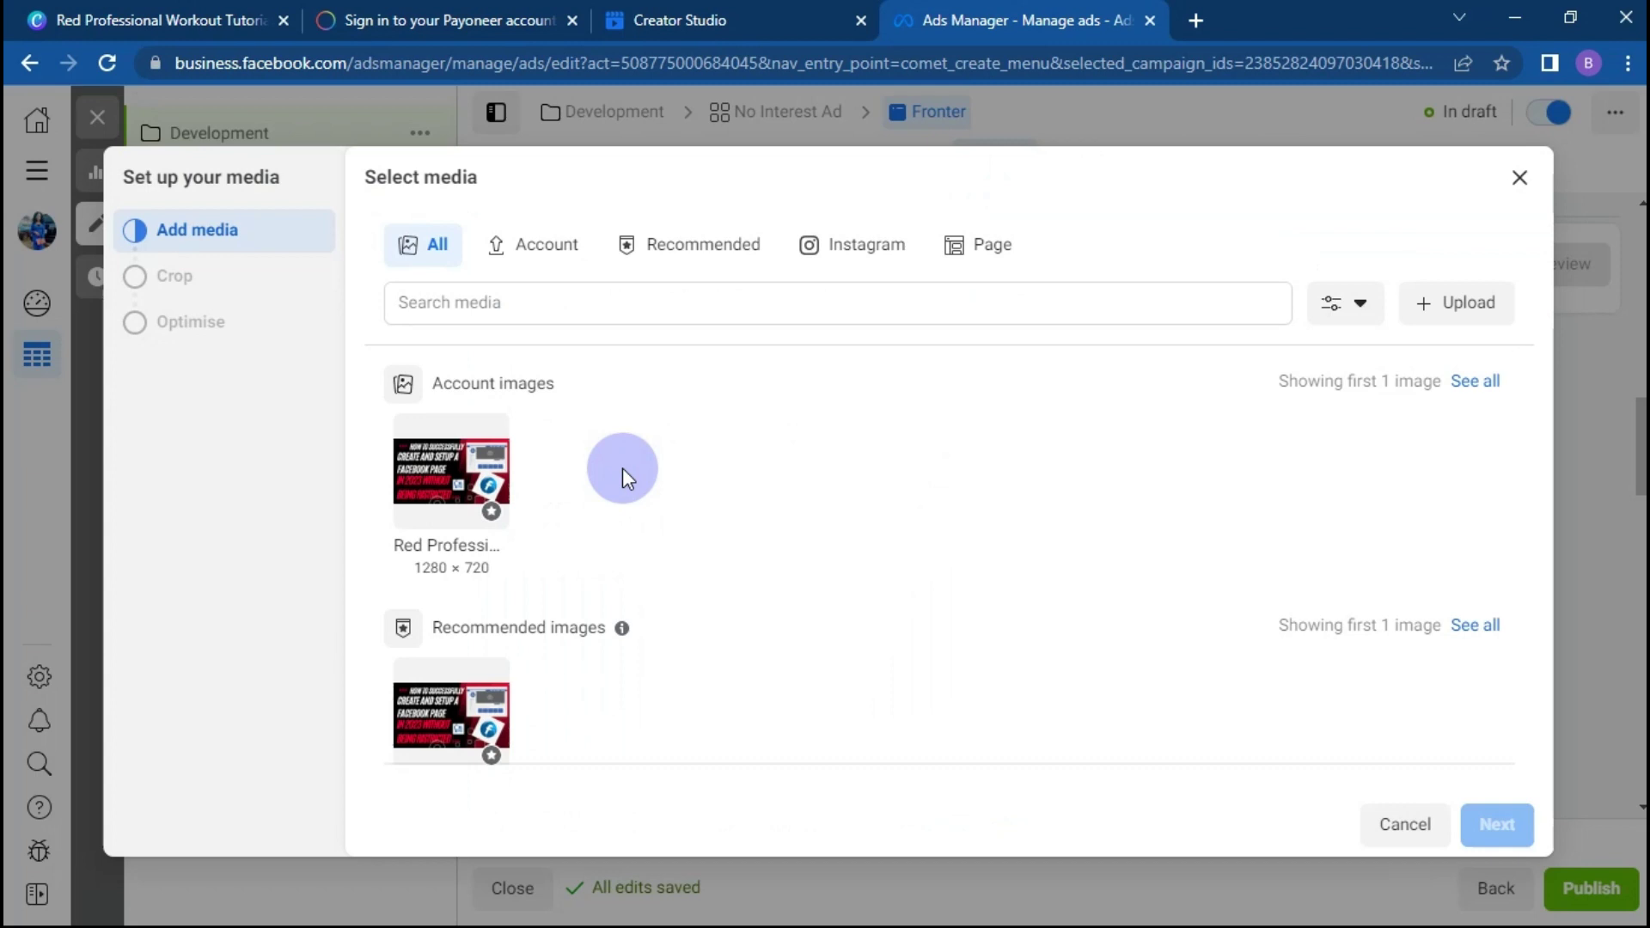
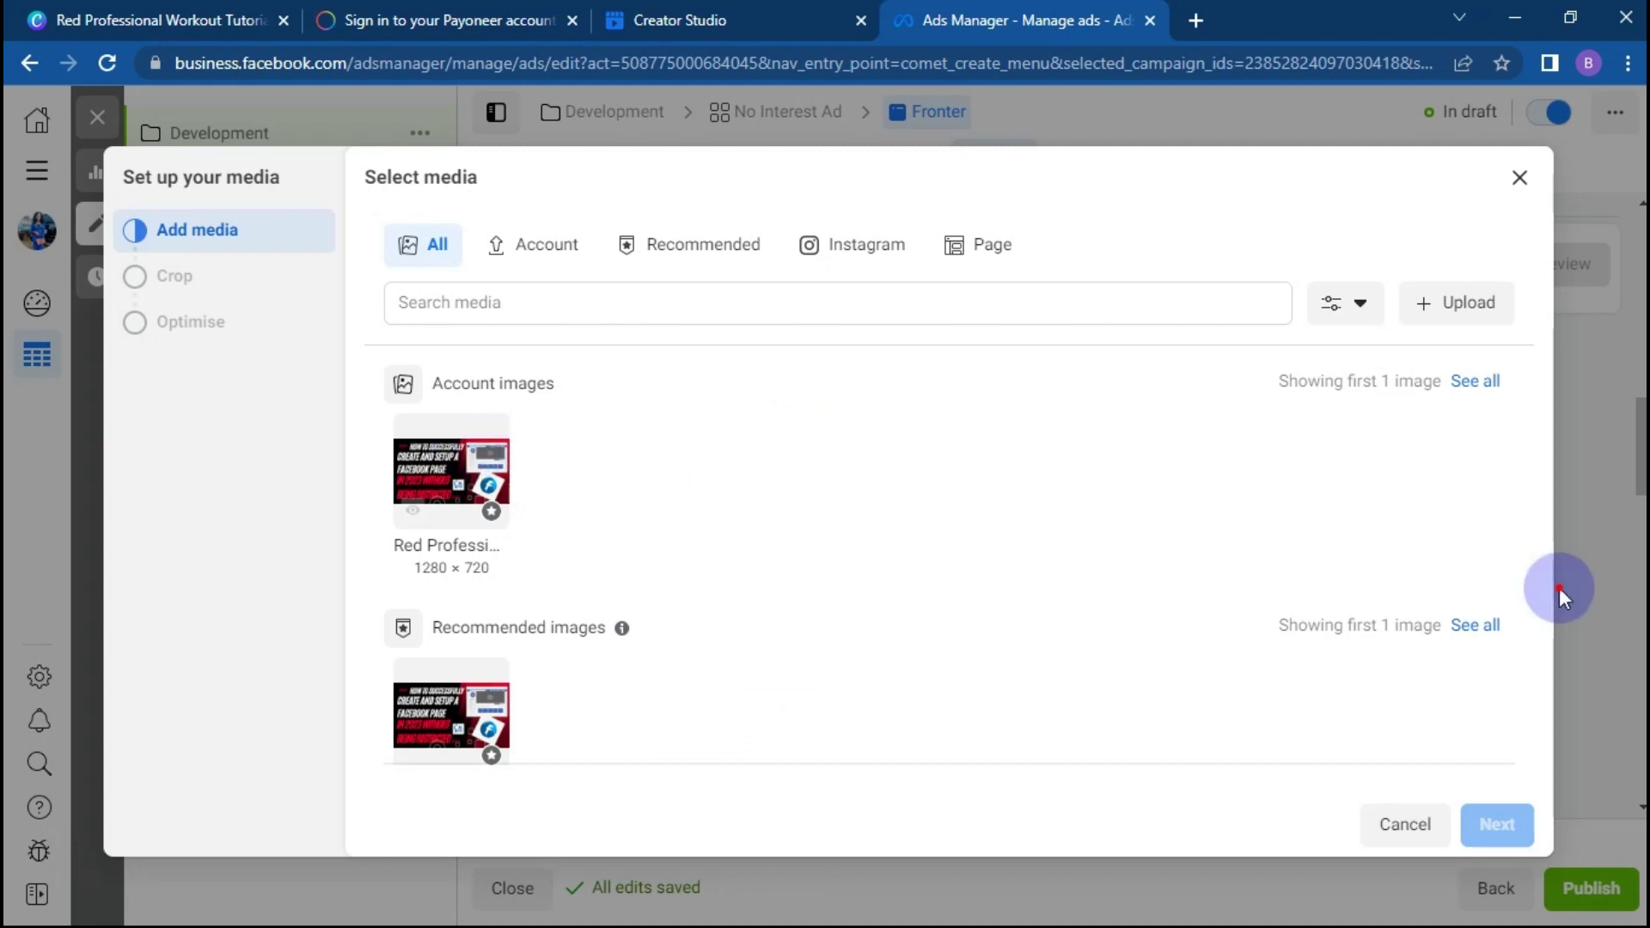
pyautogui.click(1497, 824)
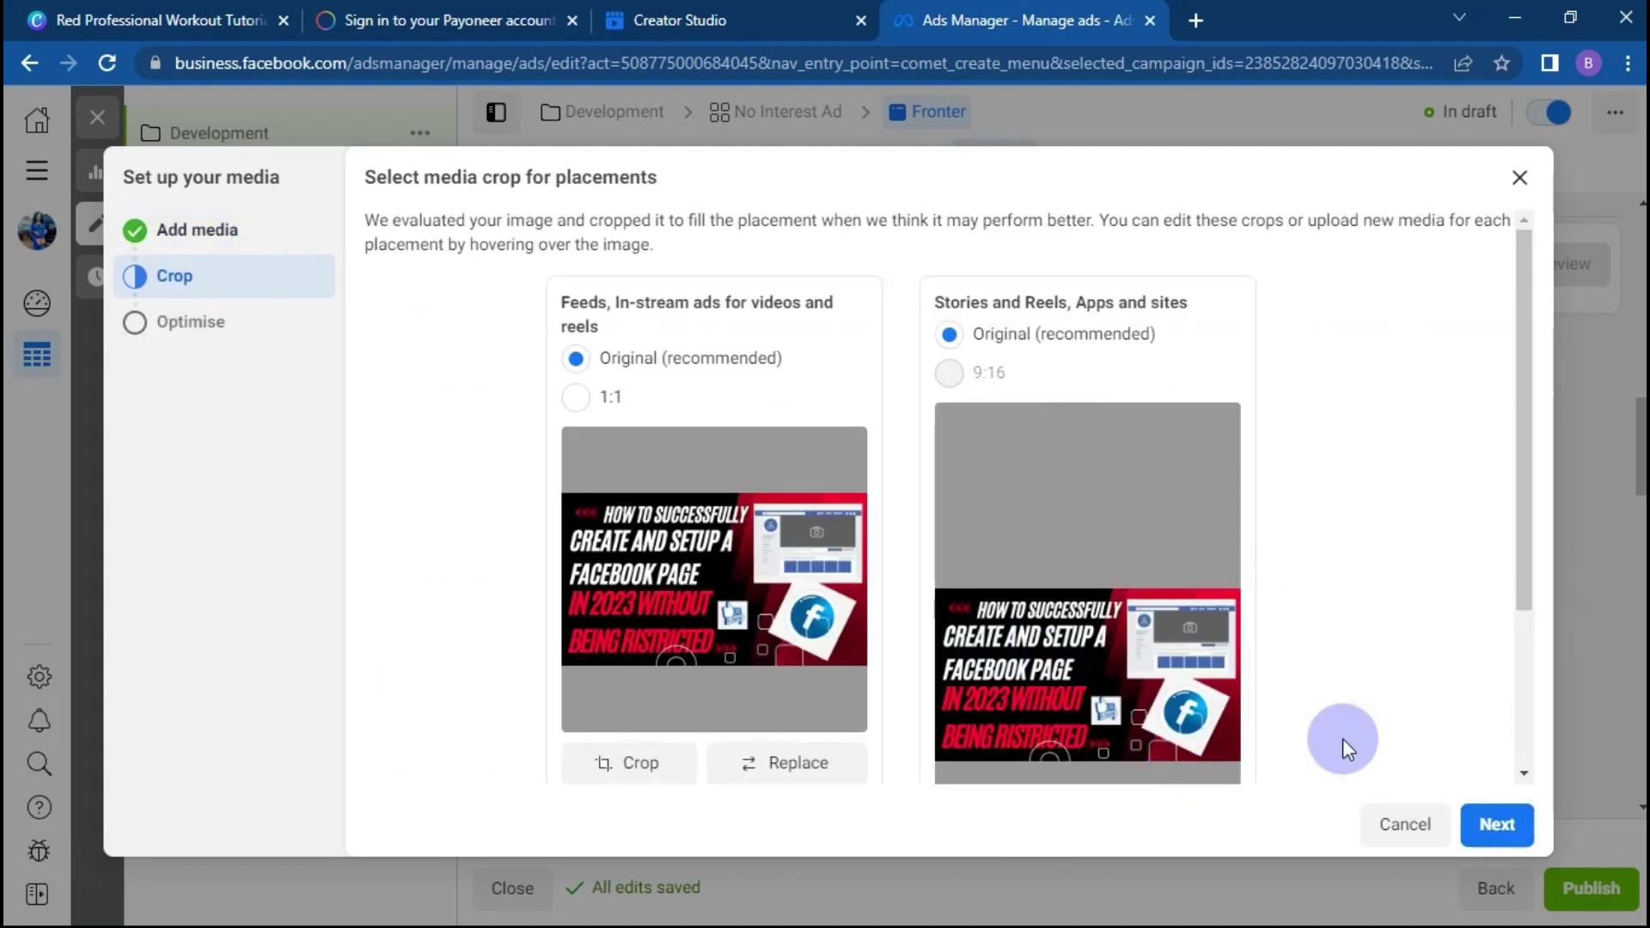
pyautogui.click(1480, 823)
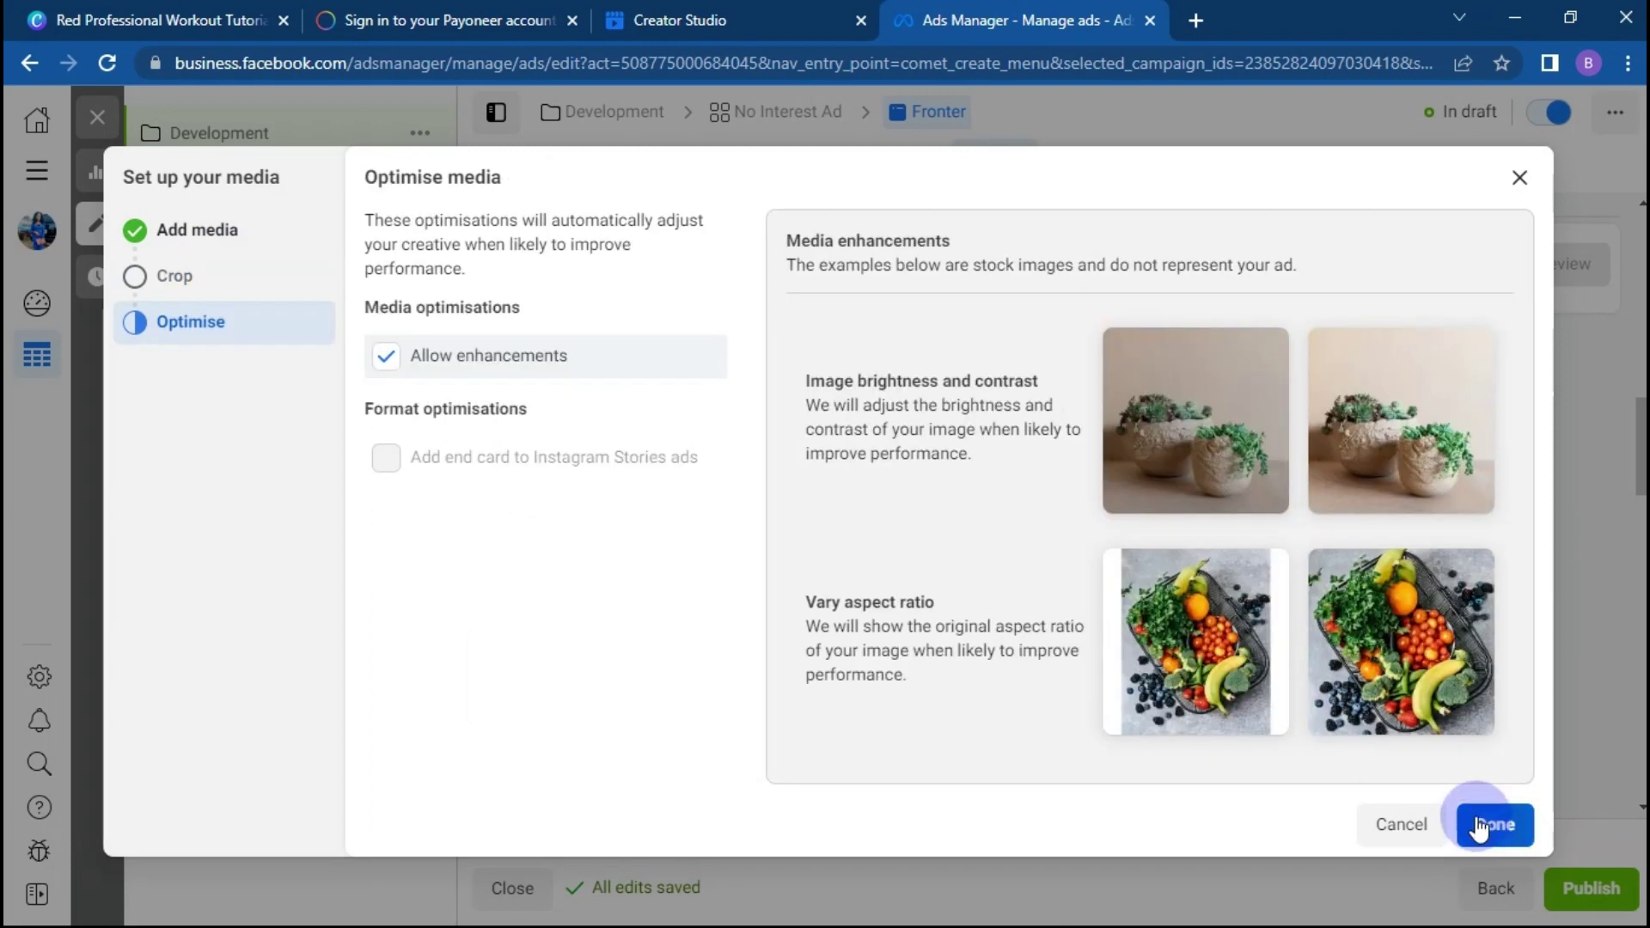
pyautogui.click(1489, 827)
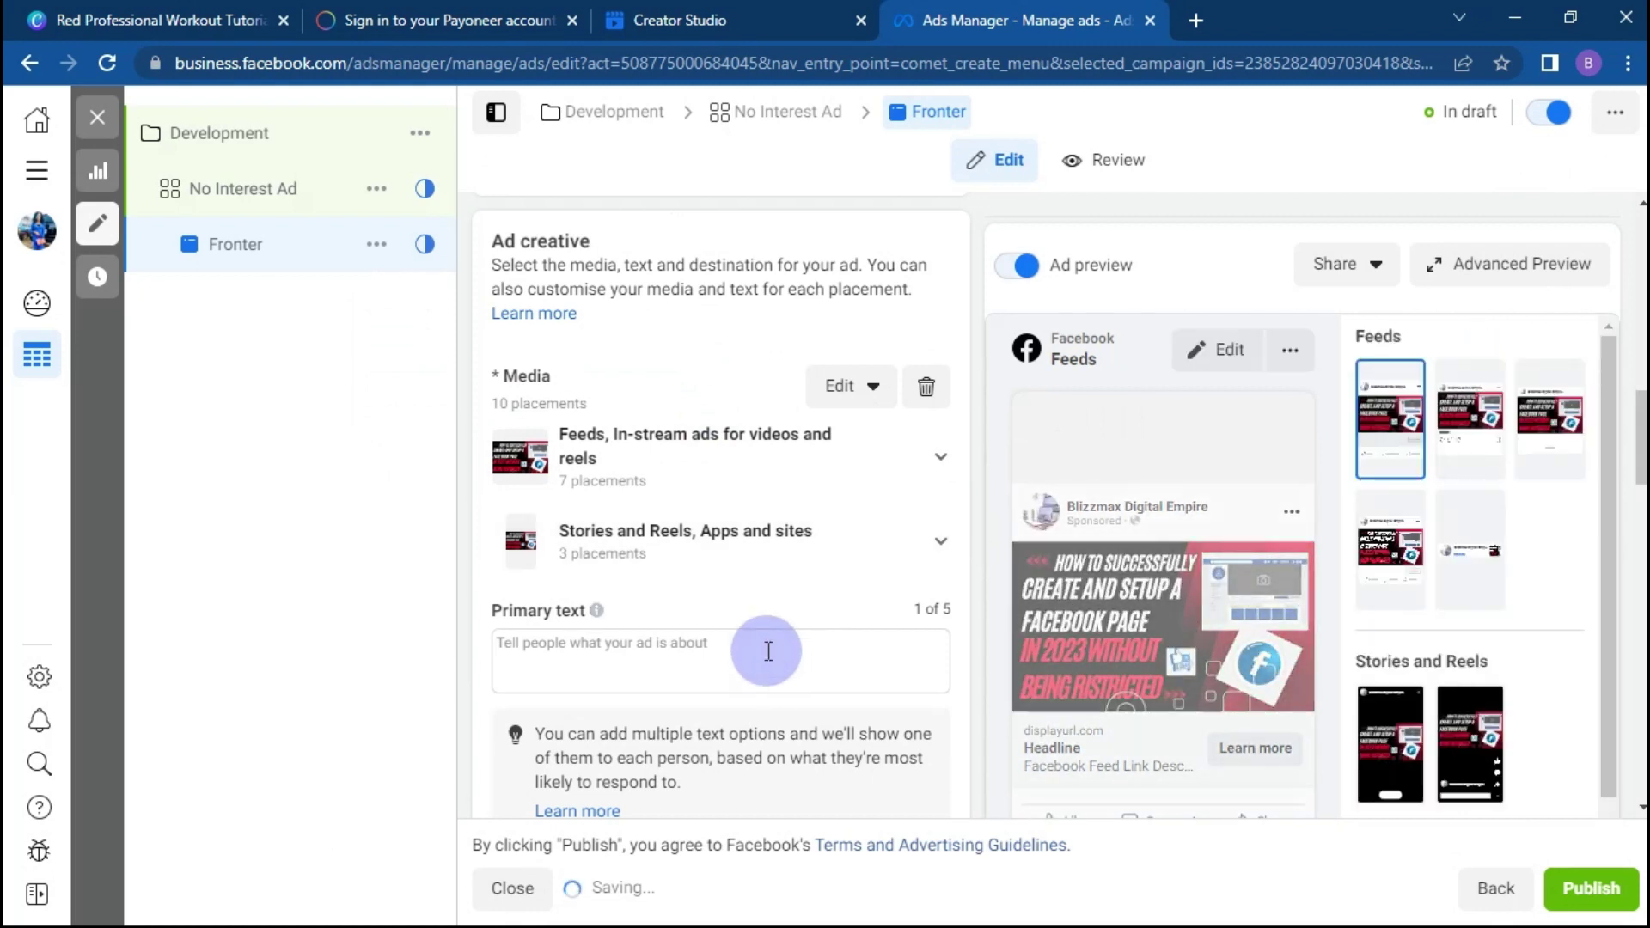
# Step: Write "How to Create A Facebook page" as the ad's primary text
pyautogui.click(768, 650)
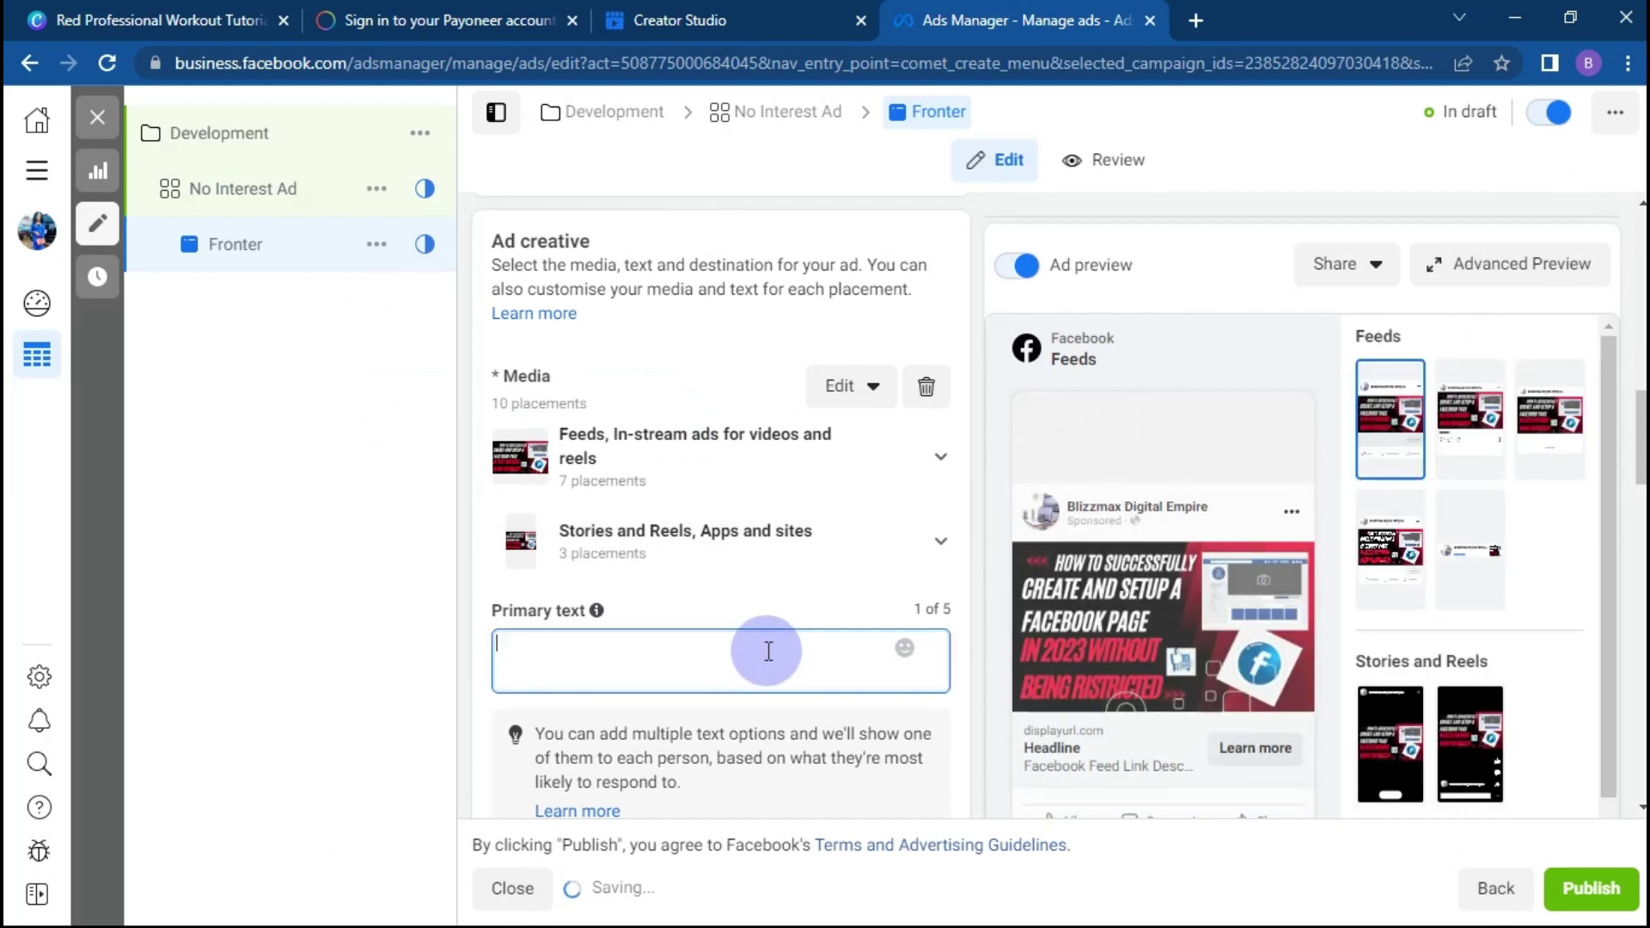
pyautogui.write('How to Create A')
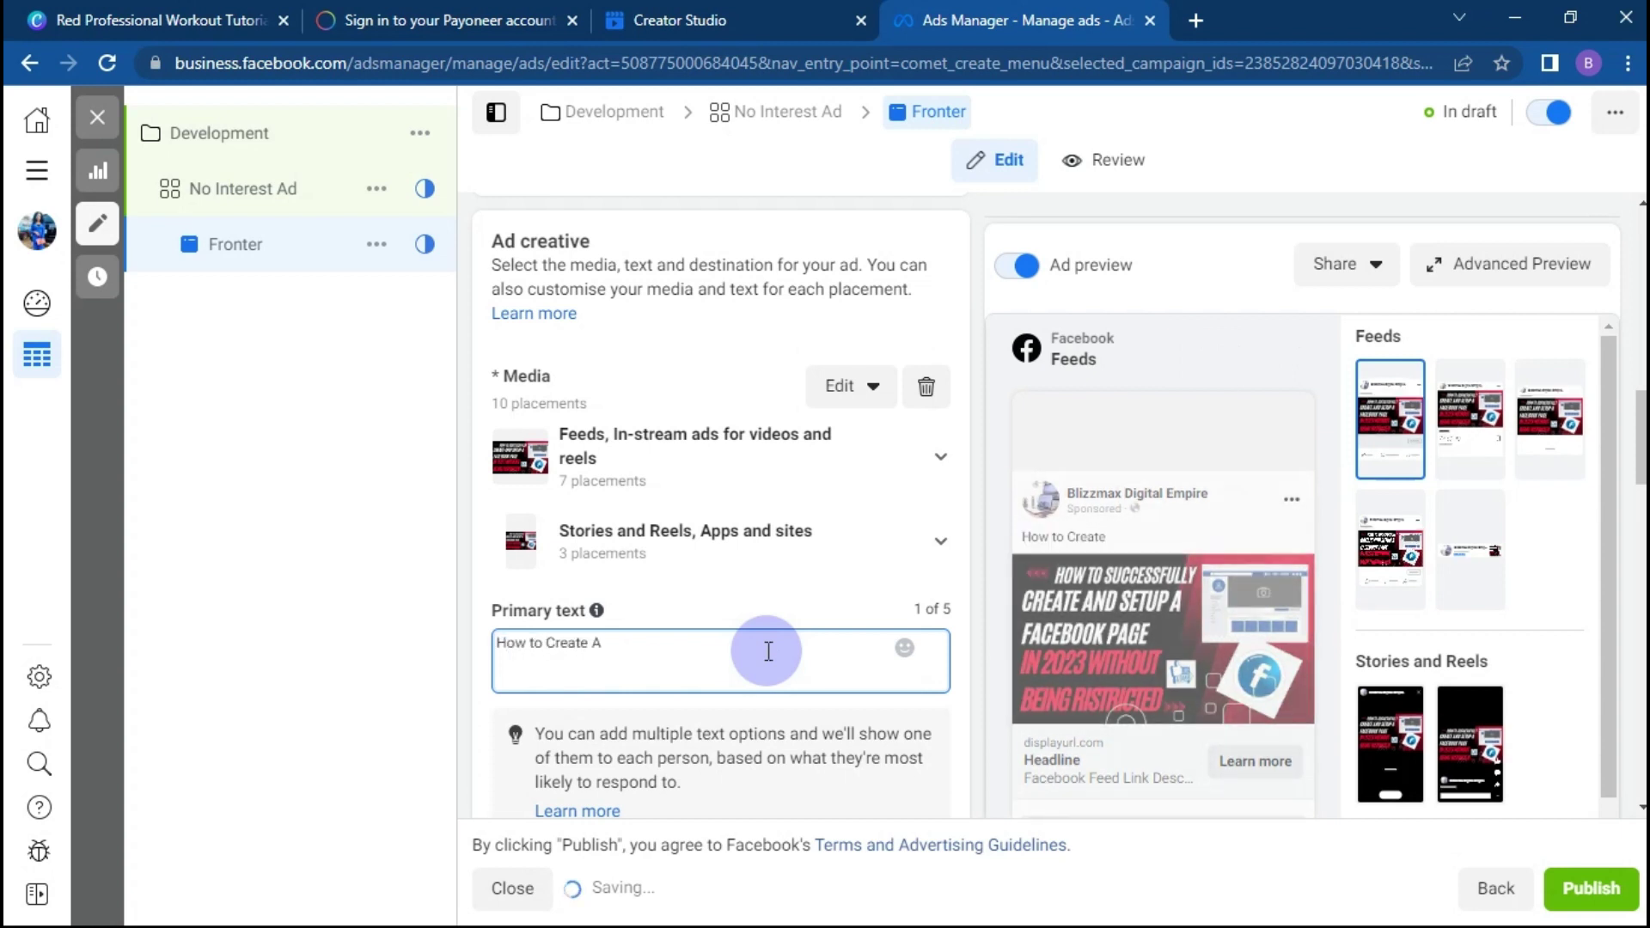
pyautogui.write(' facebook page')
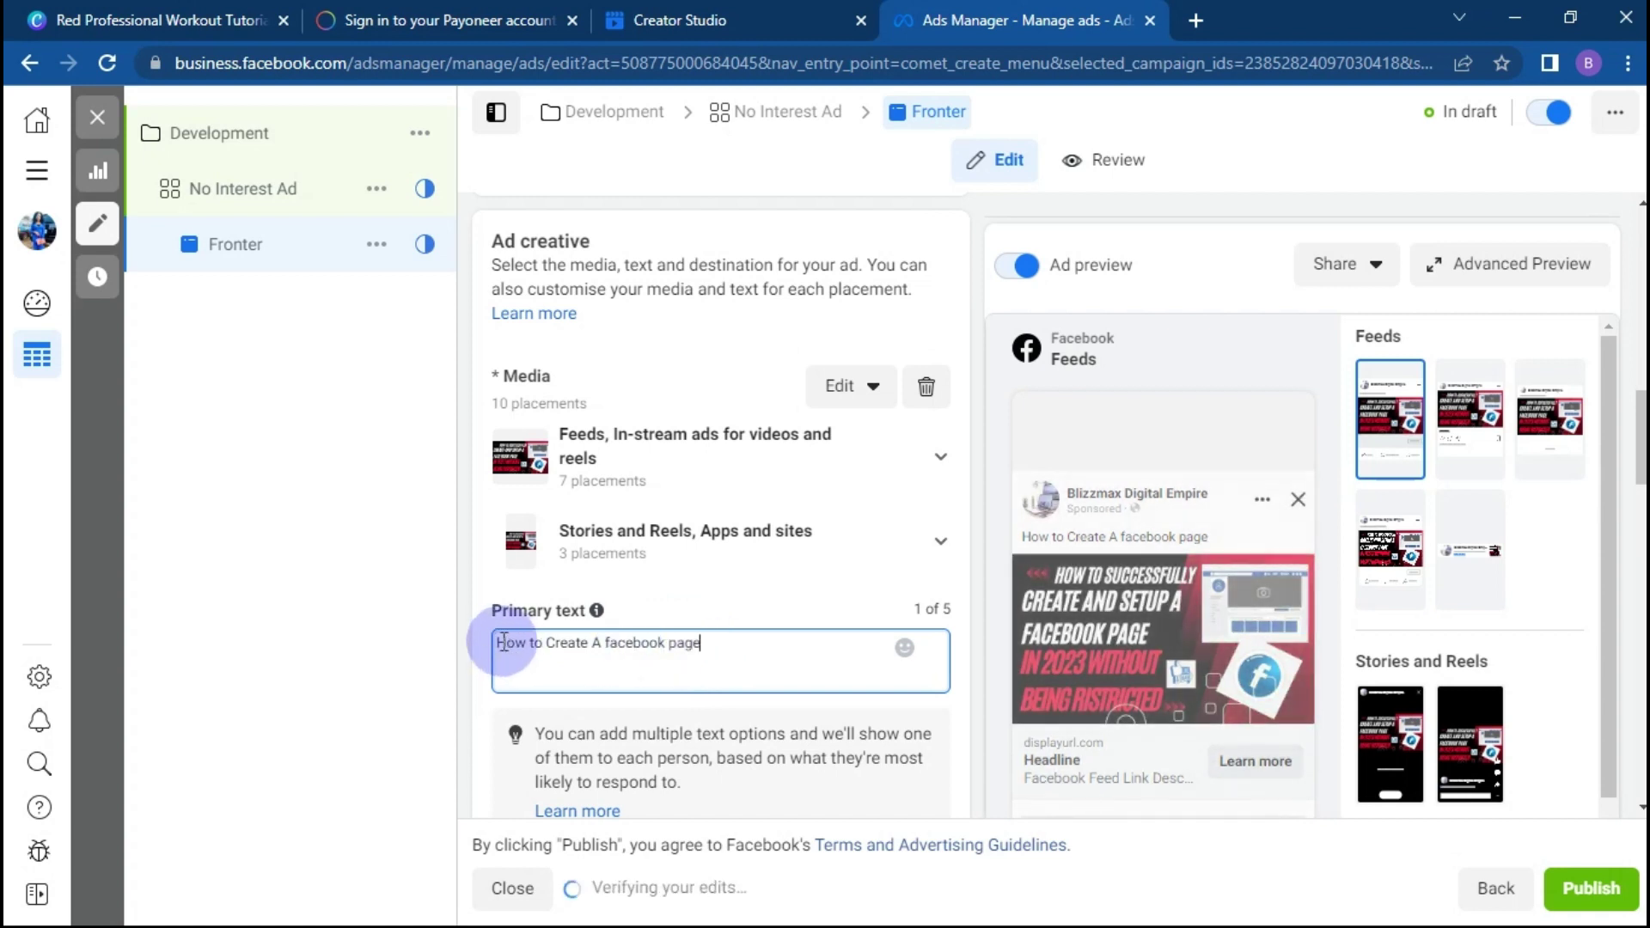
pyautogui.doubleClick(633, 644)
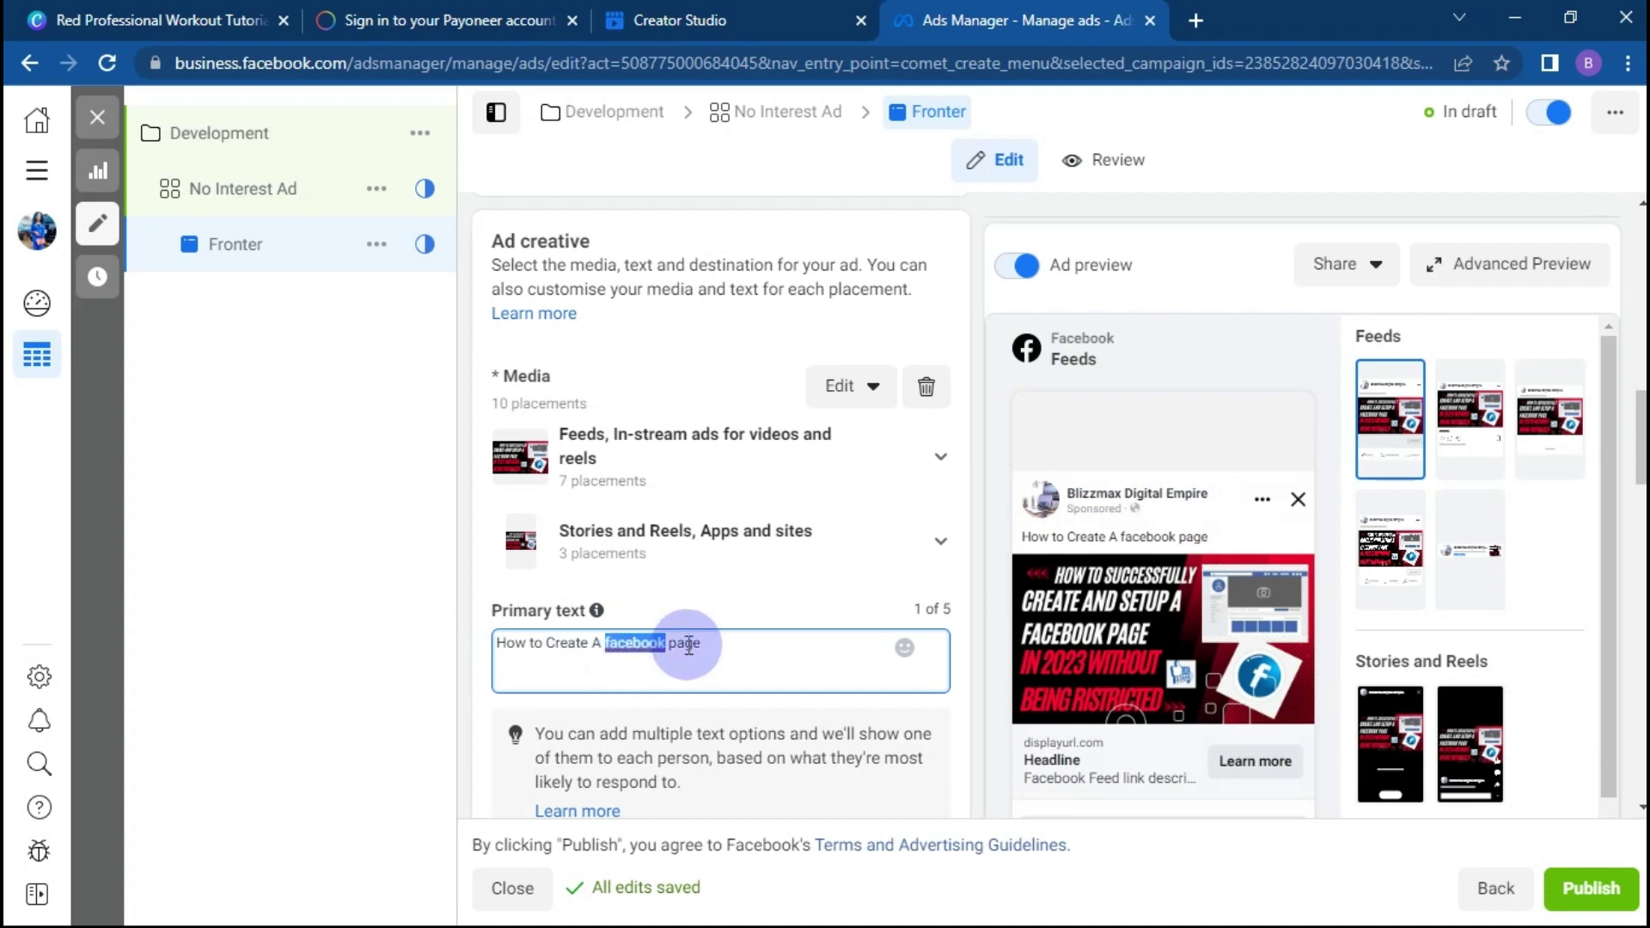
pyautogui.click(634, 644)
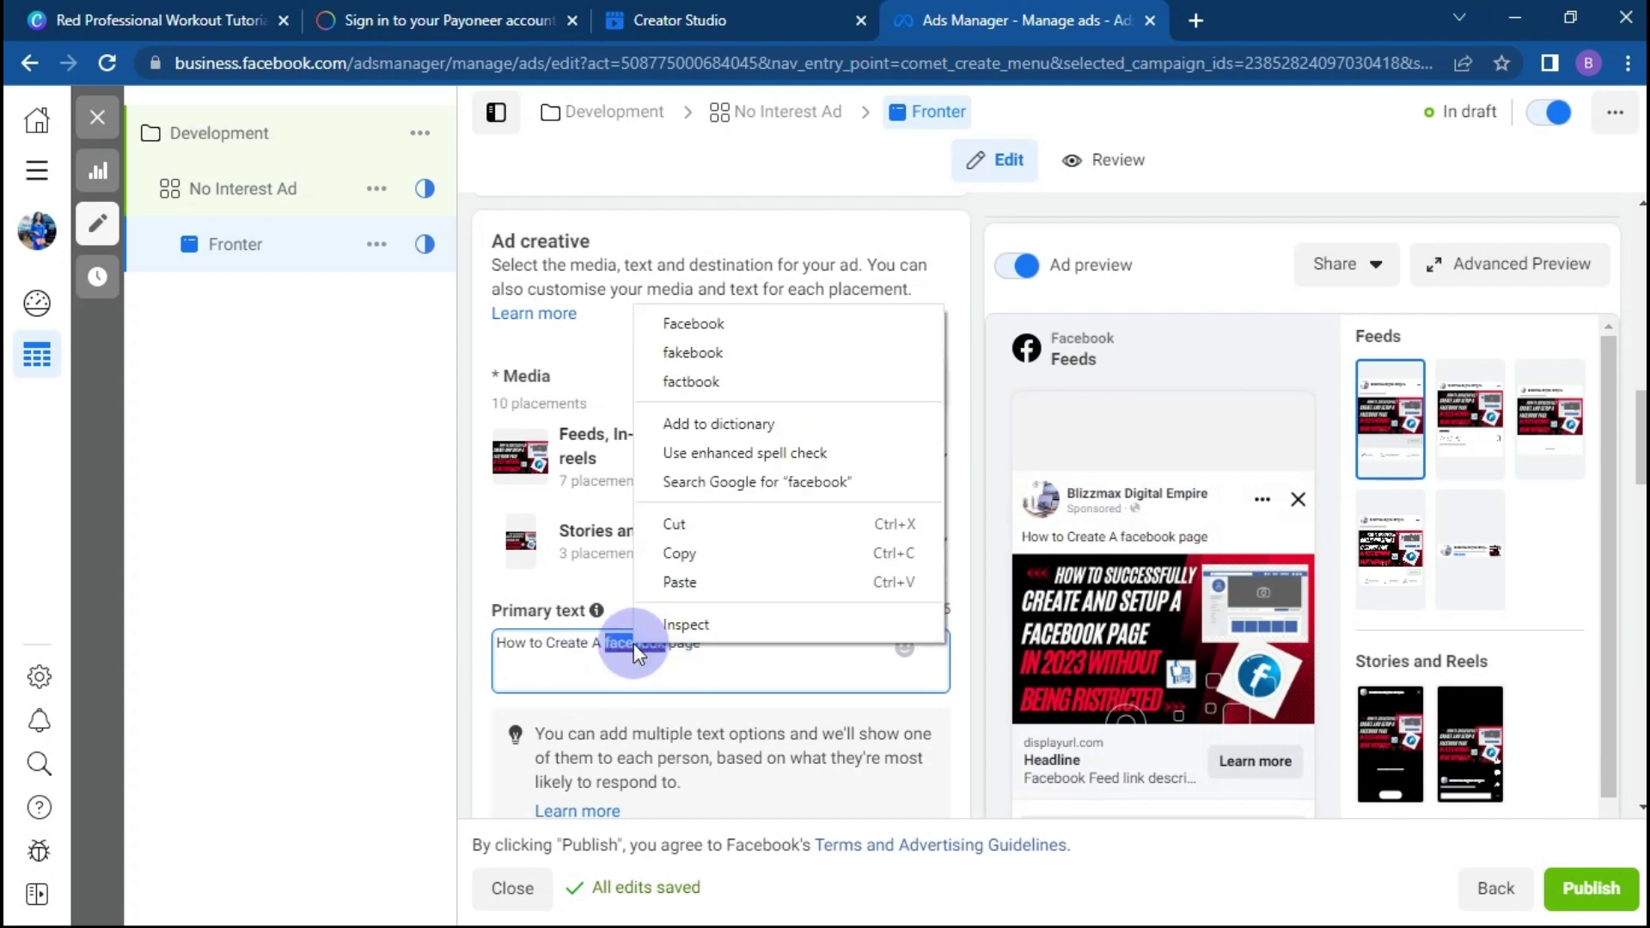
pyautogui.click(765, 329)
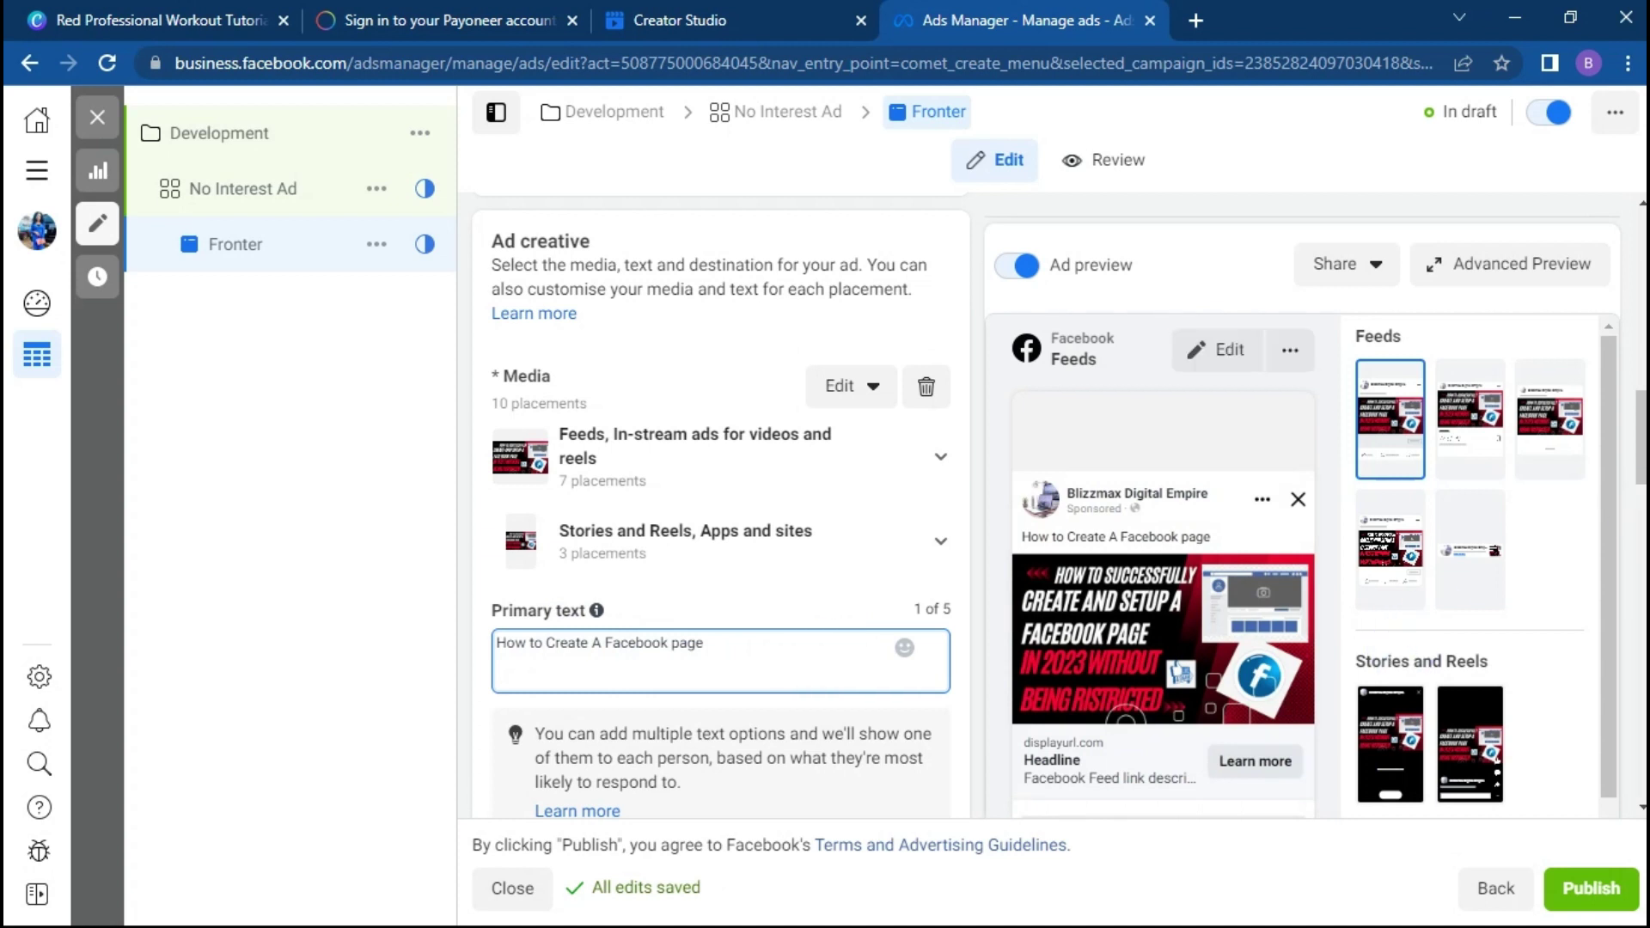
# Step: Set the ad's headline to "And its totally free"
pyautogui.moveTo(1642, 468); pyautogui.dragTo(1642, 518)
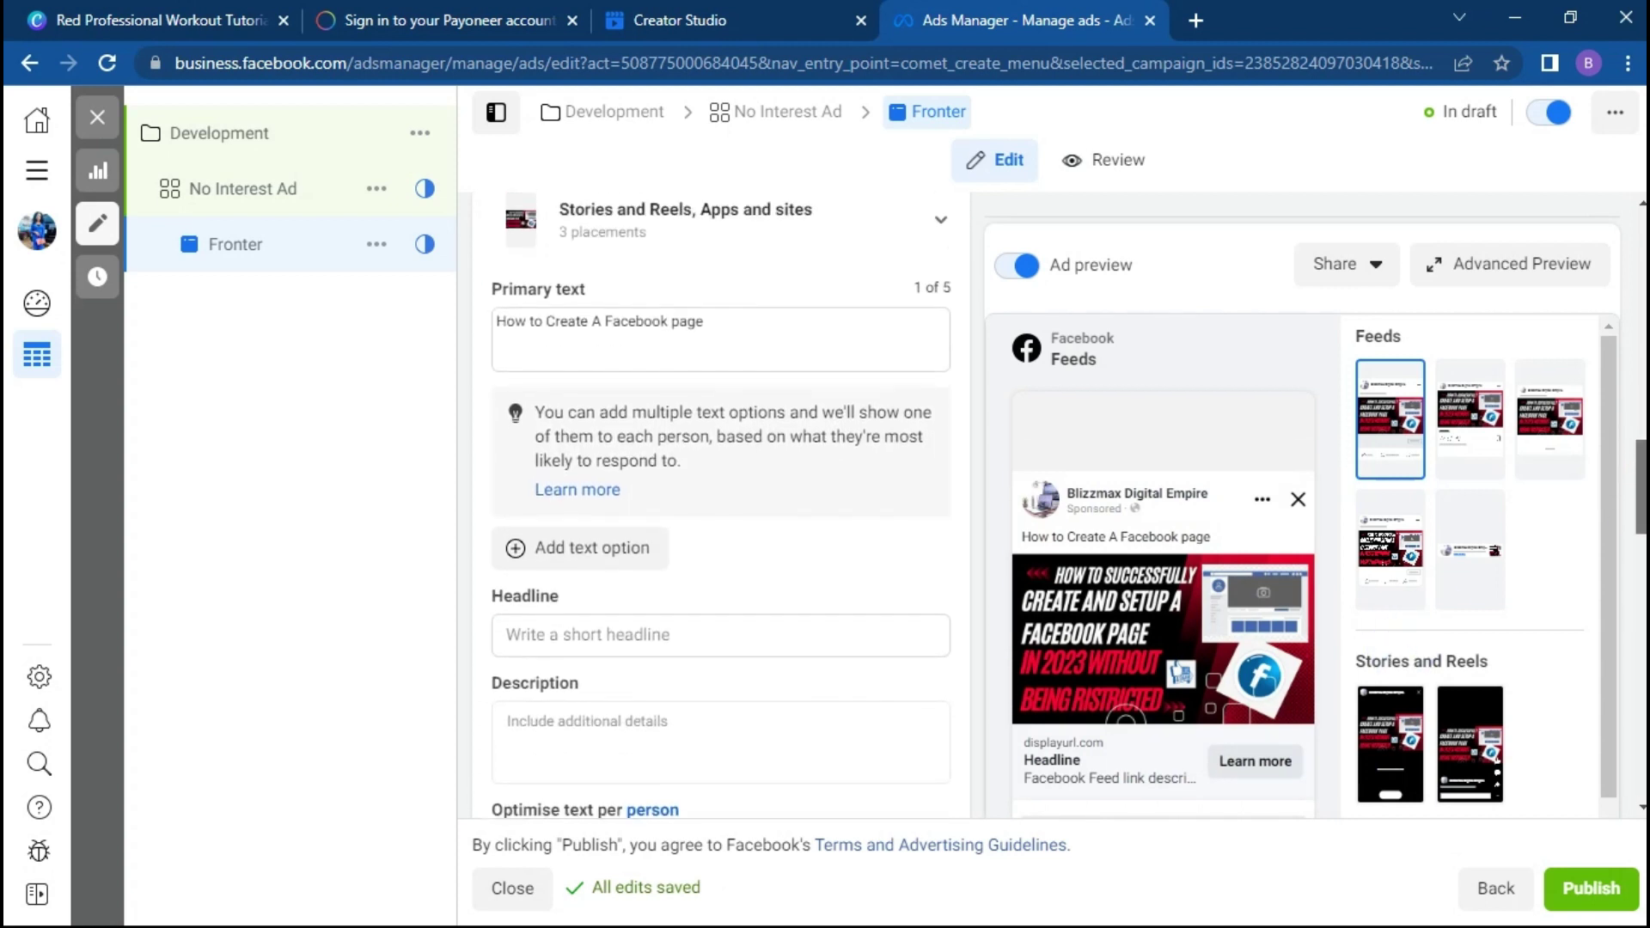
pyautogui.scroll(-1, 733, 547)
pyautogui.click(733, 548)
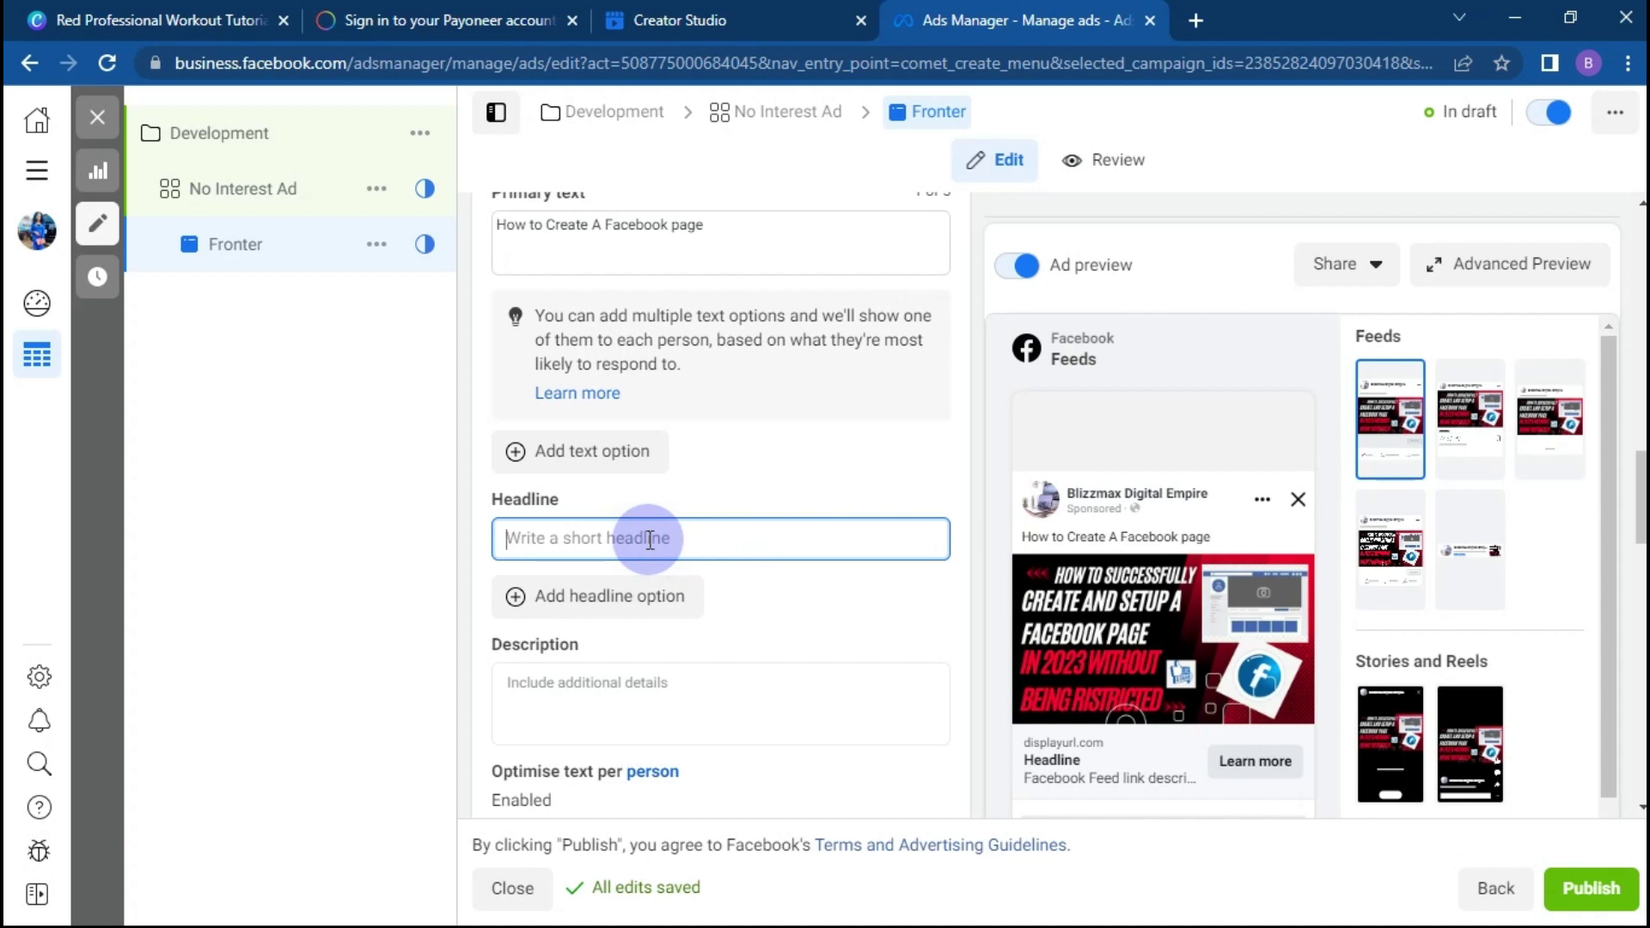
pyautogui.write('And its totally free')
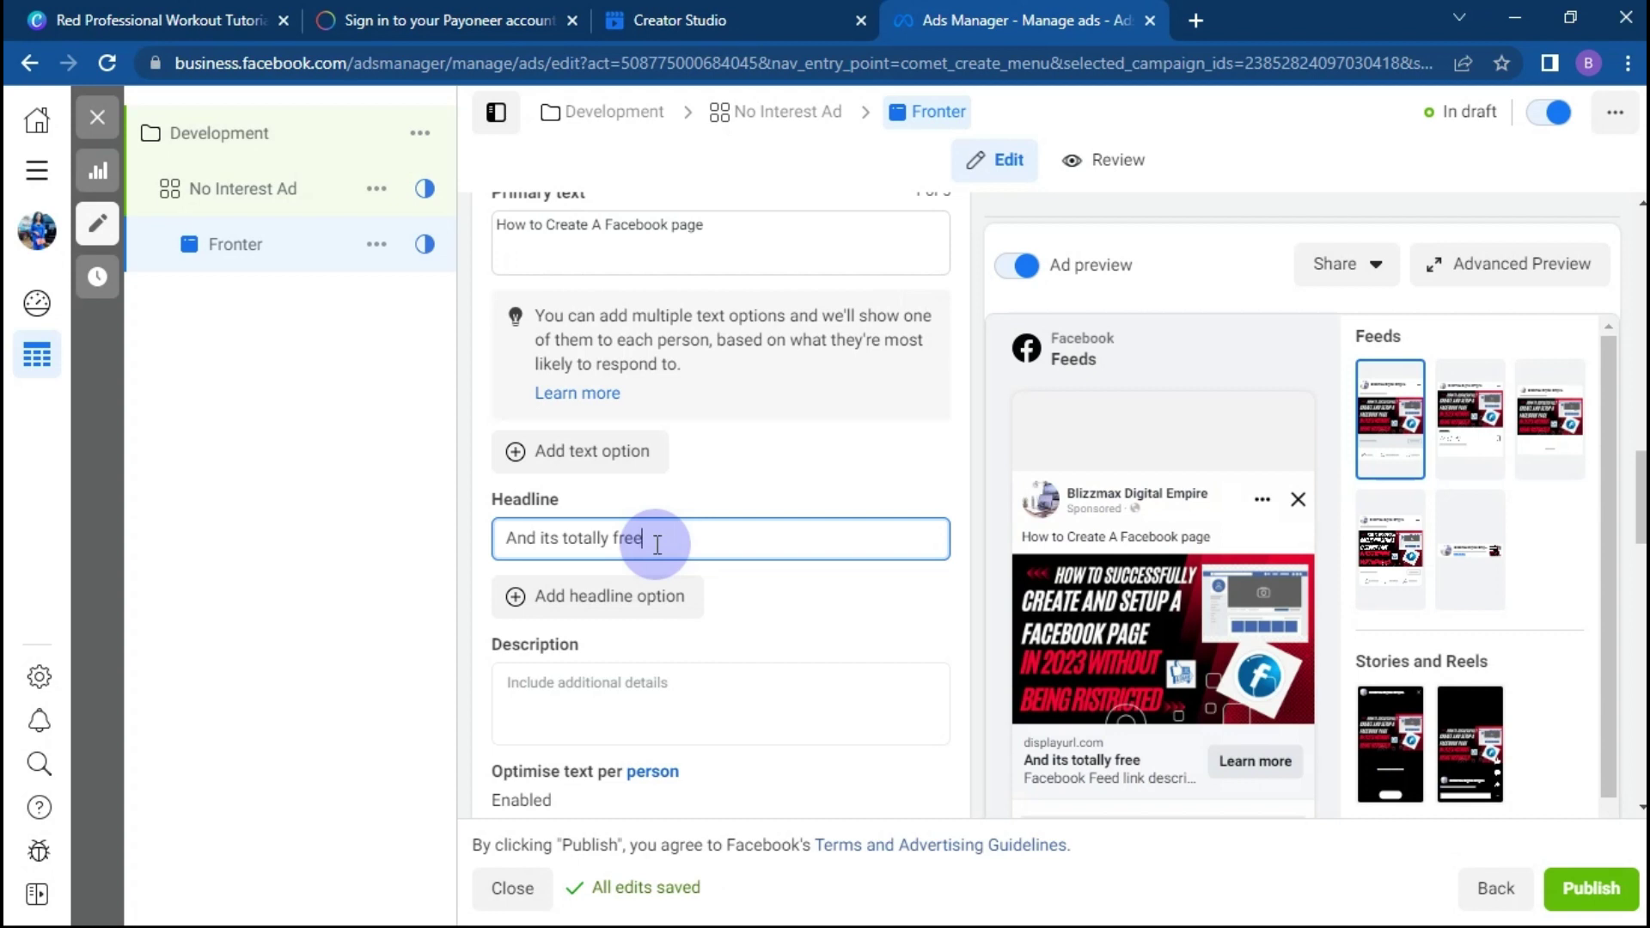
pyautogui.click(1378, 565)
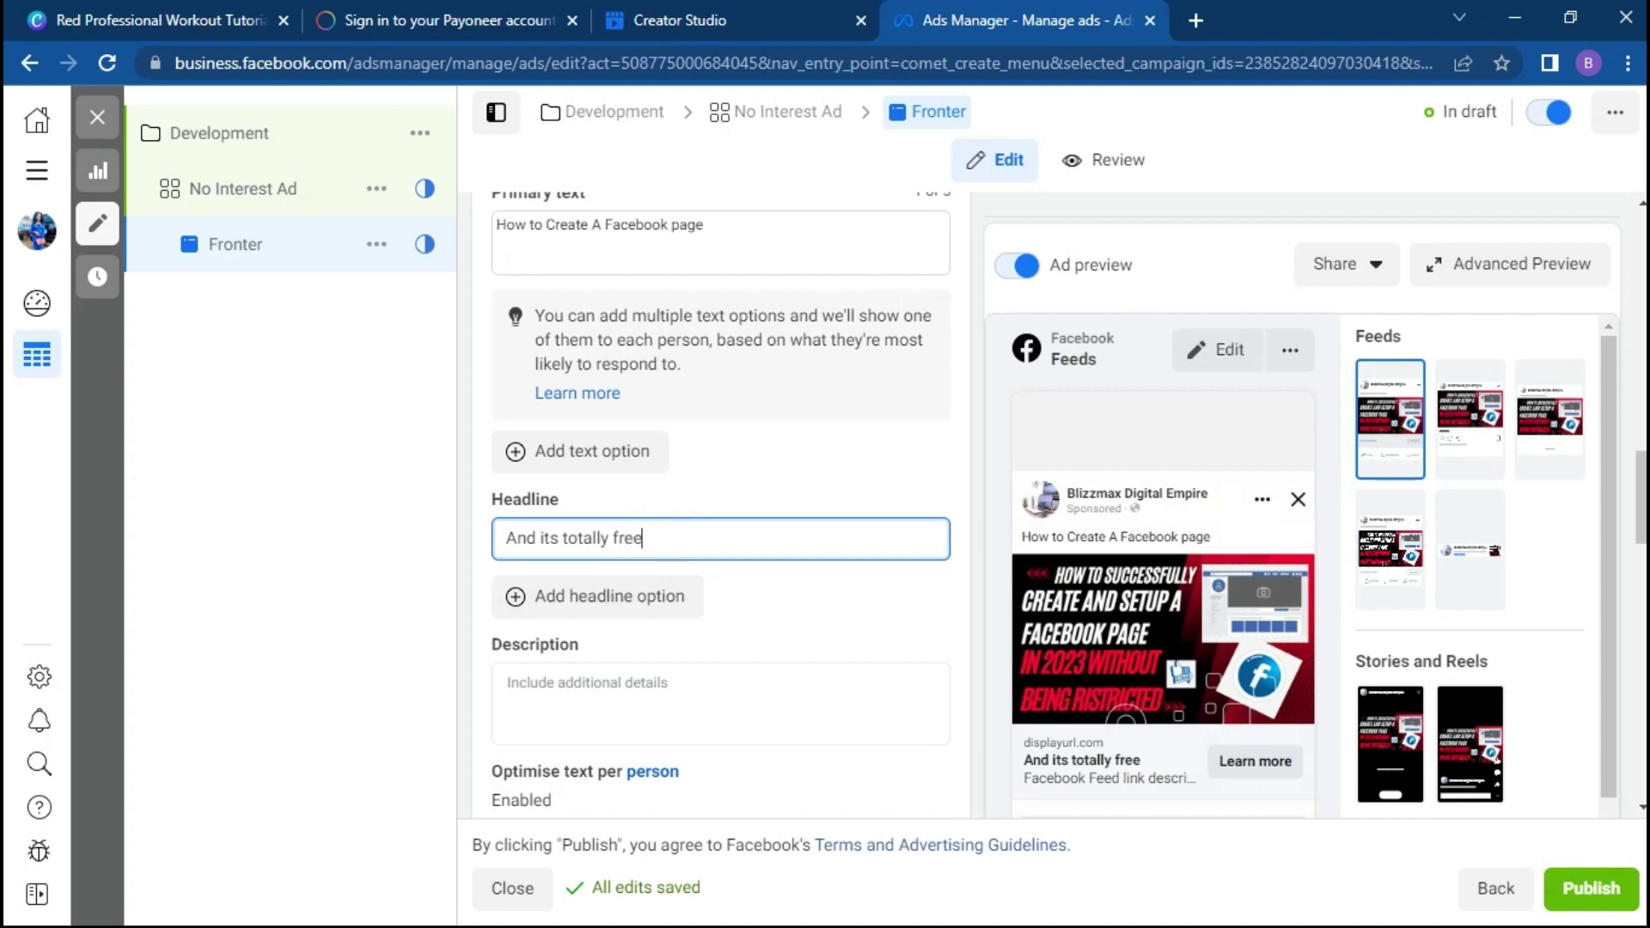
# Step: Look through the call to action options and keep Learn more
pyautogui.scroll(-2, 720, 516)
pyautogui.scroll(-1, 936, 579)
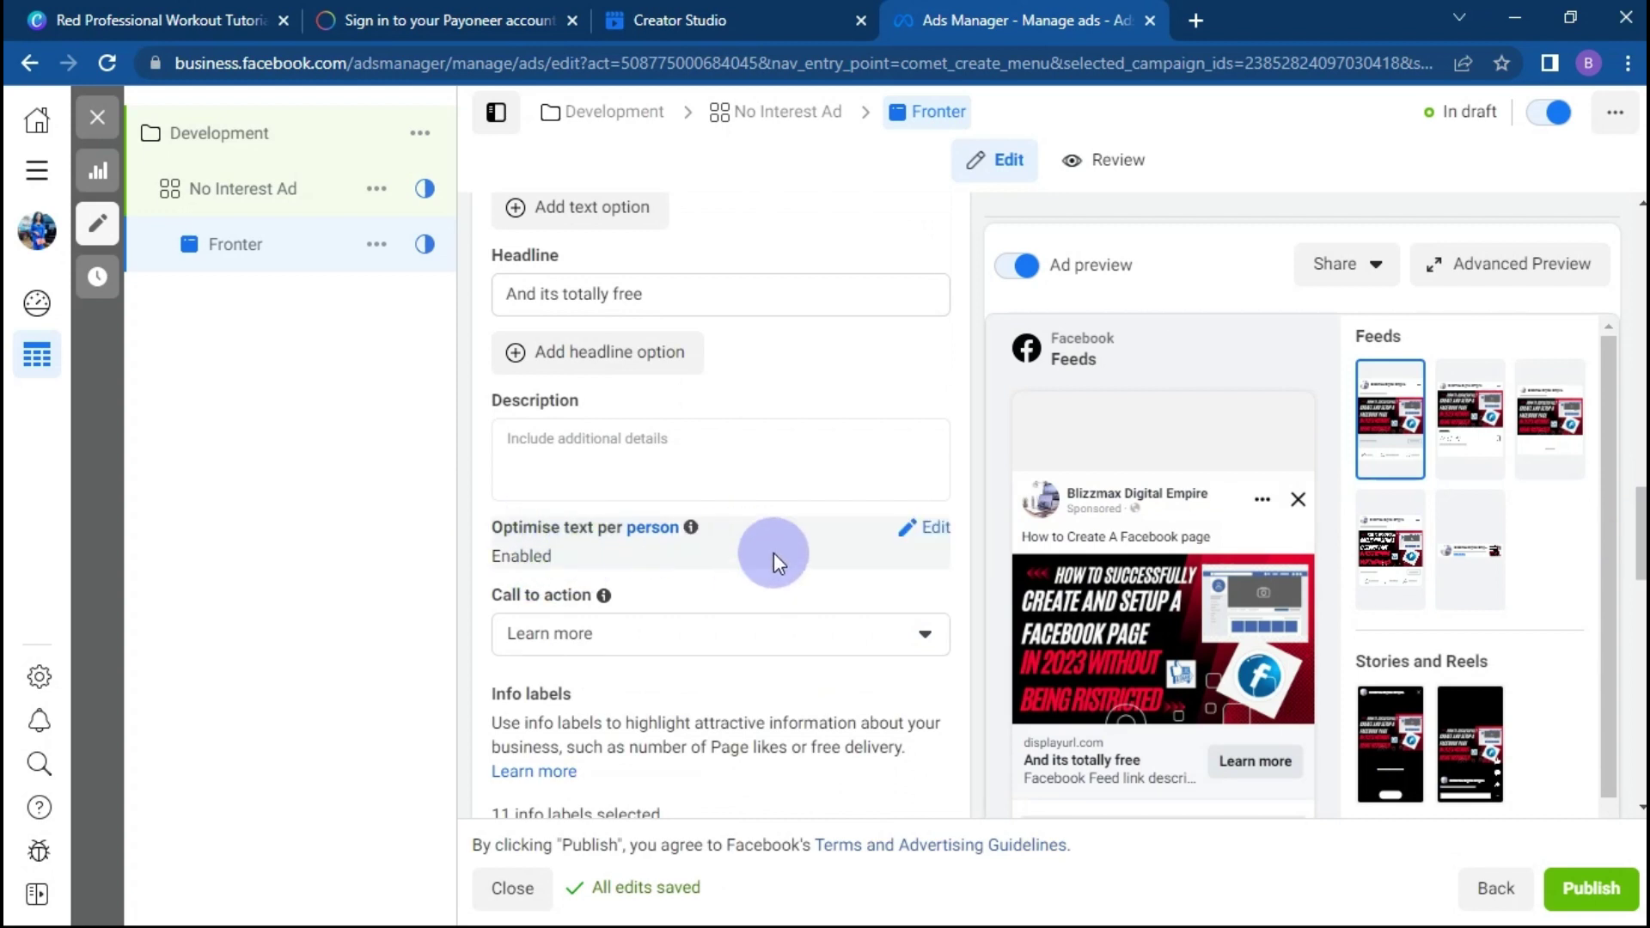
pyautogui.click(892, 644)
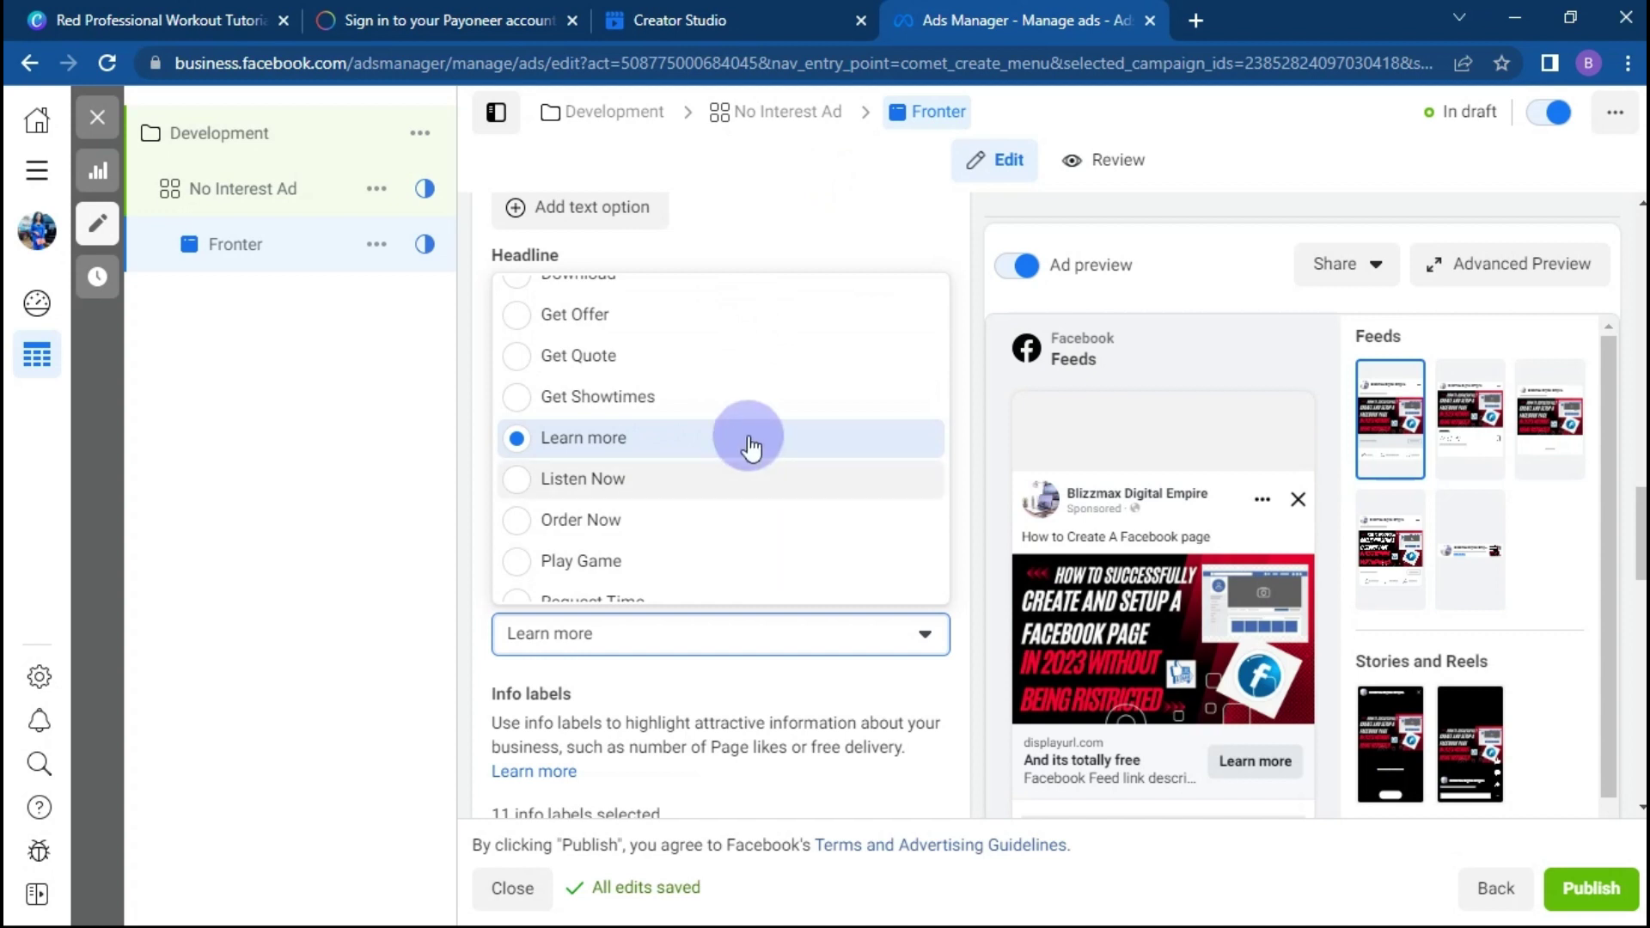
pyautogui.click(678, 662)
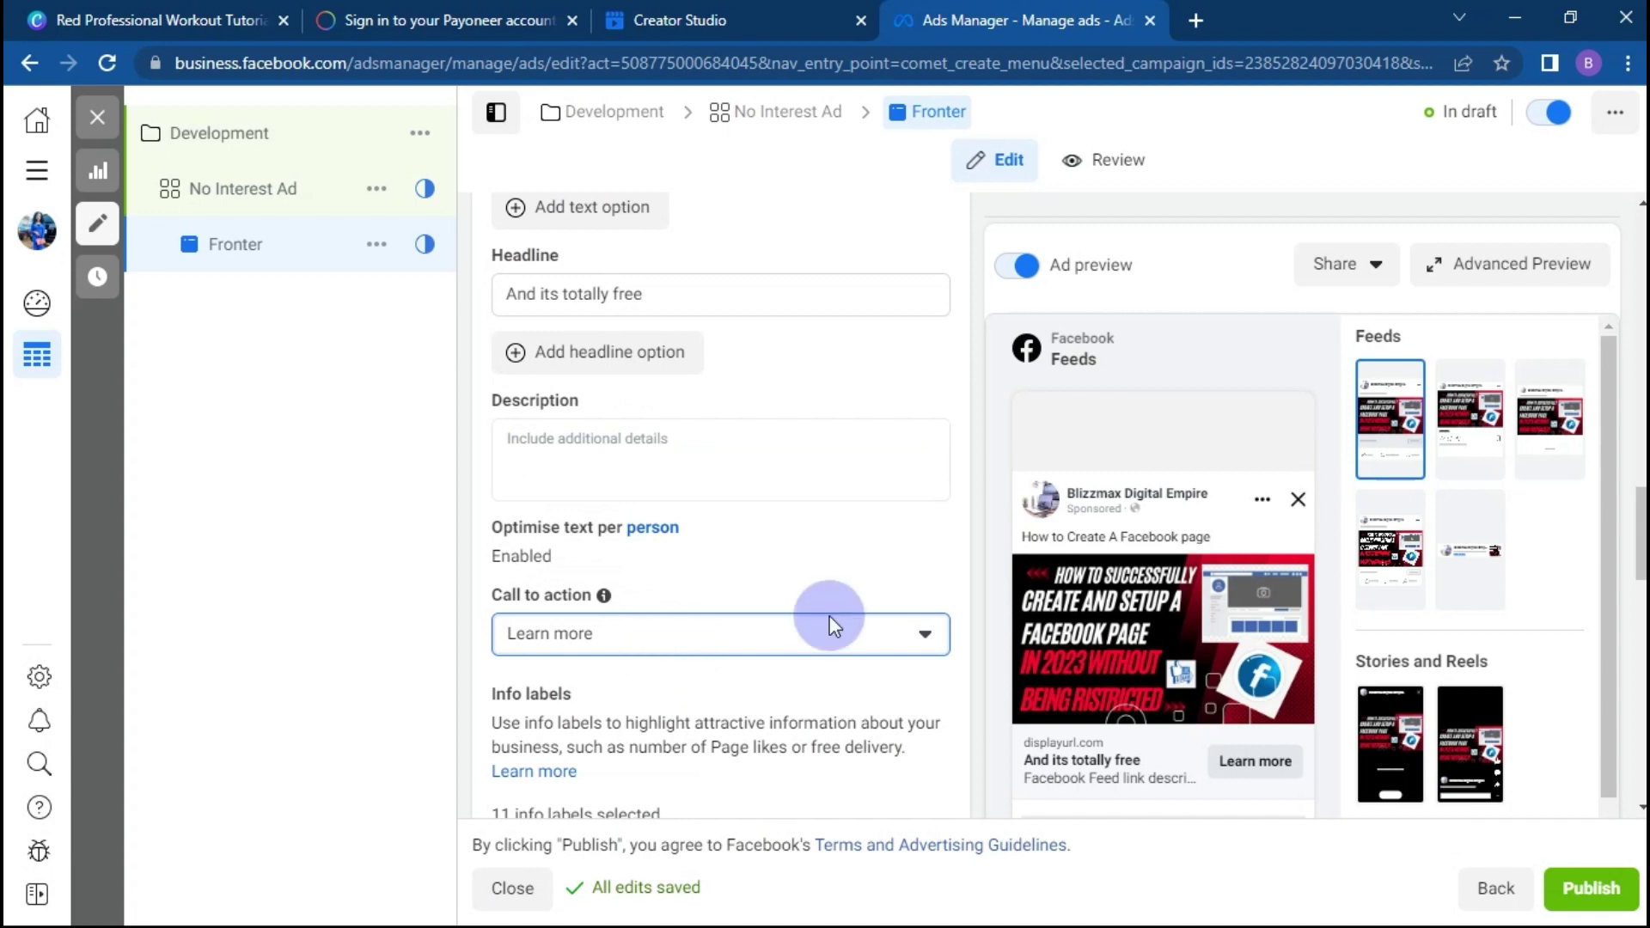
pyautogui.scroll(-3, 720, 507)
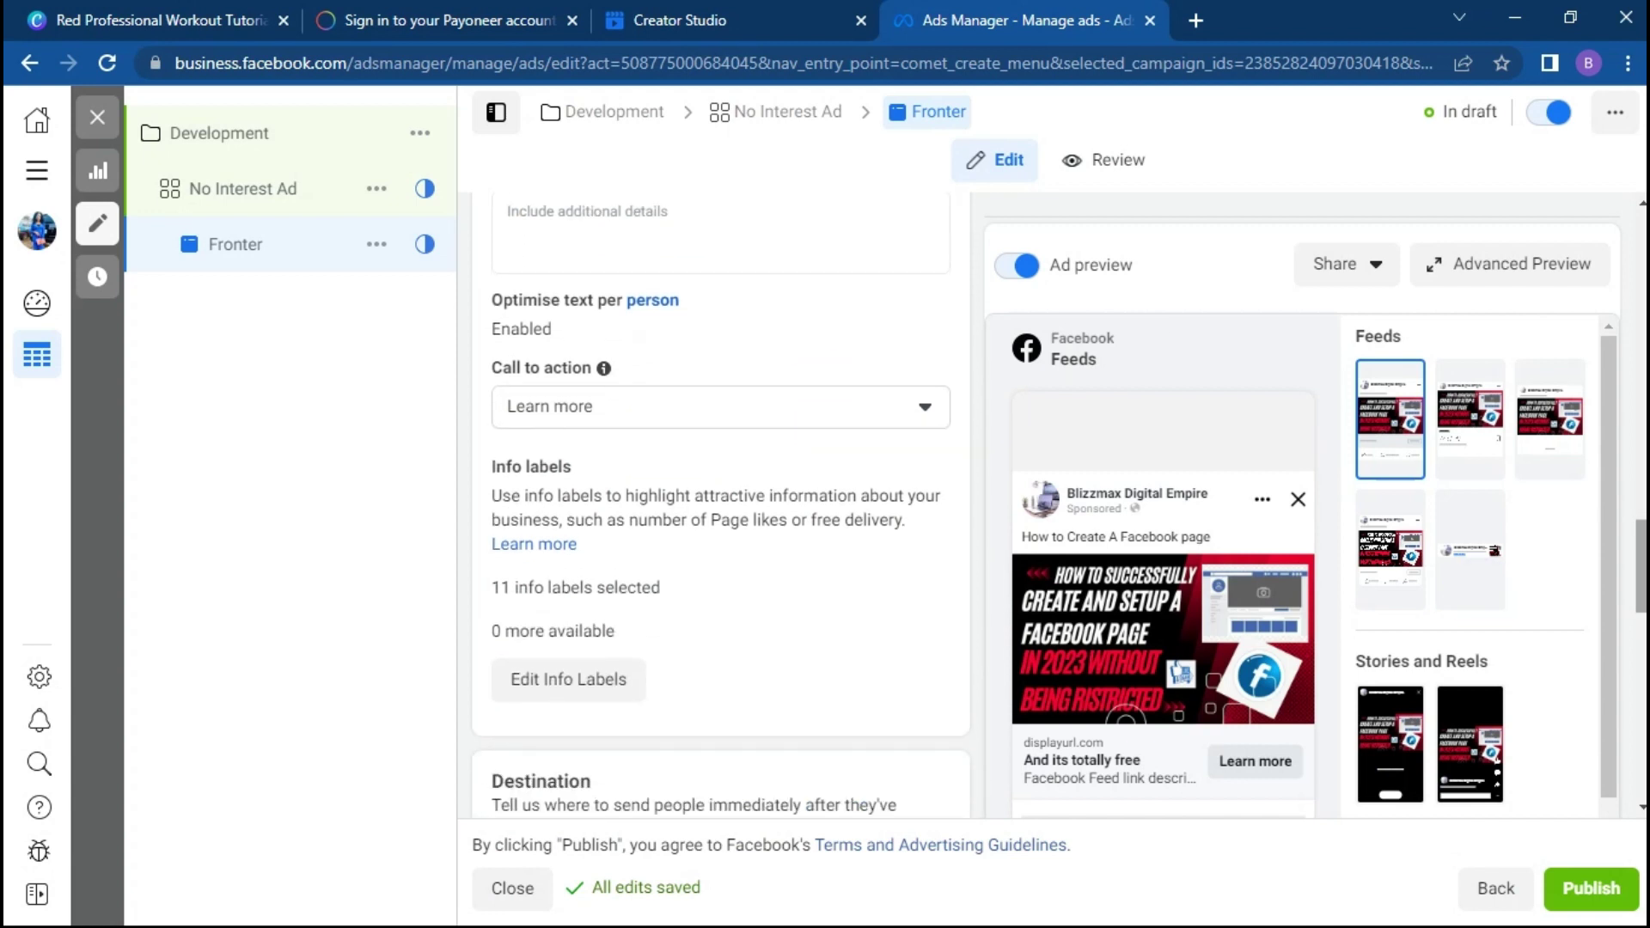
pyautogui.scroll(-5, 720, 513)
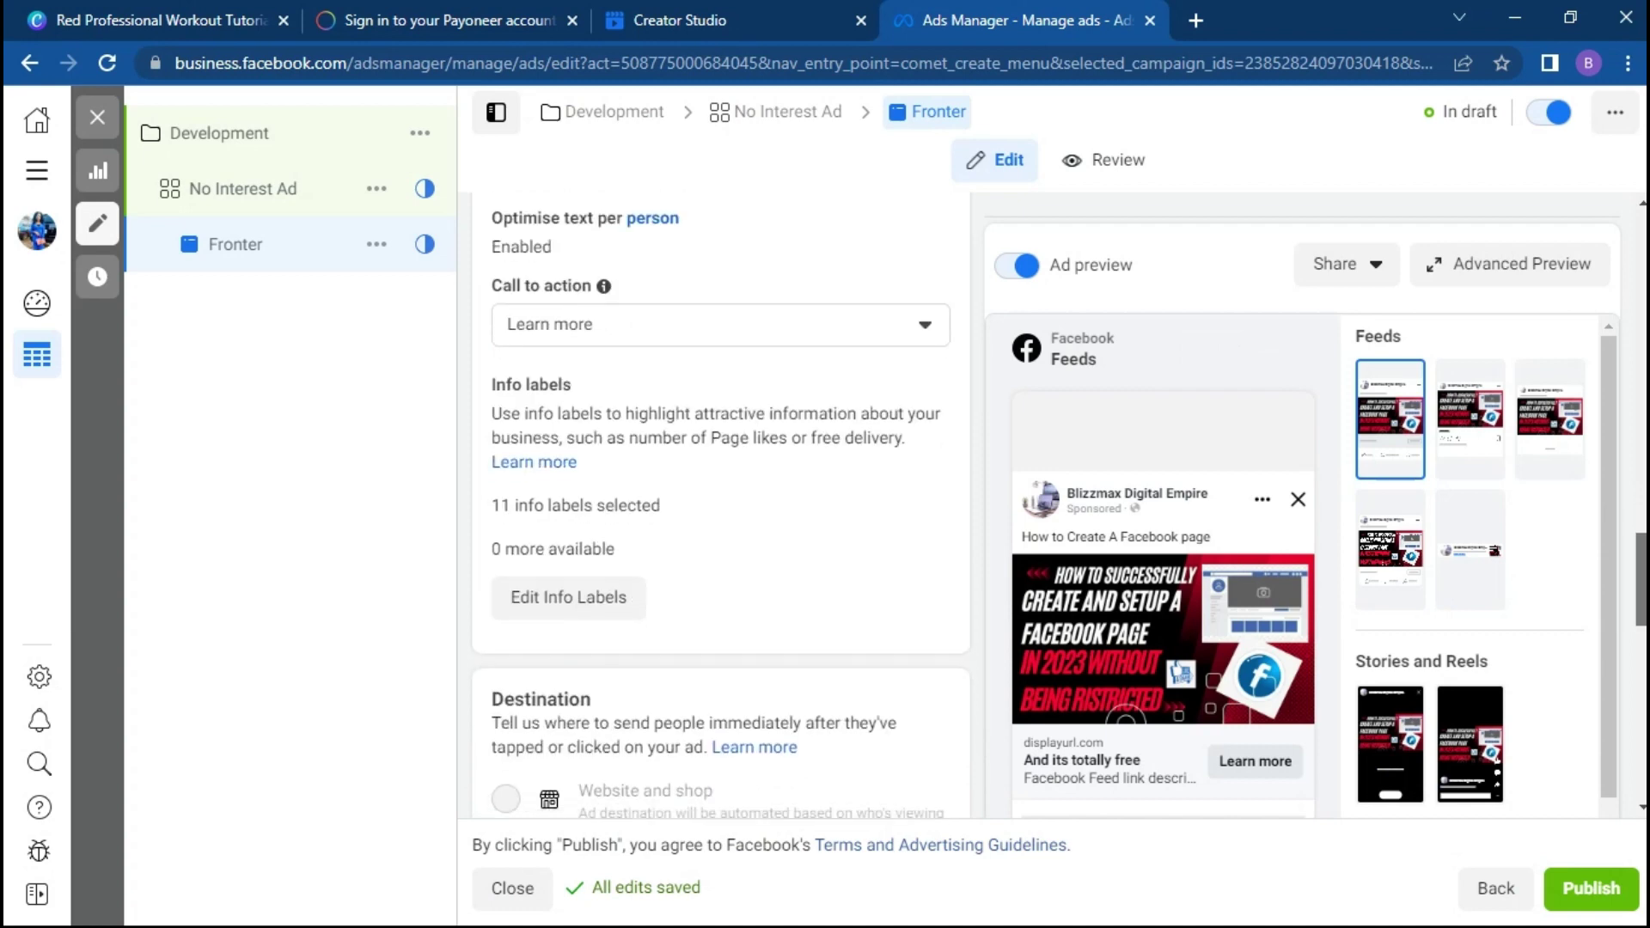
pyautogui.scroll(-1, 1095, 648)
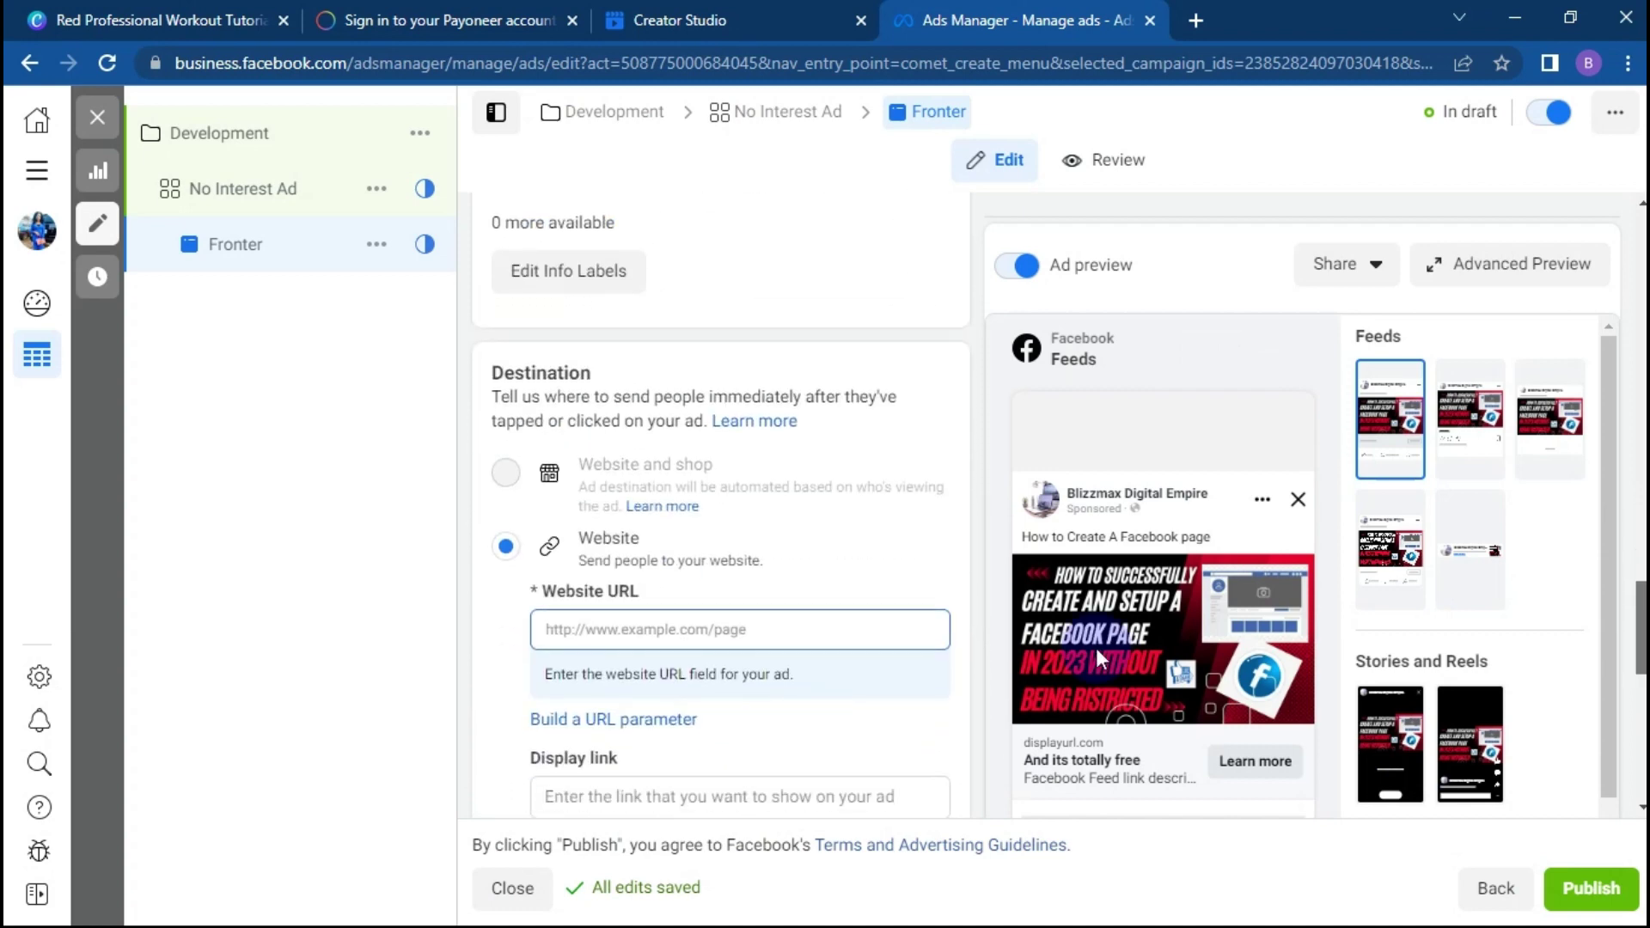
pyautogui.click(633, 636)
pyautogui.write('www.organcic.com.ng')
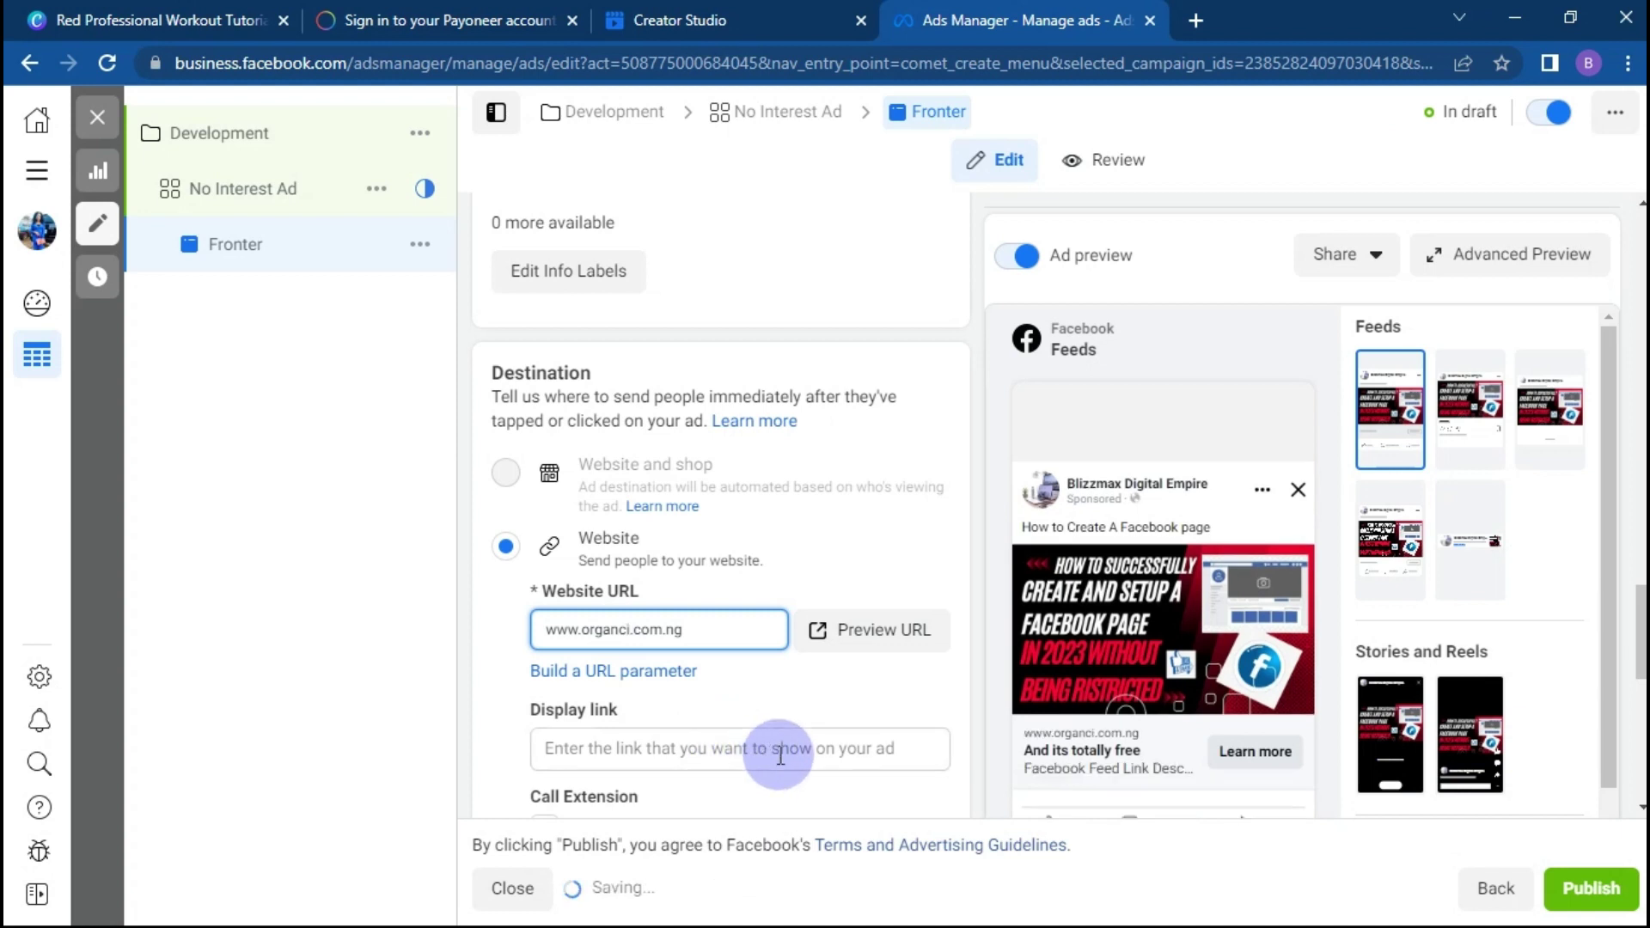
pyautogui.click(775, 749)
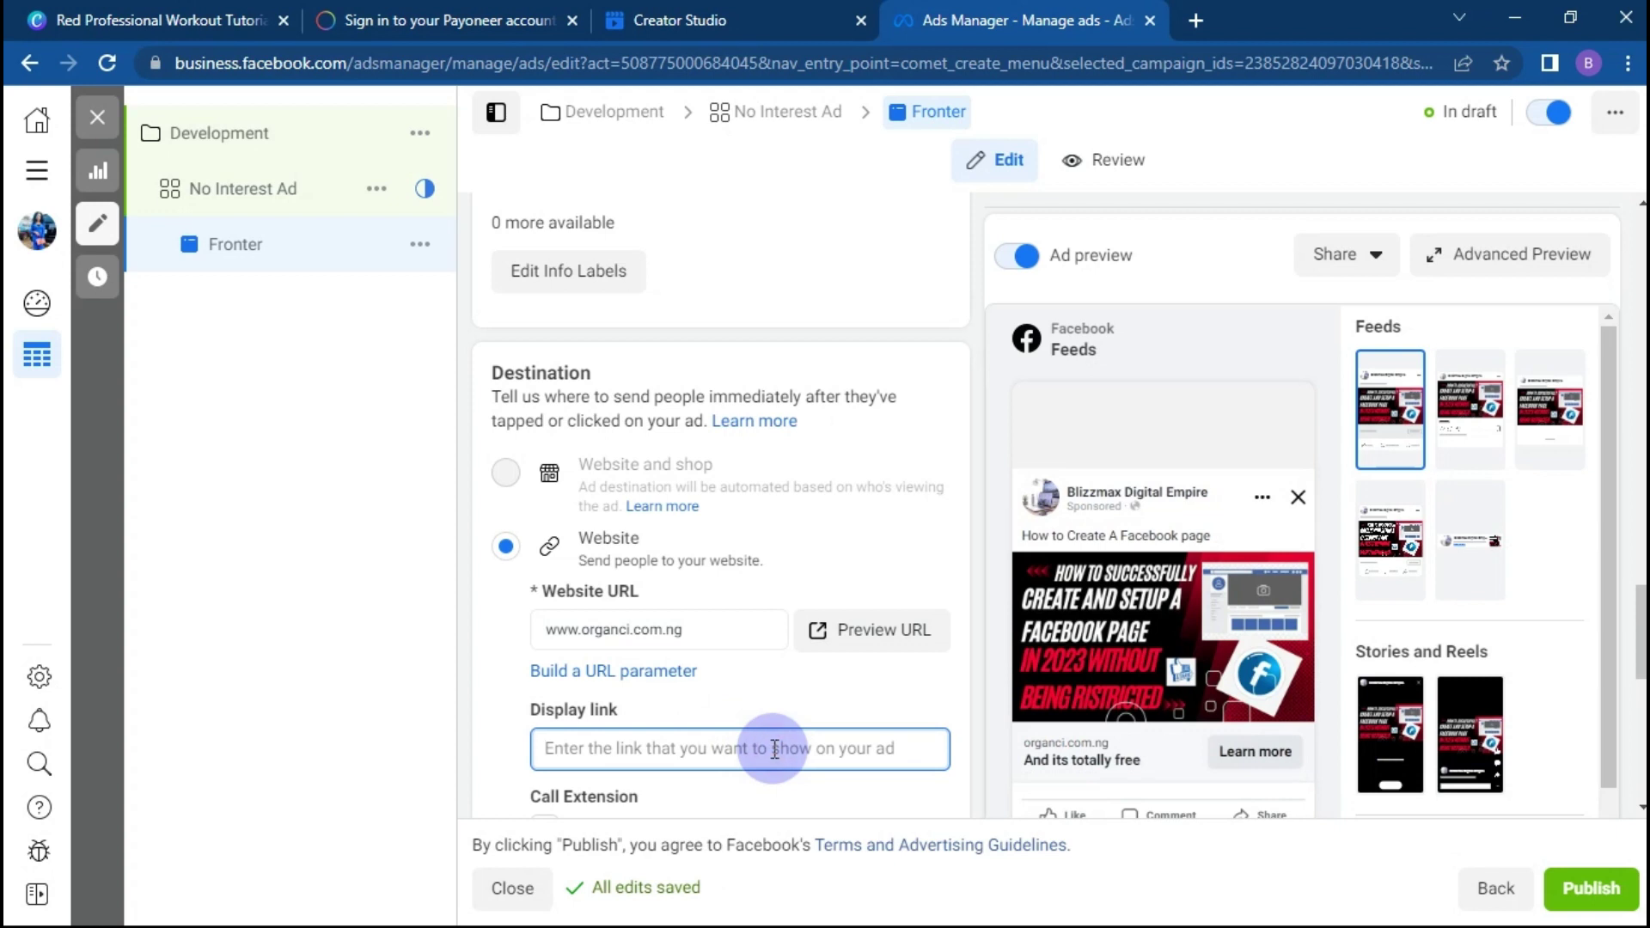
pyautogui.write('www.getoffer.com')
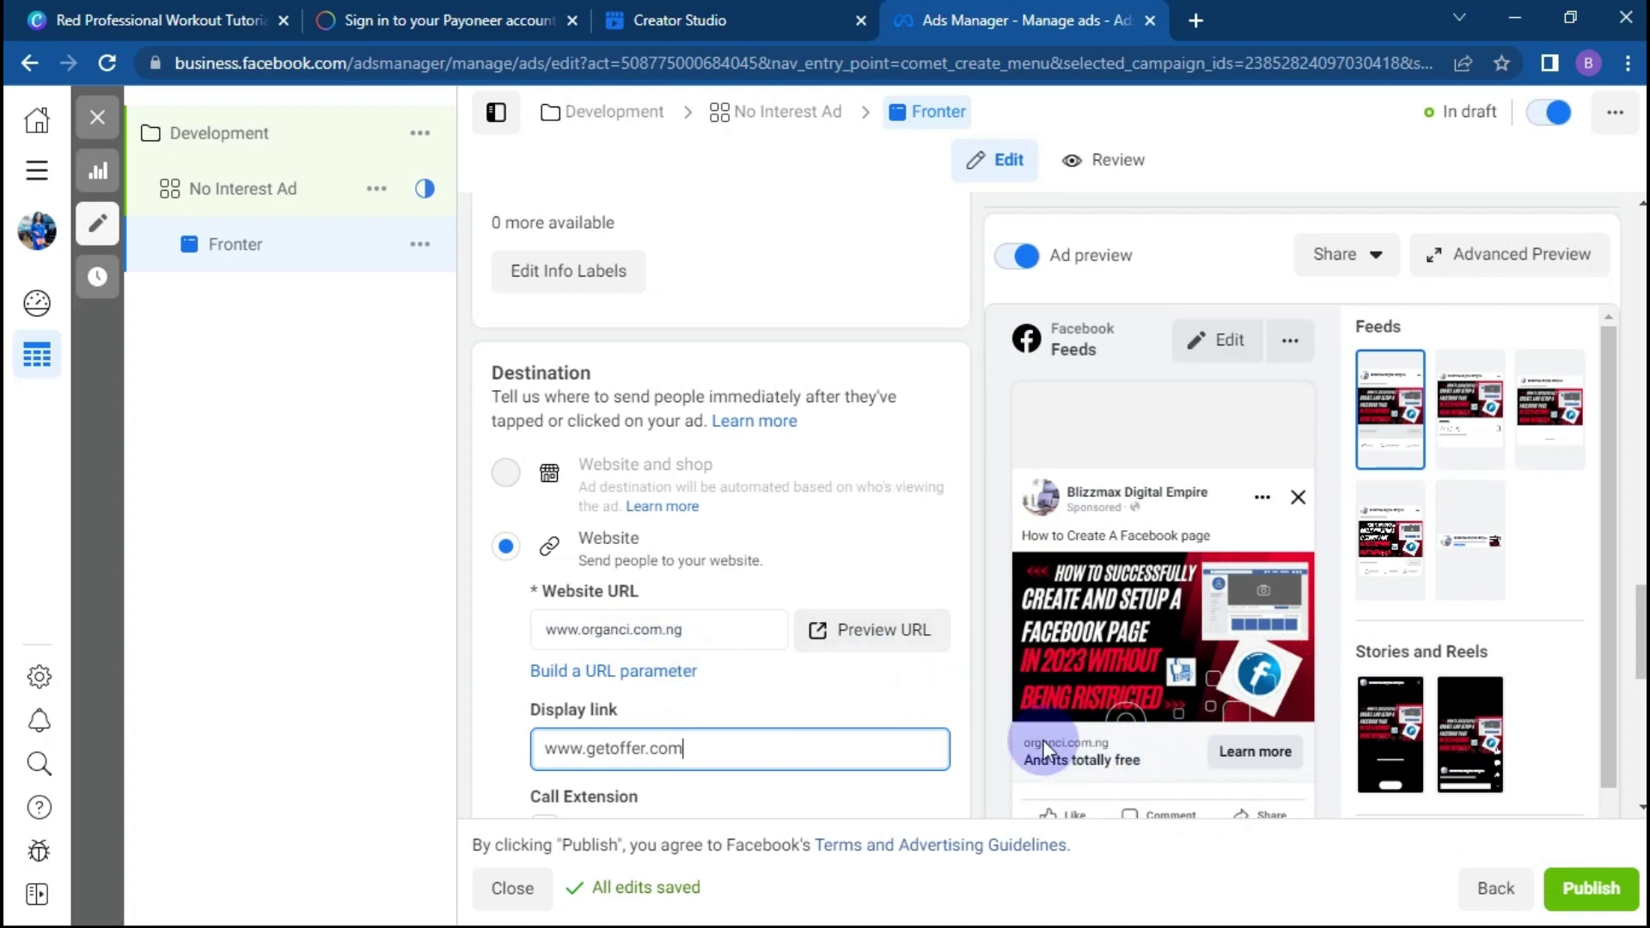
pyautogui.click(859, 689)
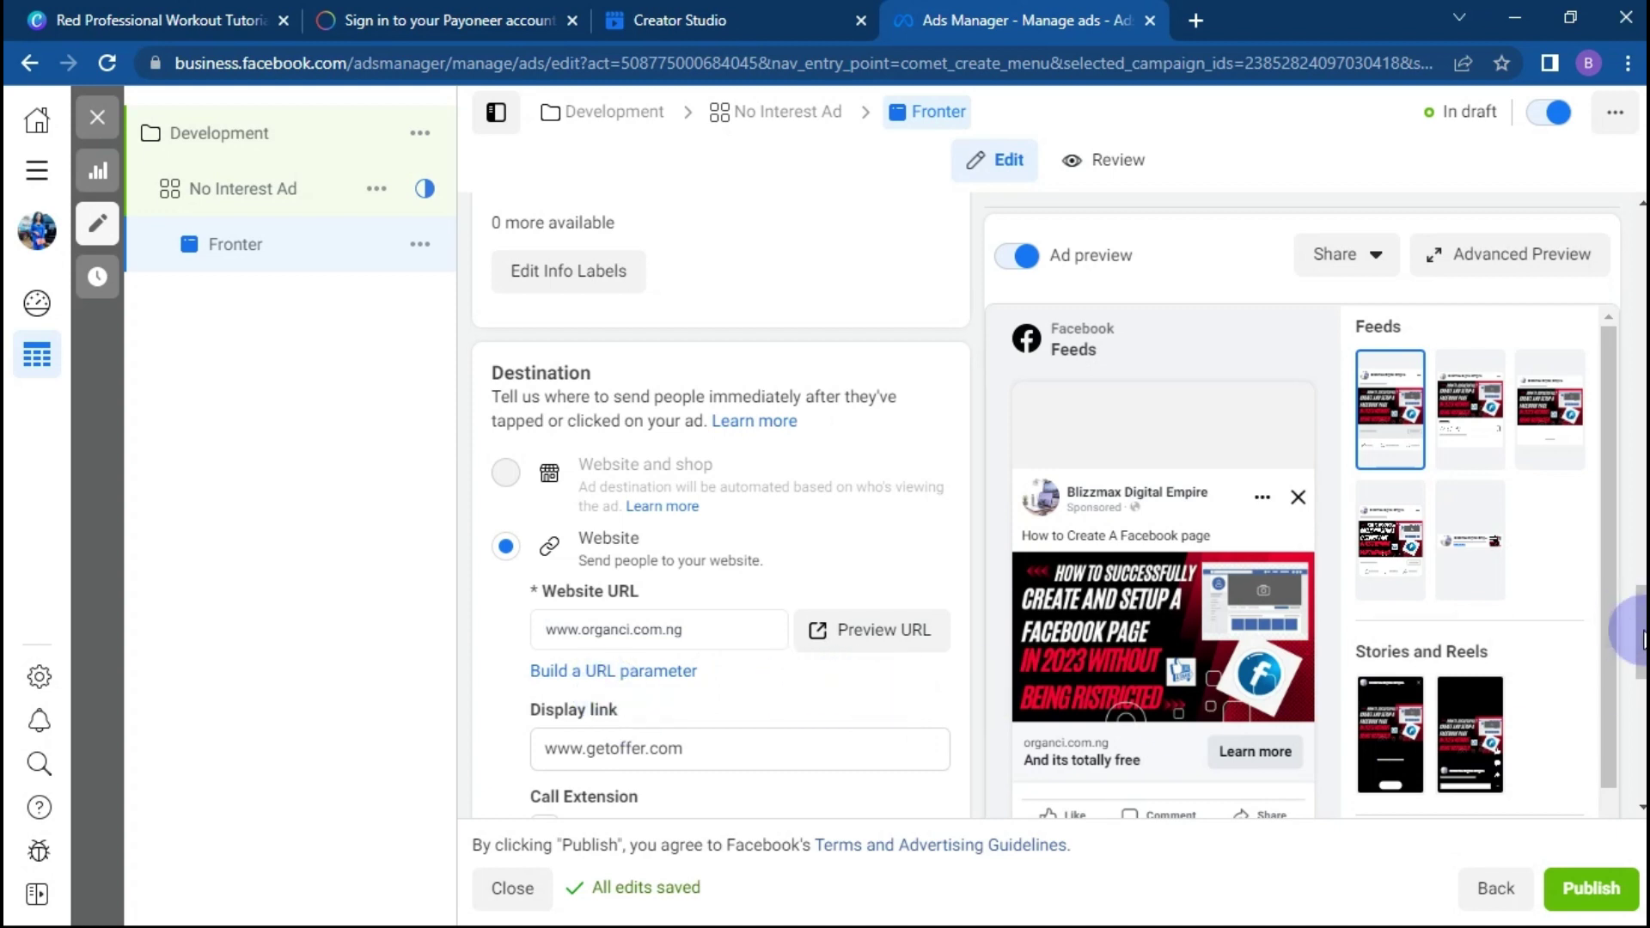
pyautogui.scroll(-5, 1127, 574)
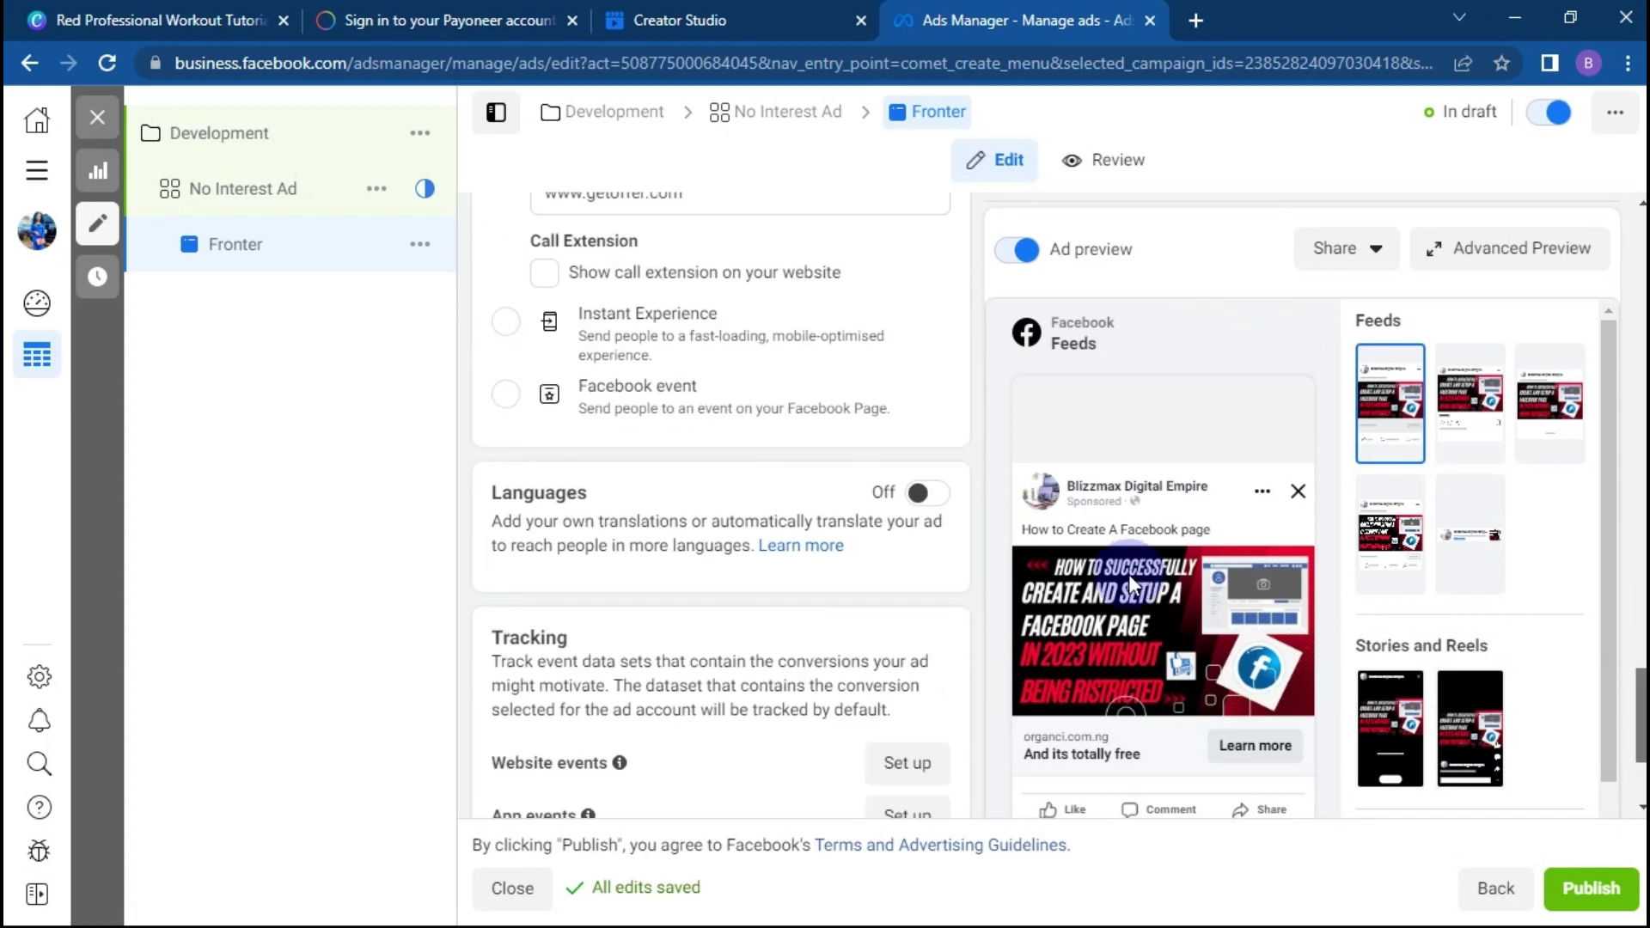
pyautogui.scroll(-3, 1128, 574)
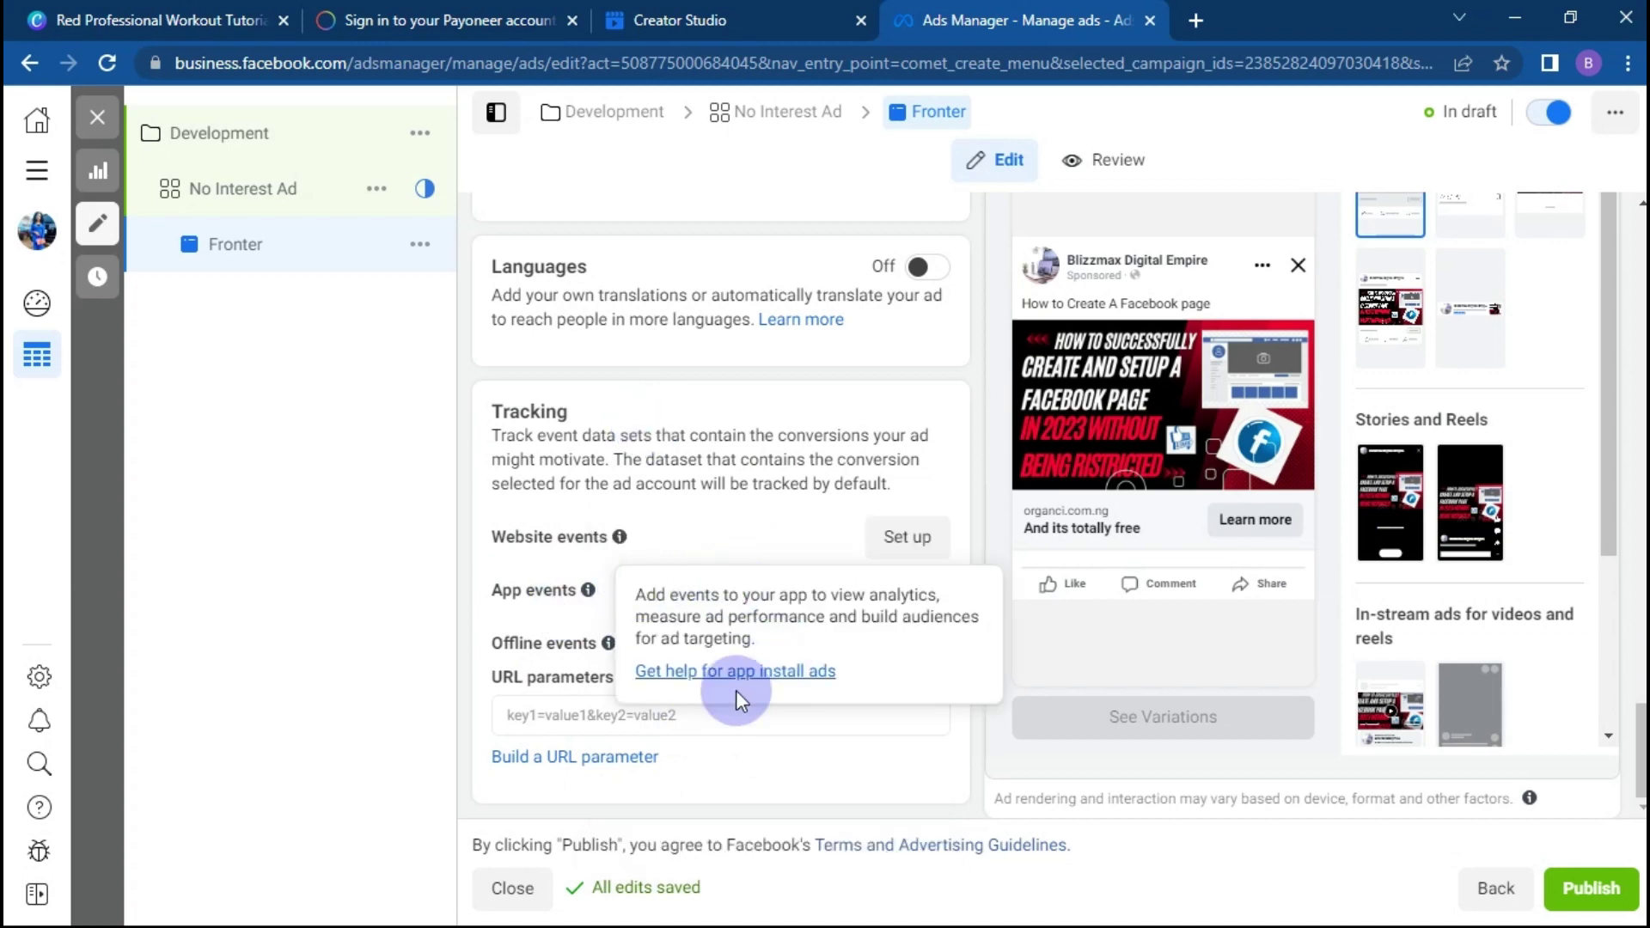
pyautogui.scroll(5, 1042, 814)
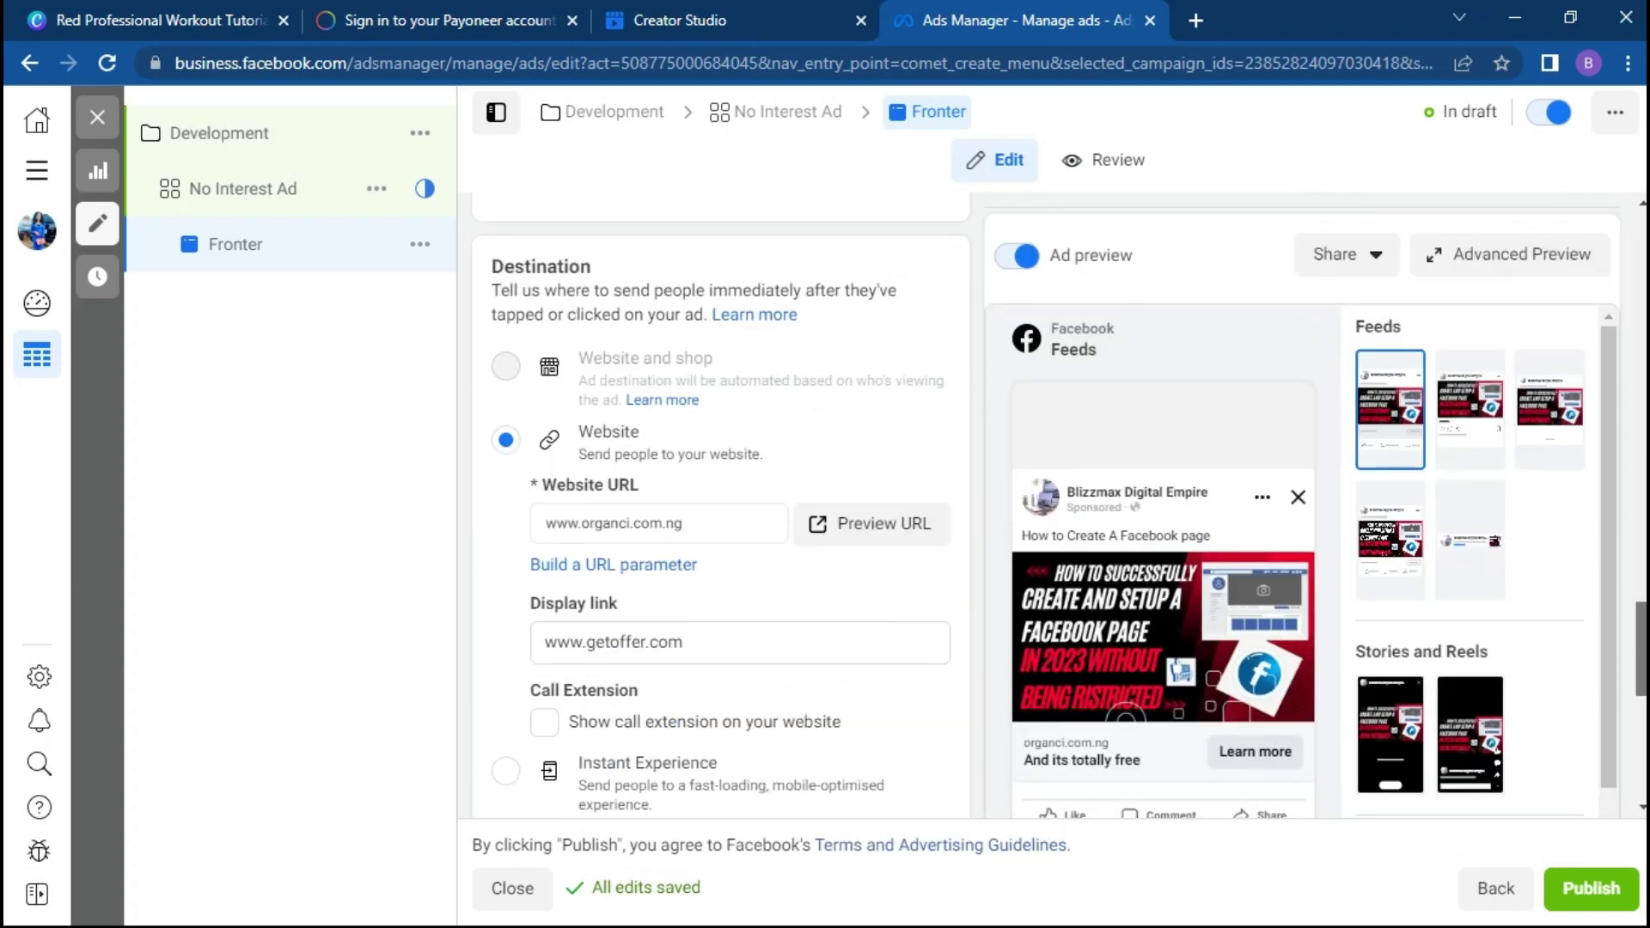
pyautogui.scroll(10, 1094, 384)
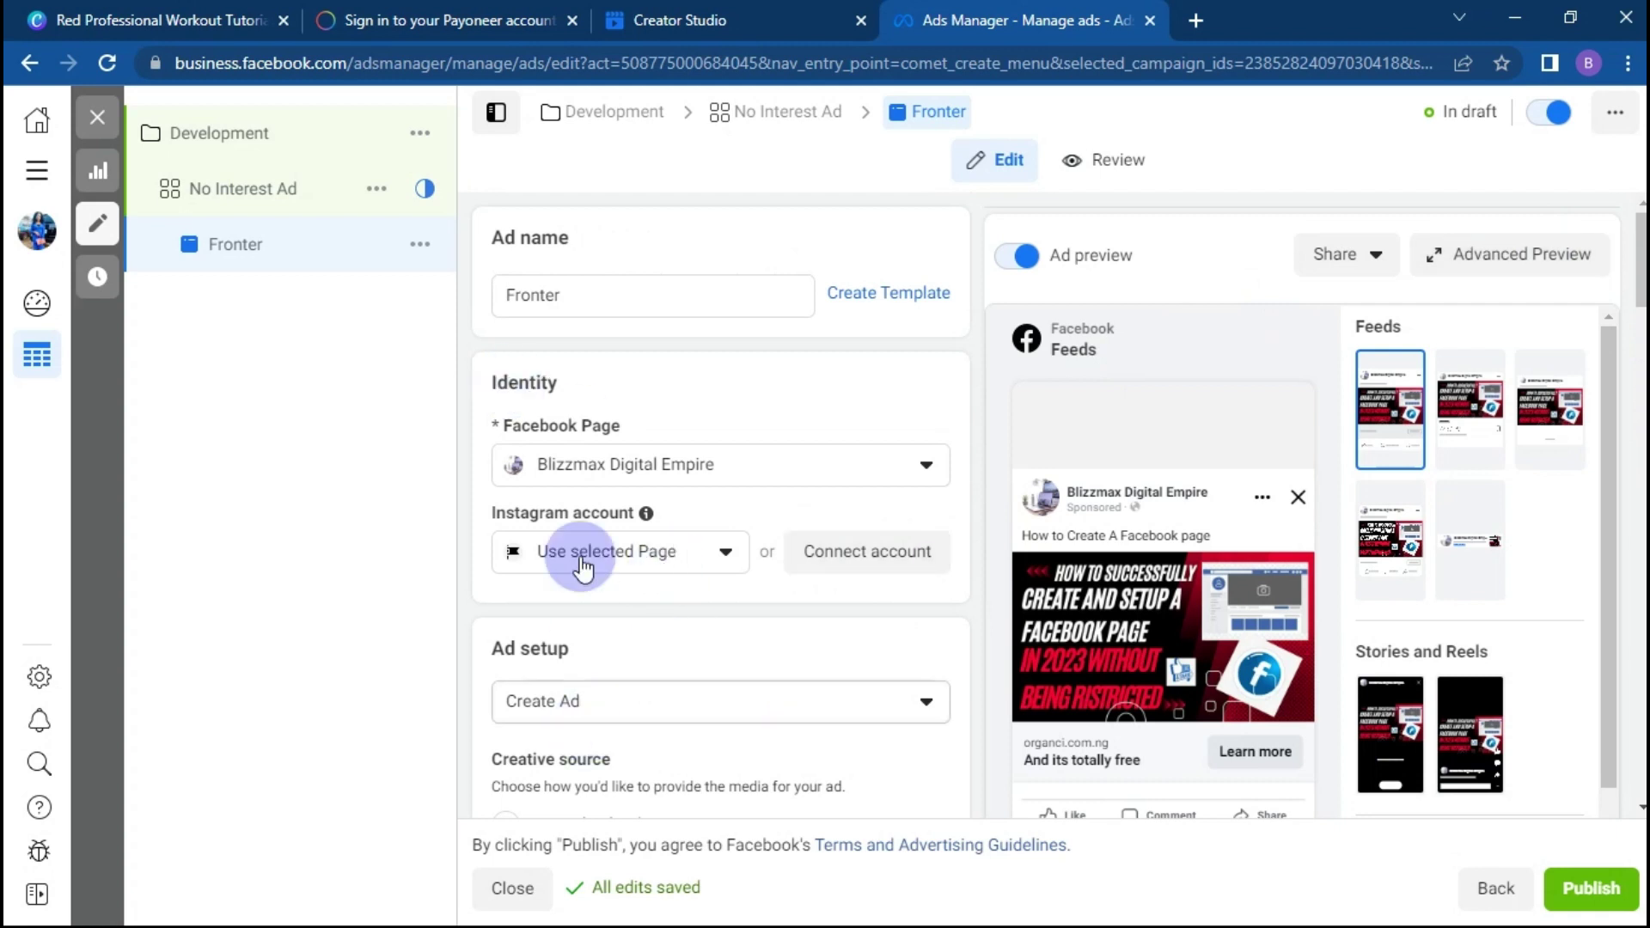
# Step: Duplicate the No Interest Ad ad set within the original campaign, making 2 copies
pyautogui.click(378, 191)
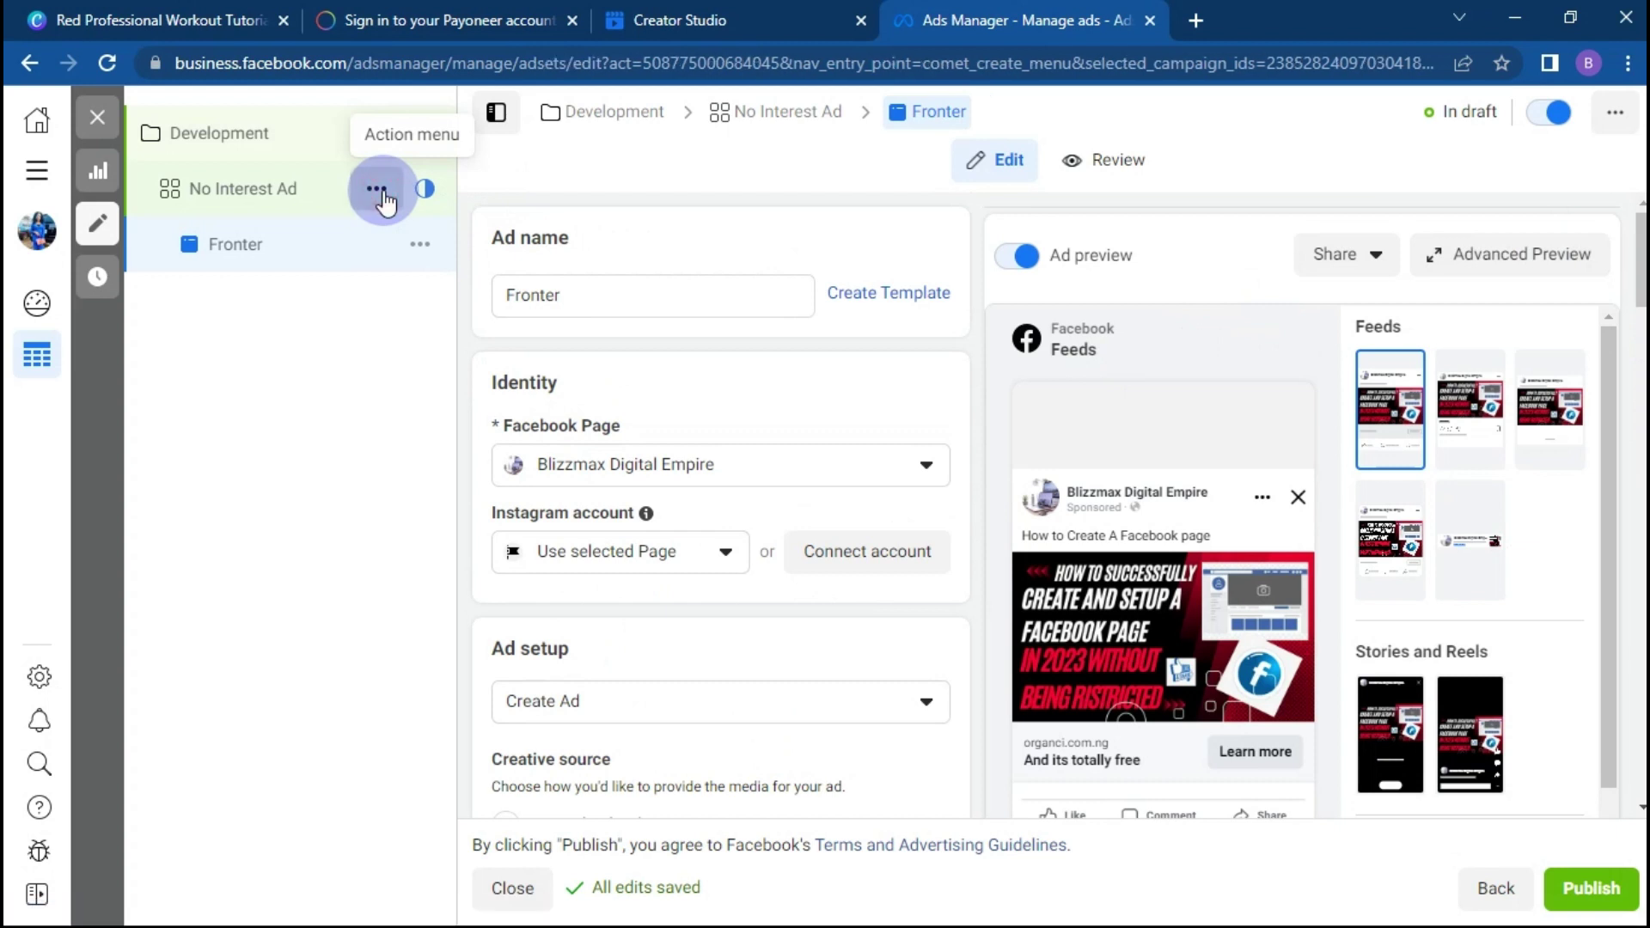
pyautogui.click(376, 190)
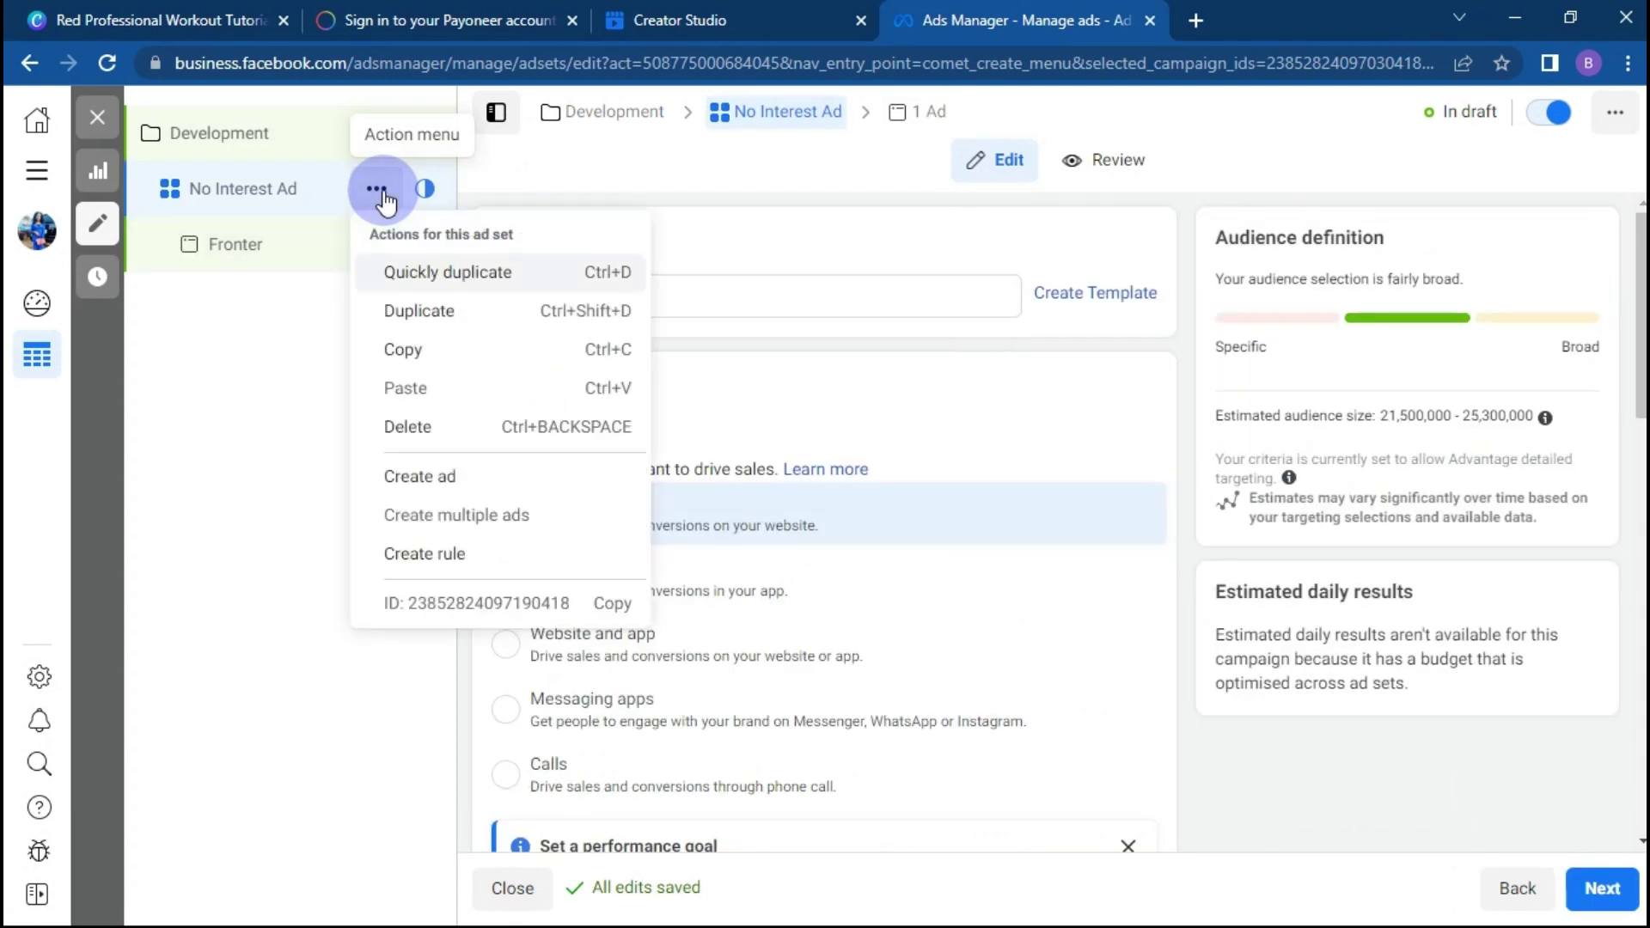
pyautogui.click(542, 311)
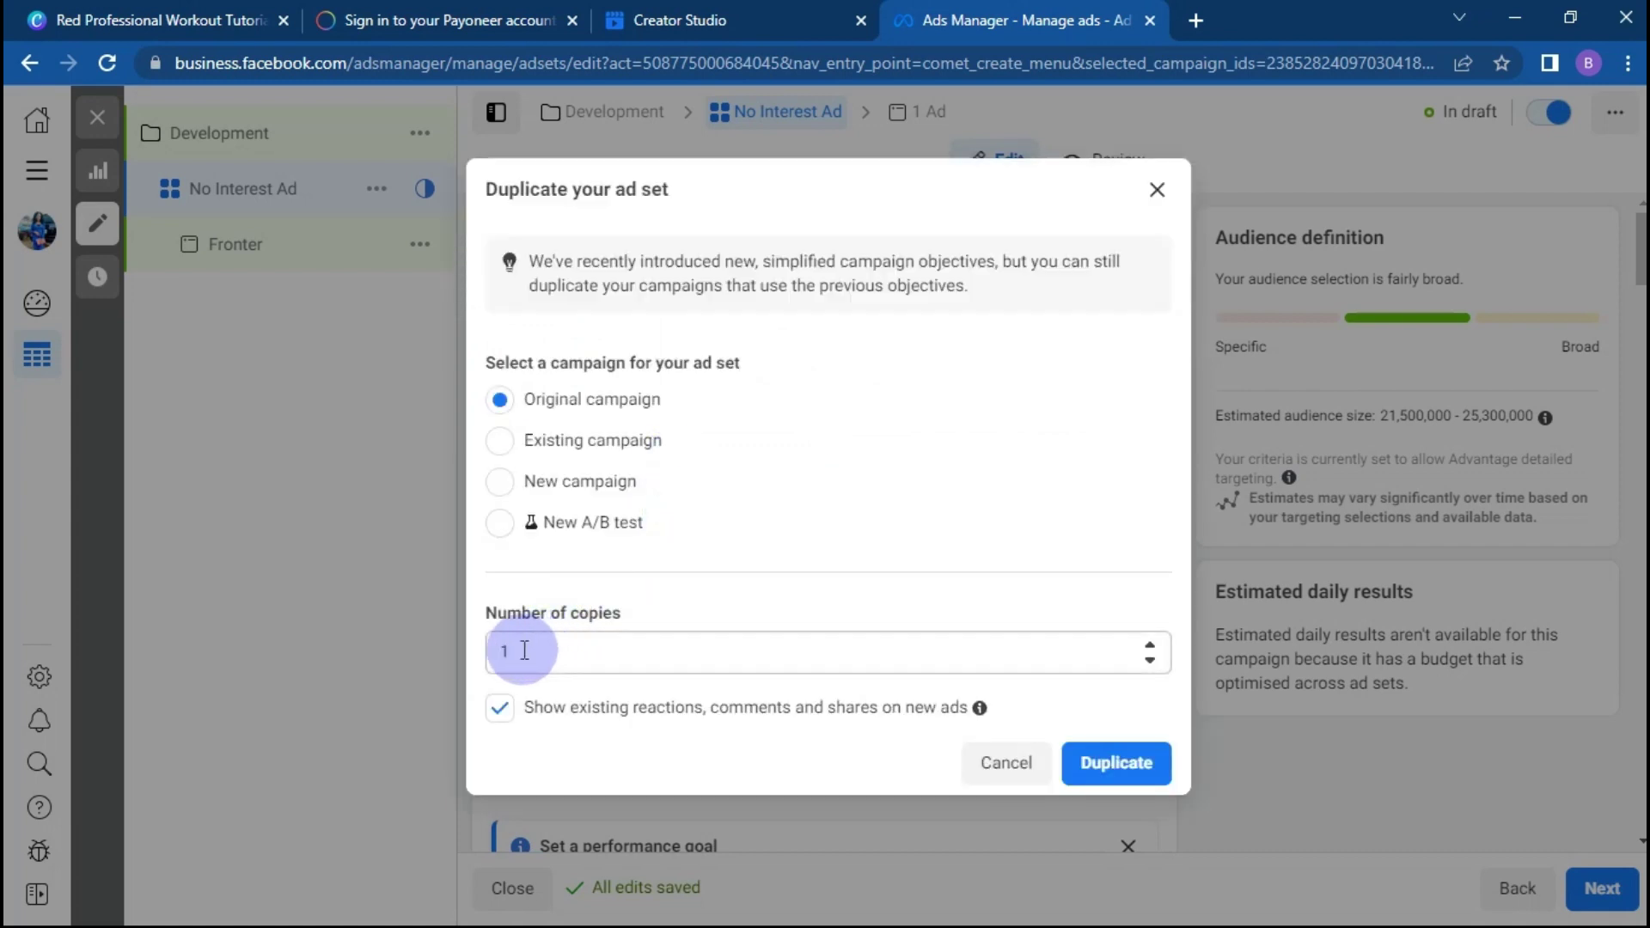
pyautogui.doubleClick(486, 654)
pyautogui.write('2')
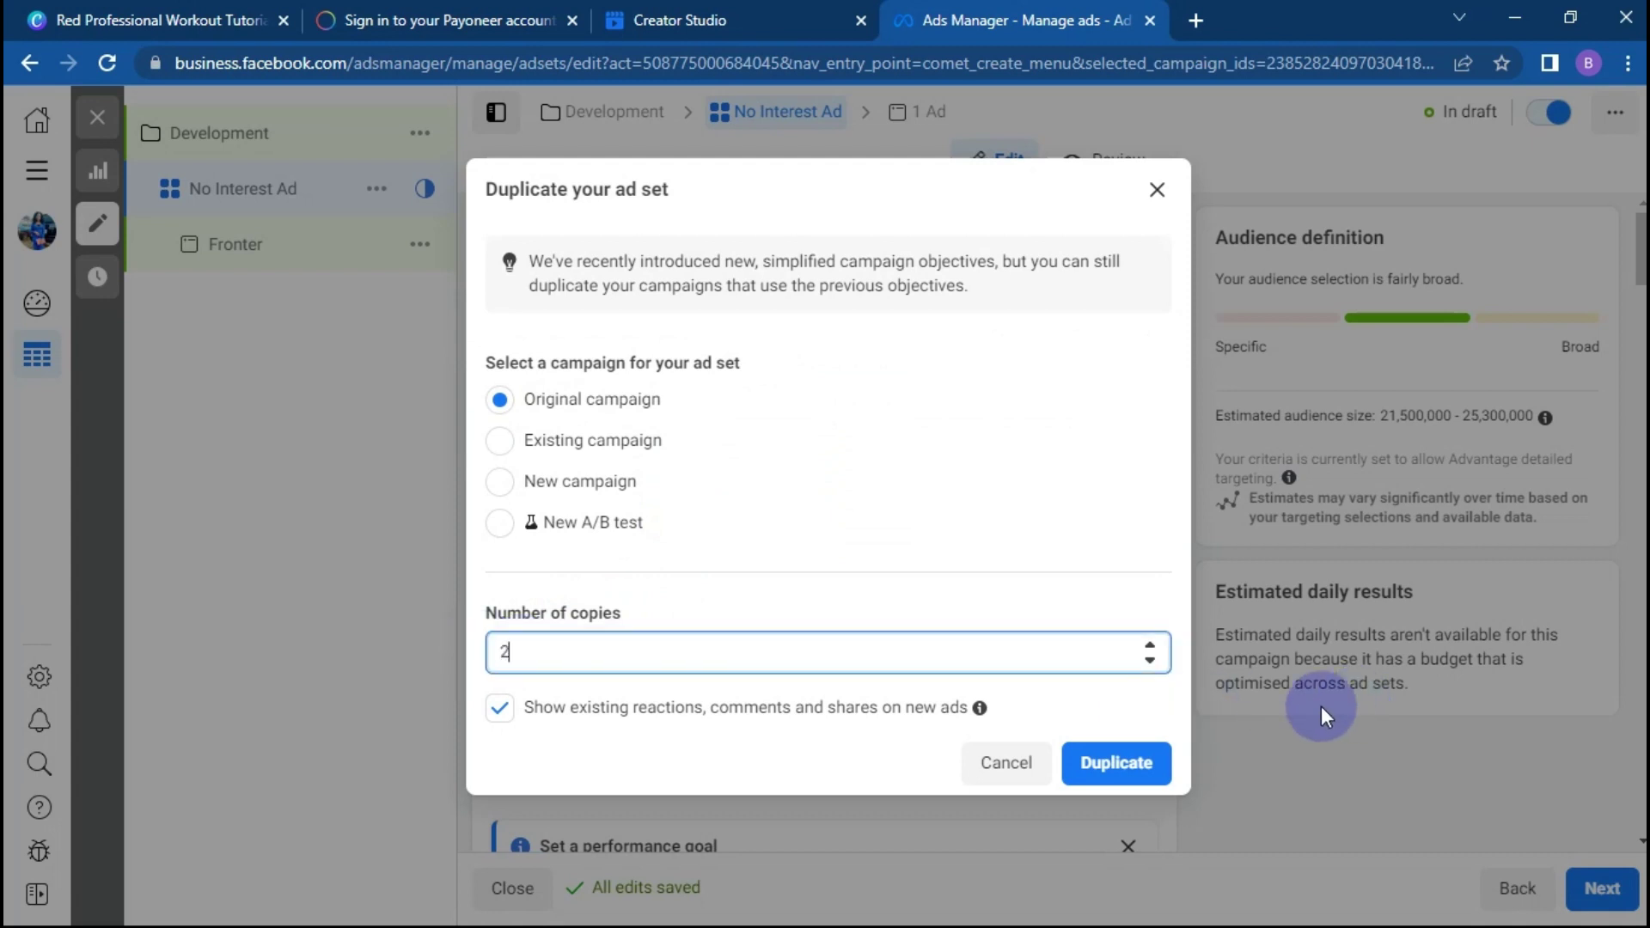
pyautogui.click(1129, 767)
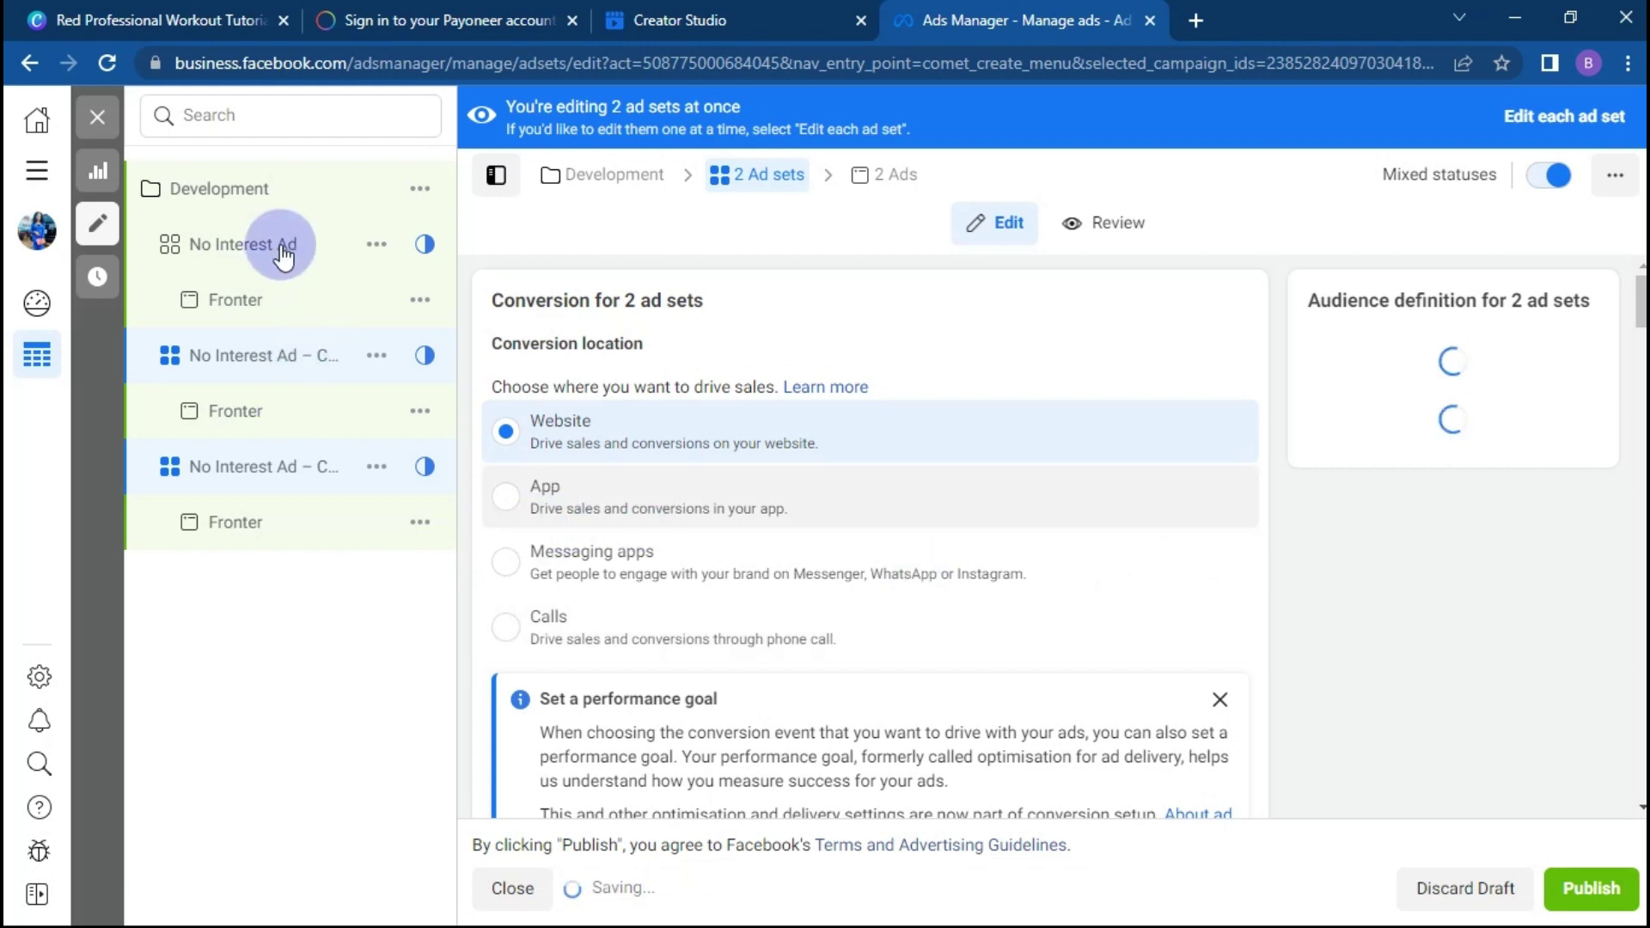
# Step: Rename the first copied ad set as Interest Ad
pyautogui.click(298, 378)
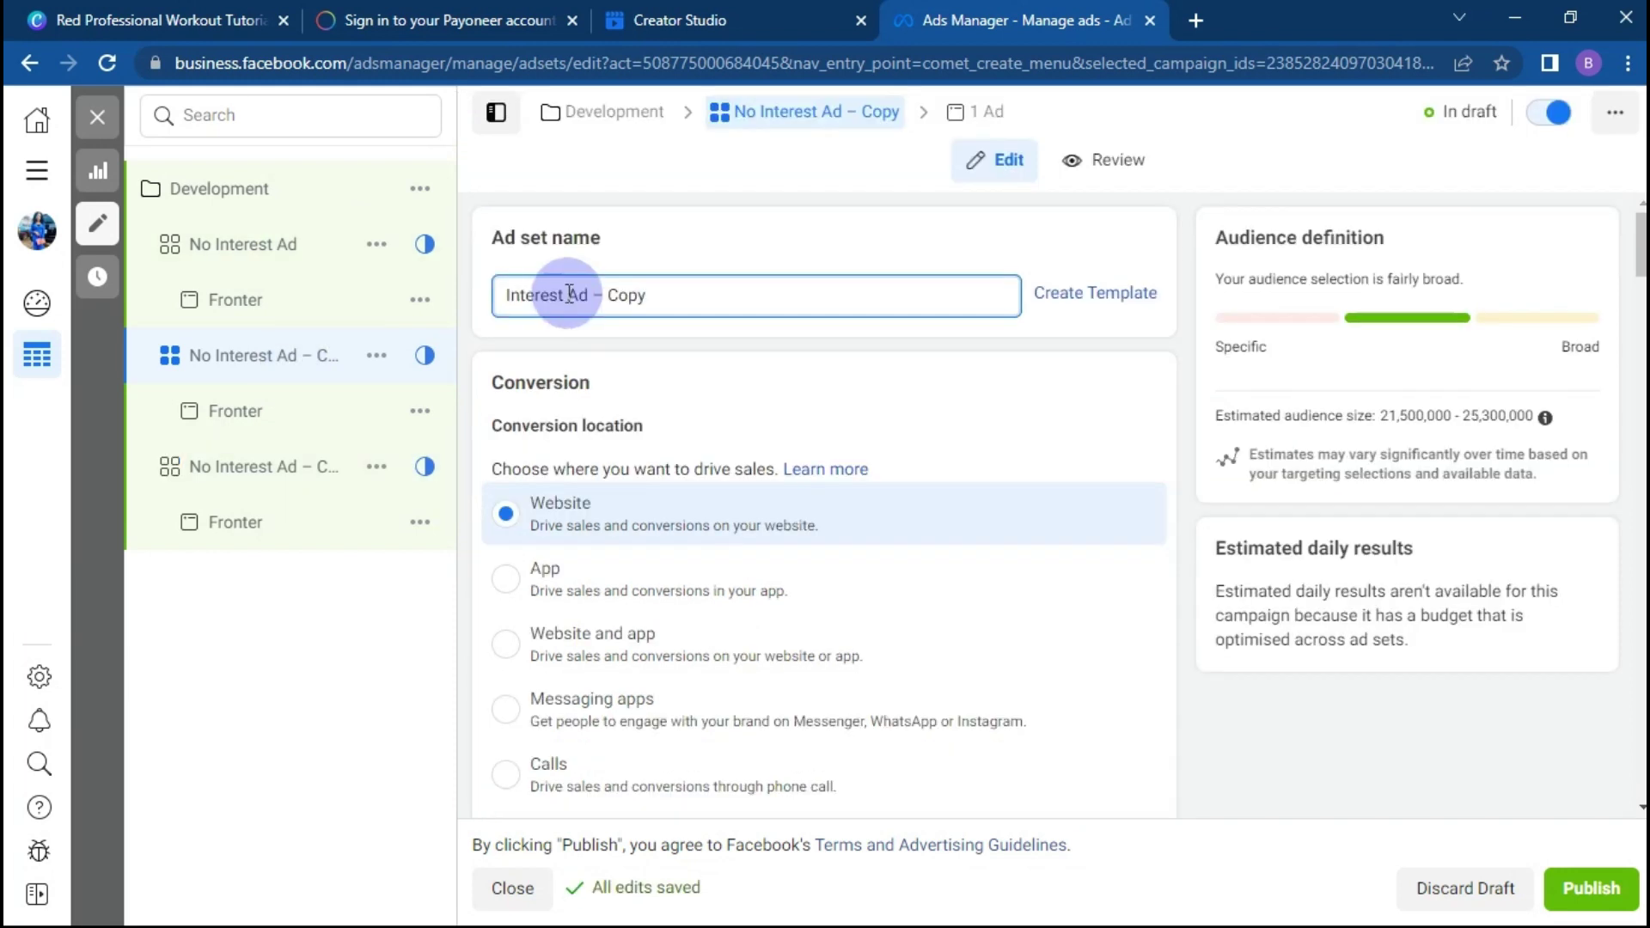
pyautogui.hotkey('ctrl', 'shift', 'Left')
pyautogui.hotkey('ctrl', 'shift', 'Left')
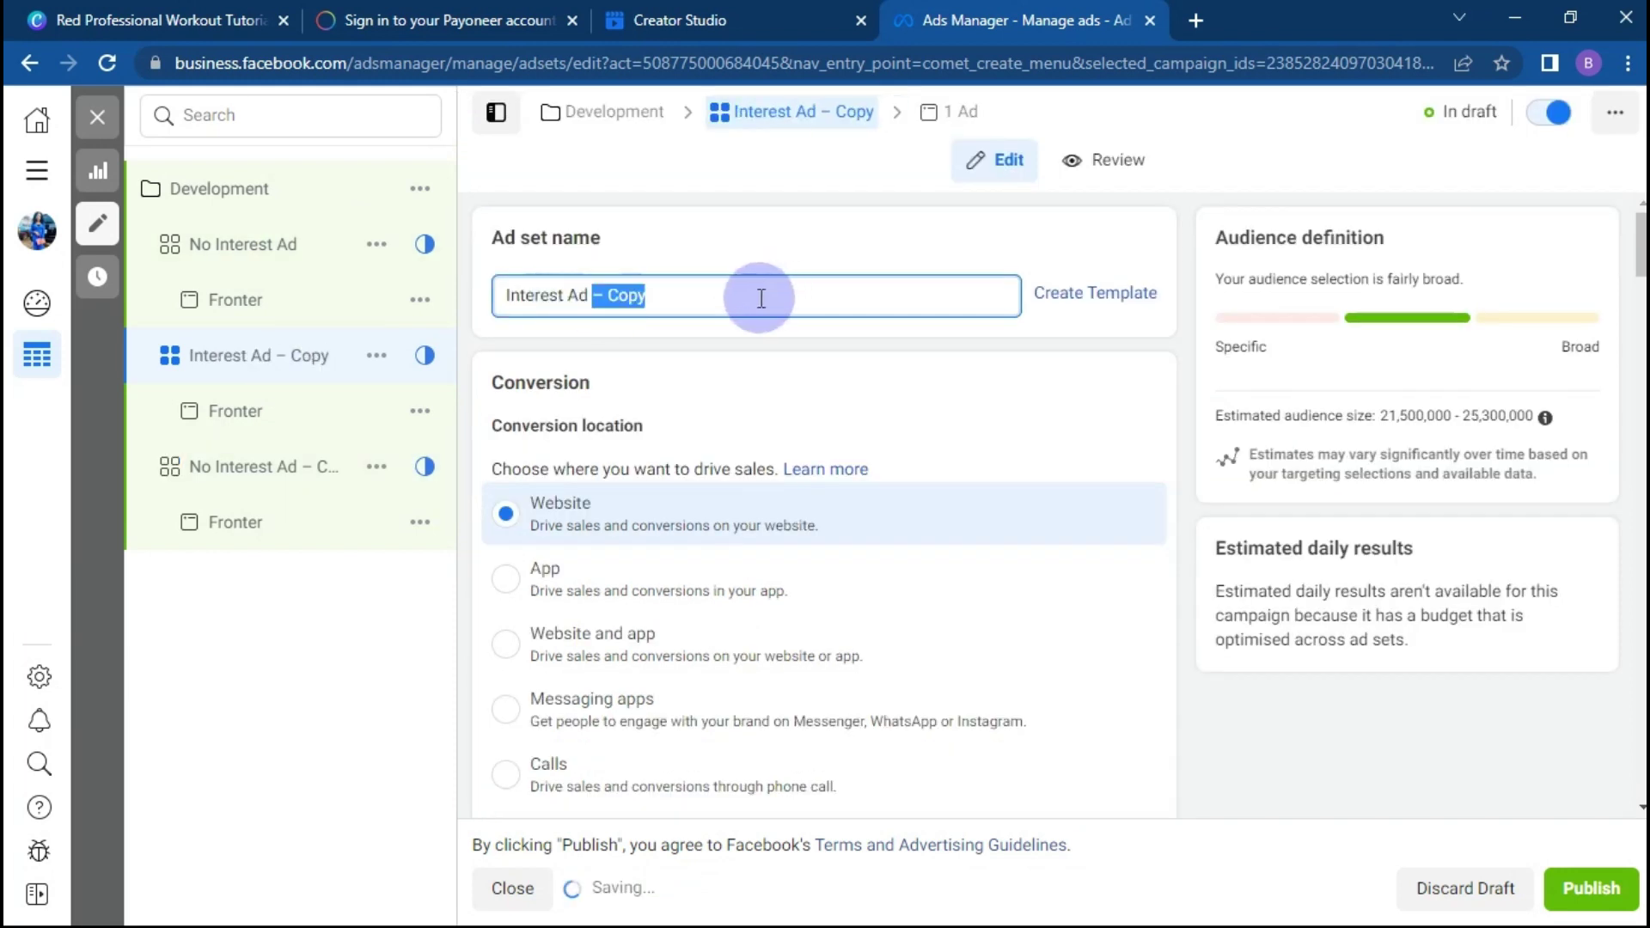
pyautogui.press('BackSpace')
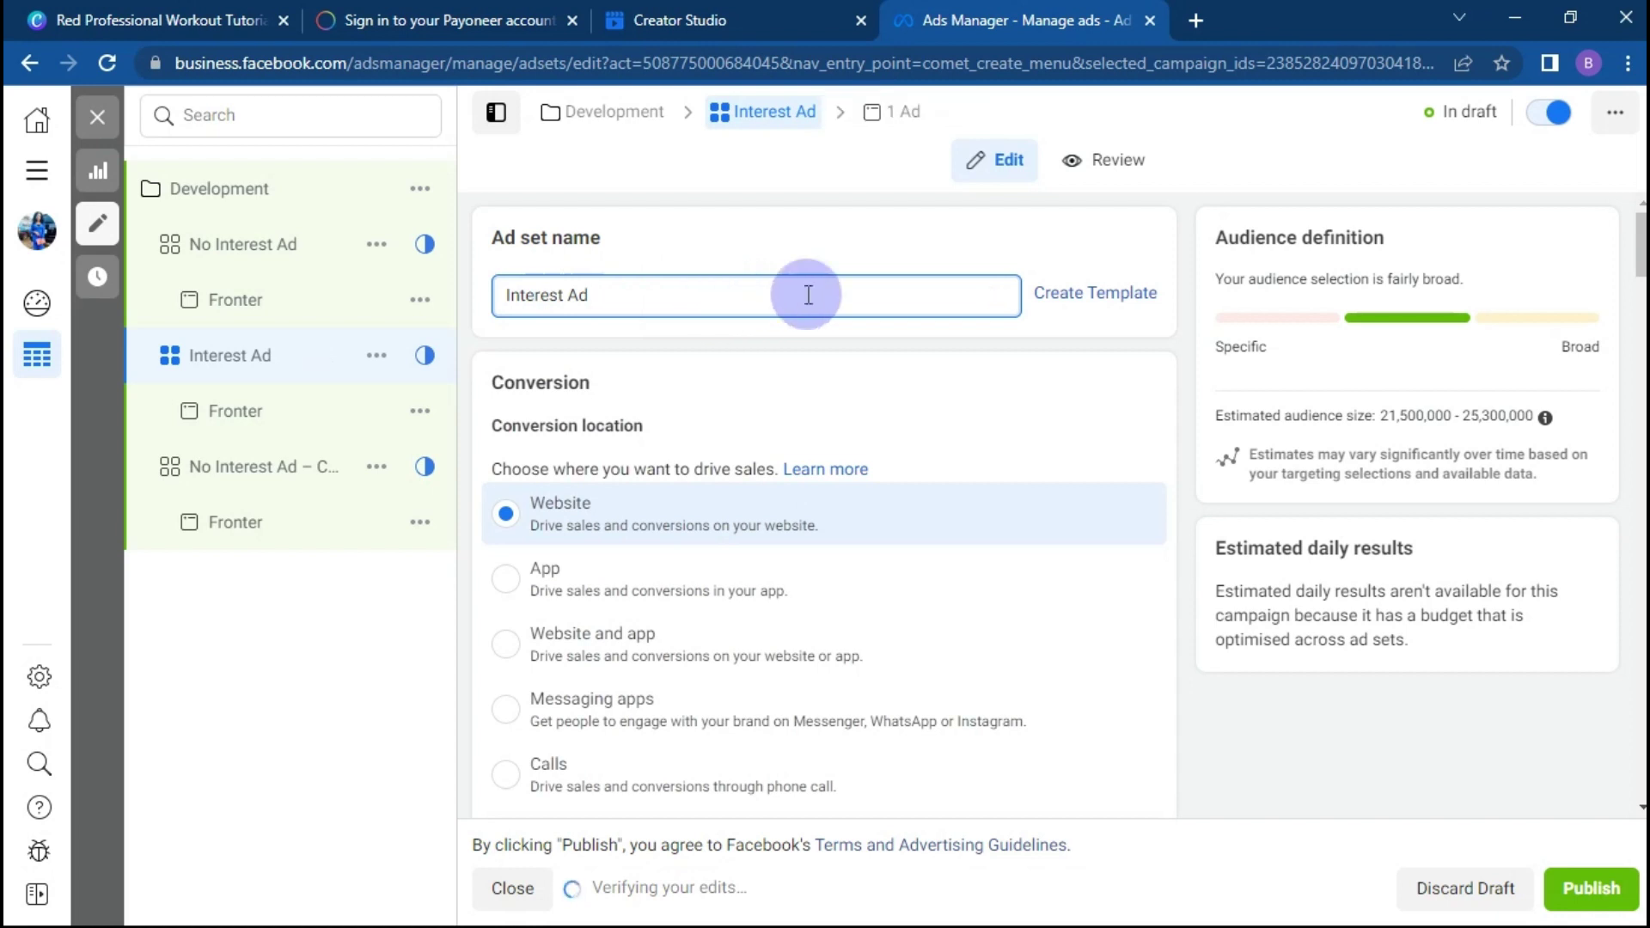
pyautogui.press('BackSpace')
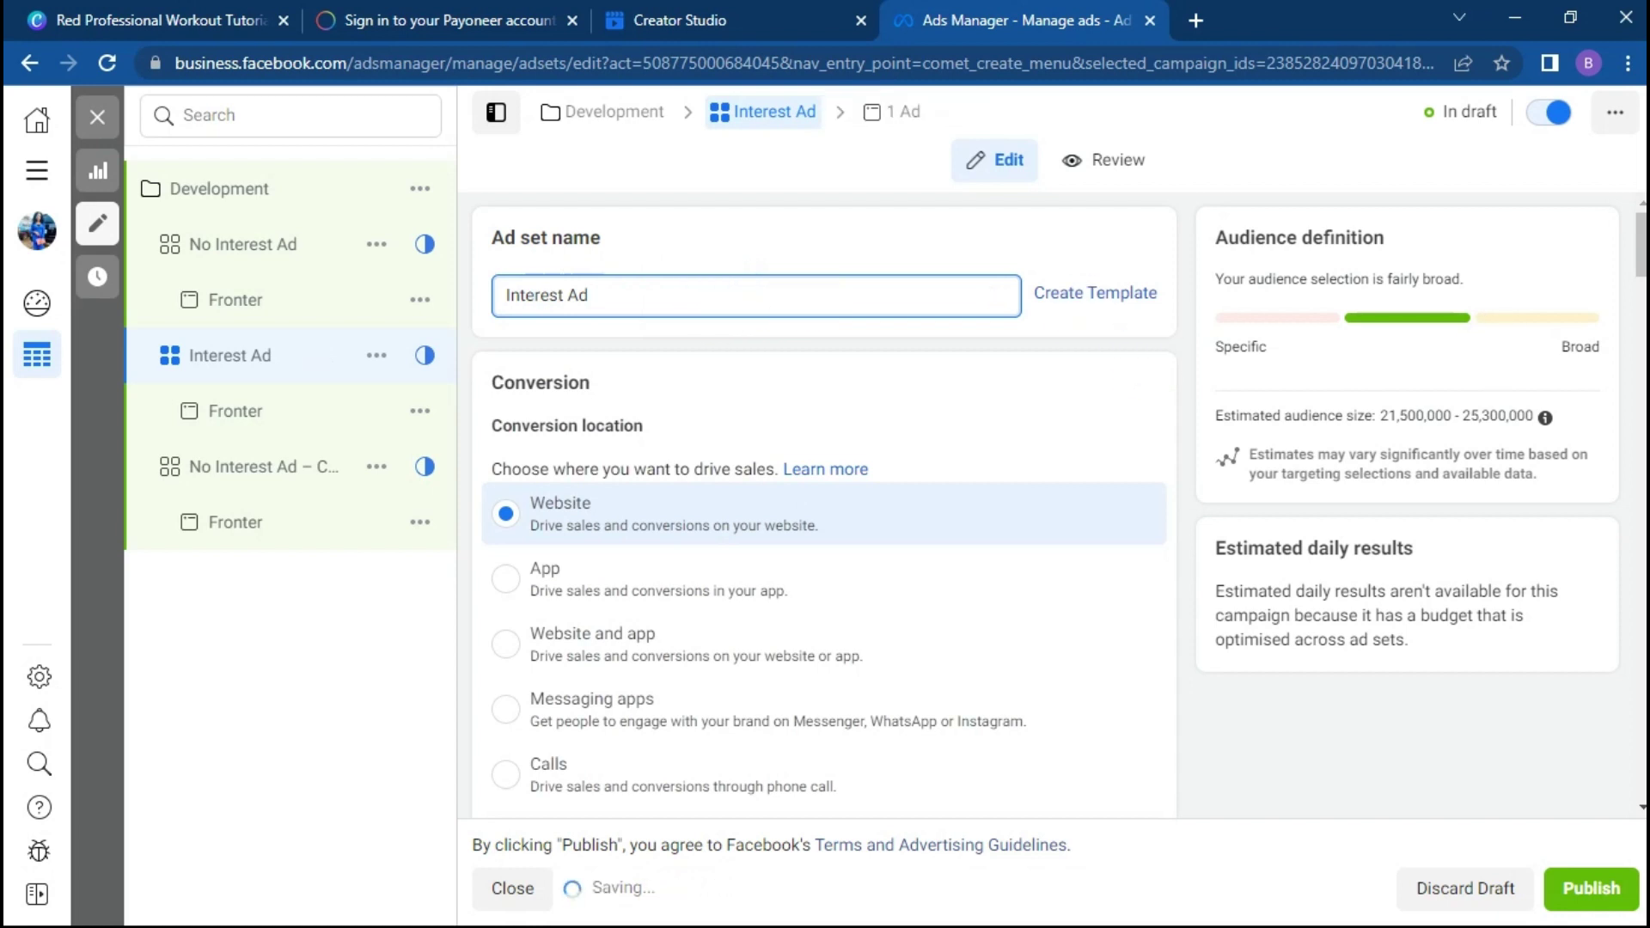
# Step: Add the Digital marketing (marketing) interest to the Interest Ad ad set's detailed targeting
pyautogui.scroll(-5, 780, 482)
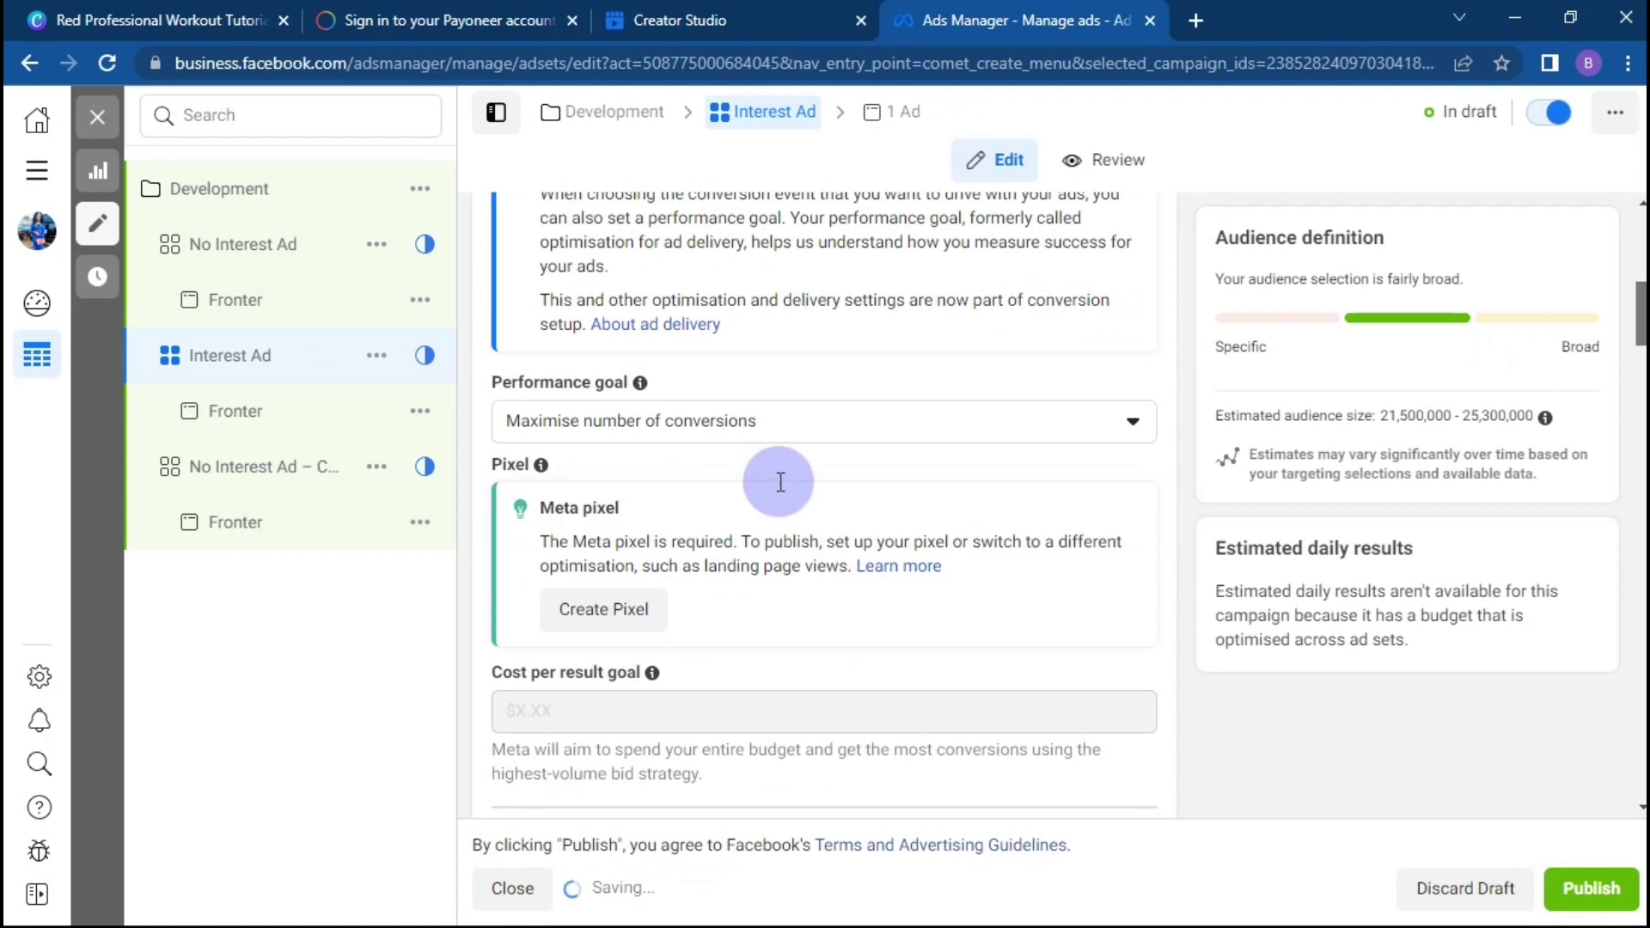
pyautogui.scroll(-8, 780, 482)
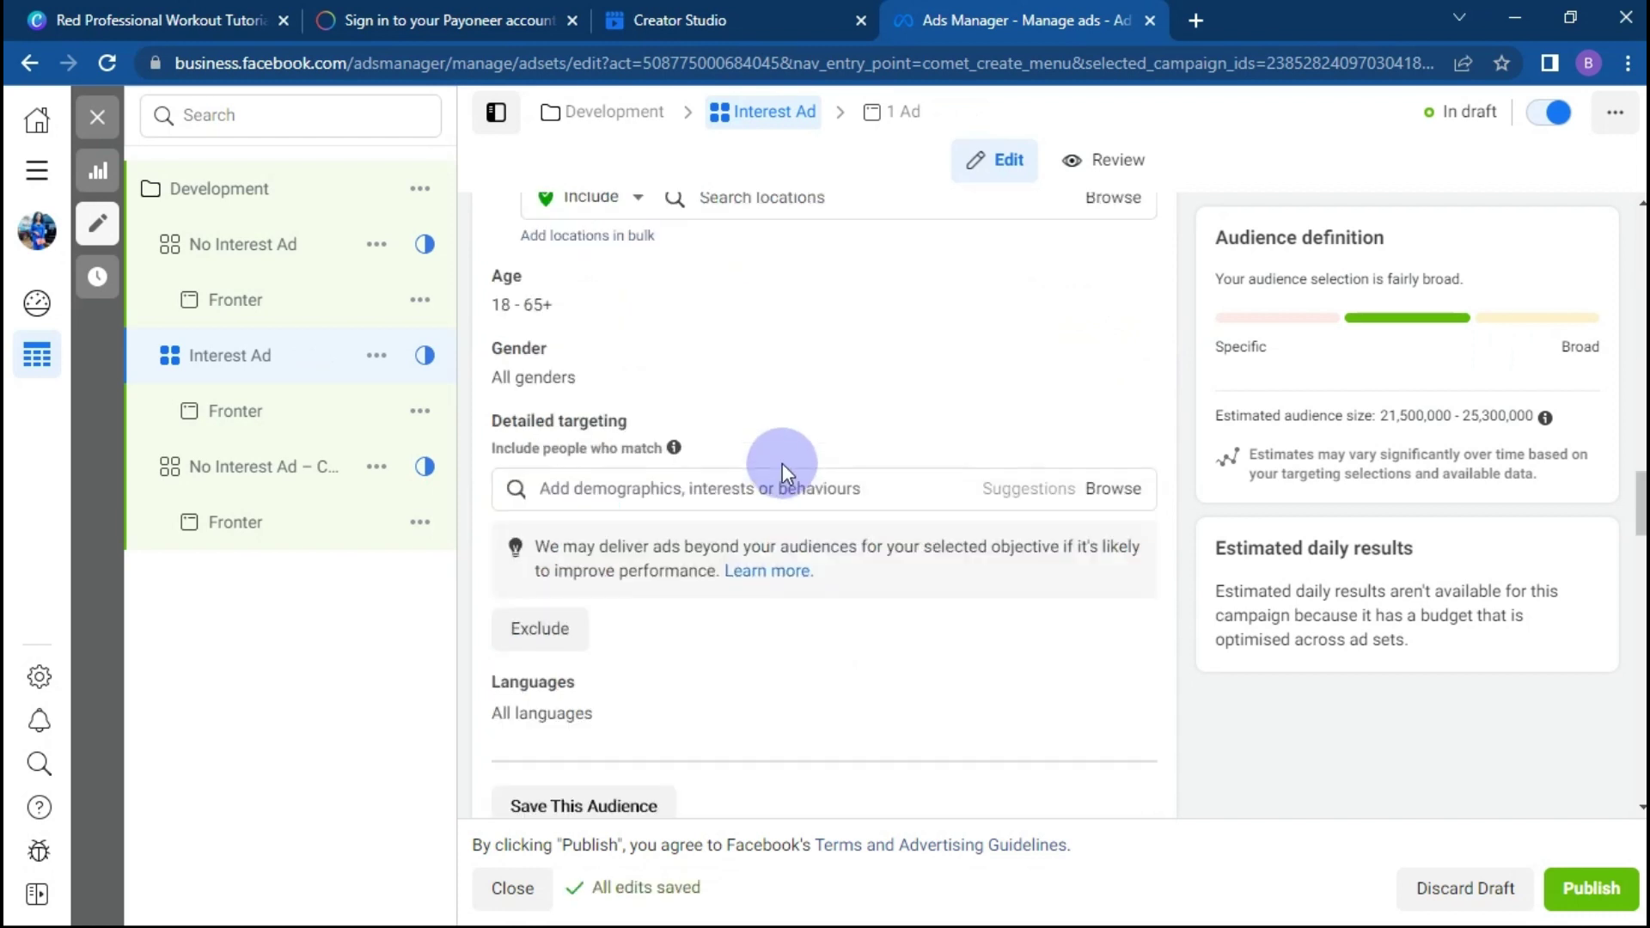
pyautogui.click(783, 487)
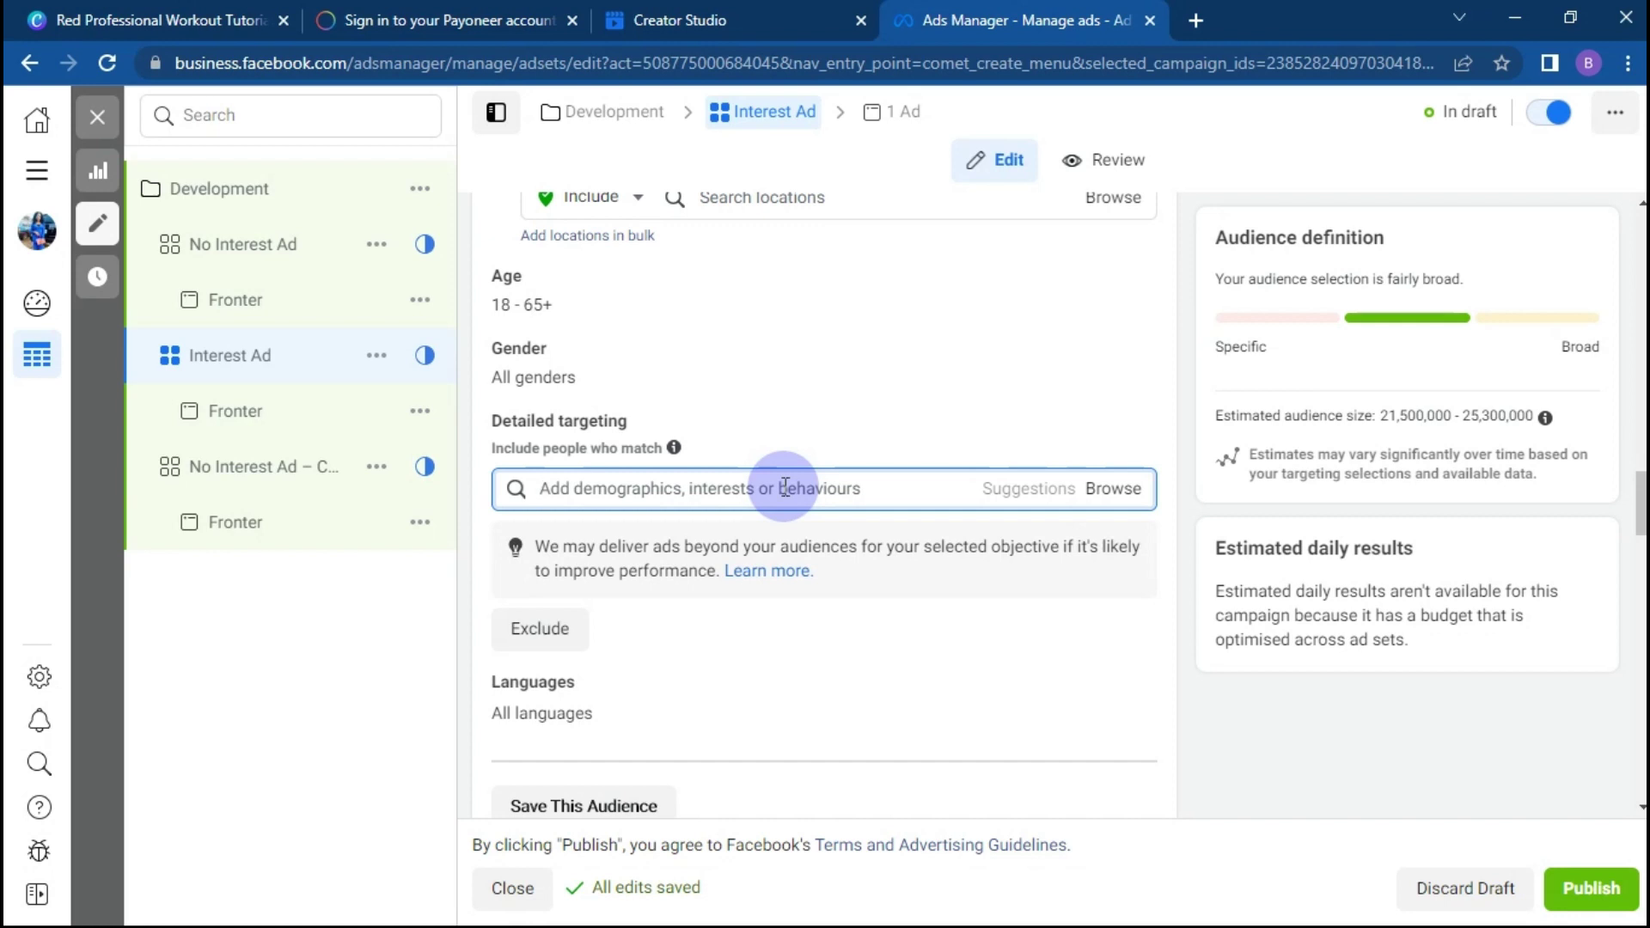
pyautogui.write('marketing')
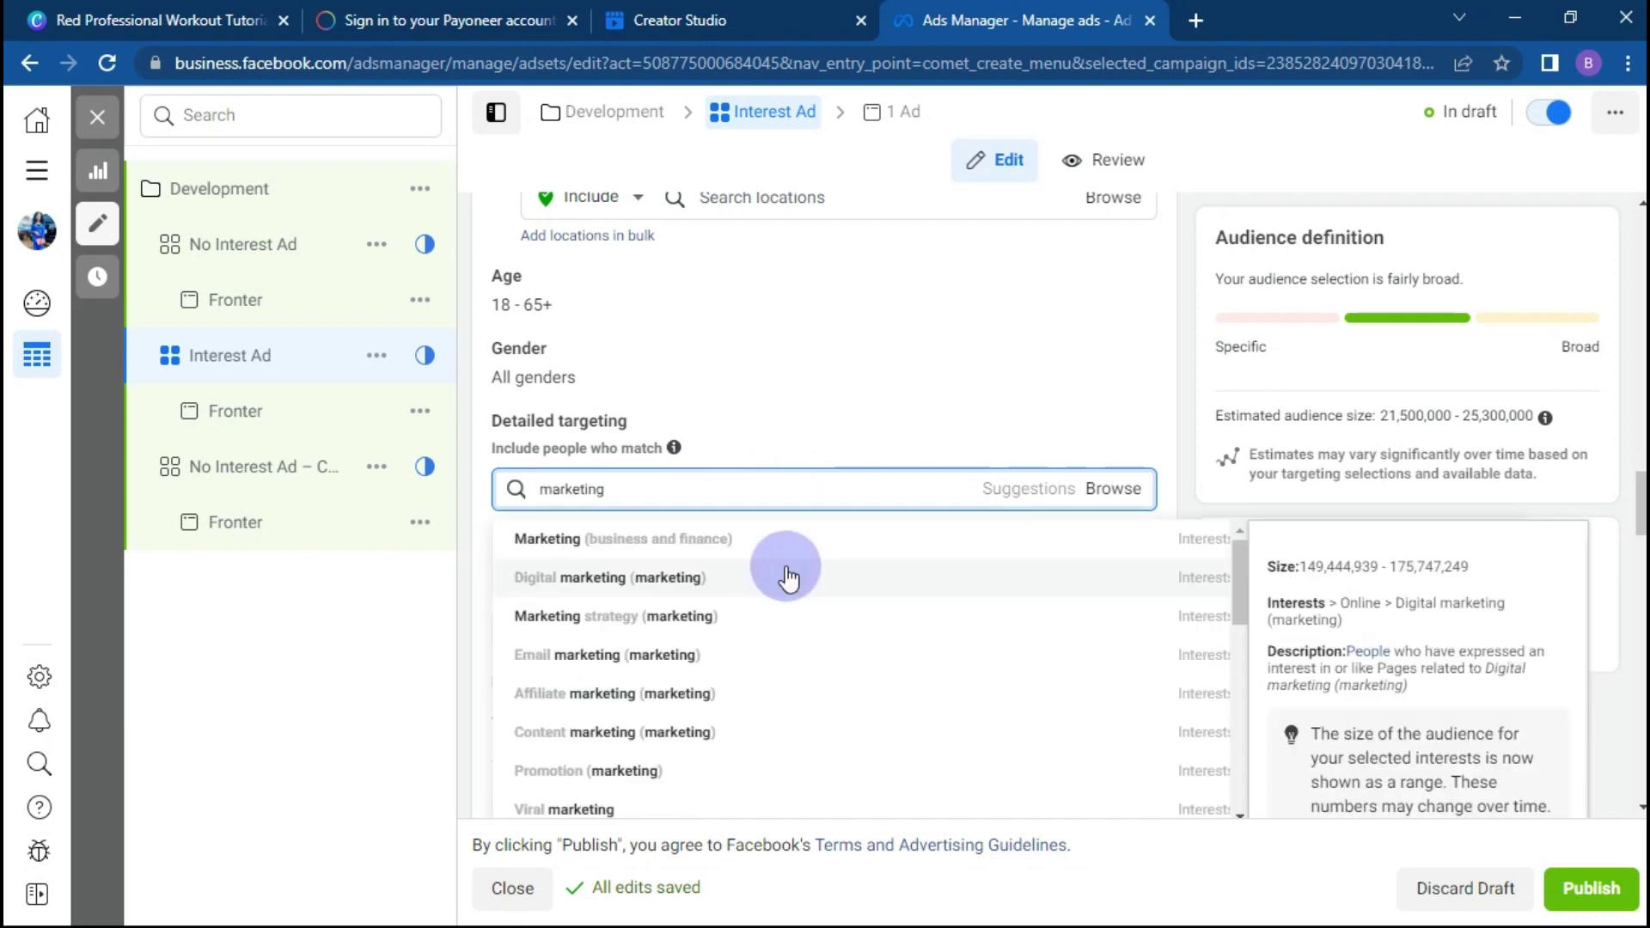
pyautogui.click(787, 577)
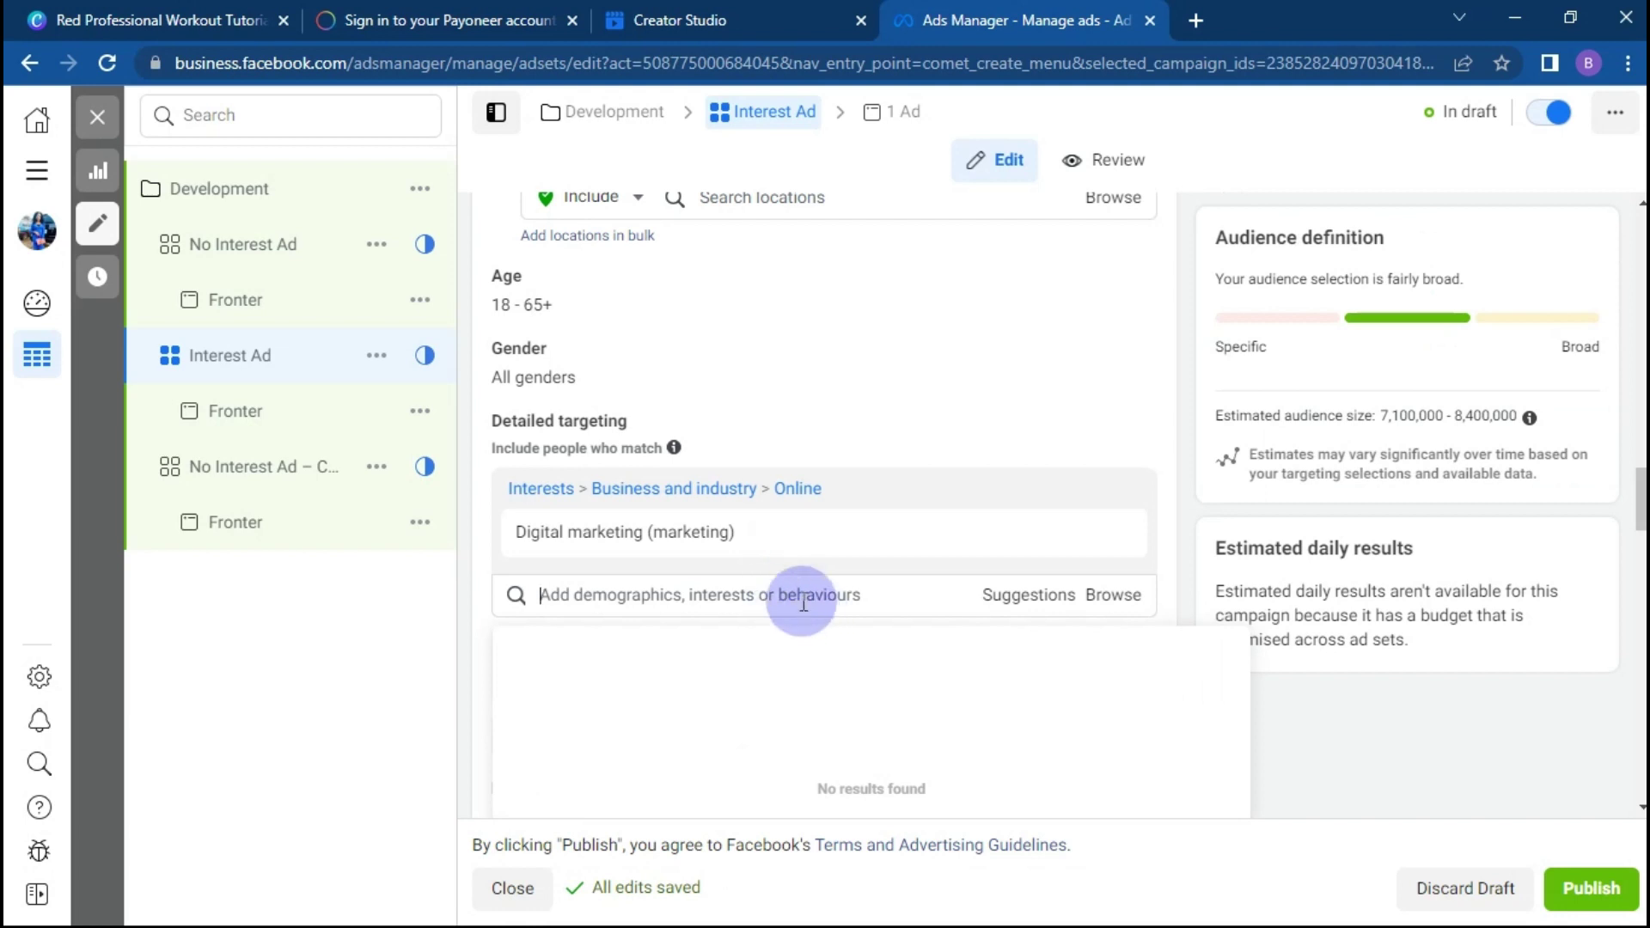
pyautogui.moveTo(979, 536)
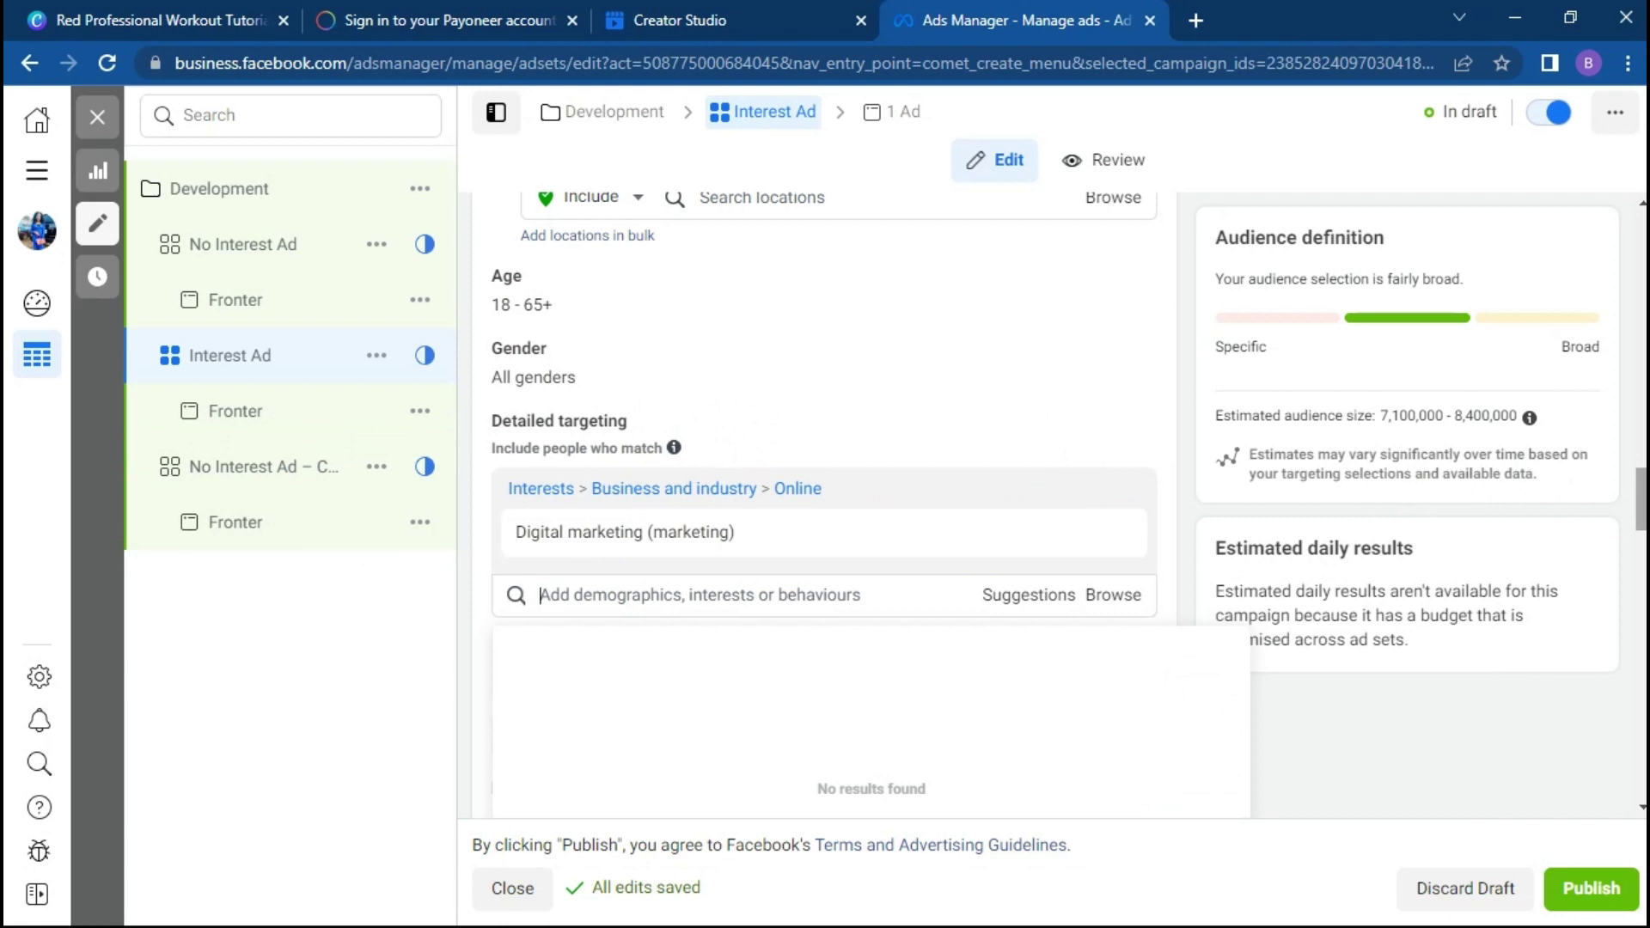
# Step: Review the Interest Ad ad set's schedule, audience targeting and placements, and check the identity and preview of its Fronter ad
pyautogui.scroll(15, 789, 241)
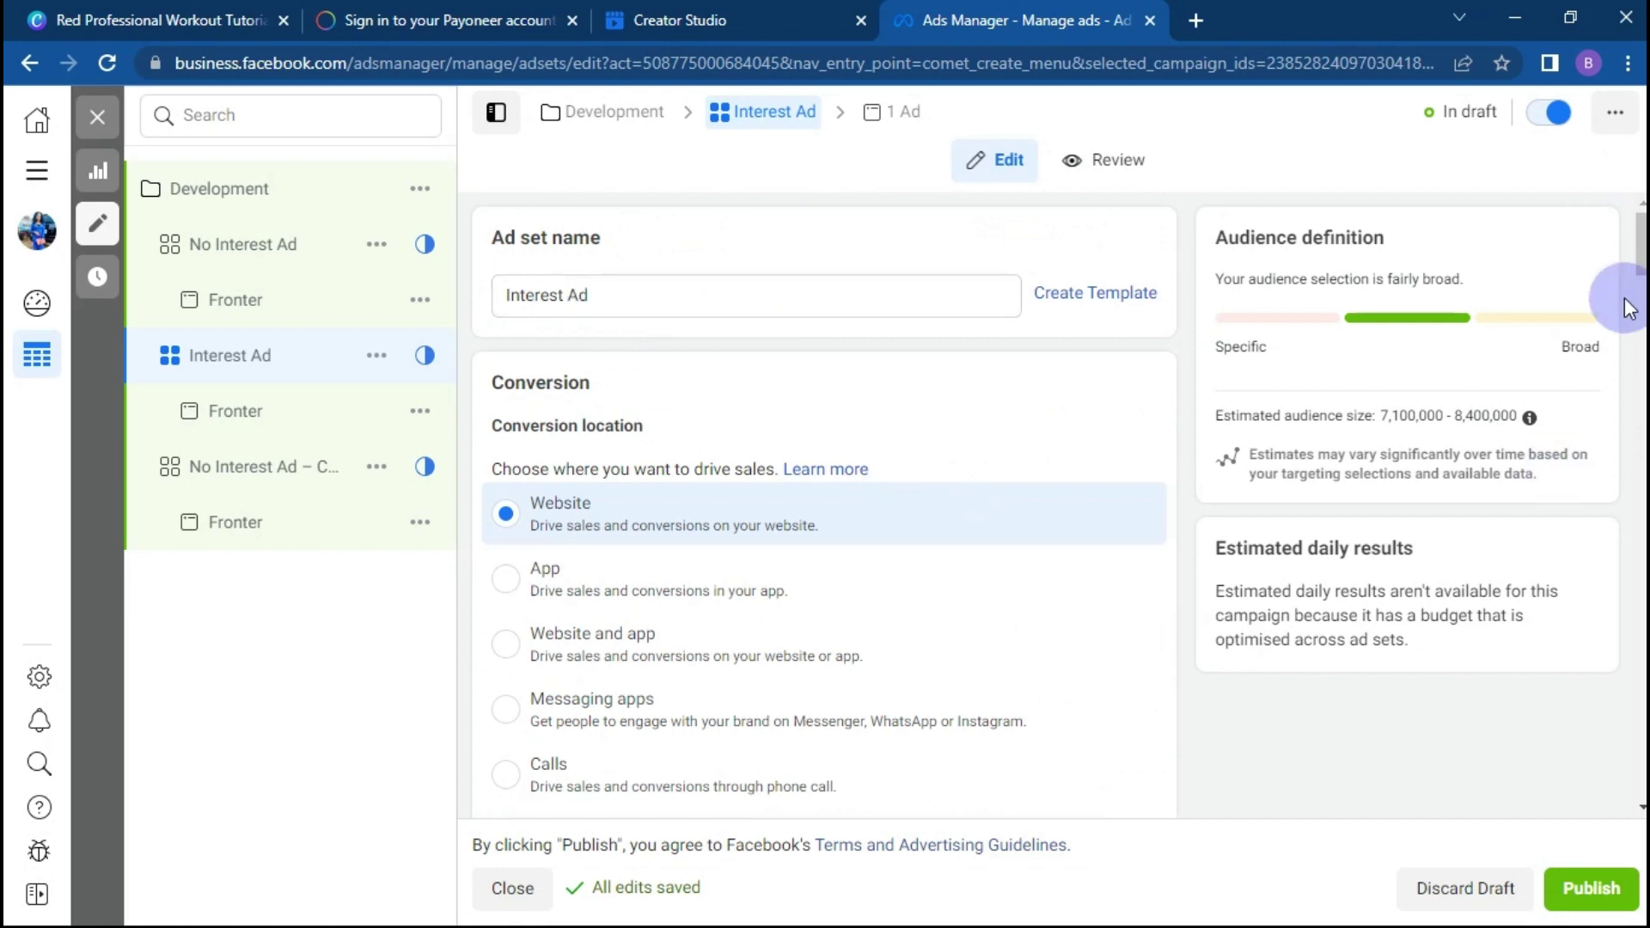
pyautogui.scroll(-12, 1642, 245)
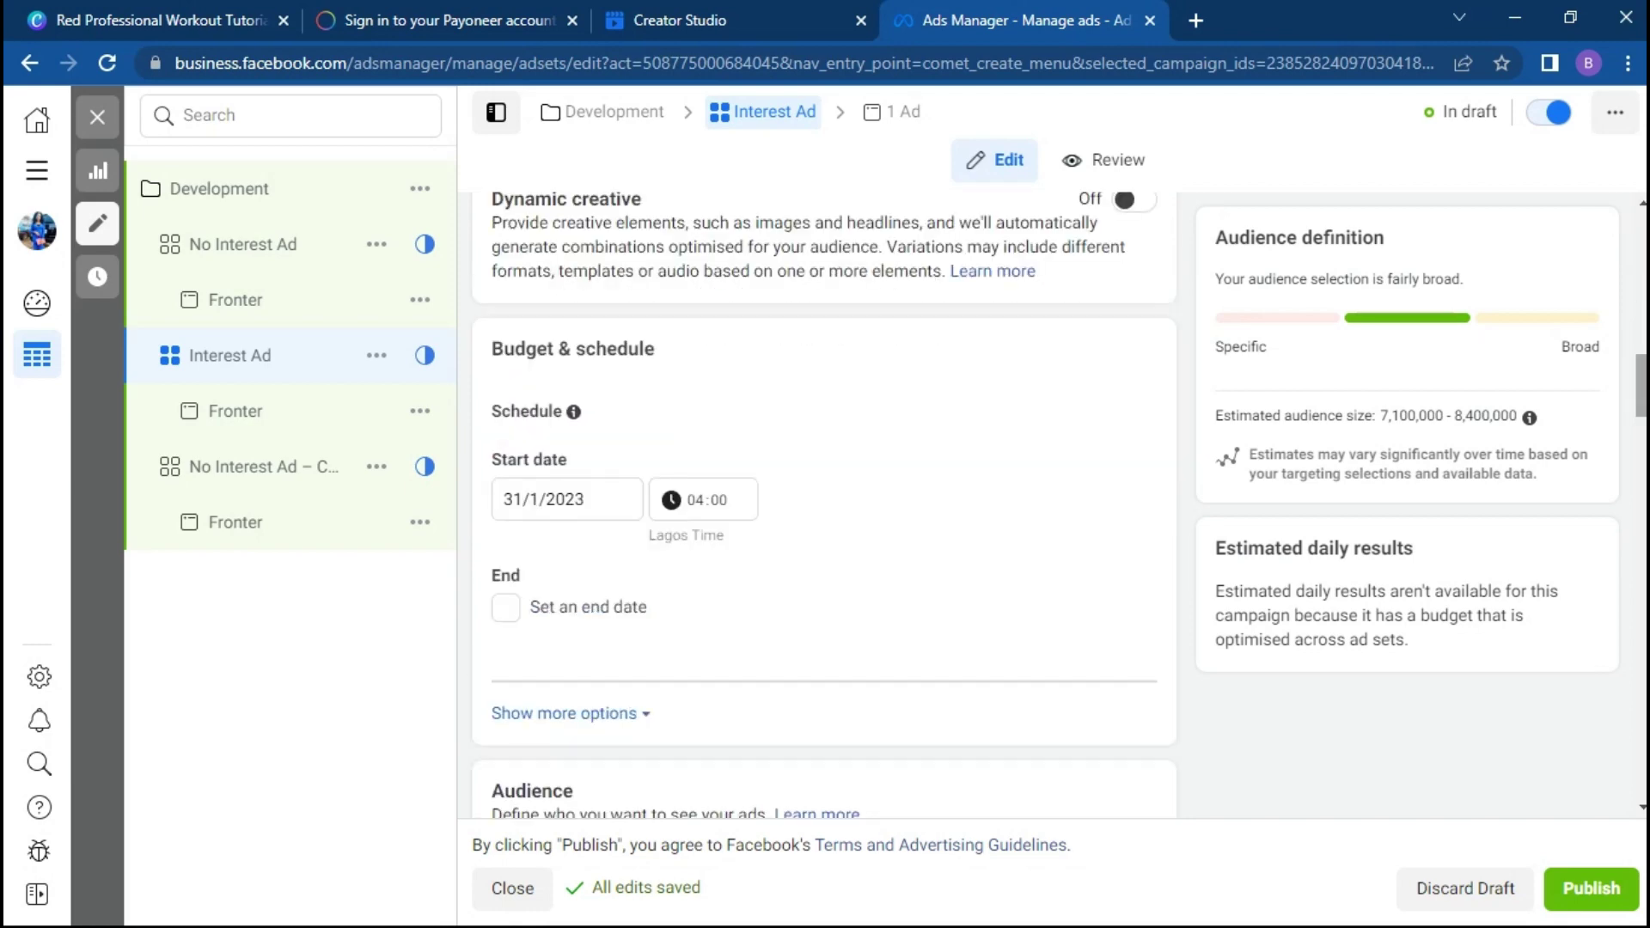
pyautogui.scroll(-8, 1642, 387)
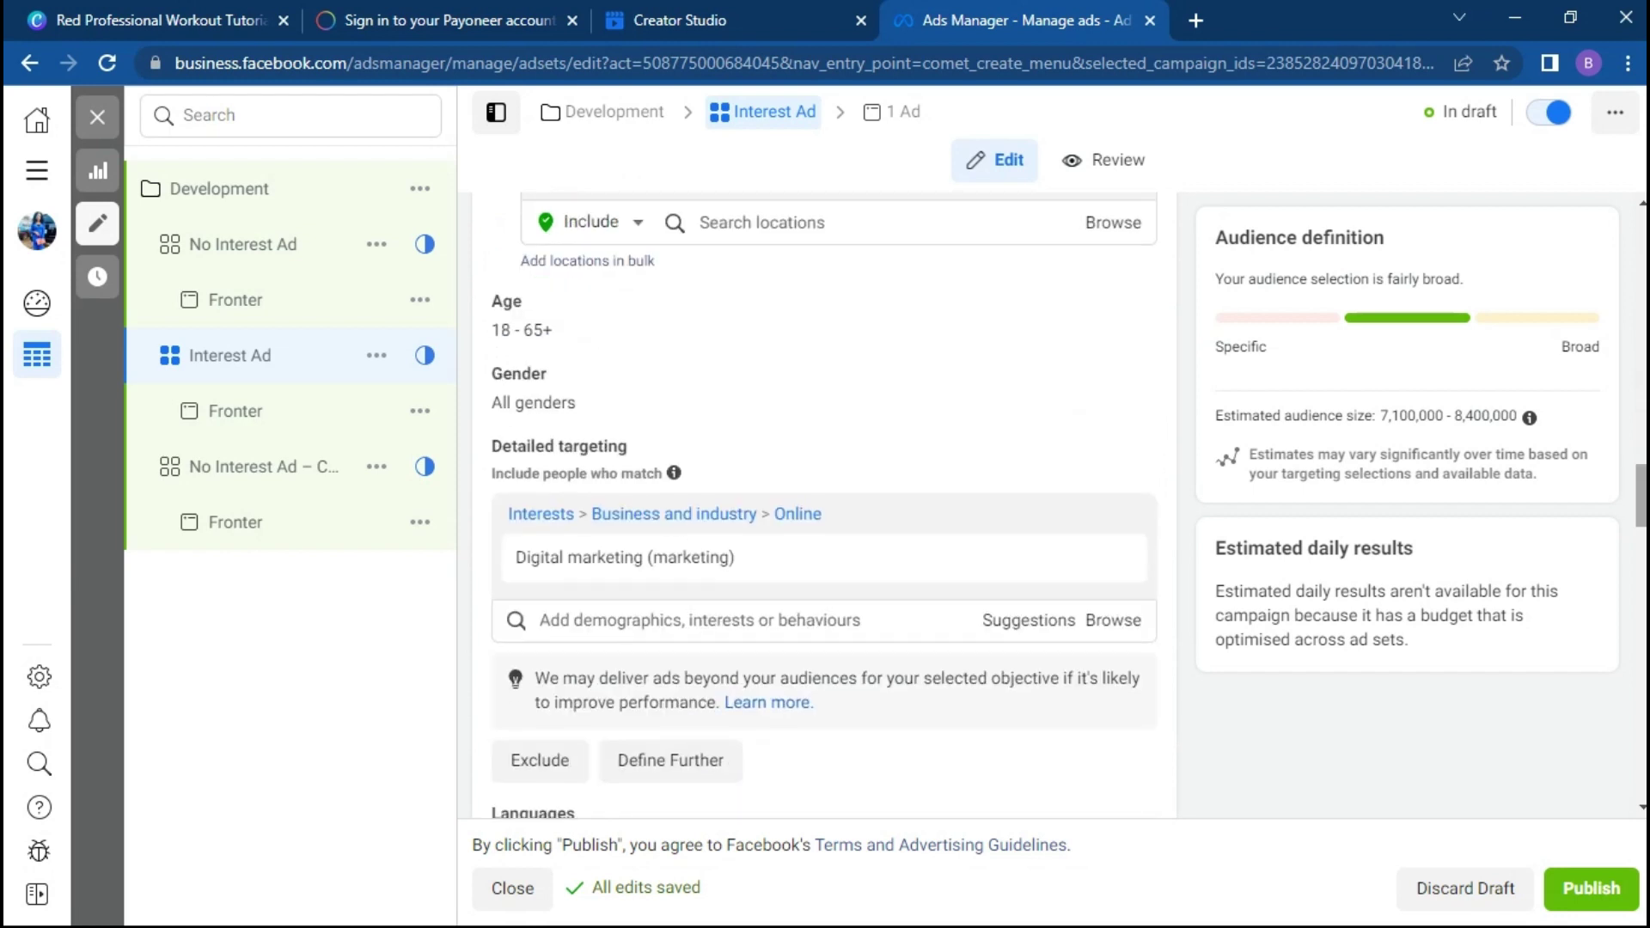
pyautogui.scroll(-5, 1641, 498)
pyautogui.scroll(-2, 1427, 473)
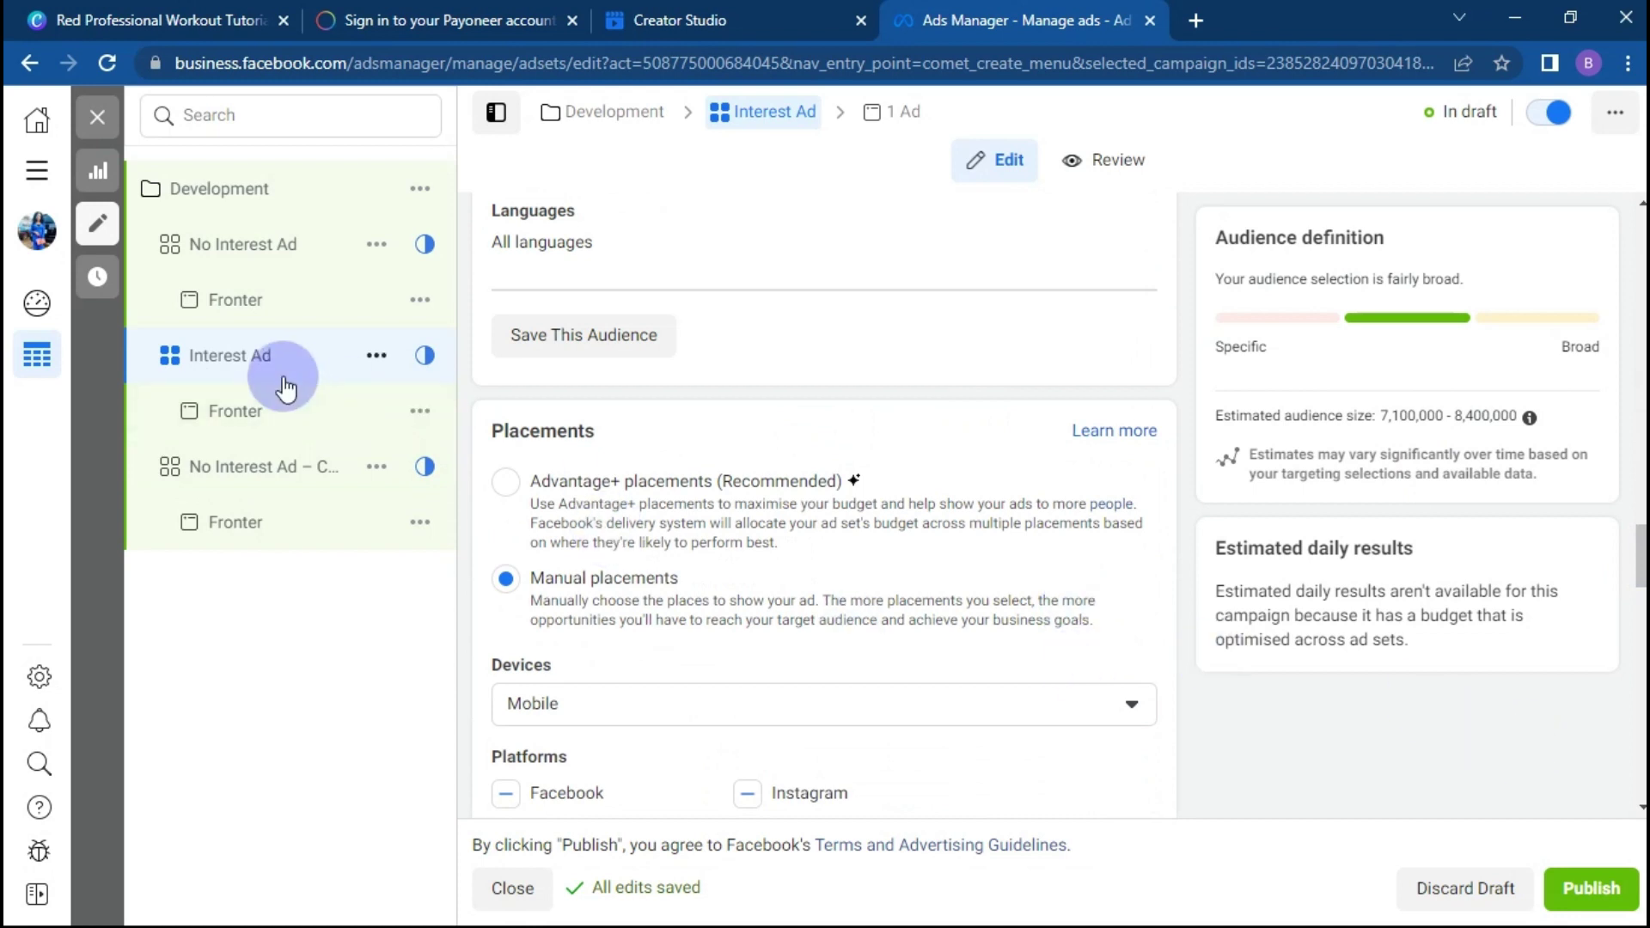
pyautogui.click(265, 419)
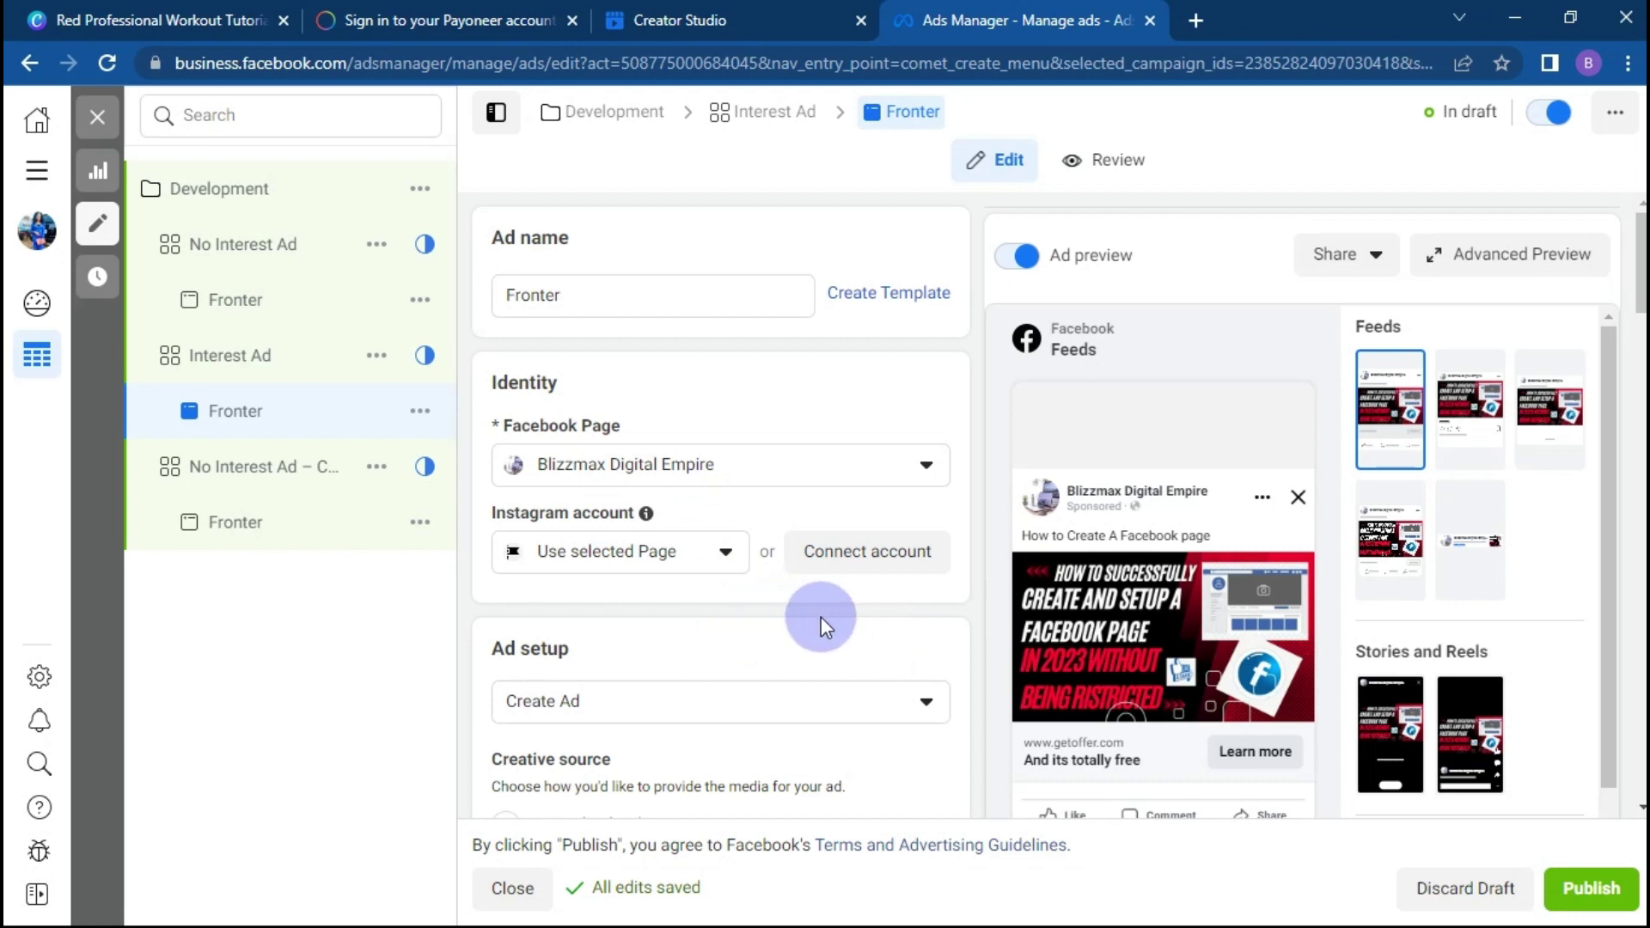
pyautogui.moveTo(1191, 594)
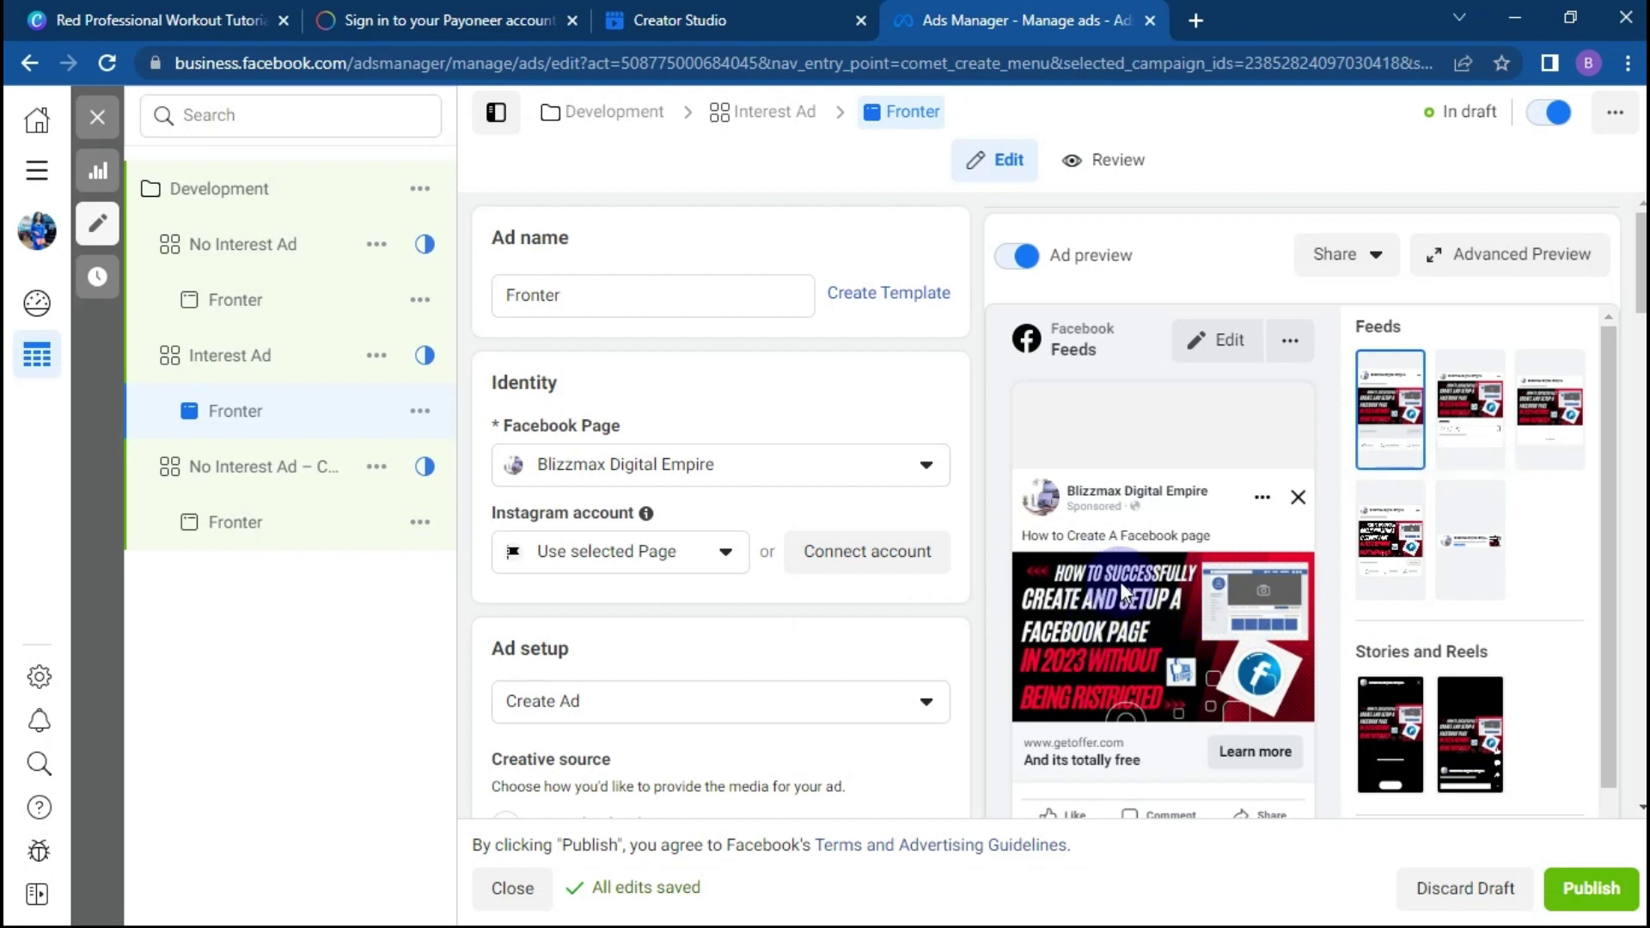
pyautogui.click(620, 389)
pyautogui.click(587, 291)
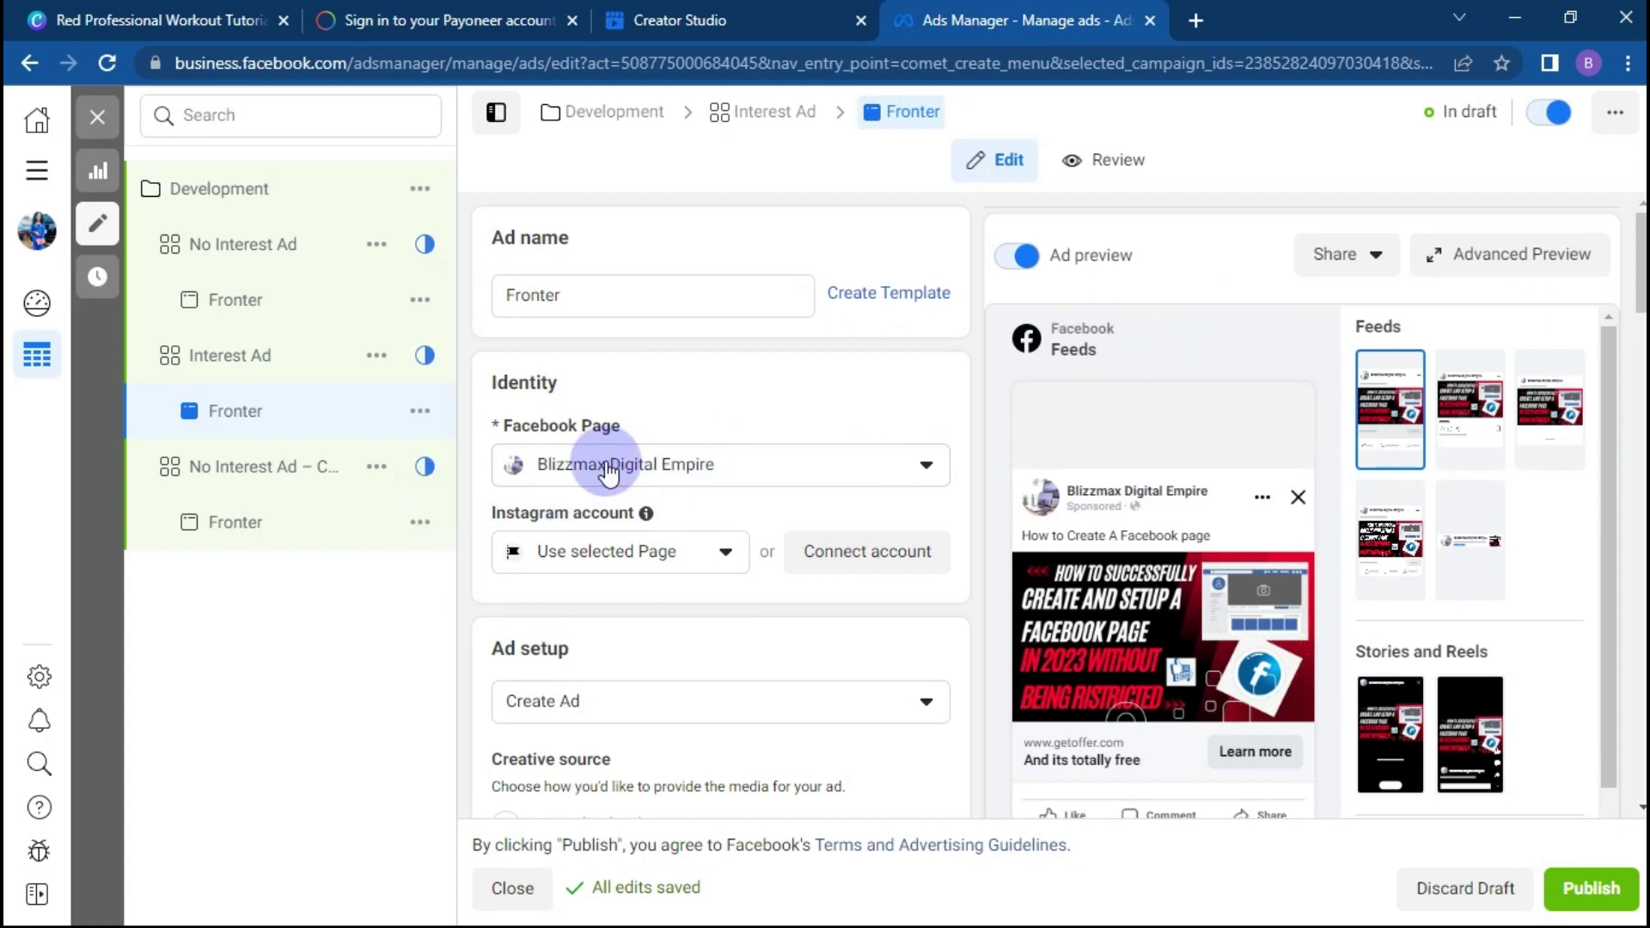
# Step: Examine the Interest Ad ad set's conversion location, and the creative source and format settings of its Fronter ad
pyautogui.click(284, 471)
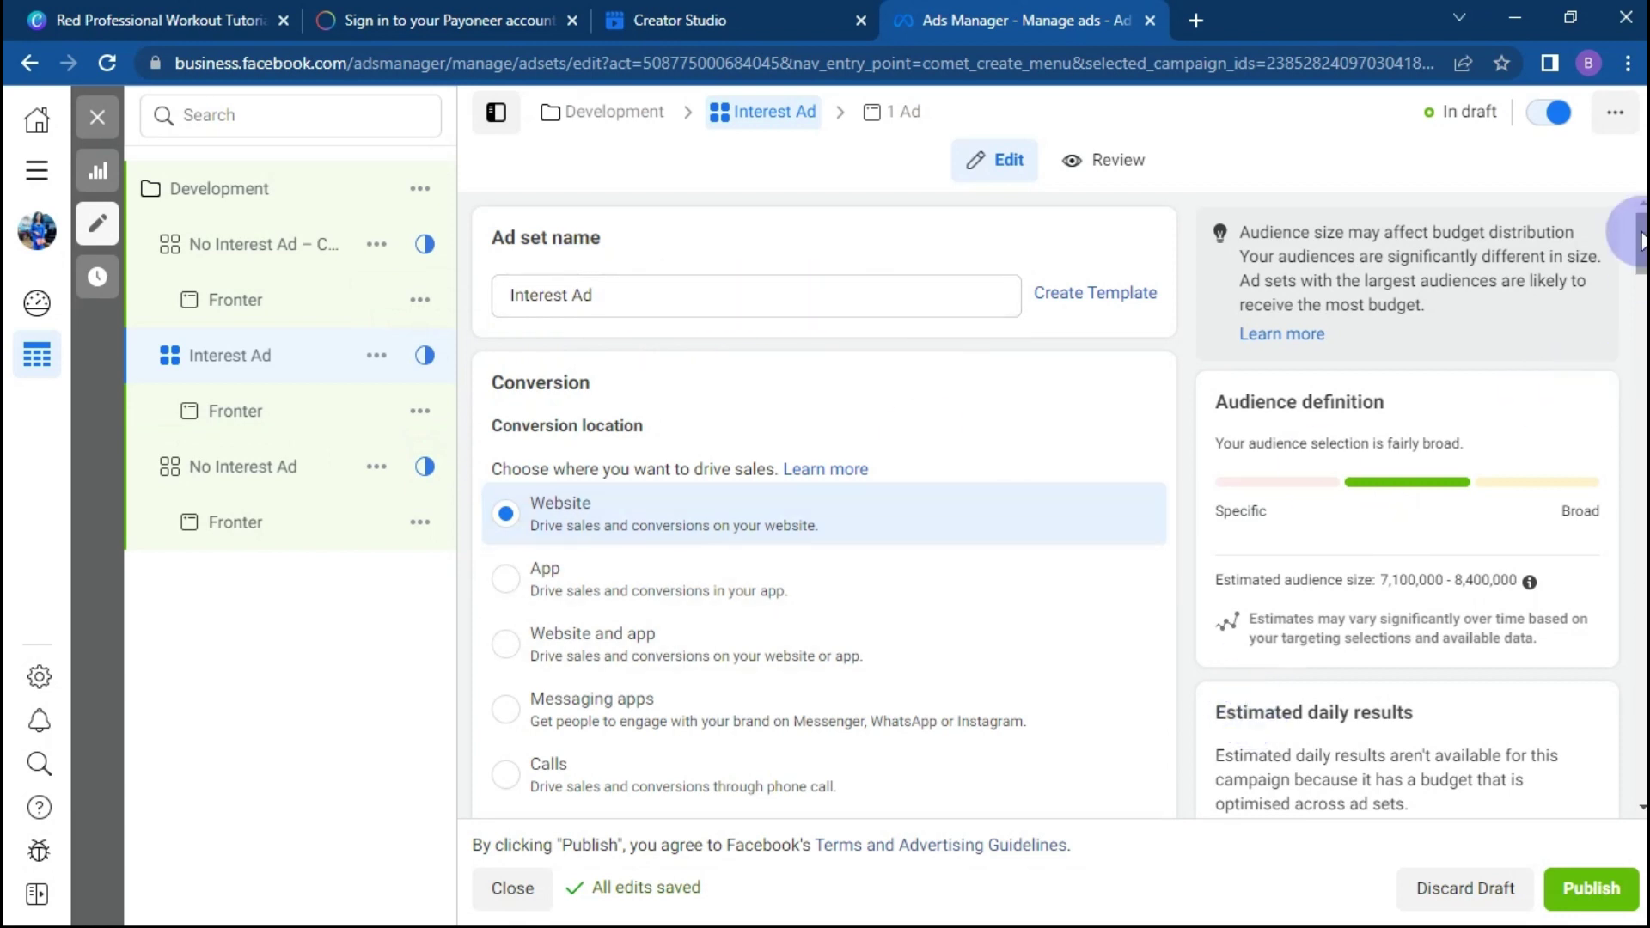
pyautogui.scroll(-1, 1643, 268)
pyautogui.scroll(-2, 1643, 268)
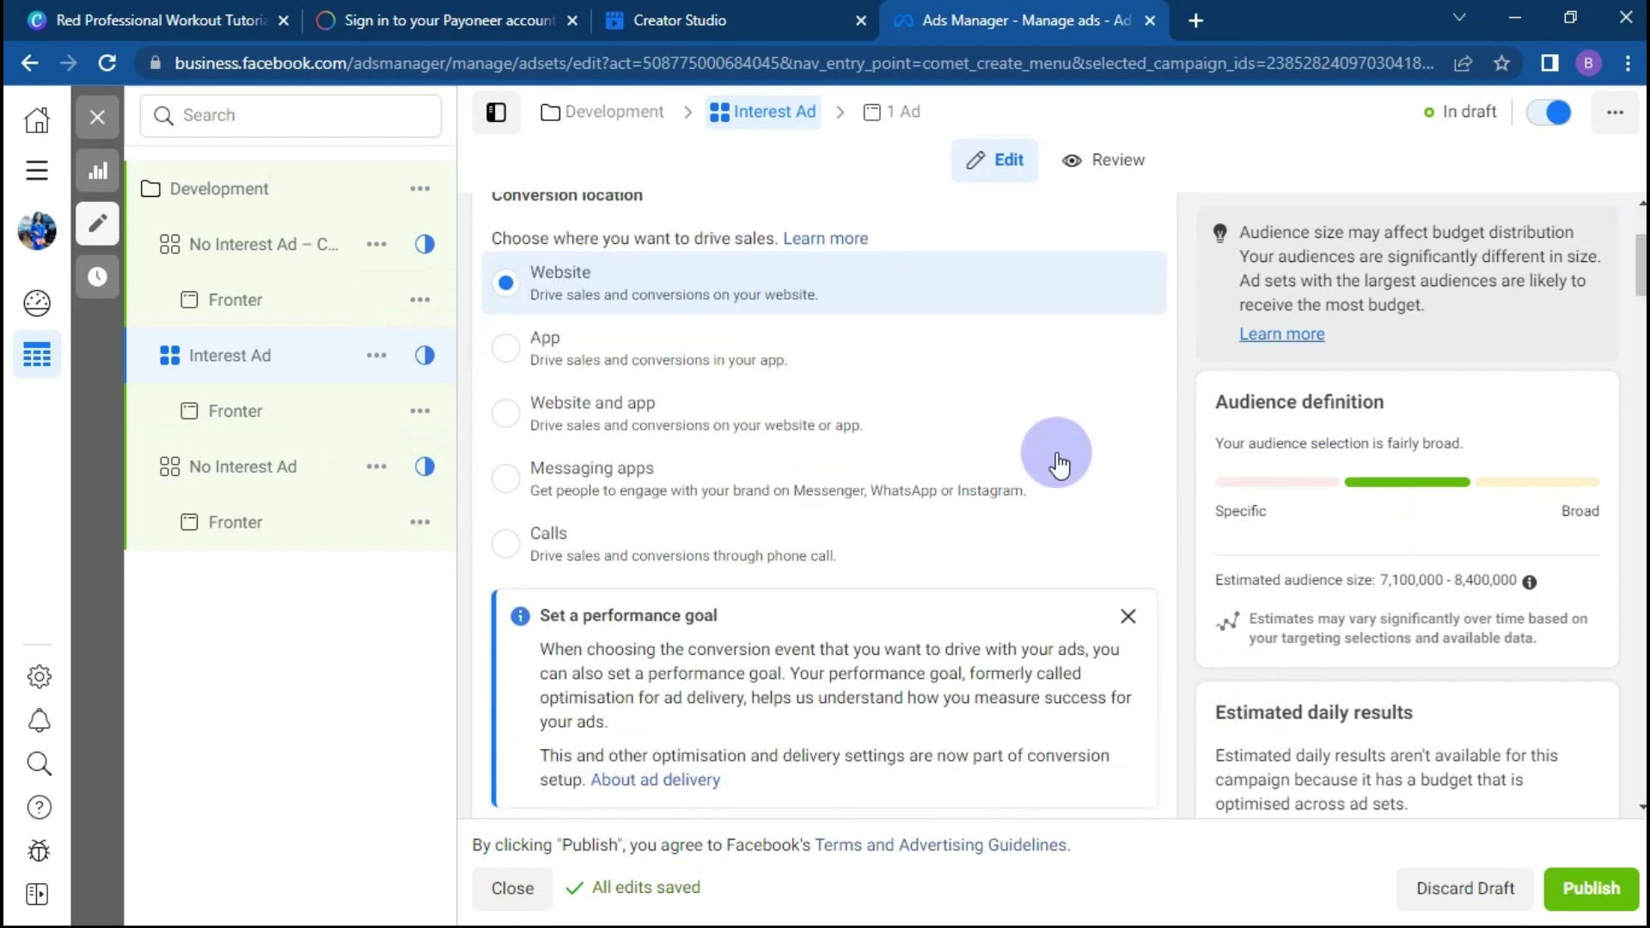
pyautogui.click(264, 414)
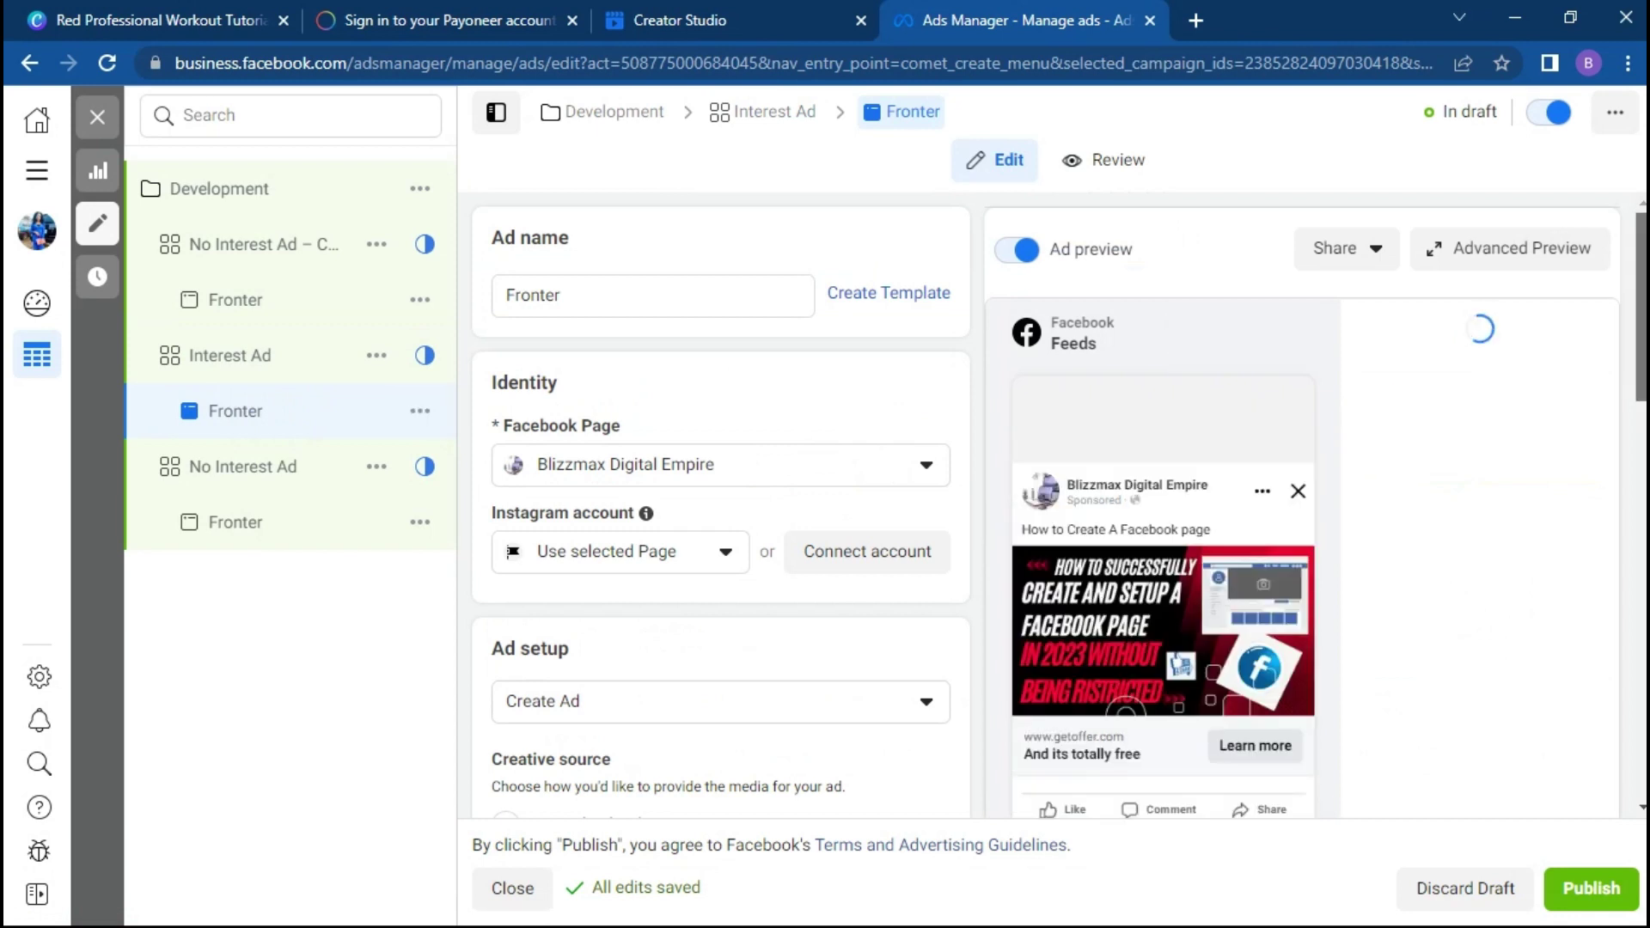
pyautogui.scroll(-2, 1492, 505)
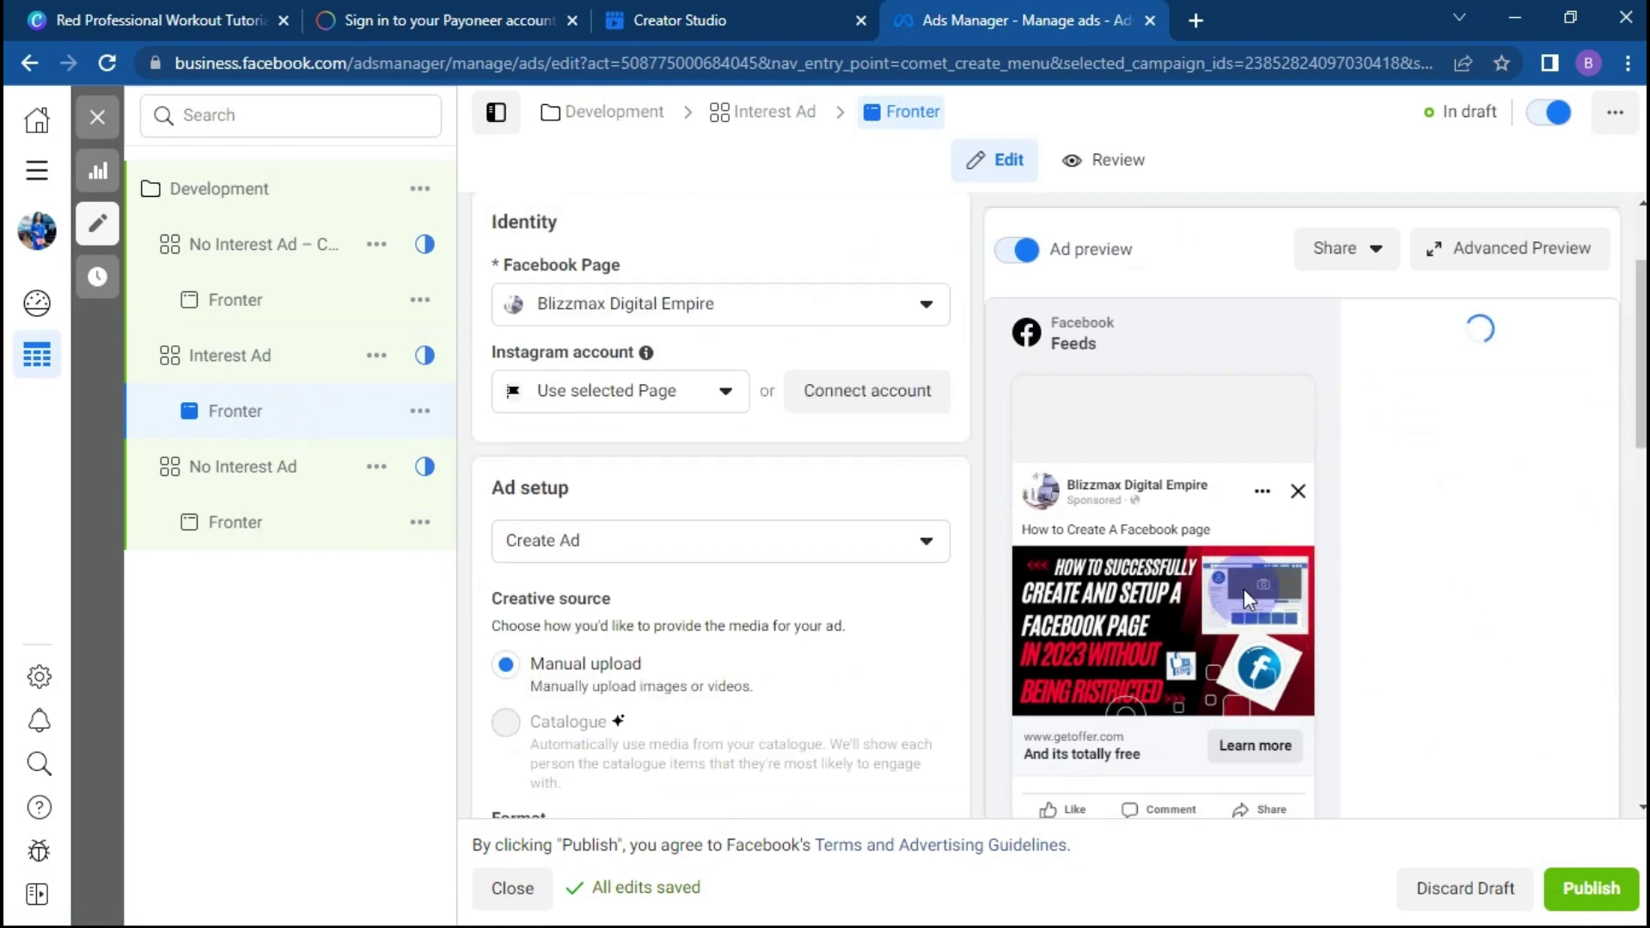
pyautogui.scroll(-1, 1255, 558)
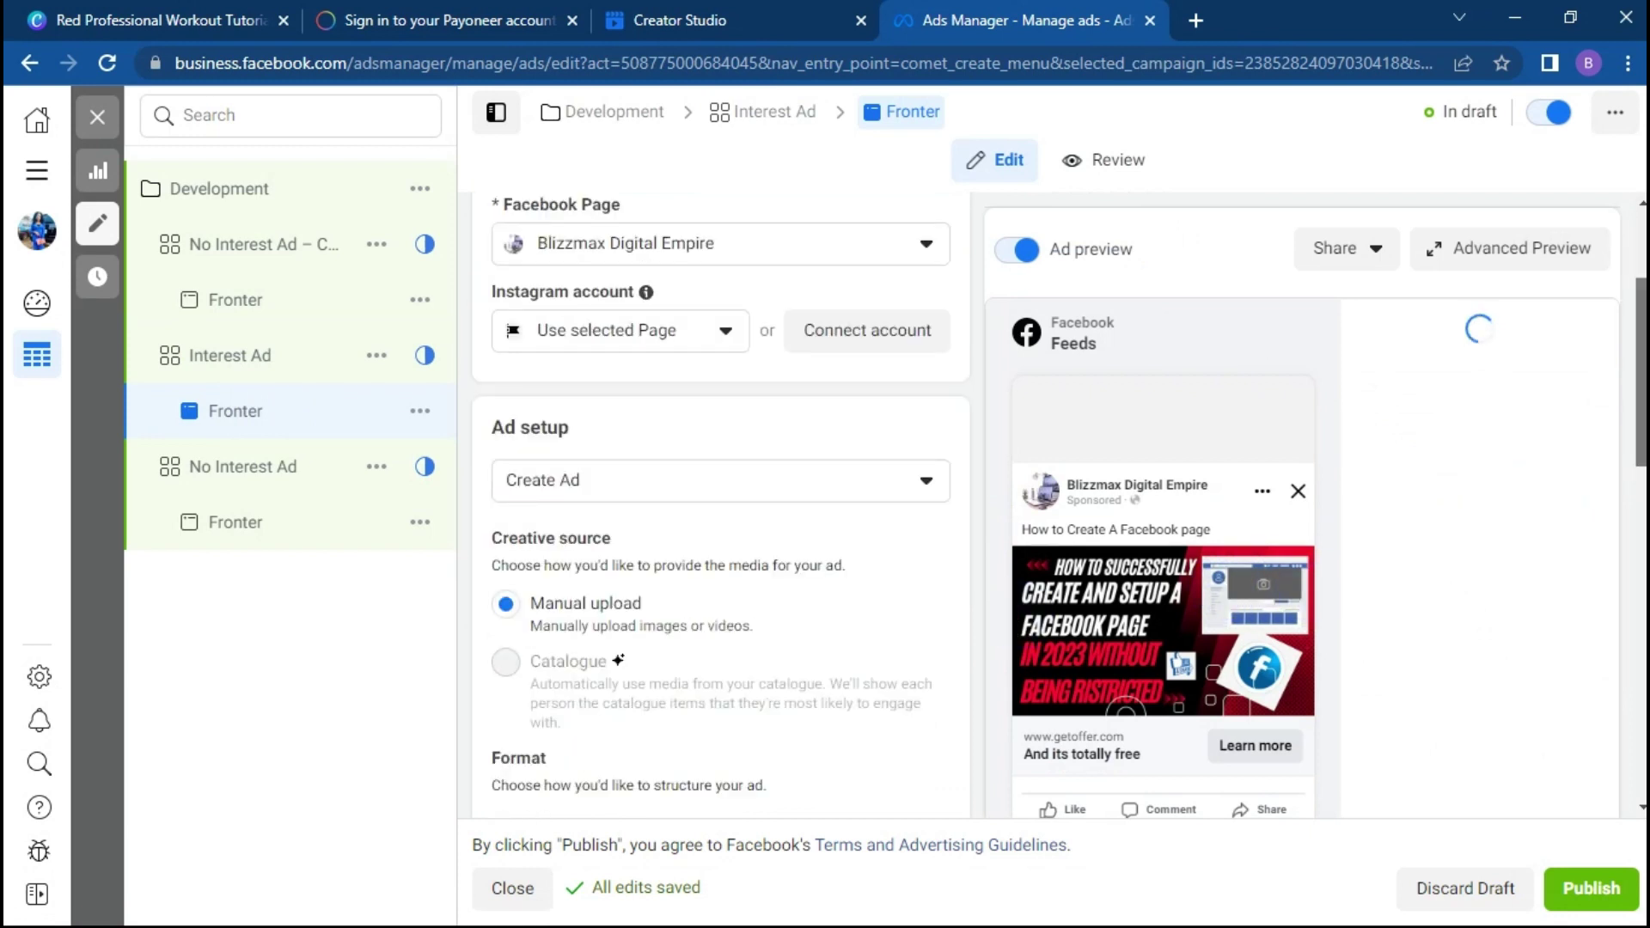
pyautogui.scroll(-1, 722, 507)
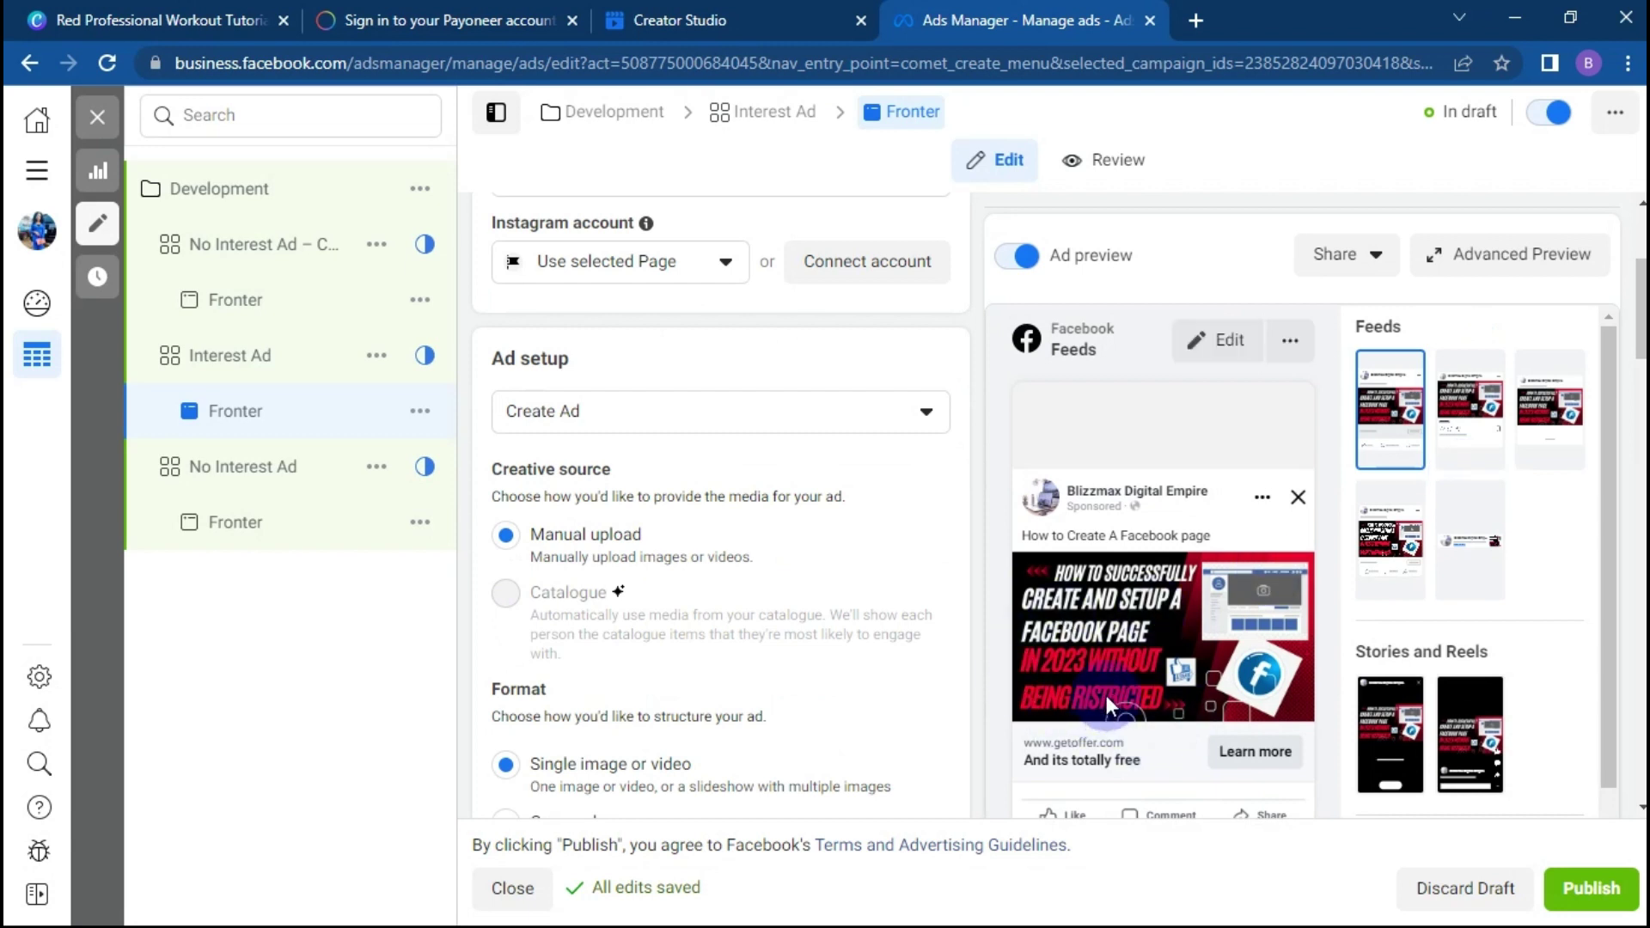
pyautogui.scroll(-5, 722, 507)
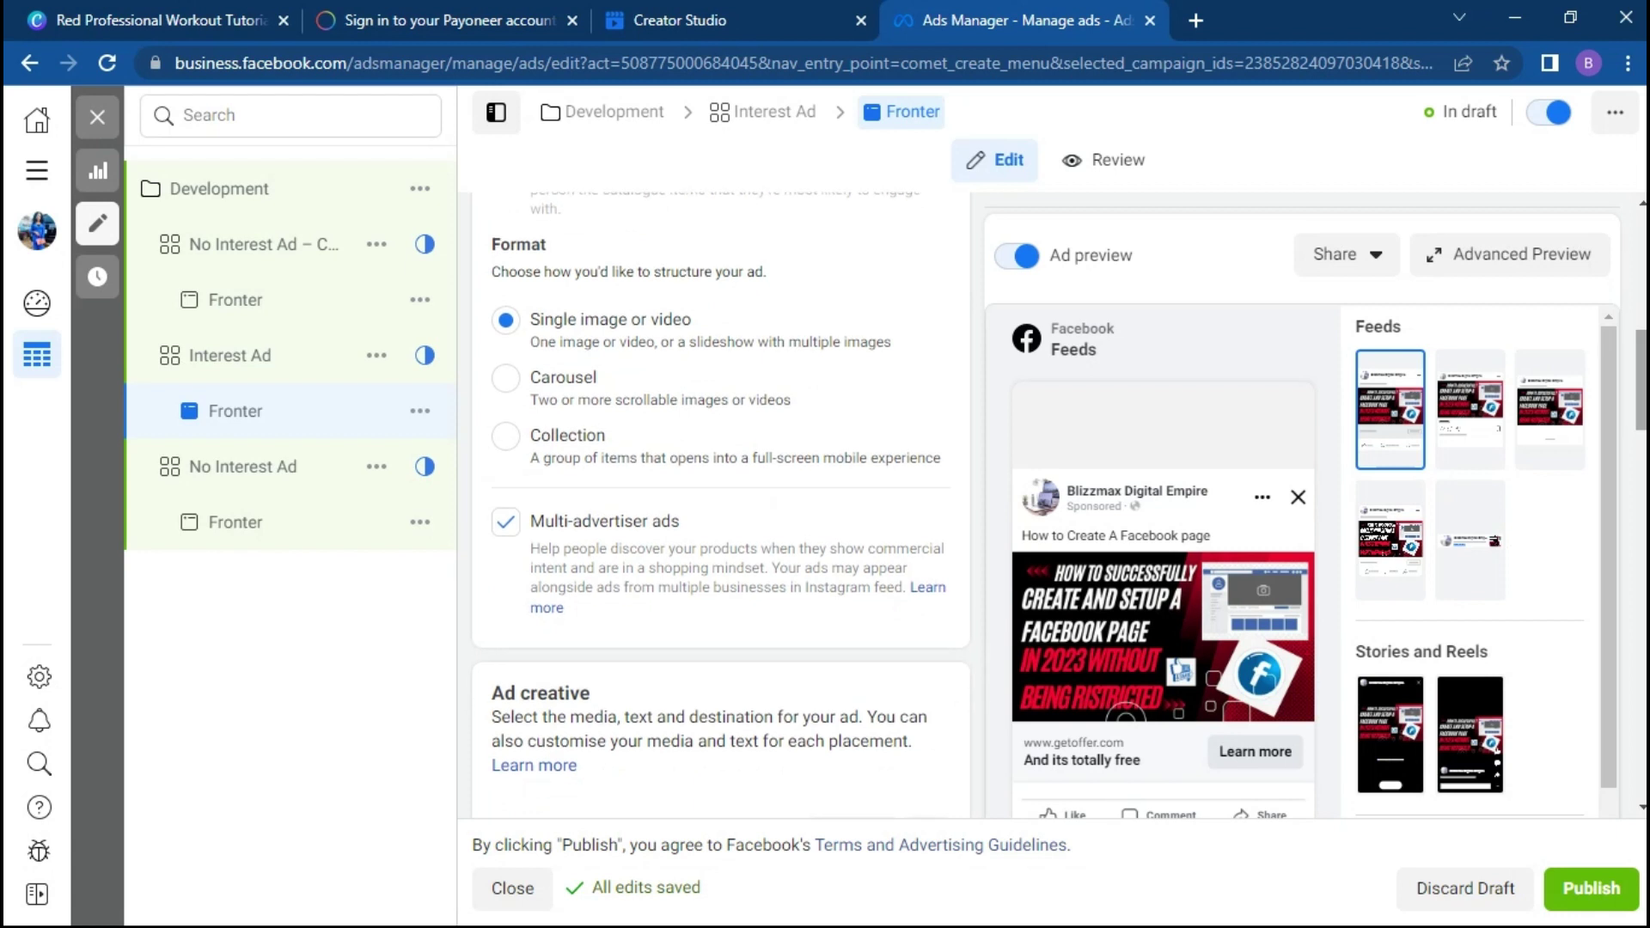
# Step: Review the media, primary text, headline and description of the Interest Ad ad set's Fronter ad
pyautogui.scroll(-5, 722, 507)
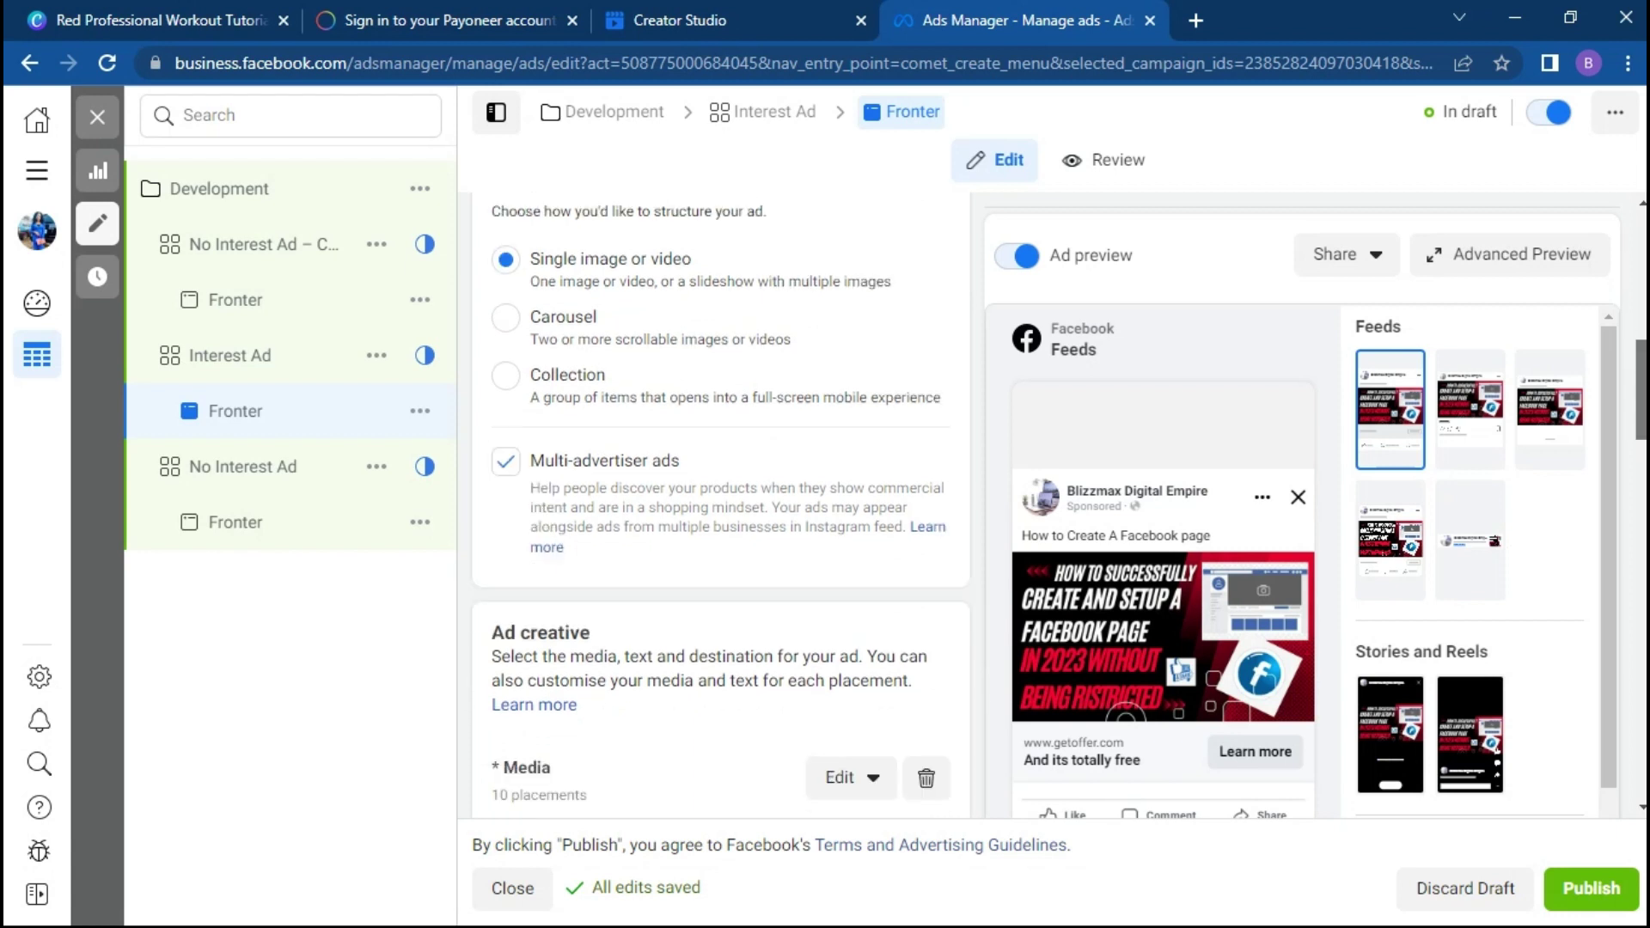
pyautogui.scroll(-2, 722, 507)
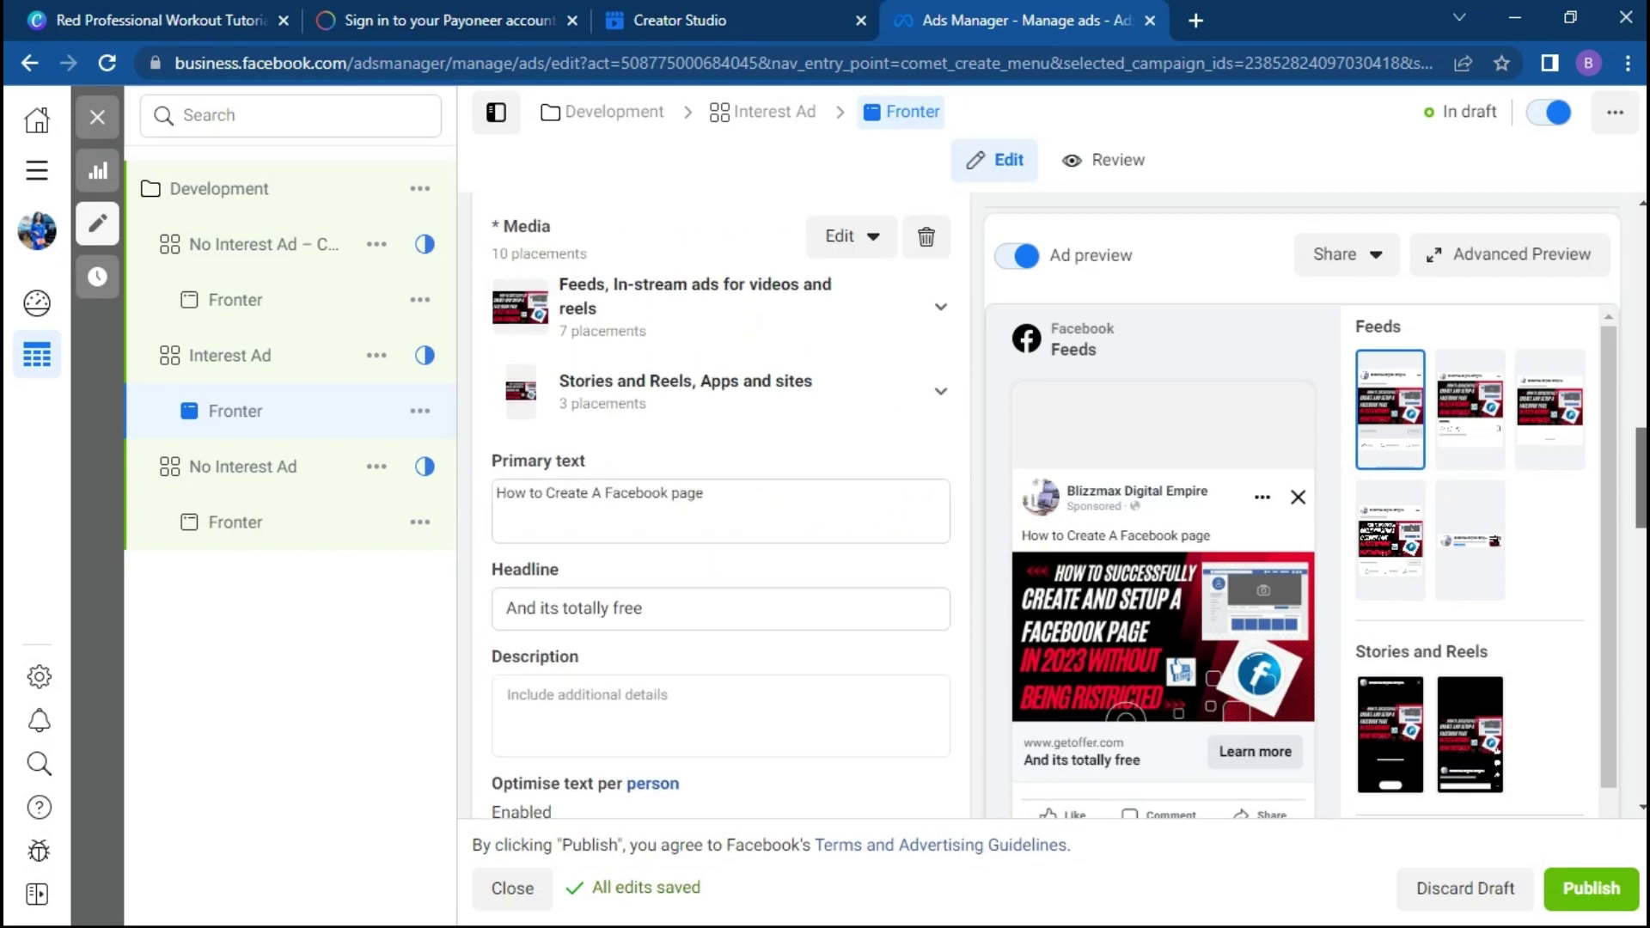
pyautogui.scroll(1, 719, 458)
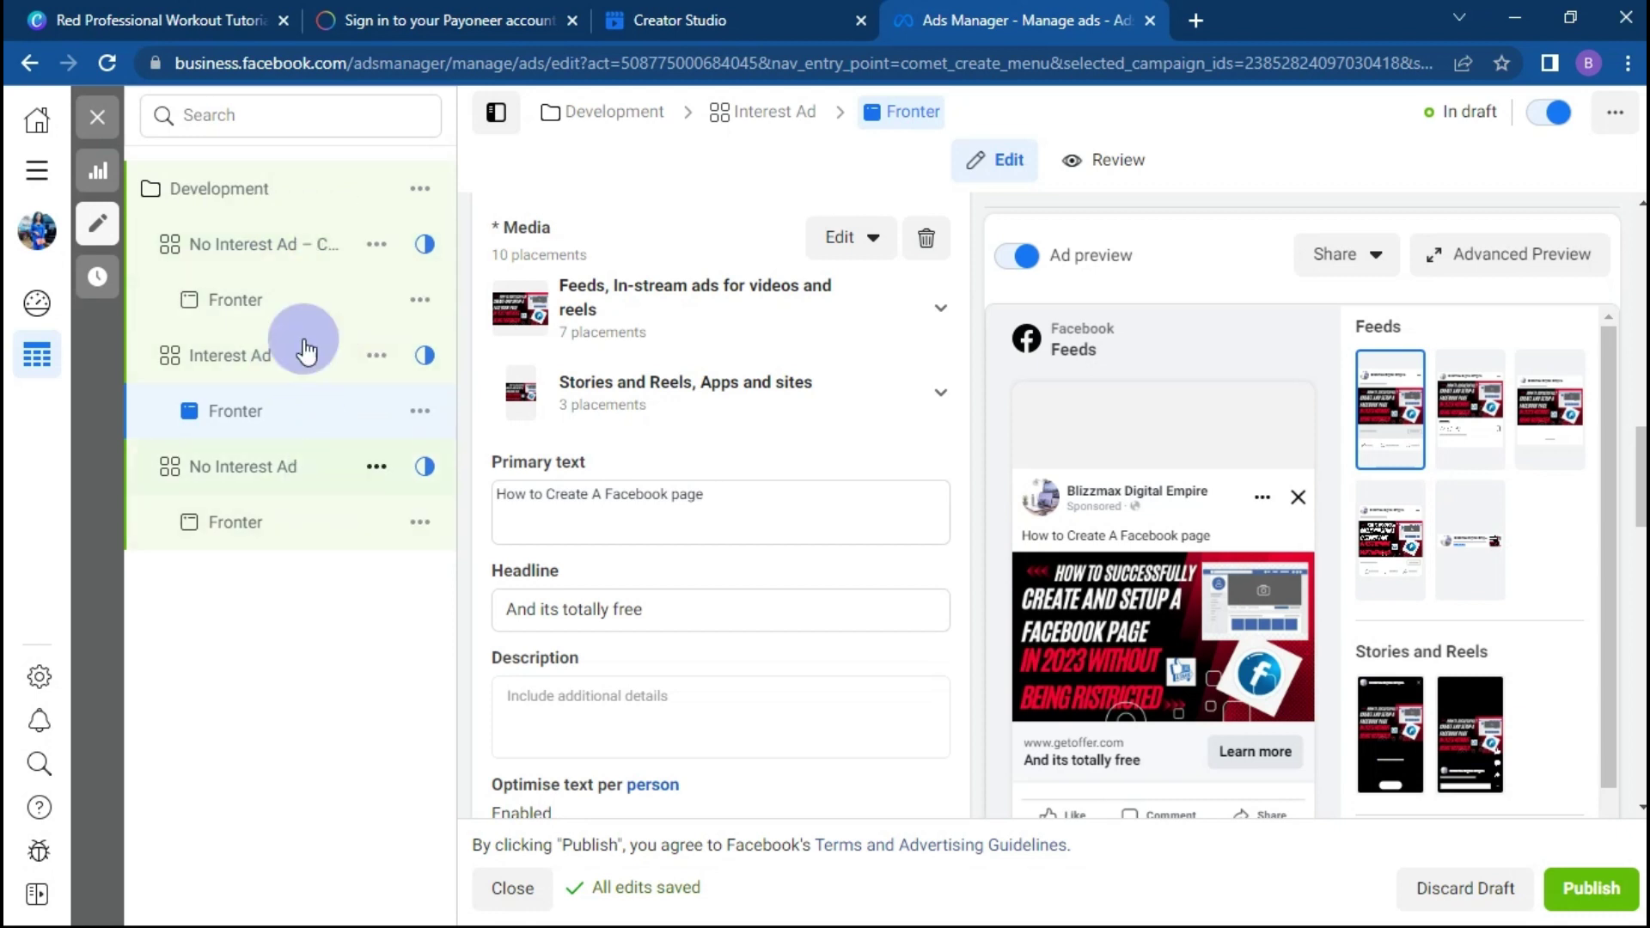
# Step: Enable ad set spend limits in the budget and schedule options of the No Interest Ad – Copy ad set
pyautogui.click(306, 249)
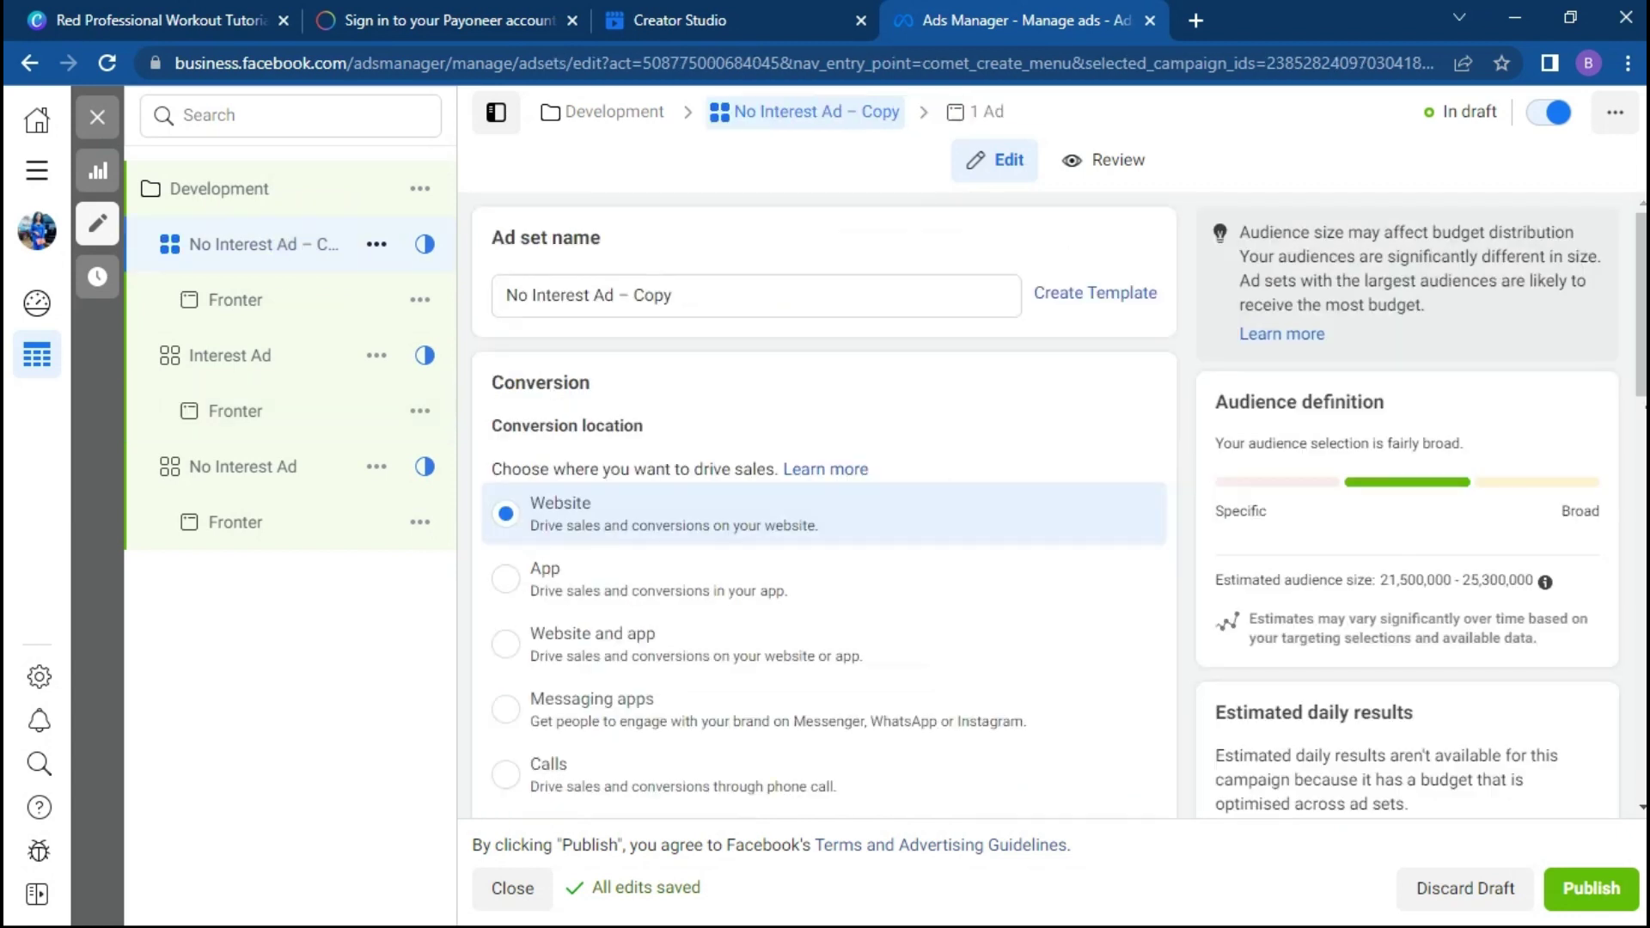
pyautogui.scroll(-4, 824, 507)
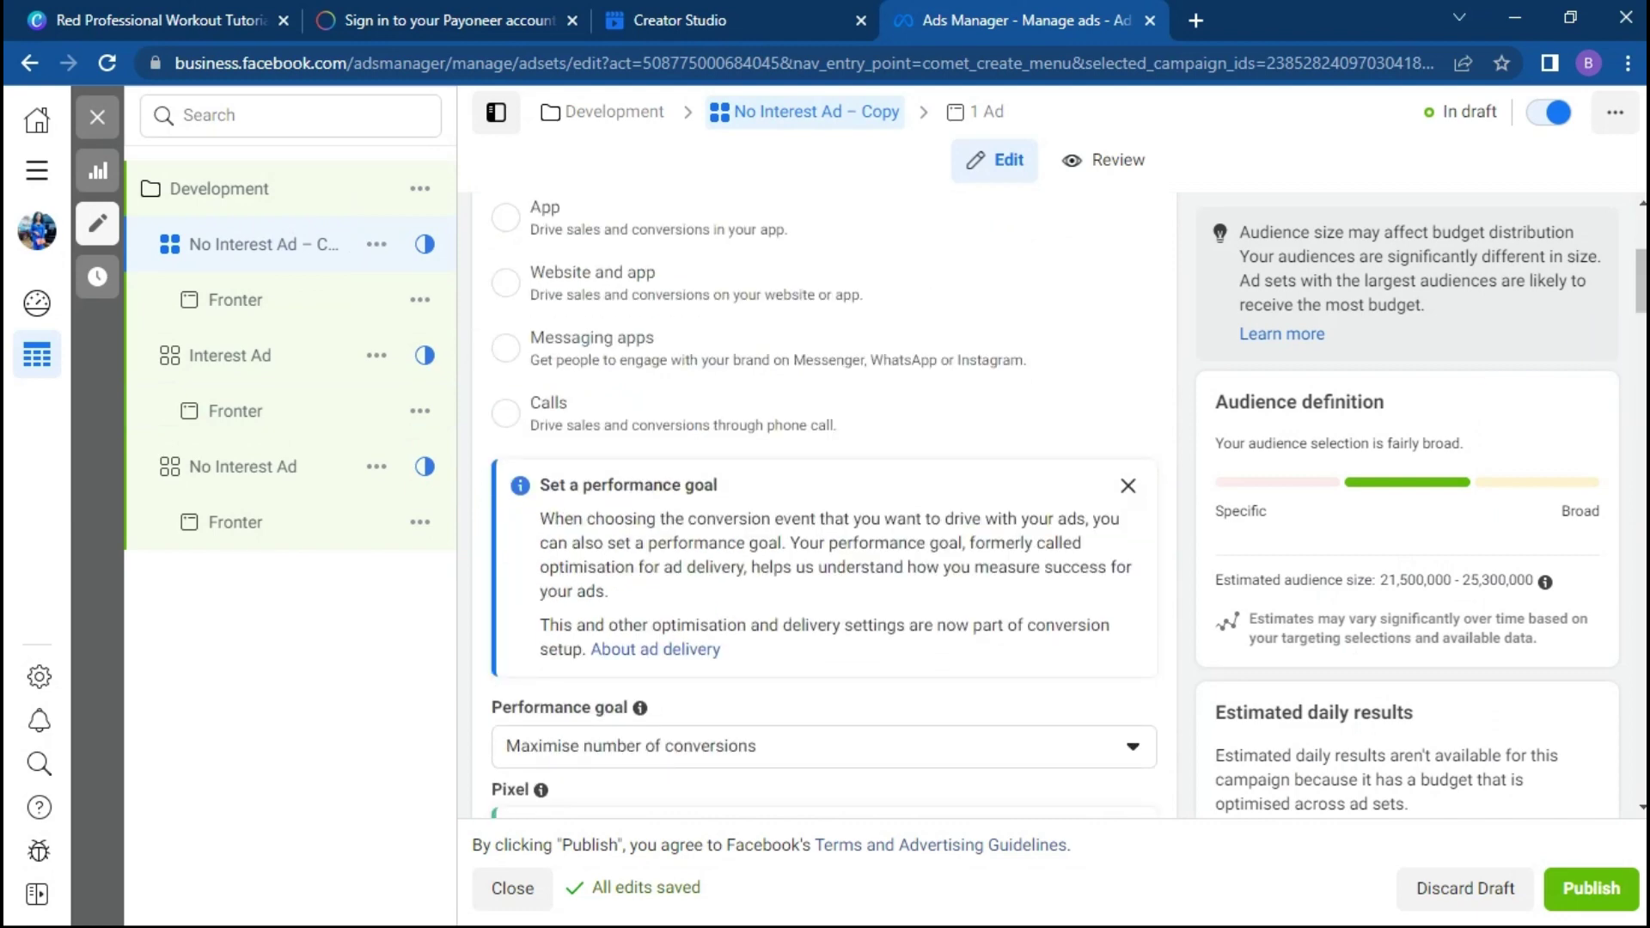
pyautogui.scroll(-12, 824, 508)
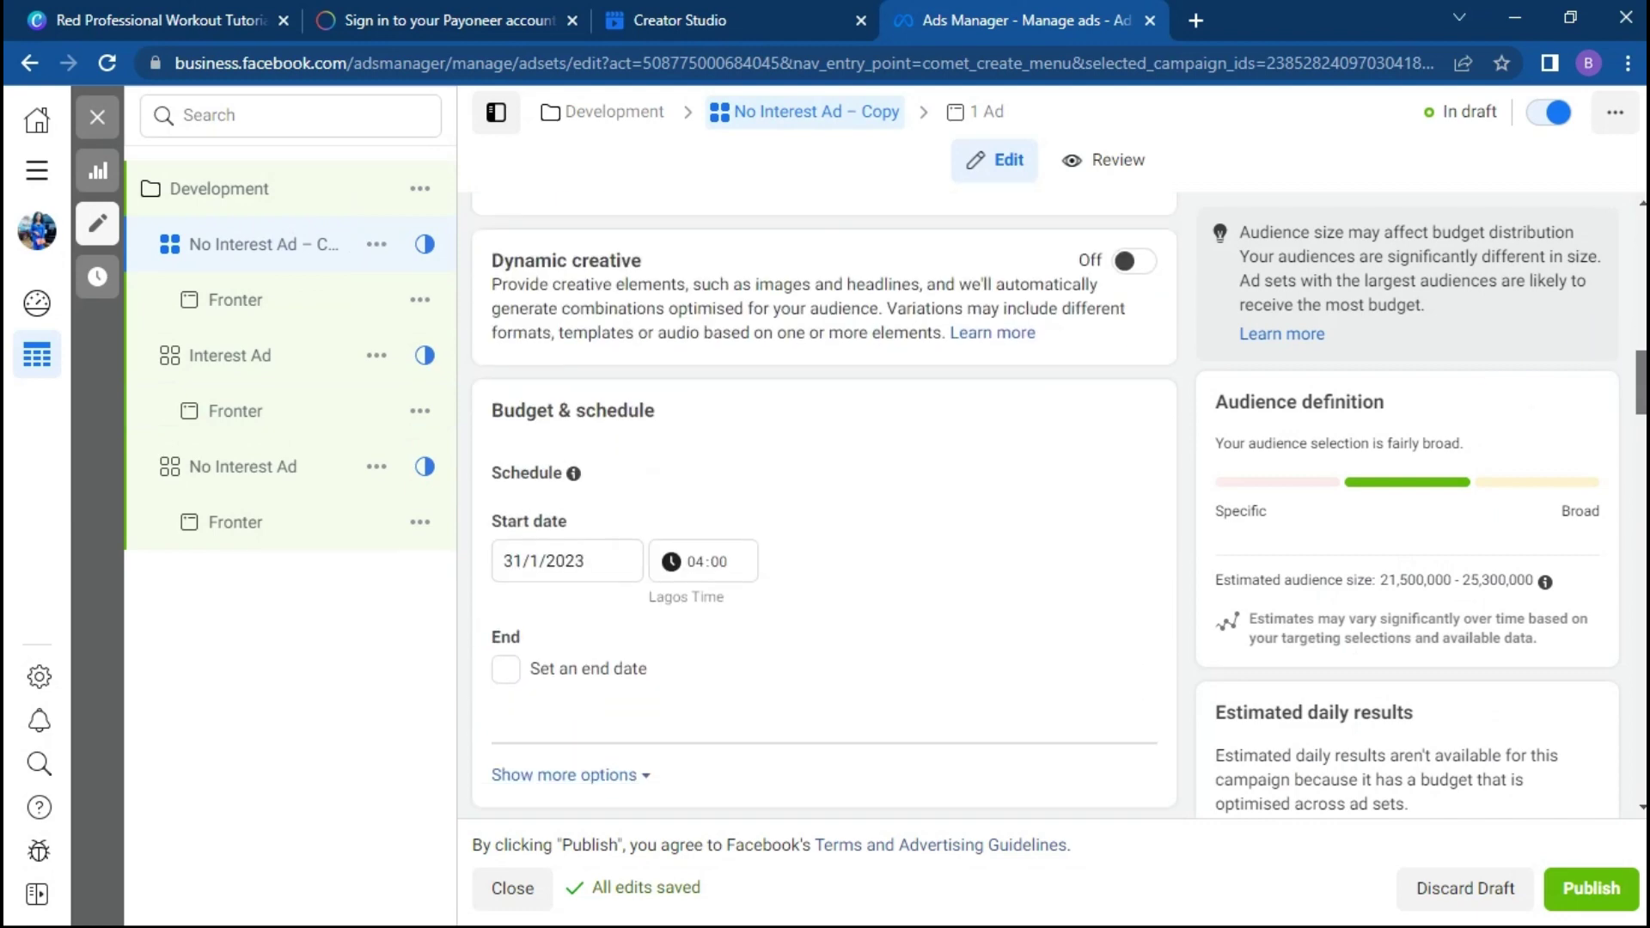
pyautogui.scroll(-1, 961, 367)
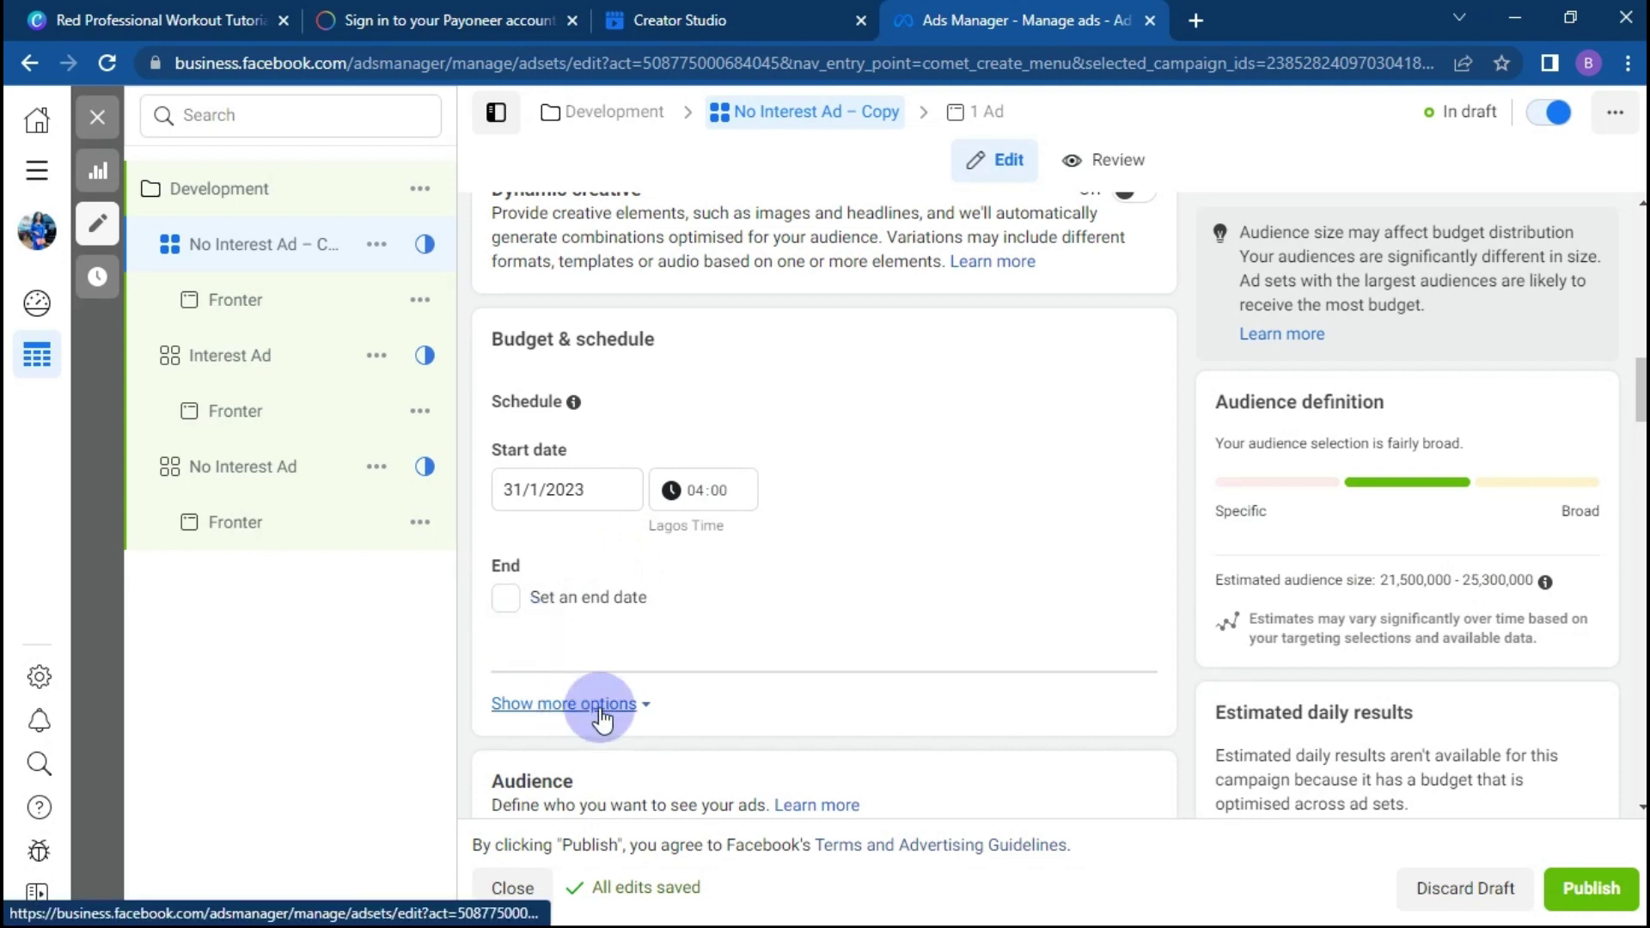
pyautogui.click(1086, 708)
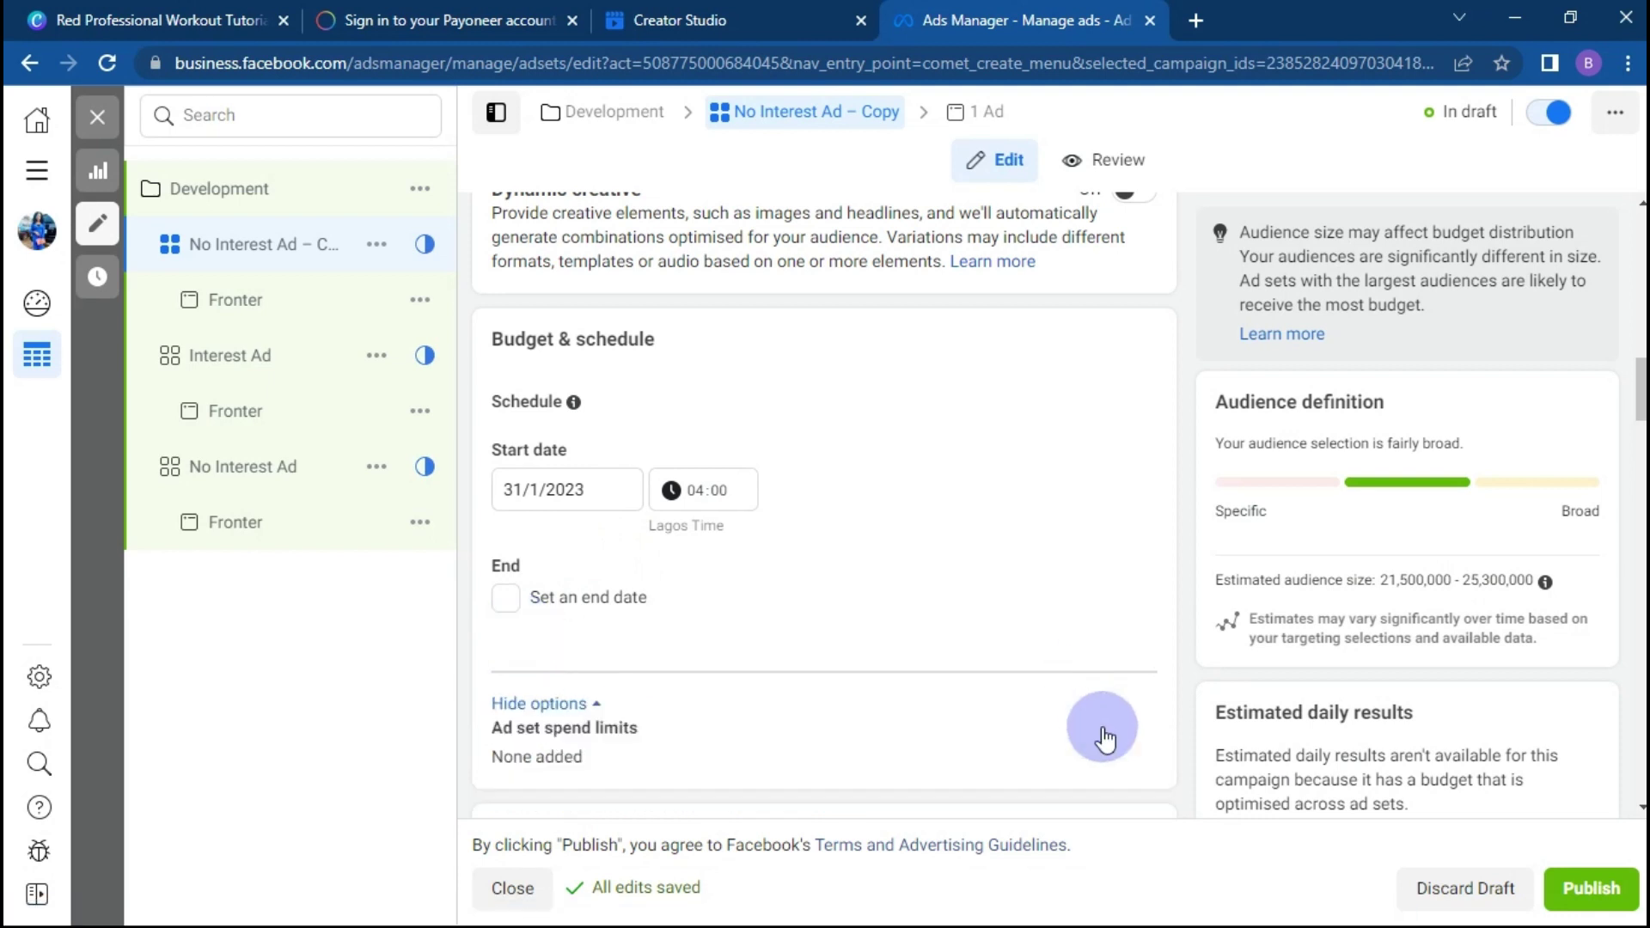
pyautogui.click(1126, 729)
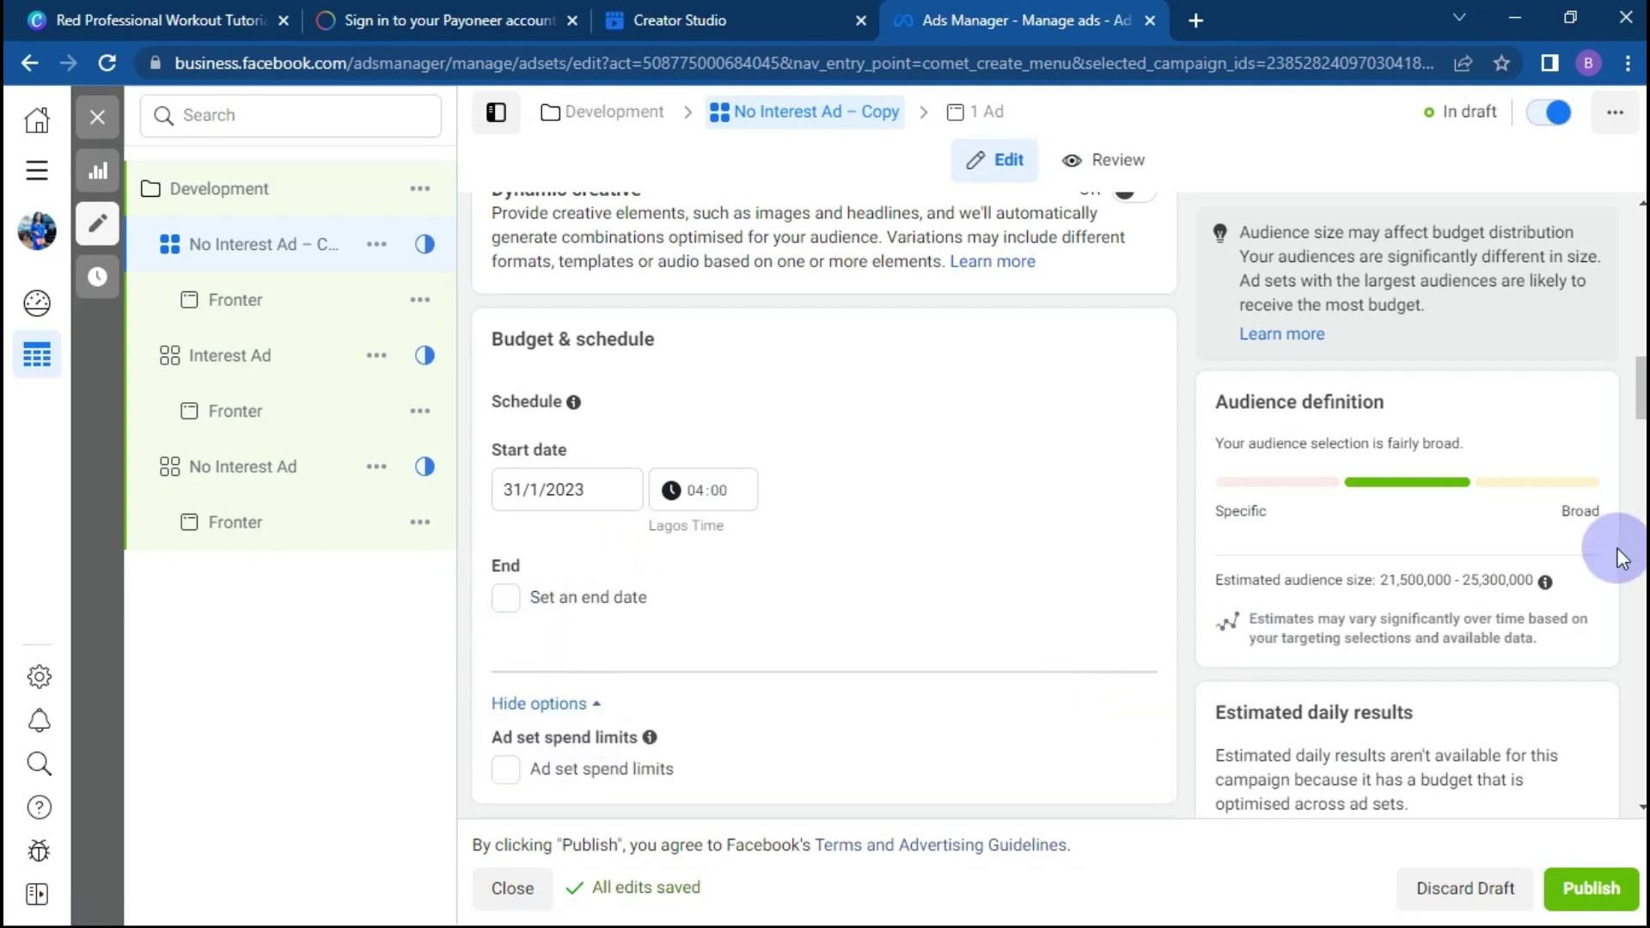
pyautogui.click(505, 771)
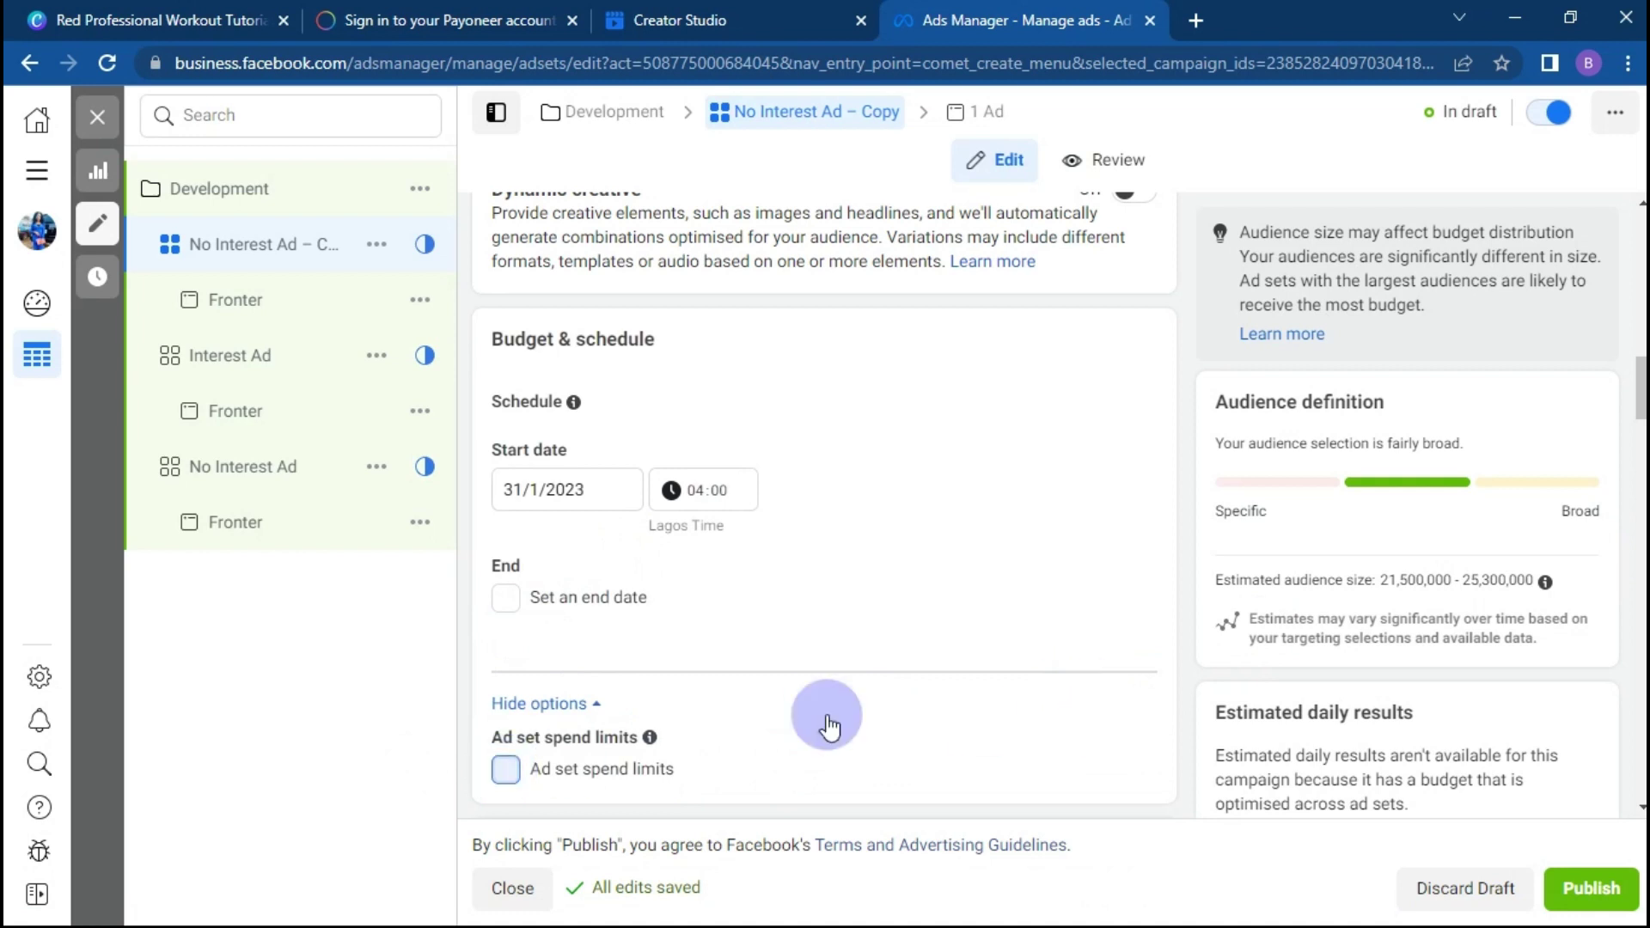
pyautogui.click(527, 781)
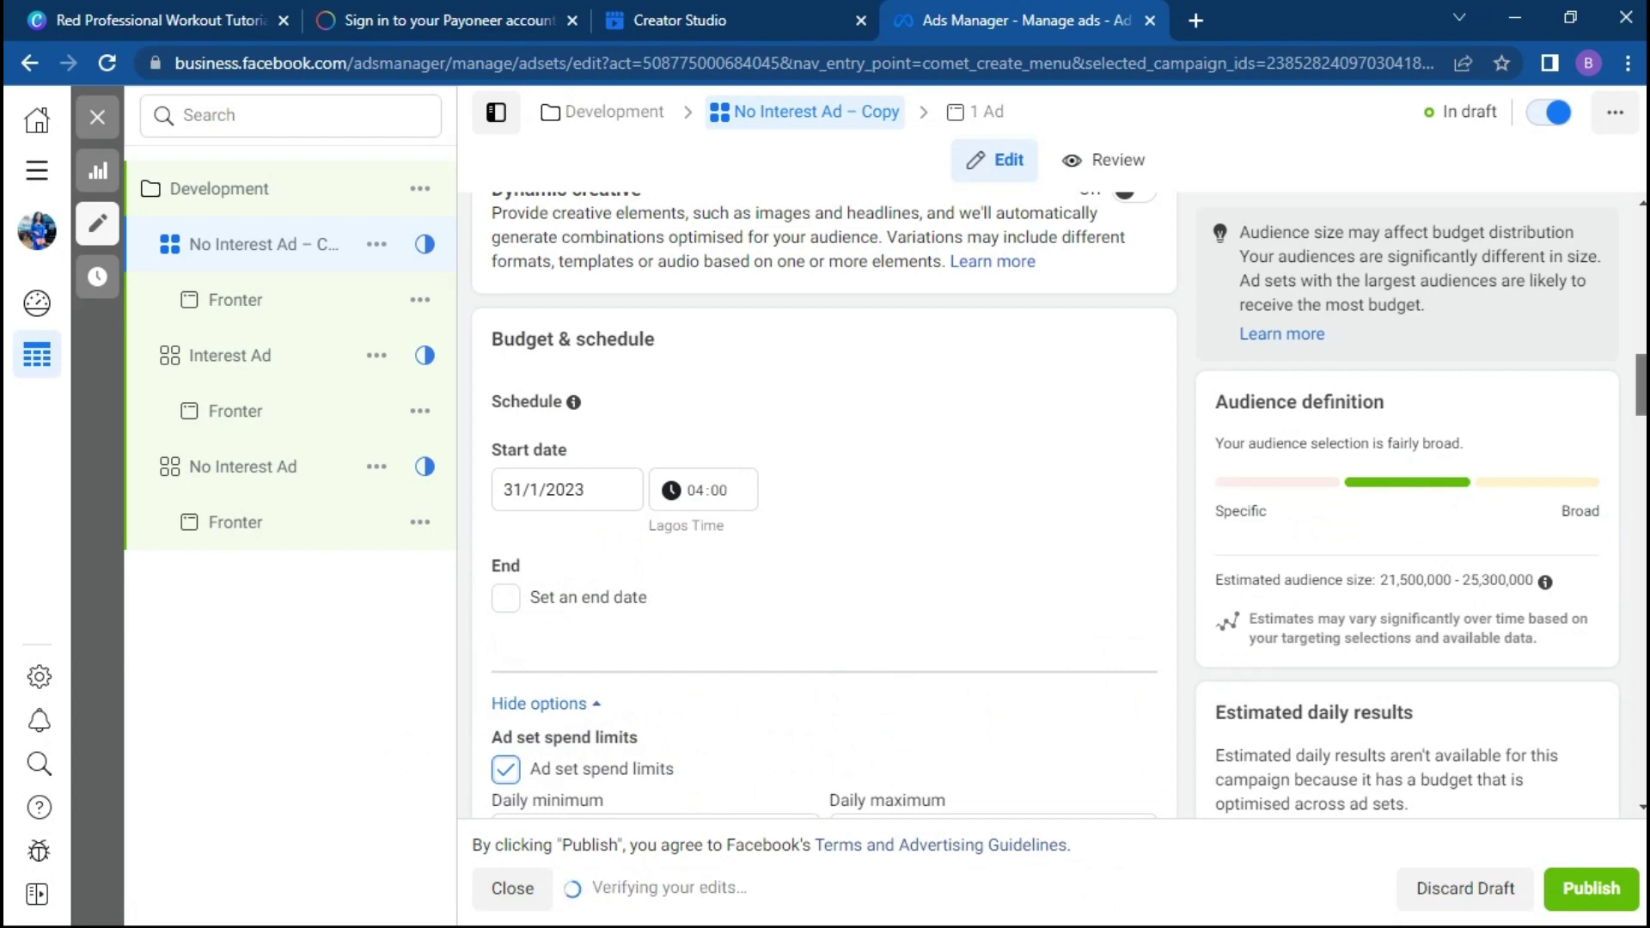
# Step: Set the daily minimum spend of the No Interest Ad – Copy ad set to 4000 NGN
pyautogui.scroll(-3, 1458, 416)
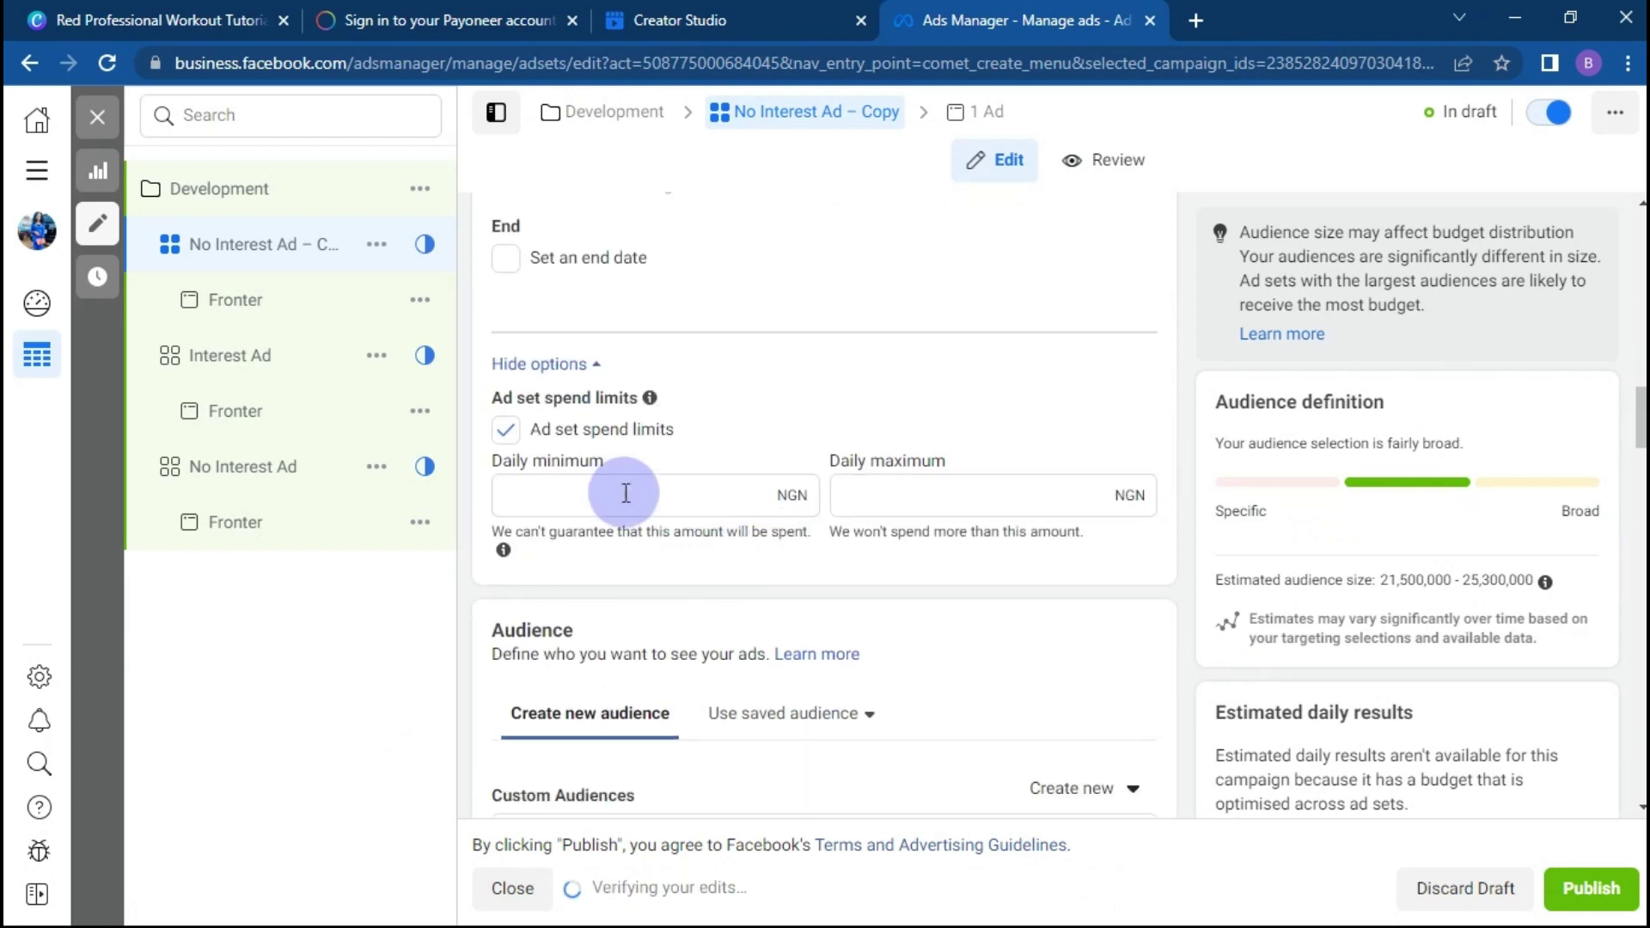
pyautogui.click(625, 493)
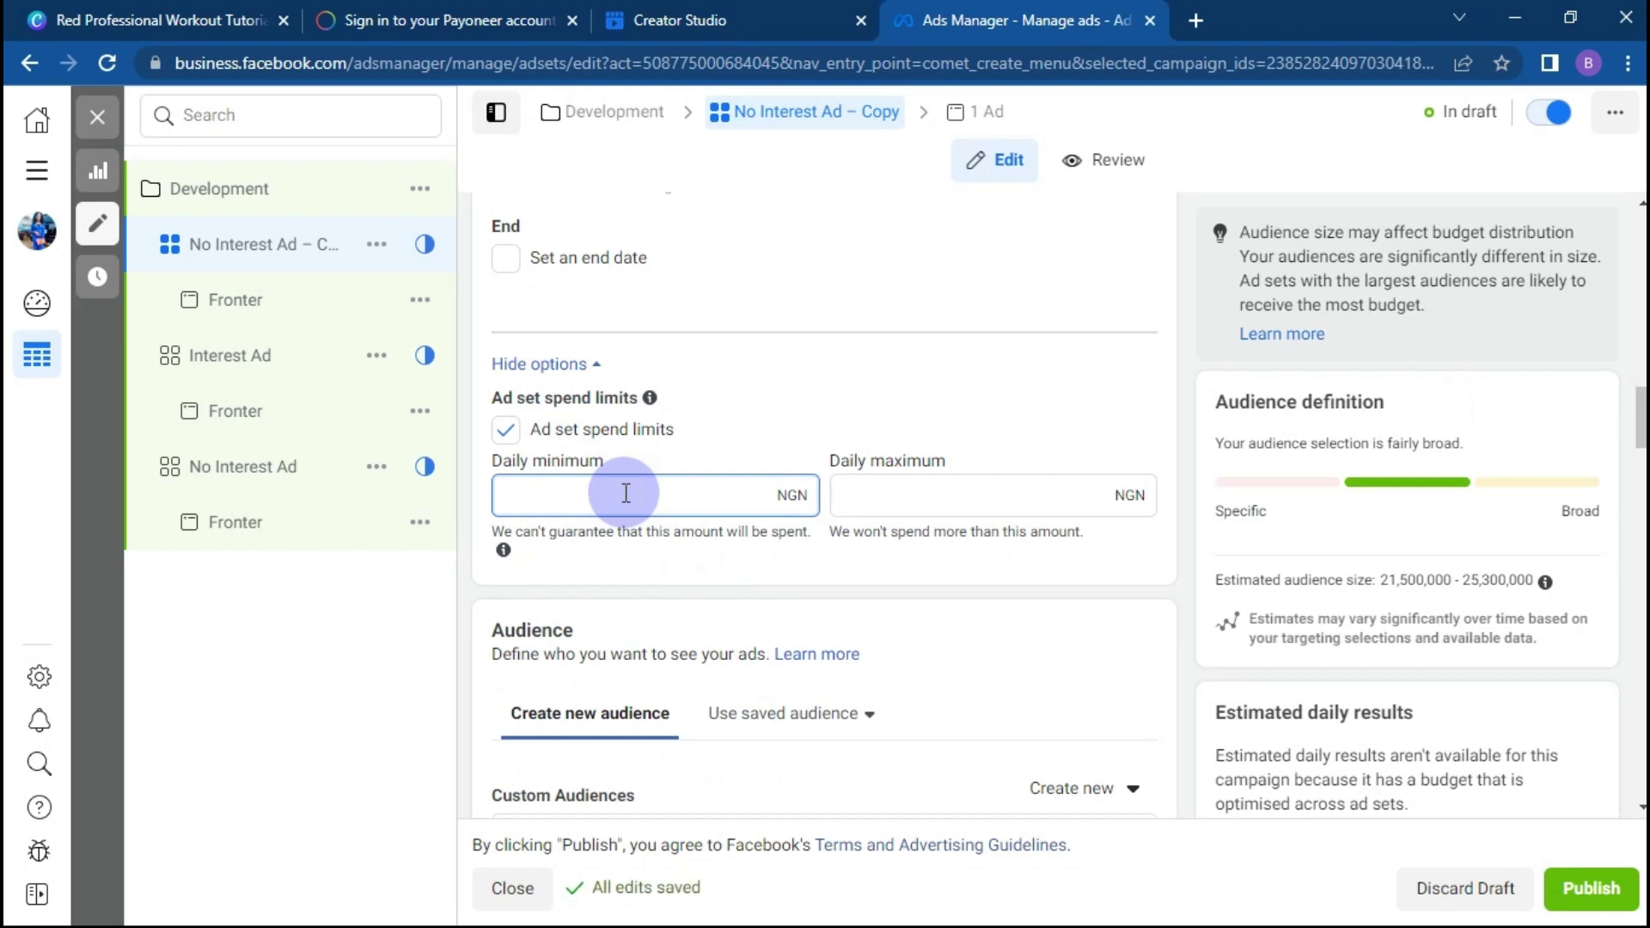
pyautogui.write('4000')
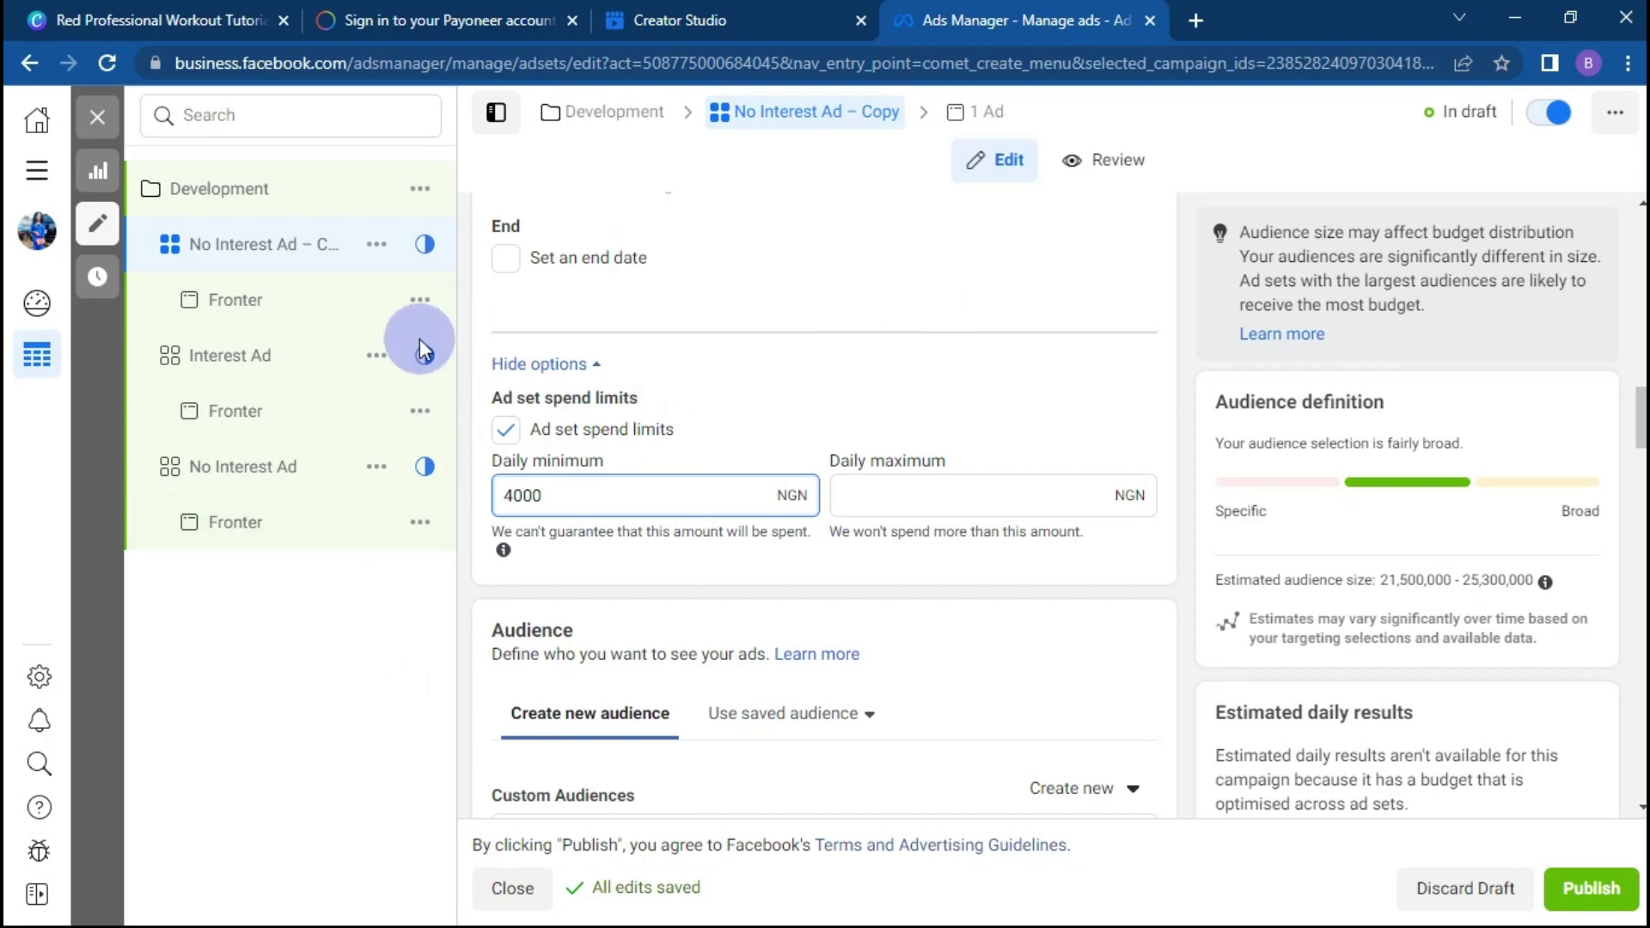
# Step: Add ad set spend limits to the Interest Ad ad set with a daily minimum of 3000 NGN
pyautogui.click(275, 360)
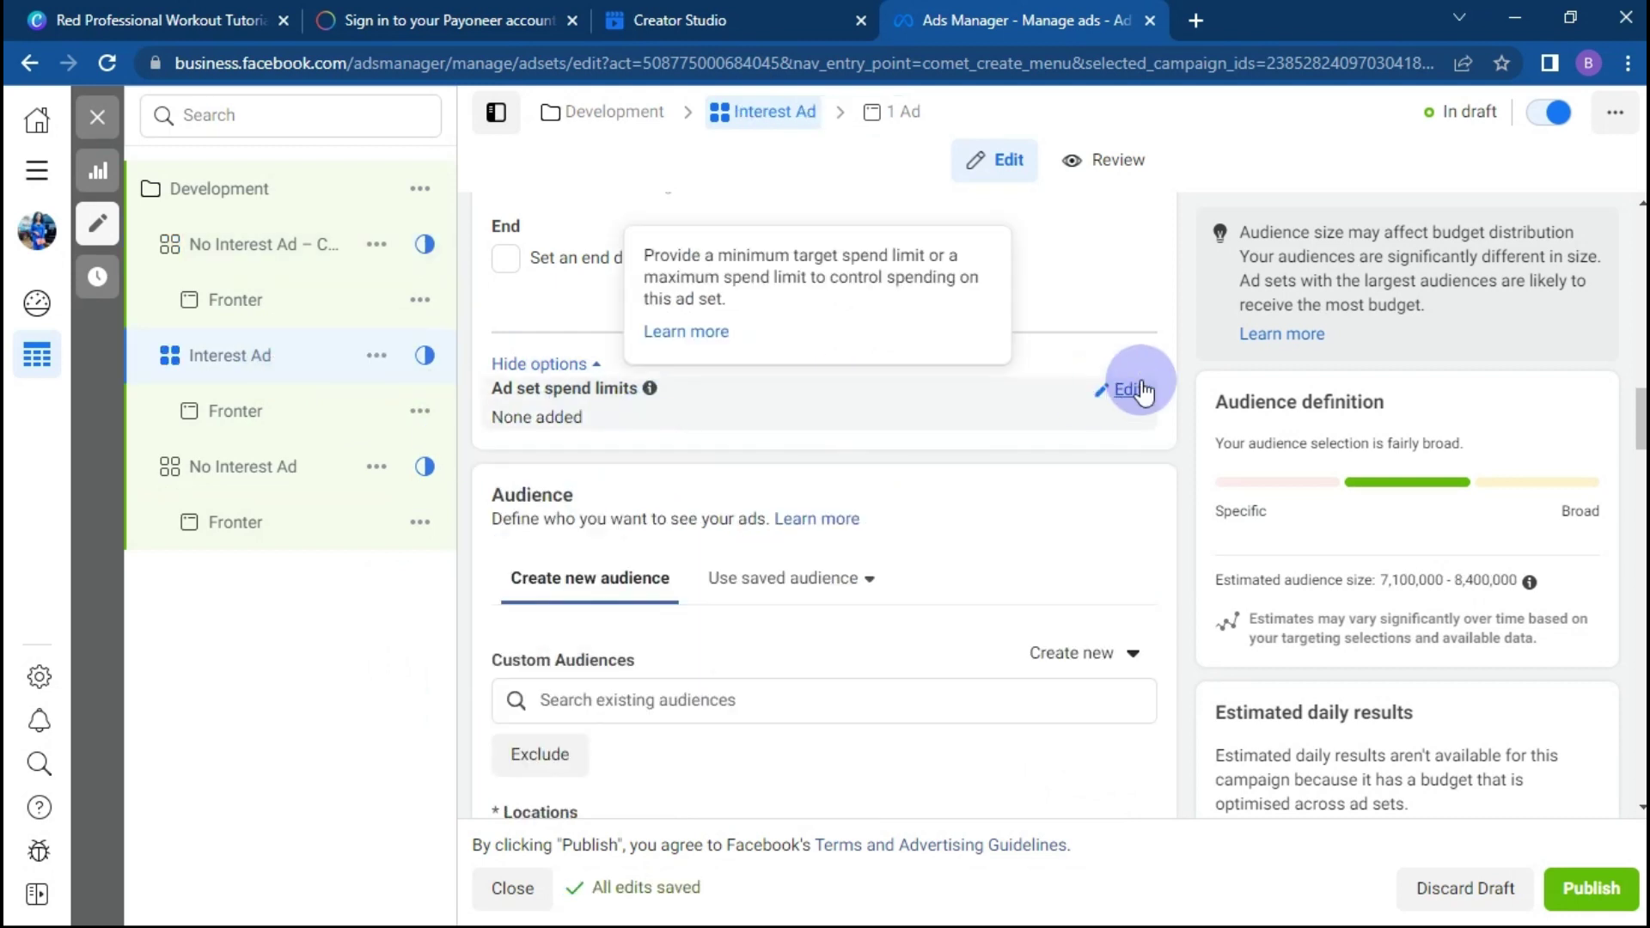
pyautogui.click(1129, 389)
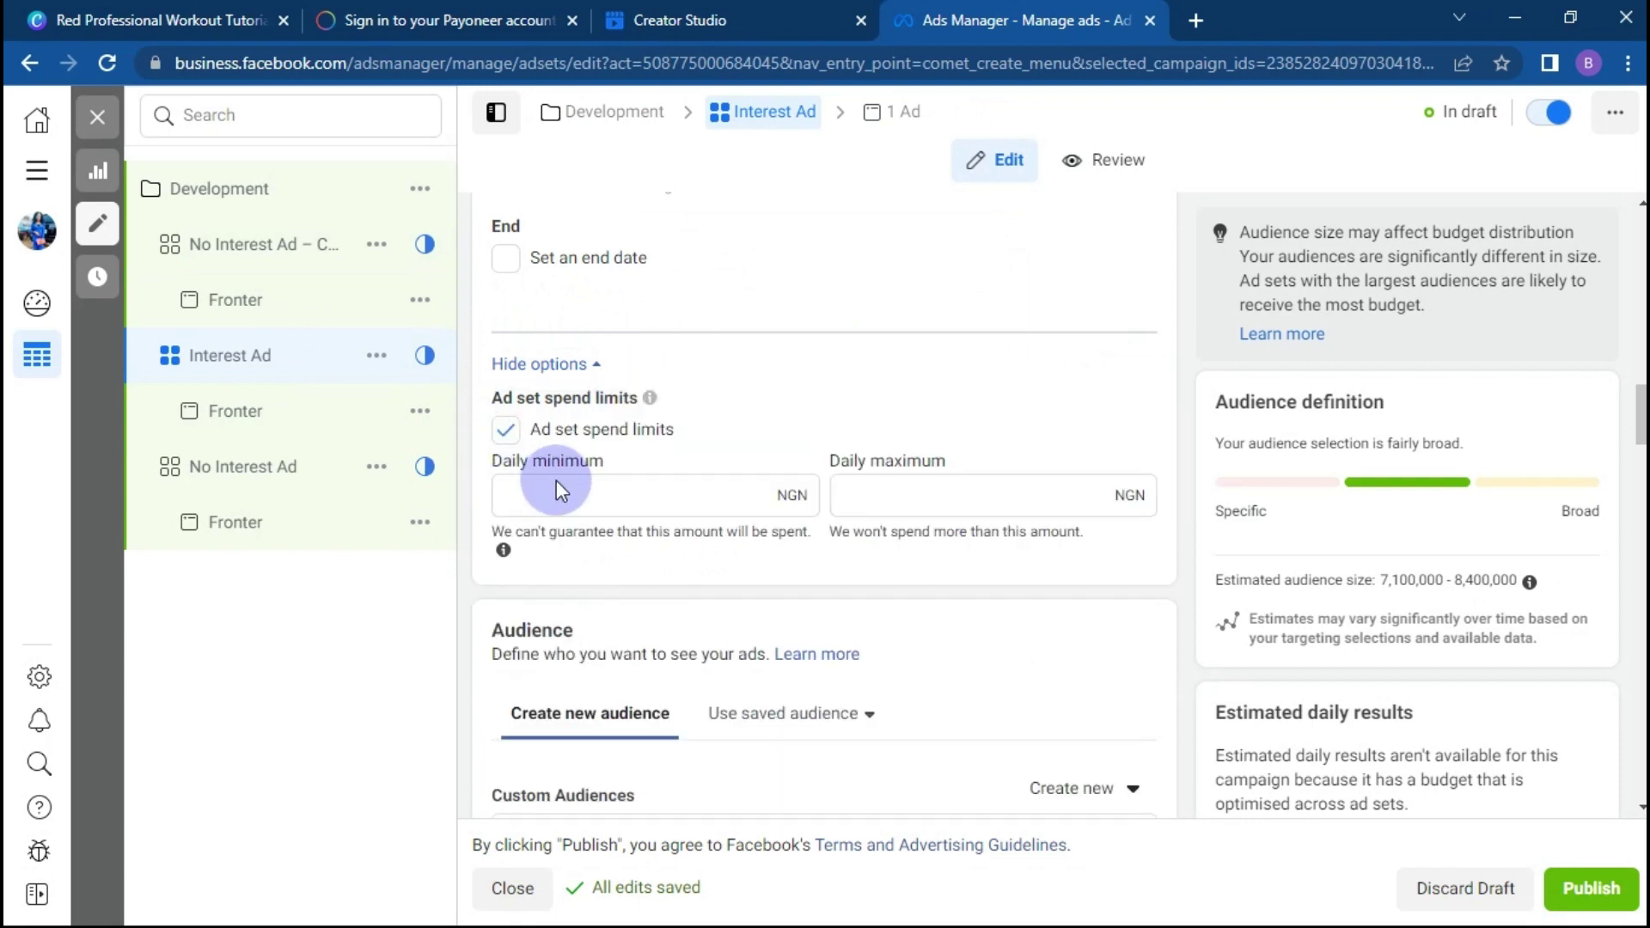
pyautogui.click(590, 502)
pyautogui.write('3')
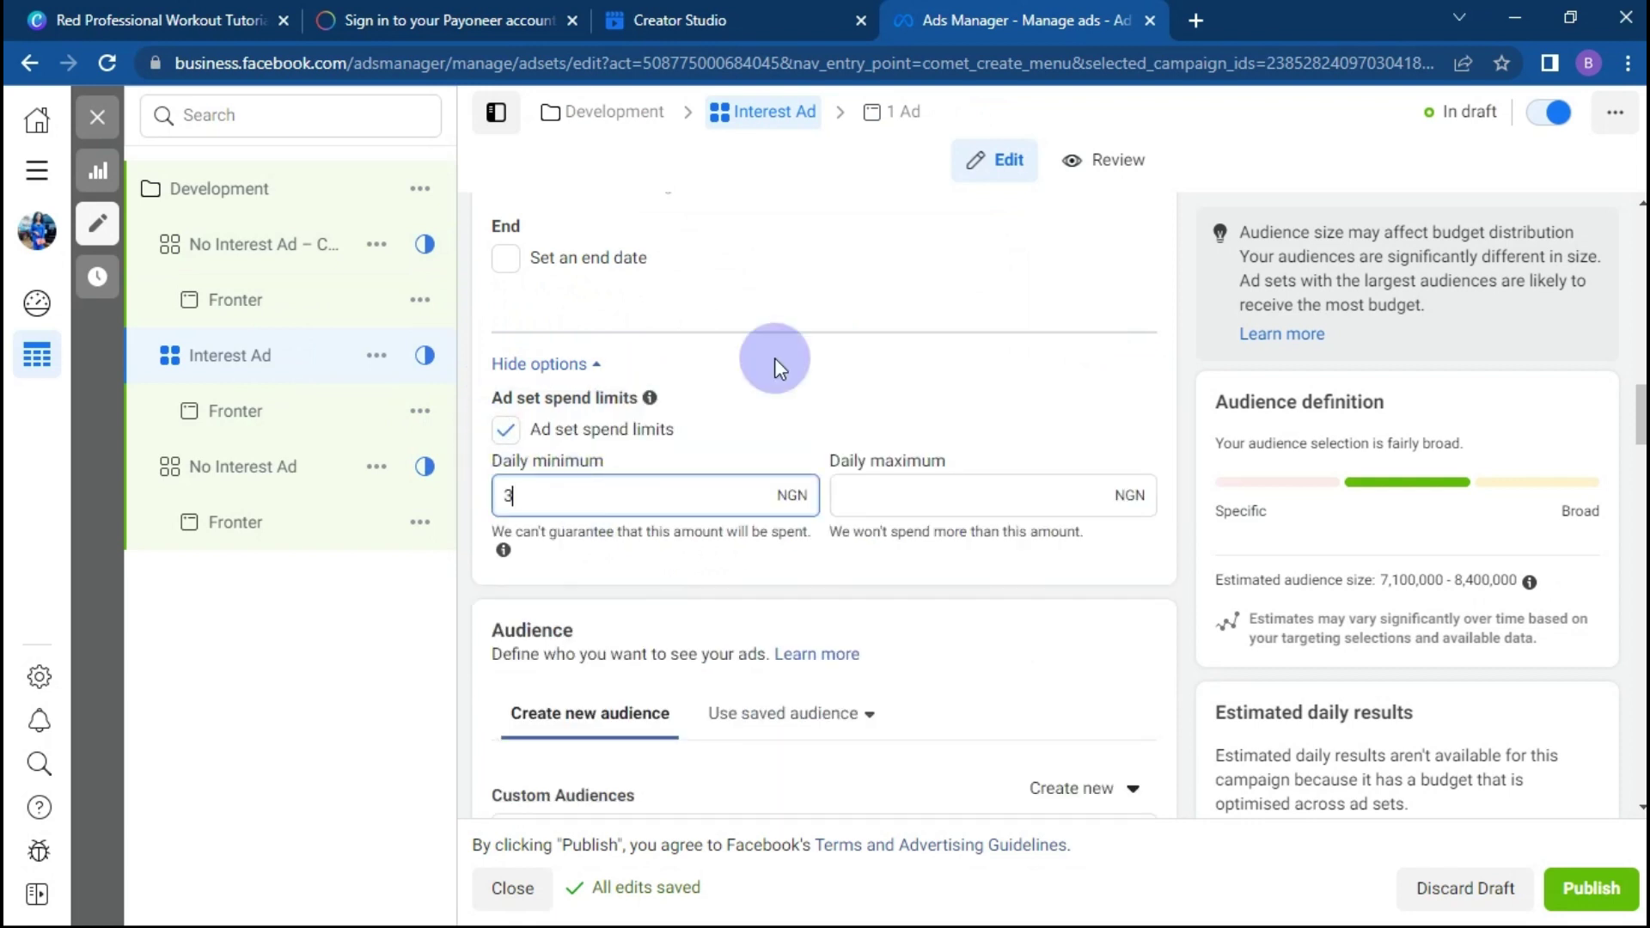
pyautogui.write('000')
pyautogui.click(775, 358)
pyautogui.click(776, 357)
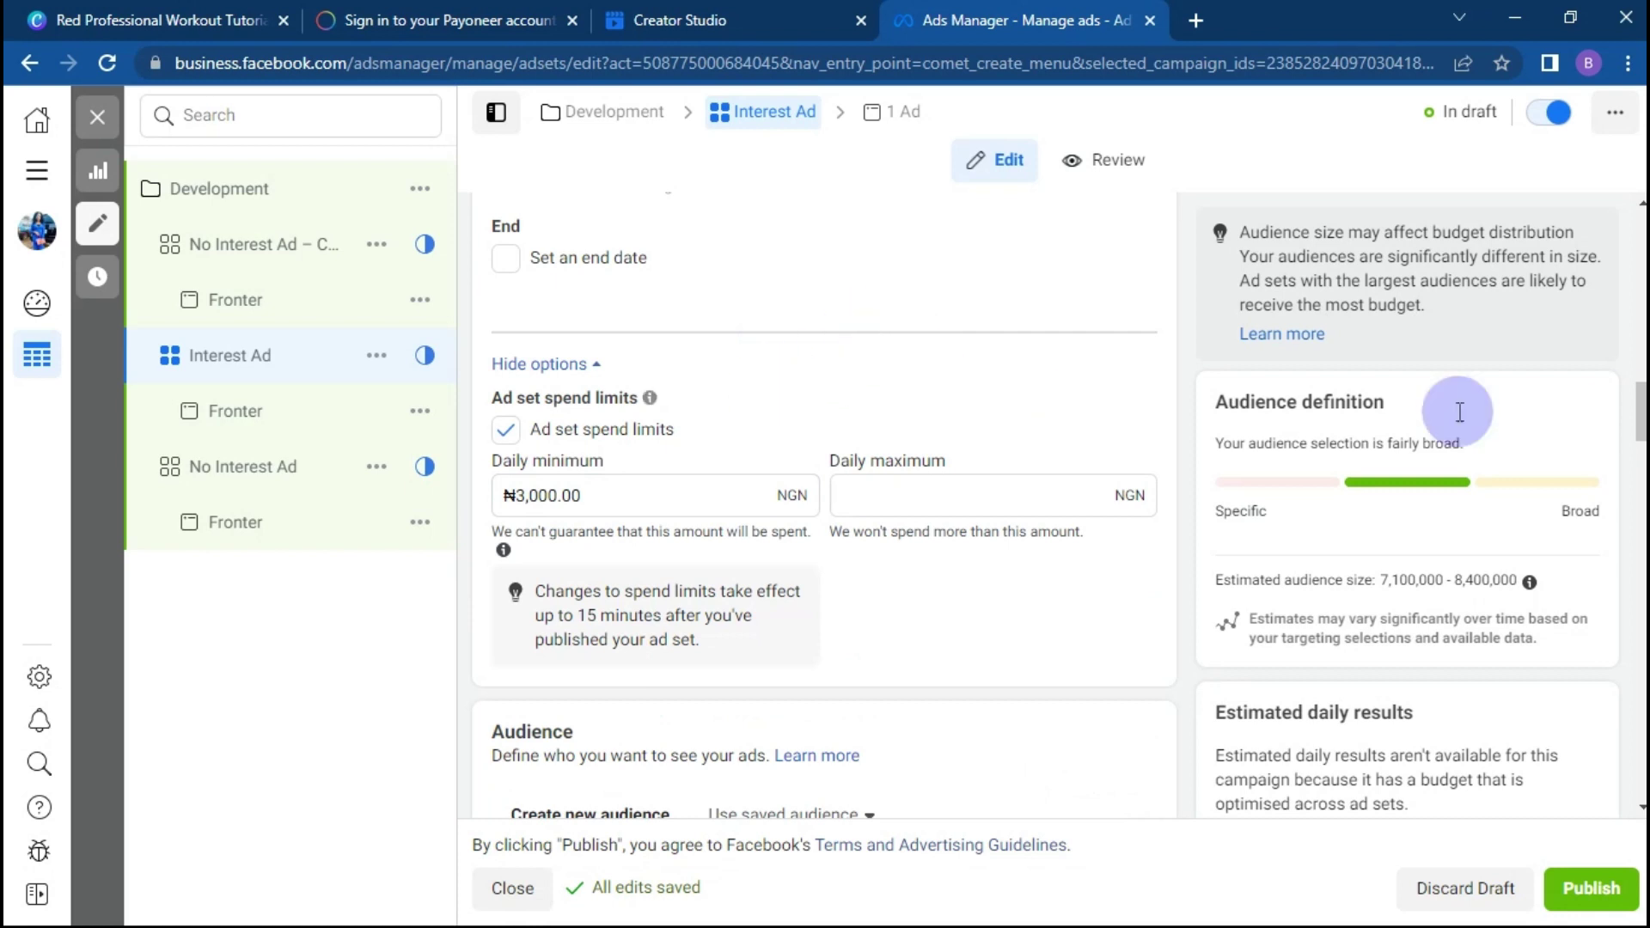
pyautogui.moveTo(1637, 411); pyautogui.dragTo(1637, 215)
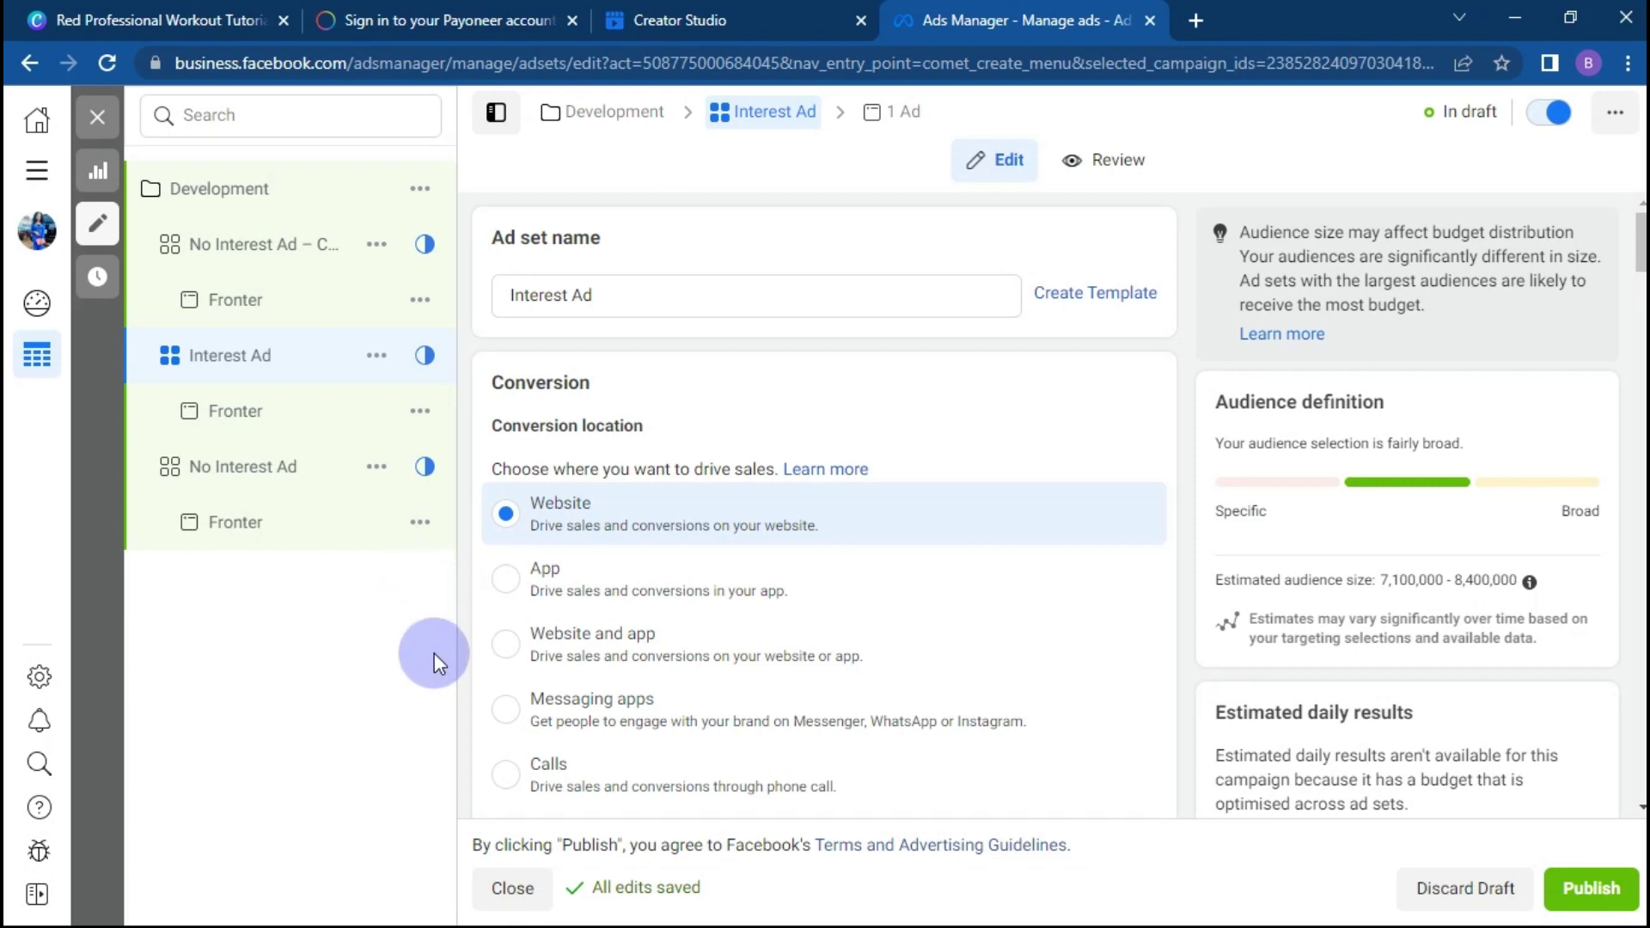
pyautogui.click(670, 526)
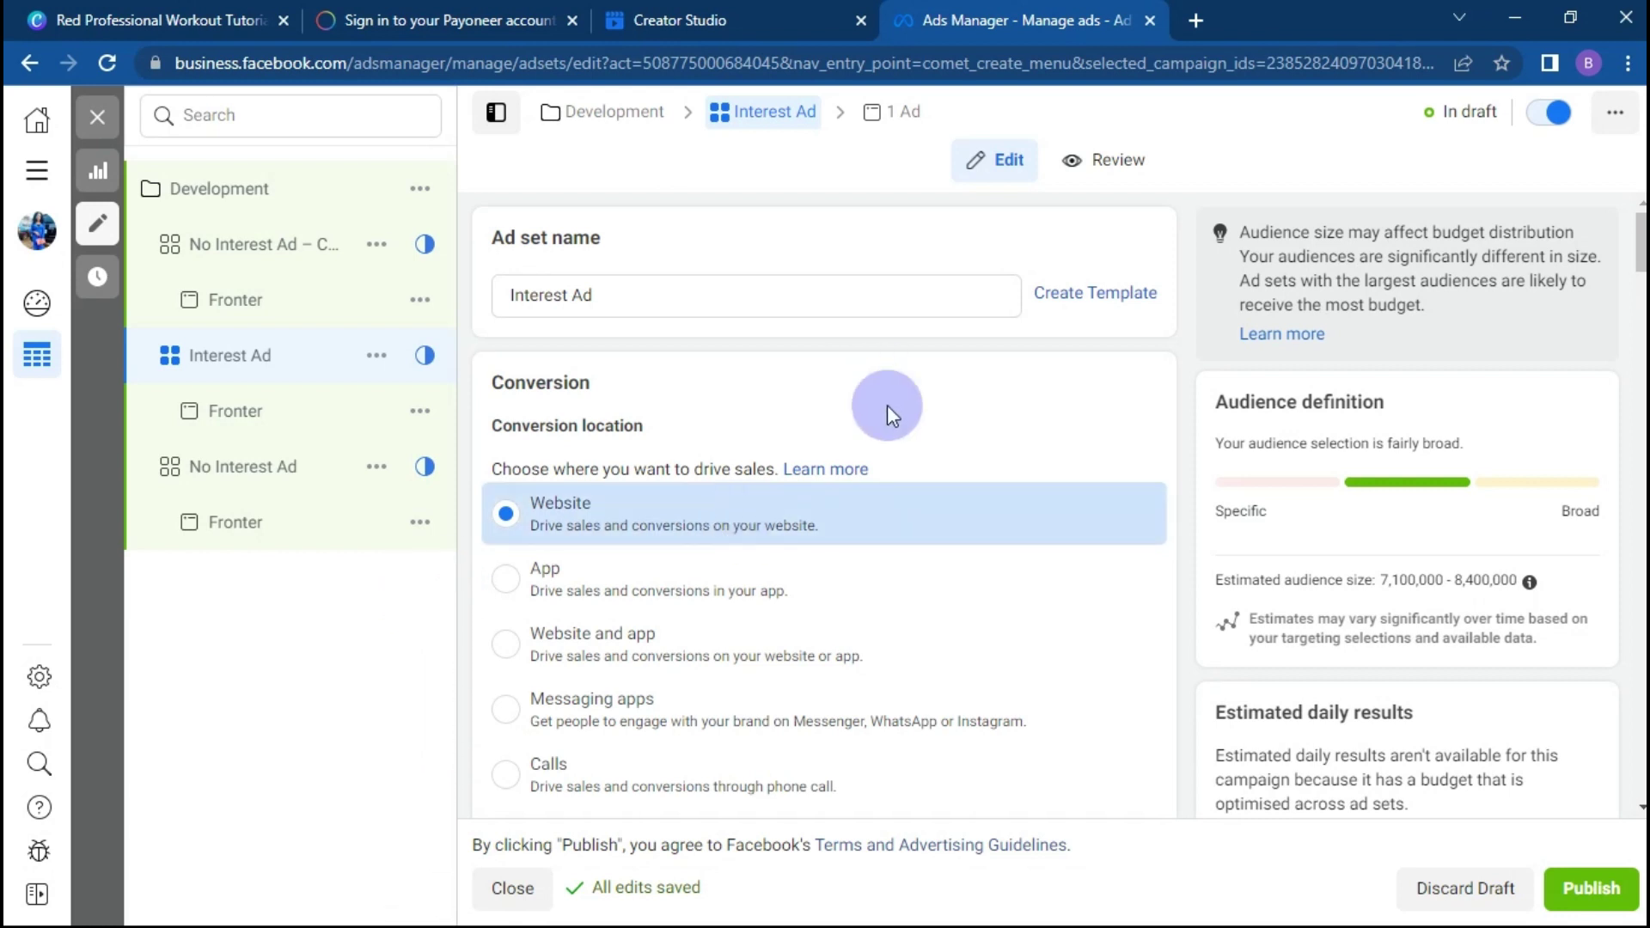